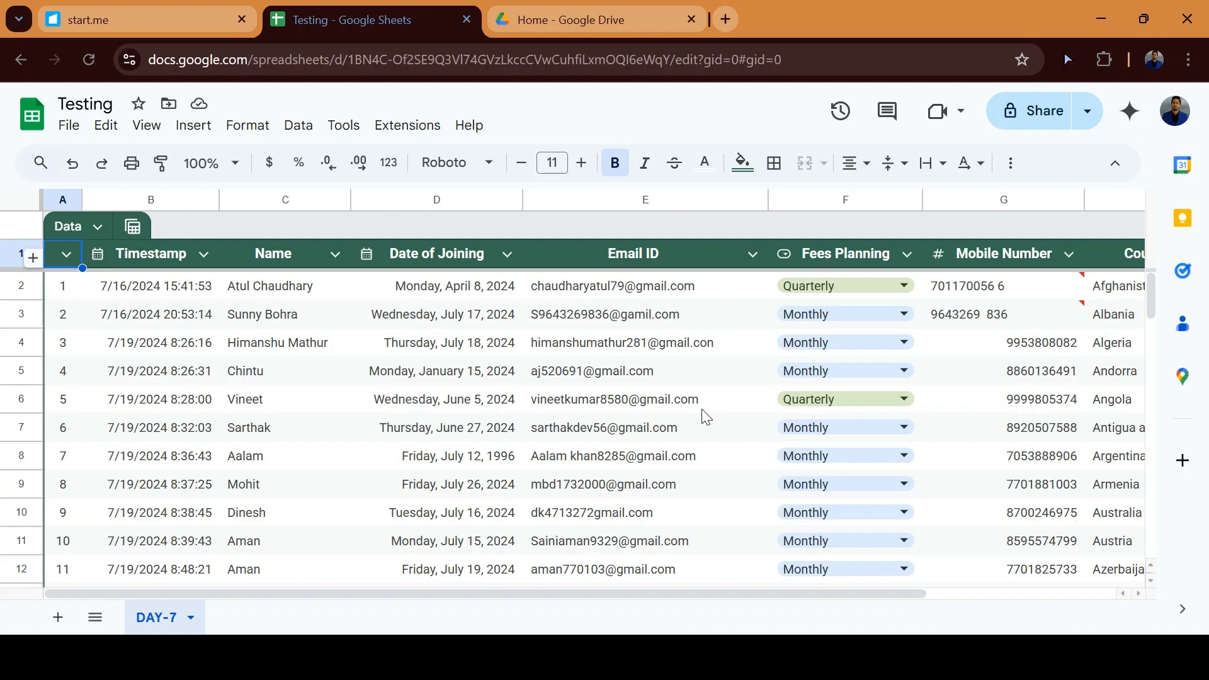
click(298, 129)
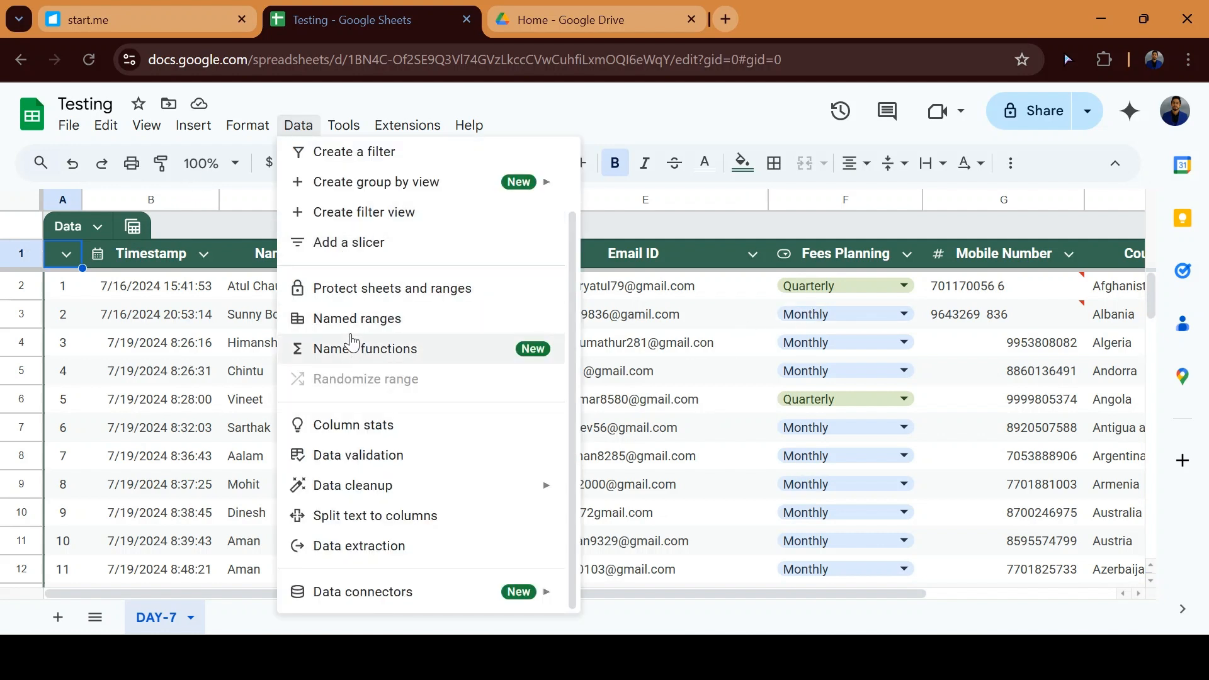
mouse_move(76, 131)
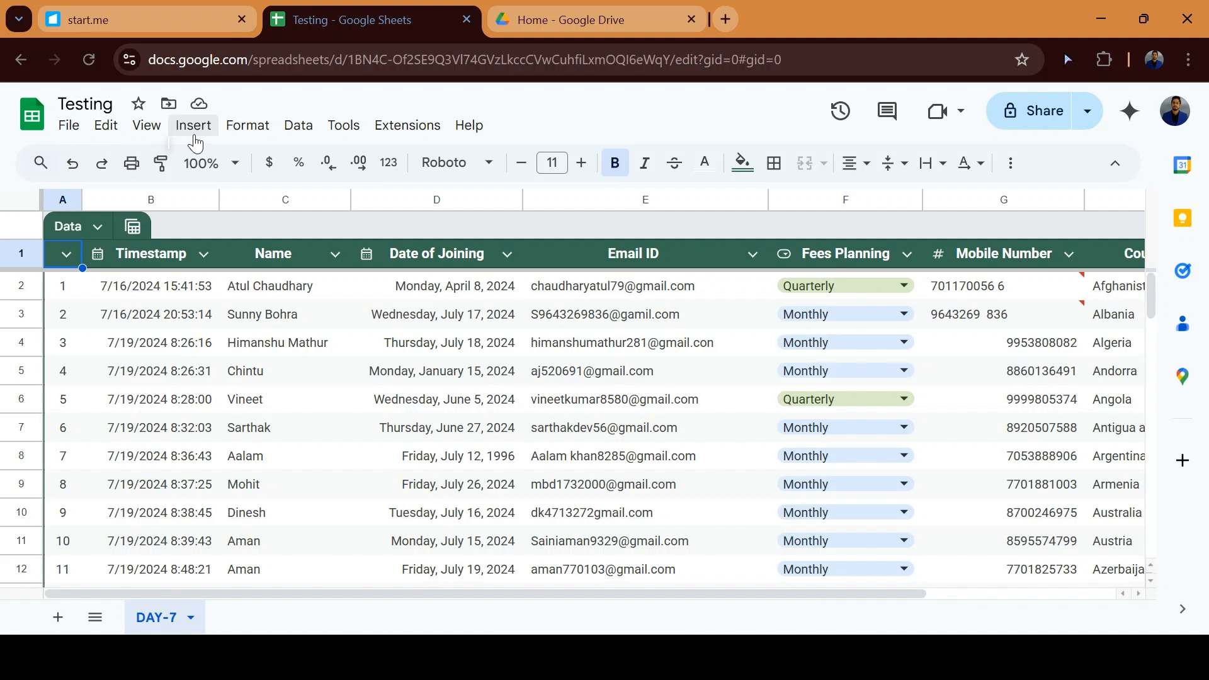
click(248, 125)
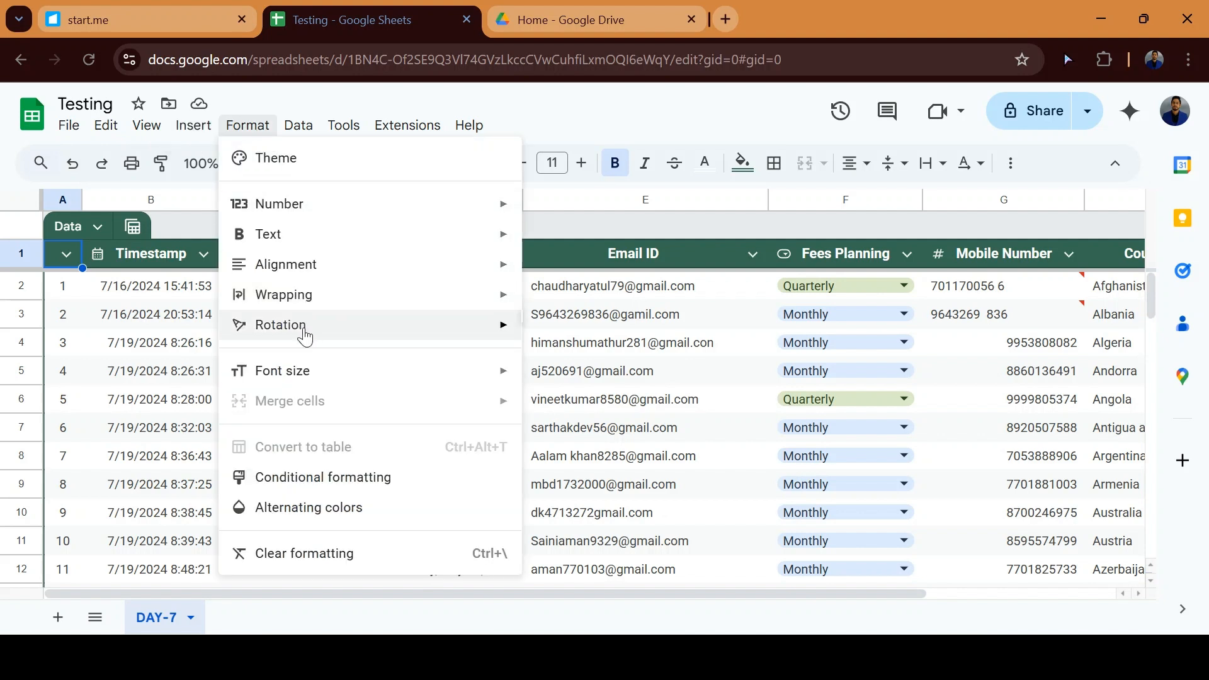
click(583, 437)
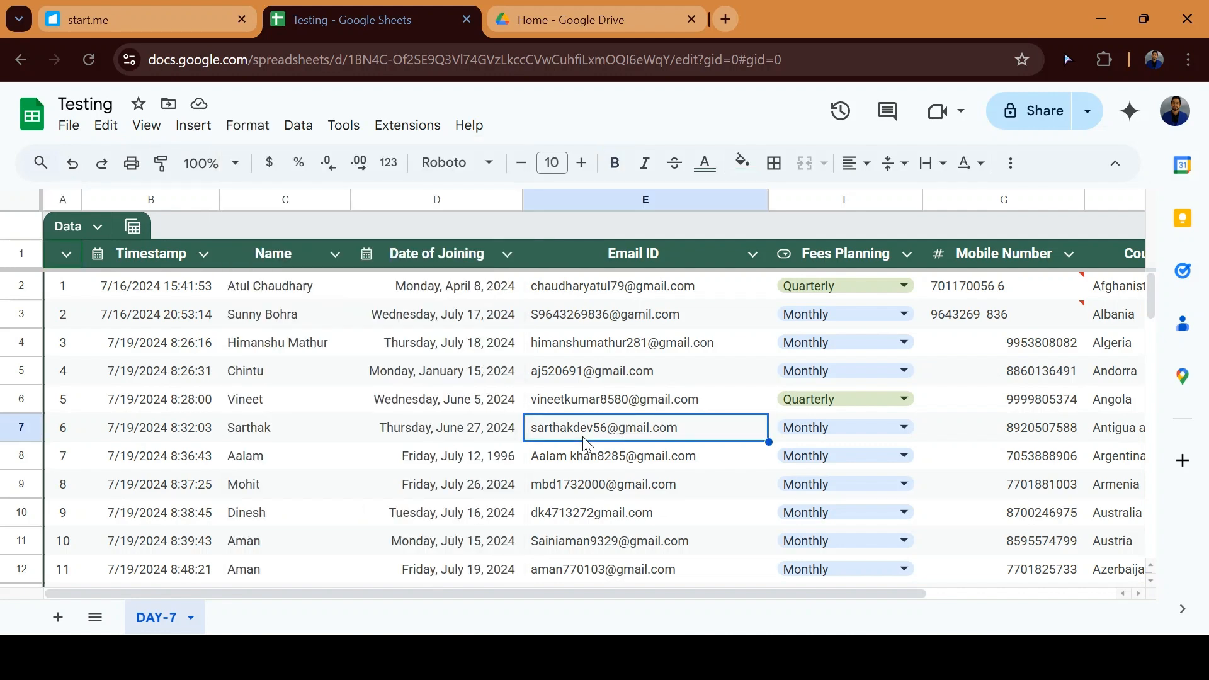
click(291, 129)
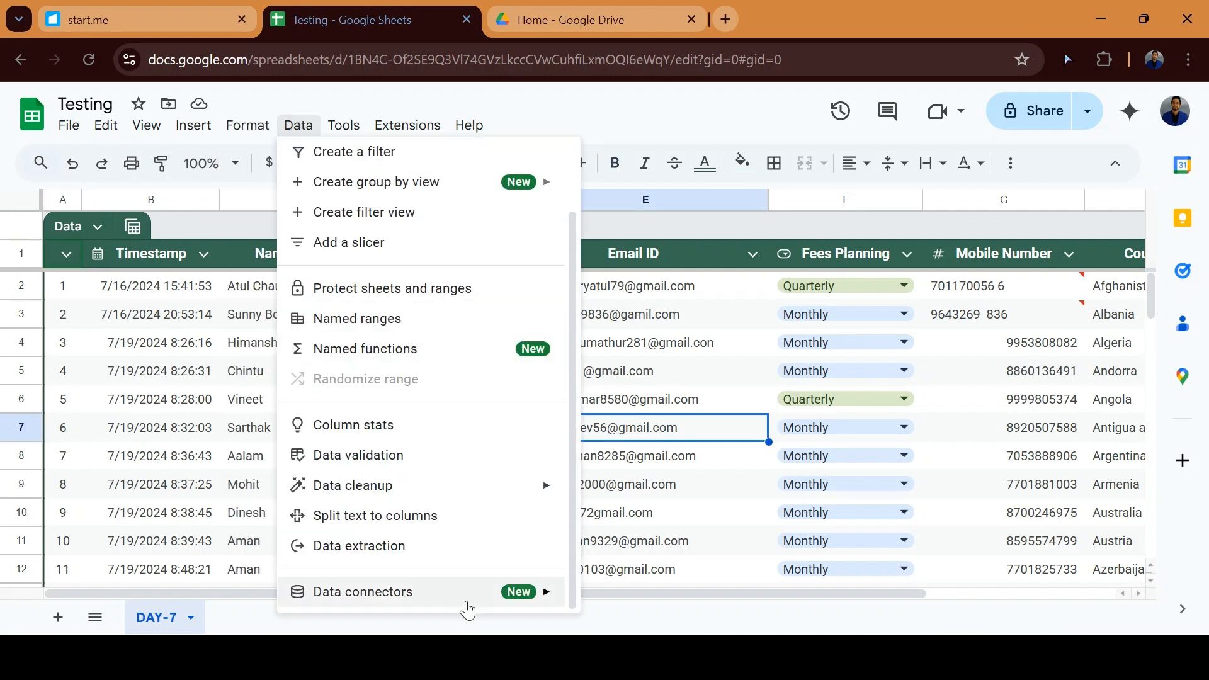
mouse_move(466, 595)
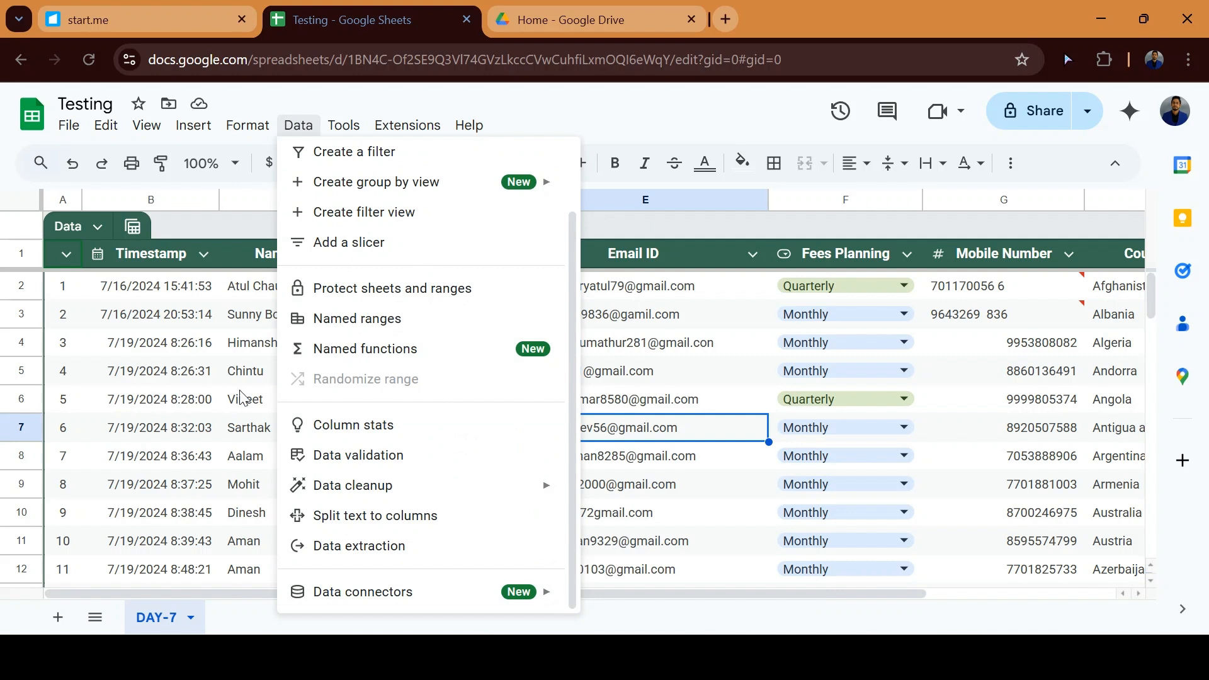
click(196, 370)
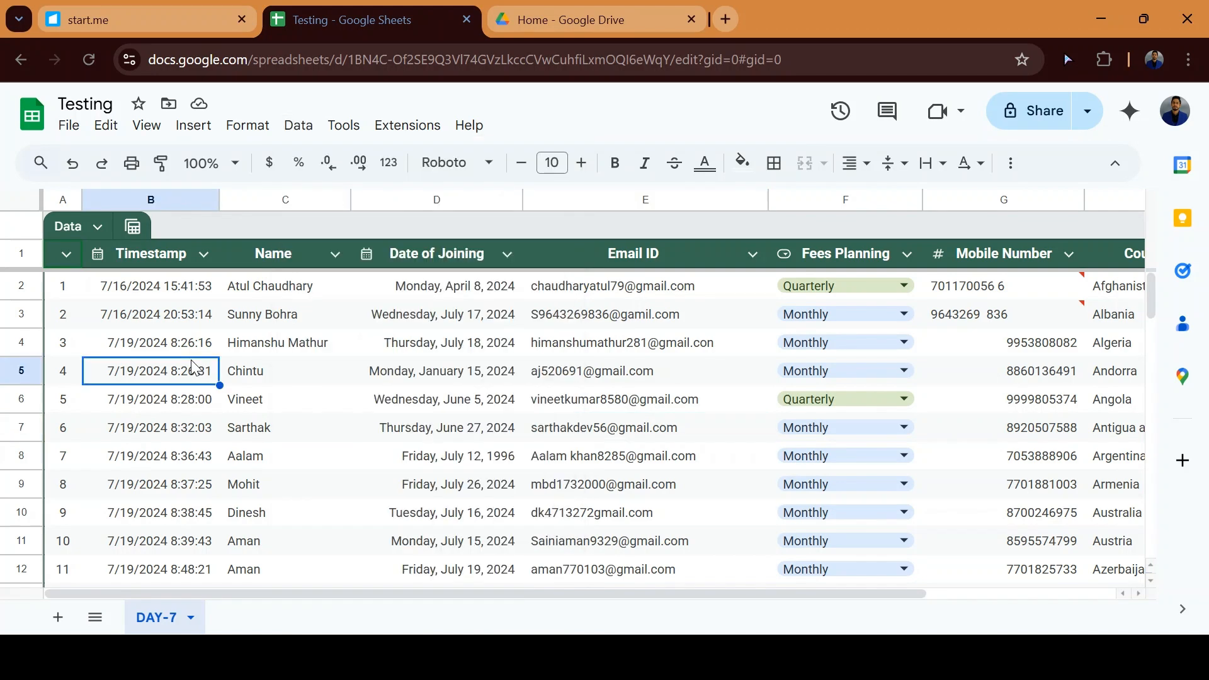
Step: Go through the table's header cells one by one, from the first column to Country Names, and return to the first header
click(390, 315)
key(Up)
key(Up)
key(Right)
key(Right)
key(Right)
key(Right)
key(Down)
key(Up)
key(ctrl+Left)
key(Right)
key(Right)
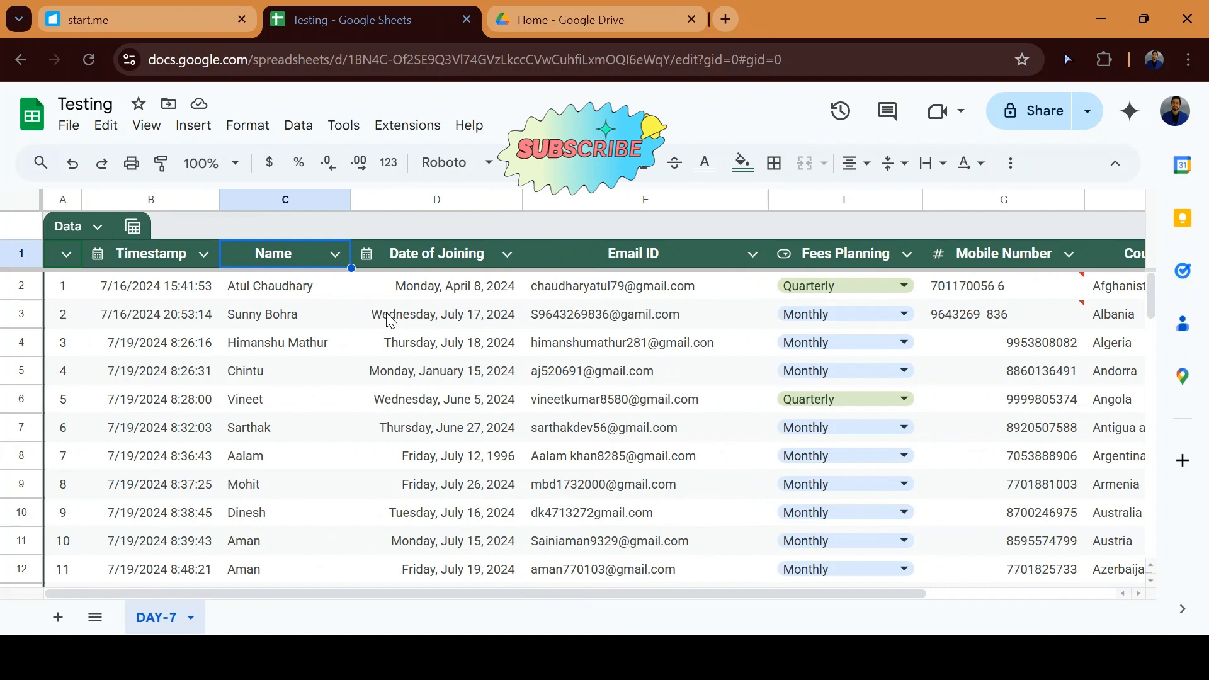
key(Right)
key(Right)
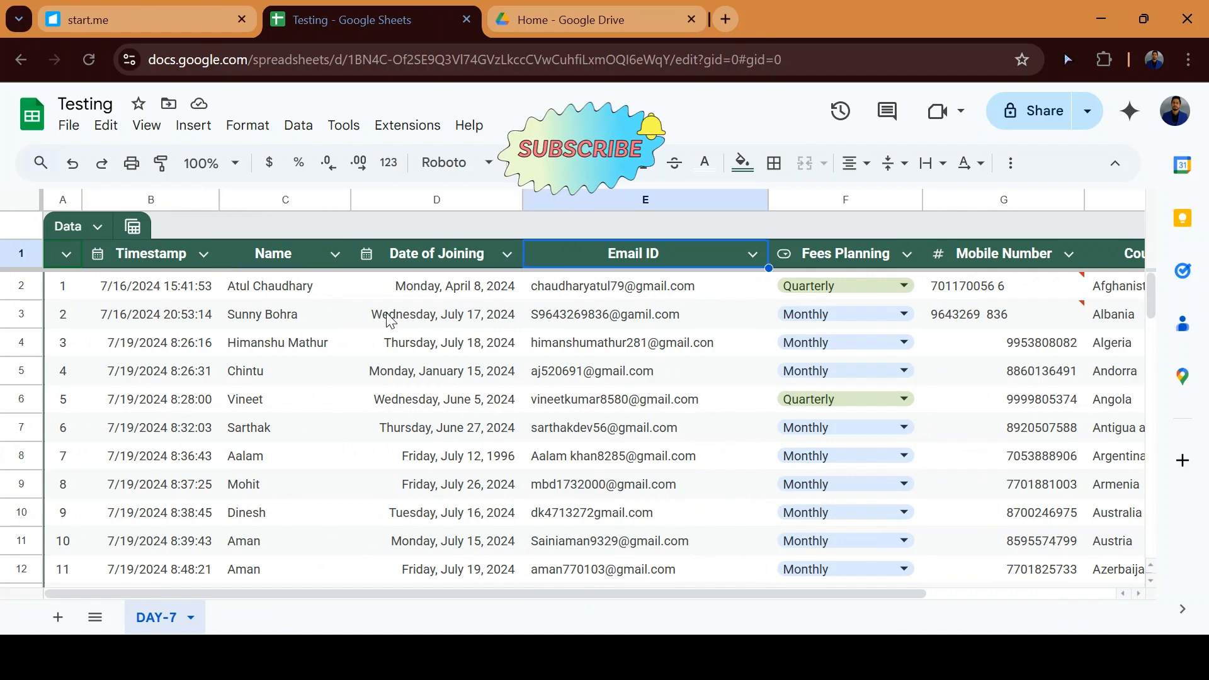
key(Right)
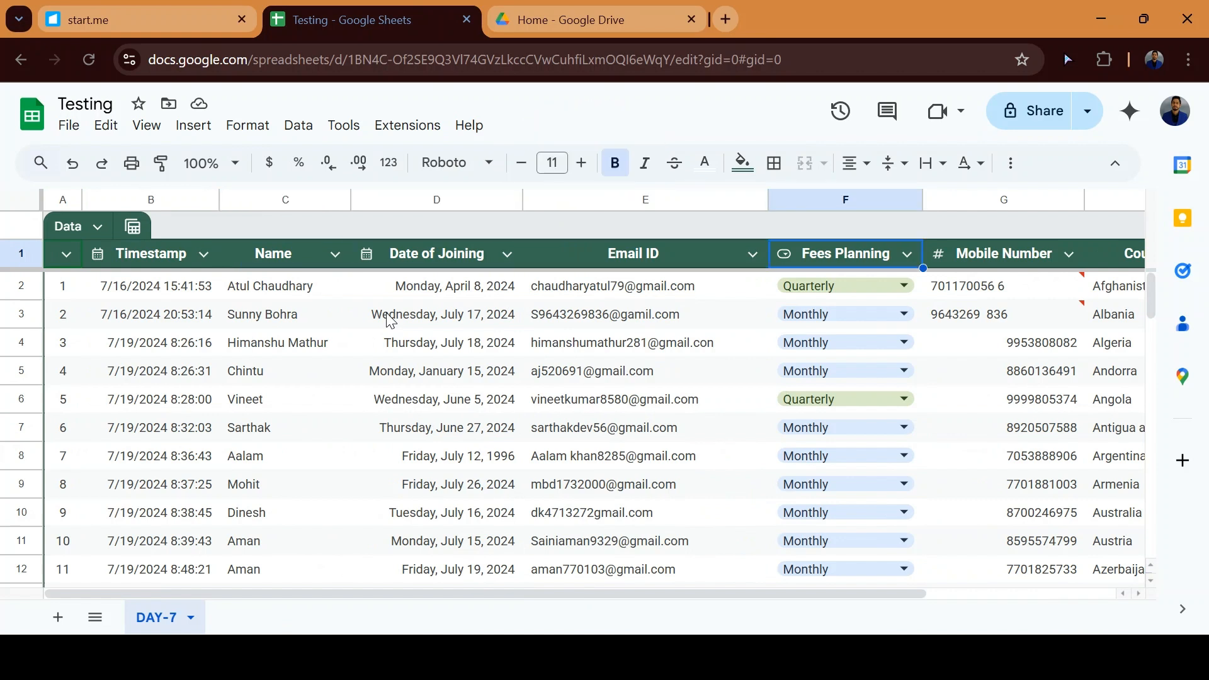
key(Right)
key(Right)
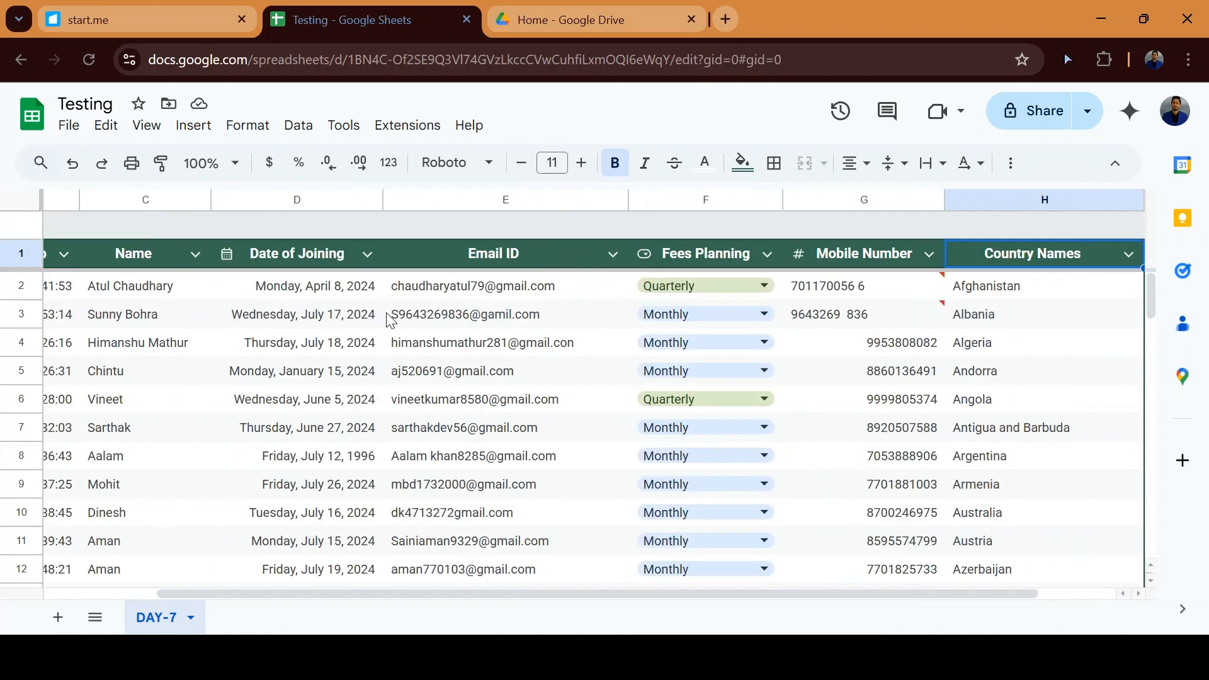
key(Down)
key(Up)
key(ctrl+Left)
key(Down)
key(Up)
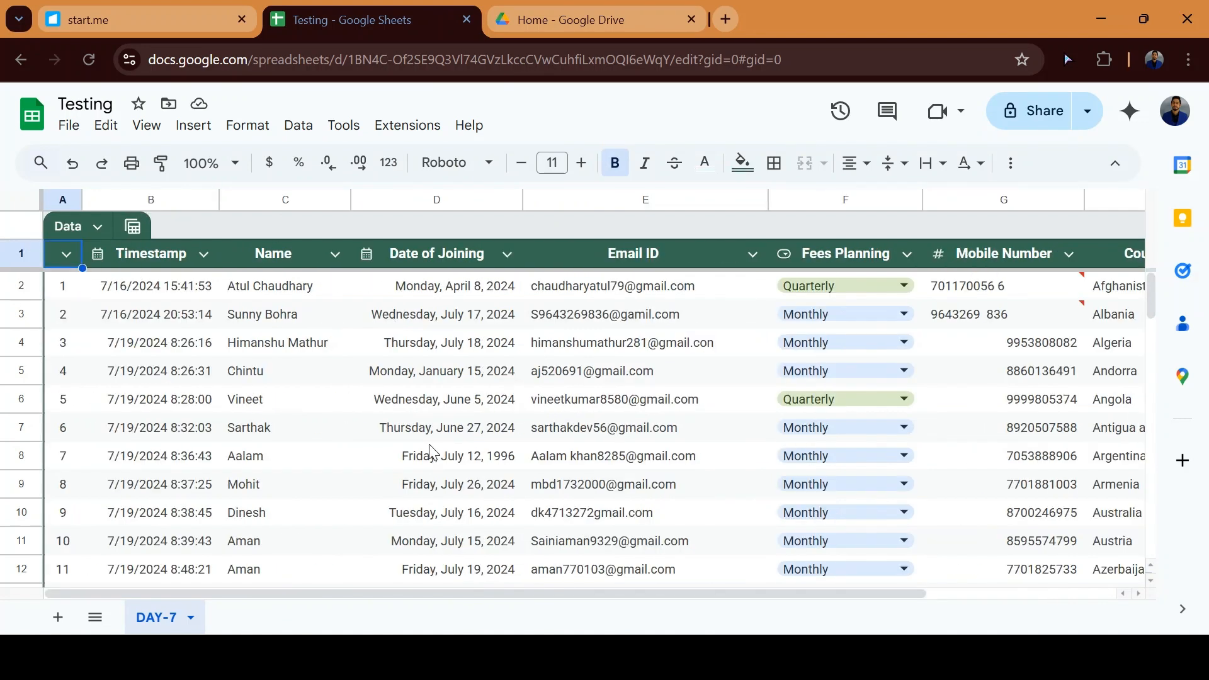
click(299, 129)
click(301, 132)
click(307, 130)
click(307, 130)
click(307, 130)
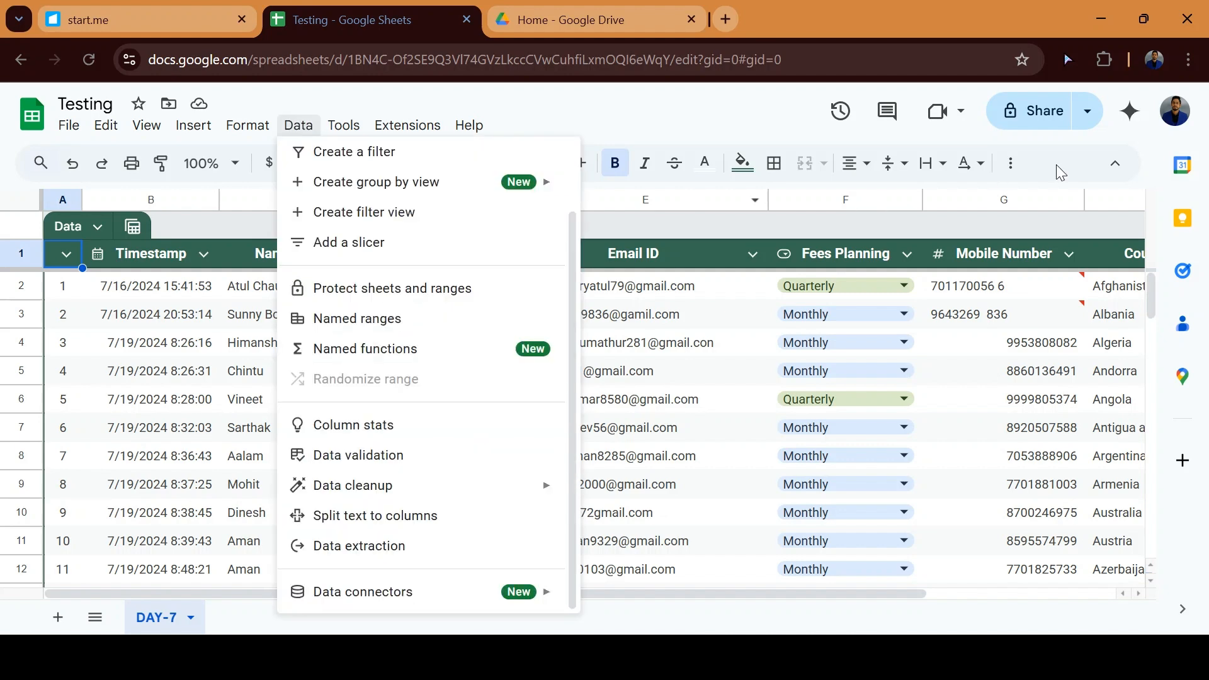
click(1010, 165)
click(1009, 165)
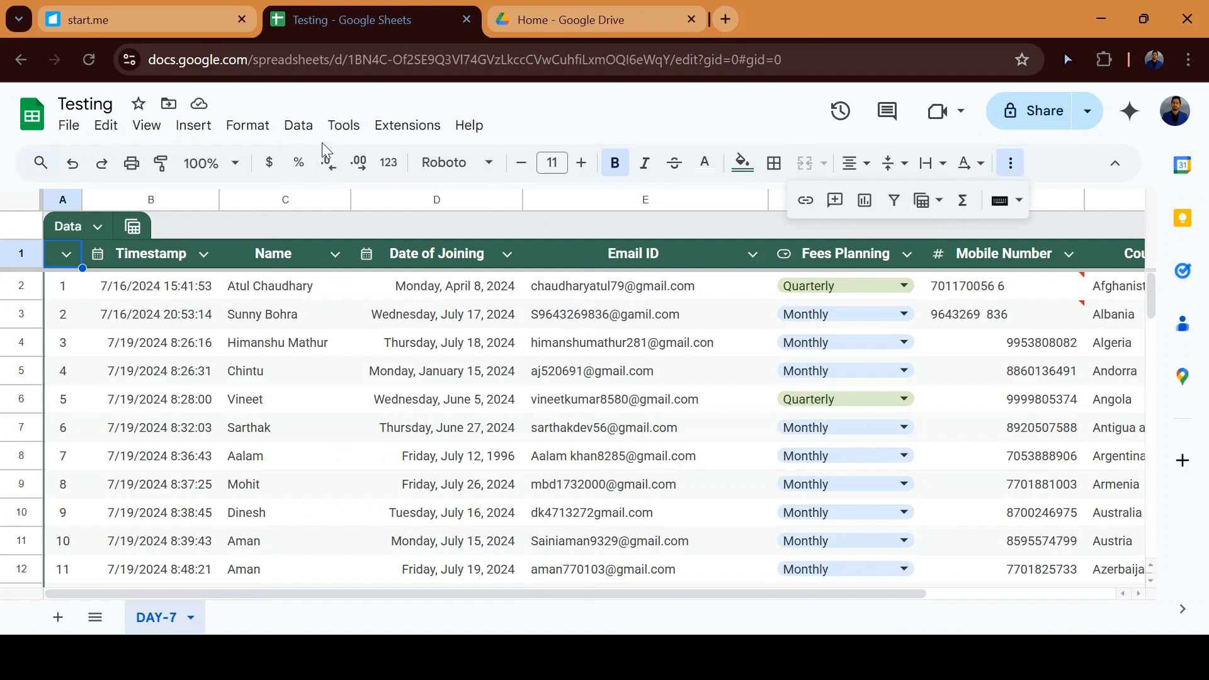
Step: Create a filter on the Data table and look through the Name column's sorting and filtering options without applying any
click(298, 125)
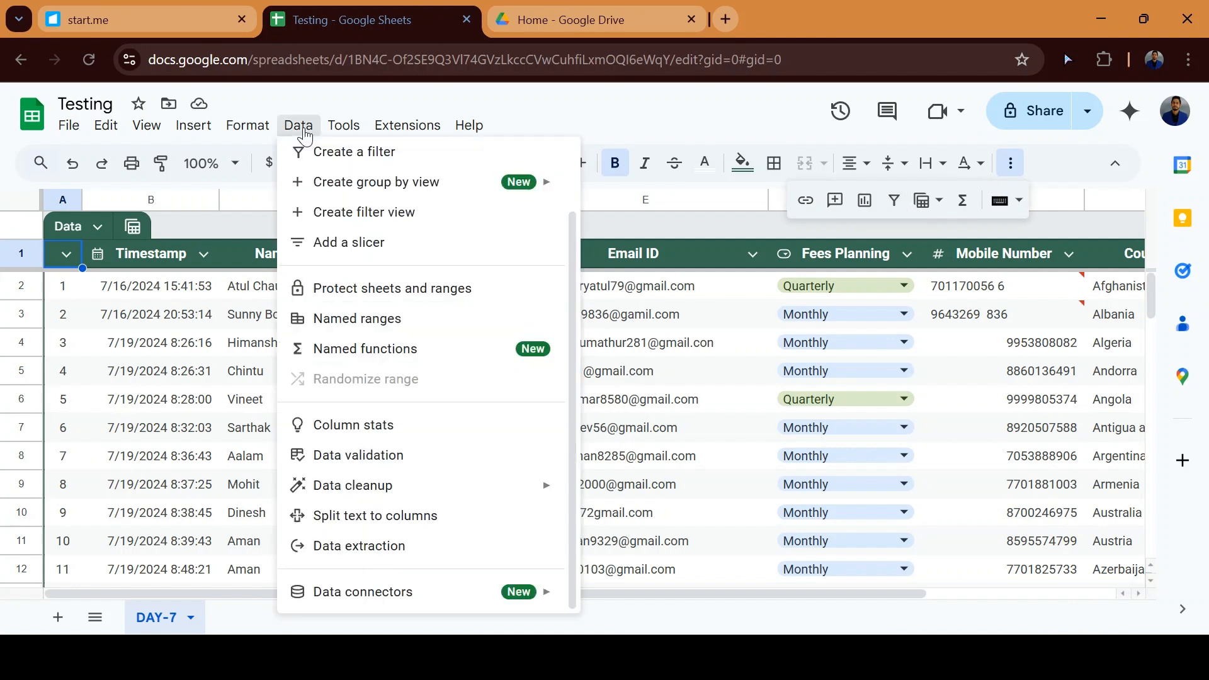
click(356, 160)
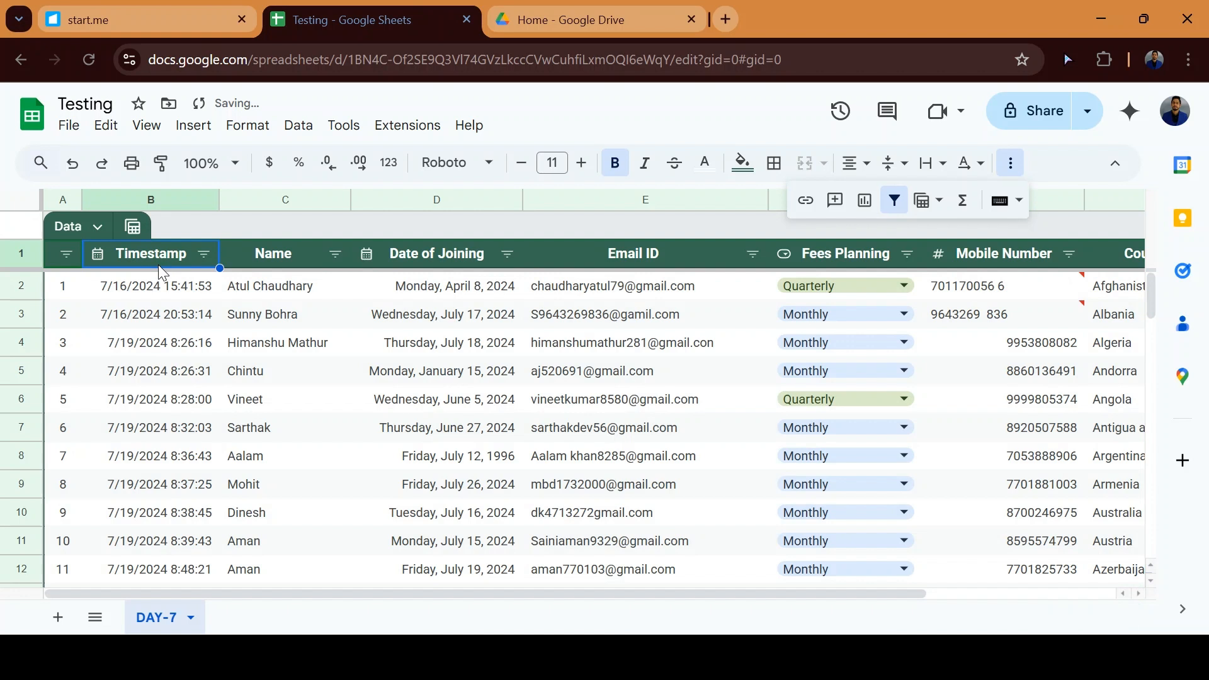
click(335, 254)
scroll(252, 523, down, 5)
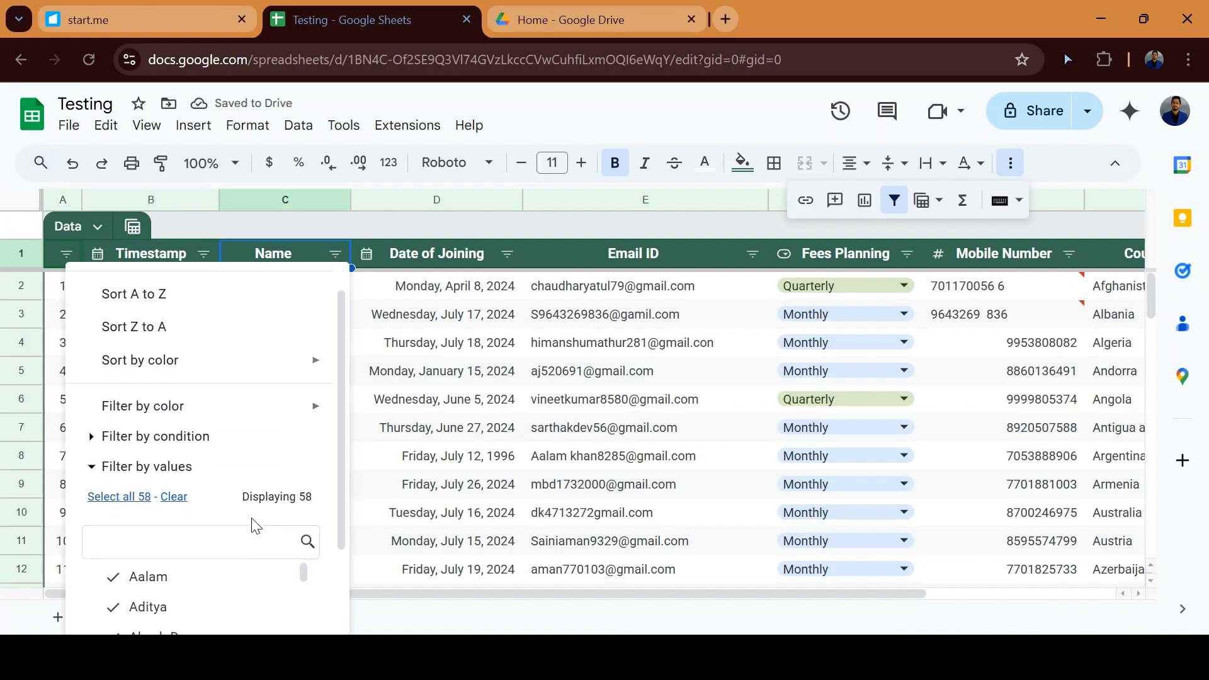
scroll(252, 525, up, 3)
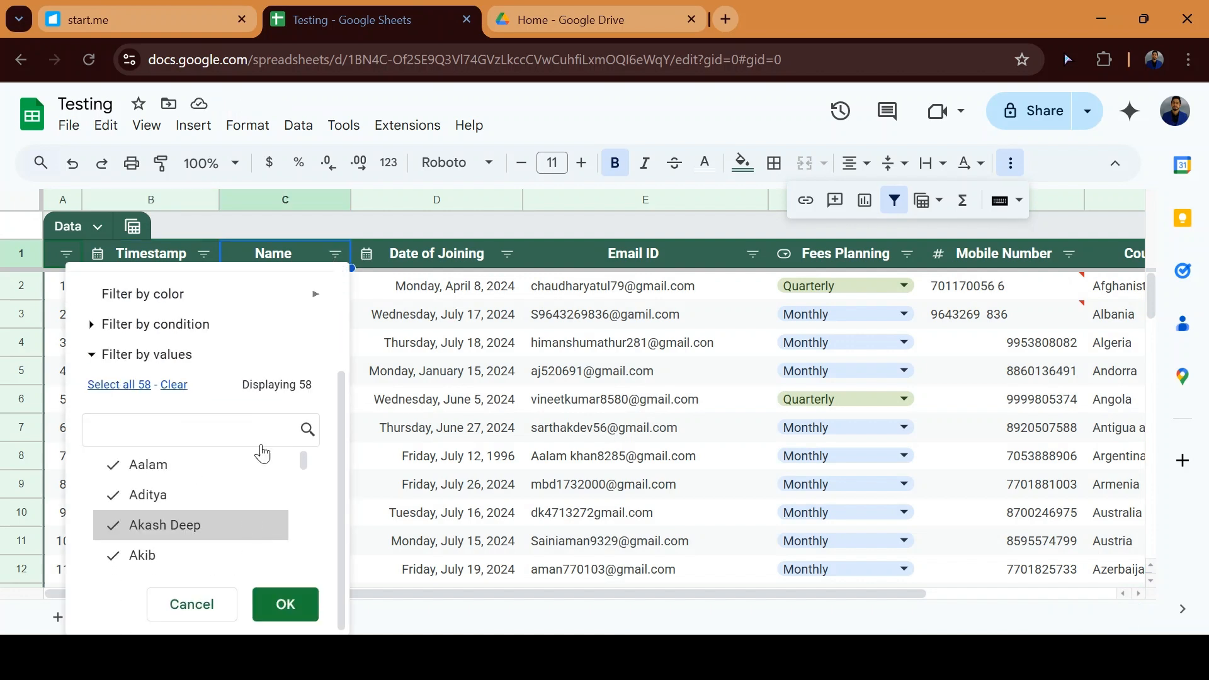
scroll(239, 385, up, 3)
click(416, 368)
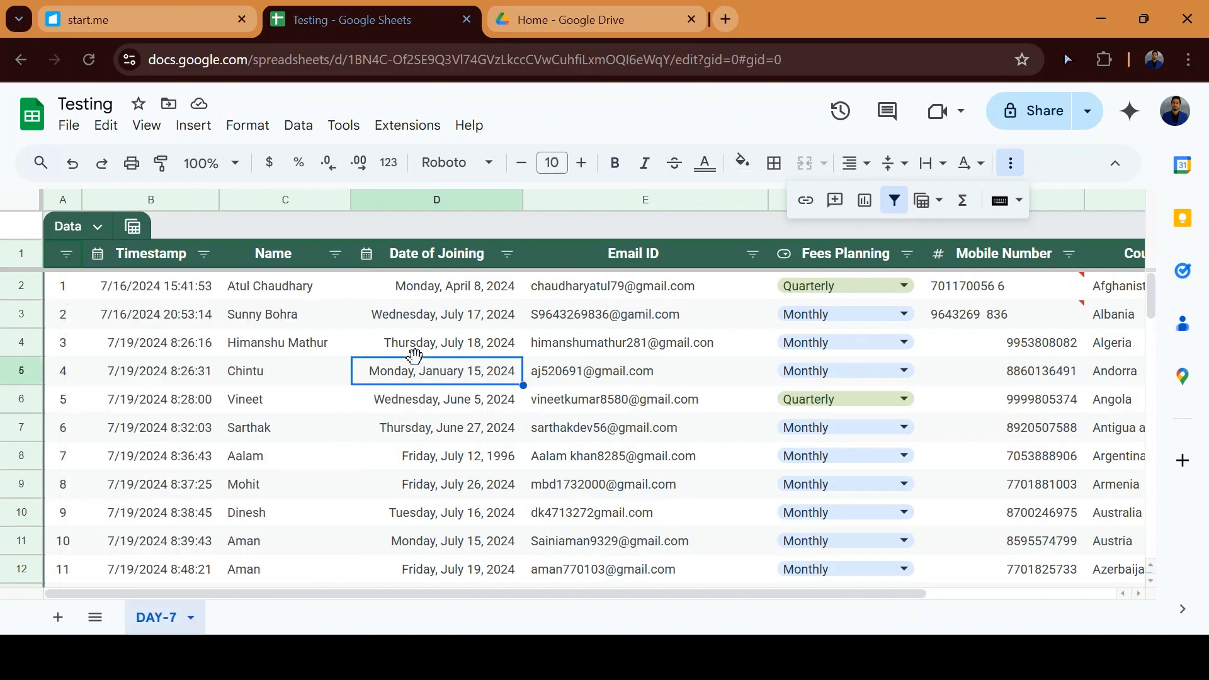
Step: Remove the filter from the Data table
click(301, 128)
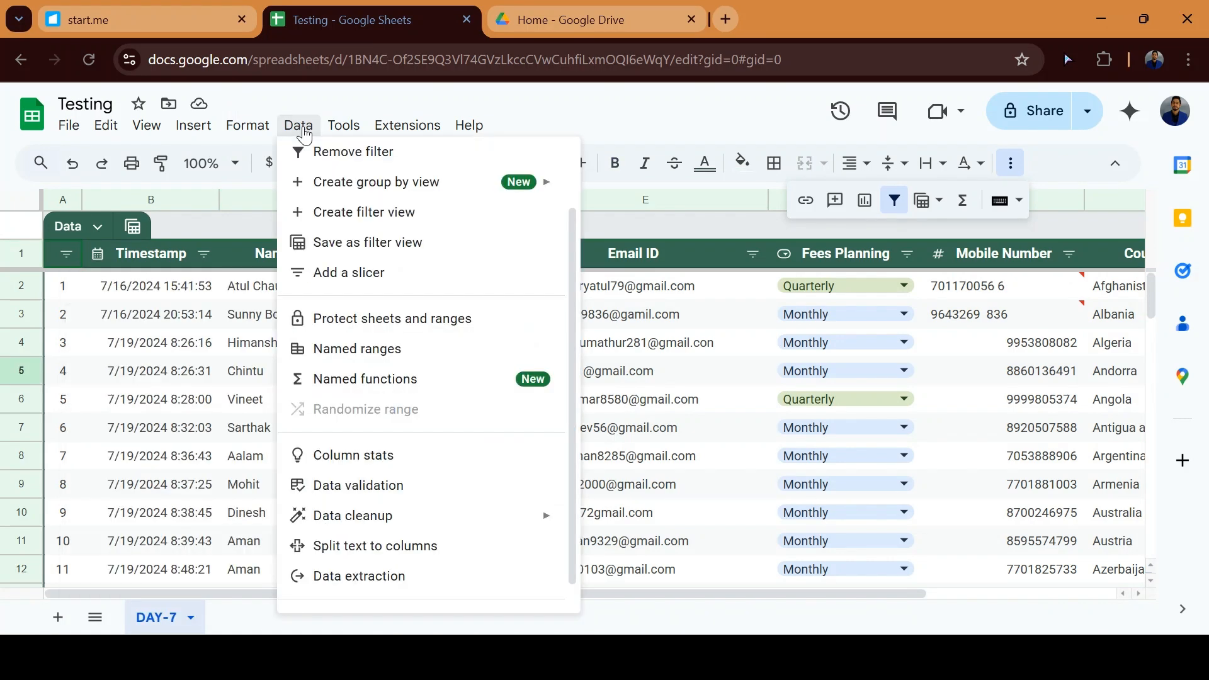
click(351, 163)
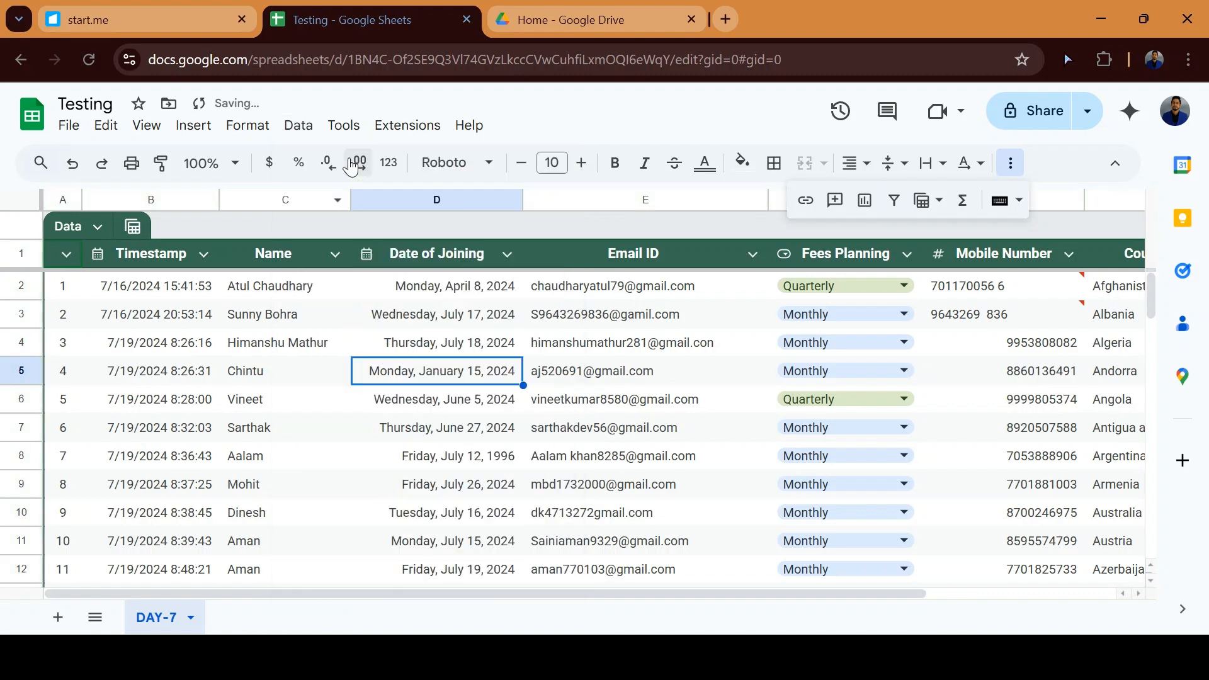
Step: Create a group by view of the Data table based on the Country Names column
click(301, 128)
mouse_move(366, 183)
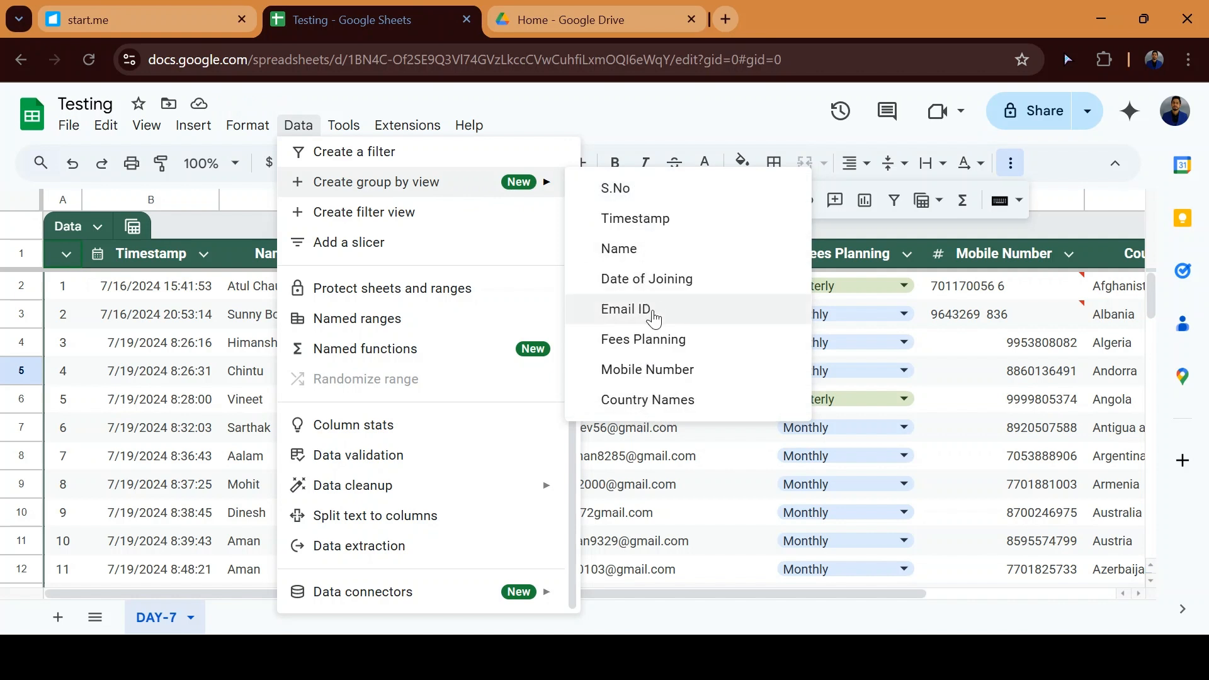
click(638, 409)
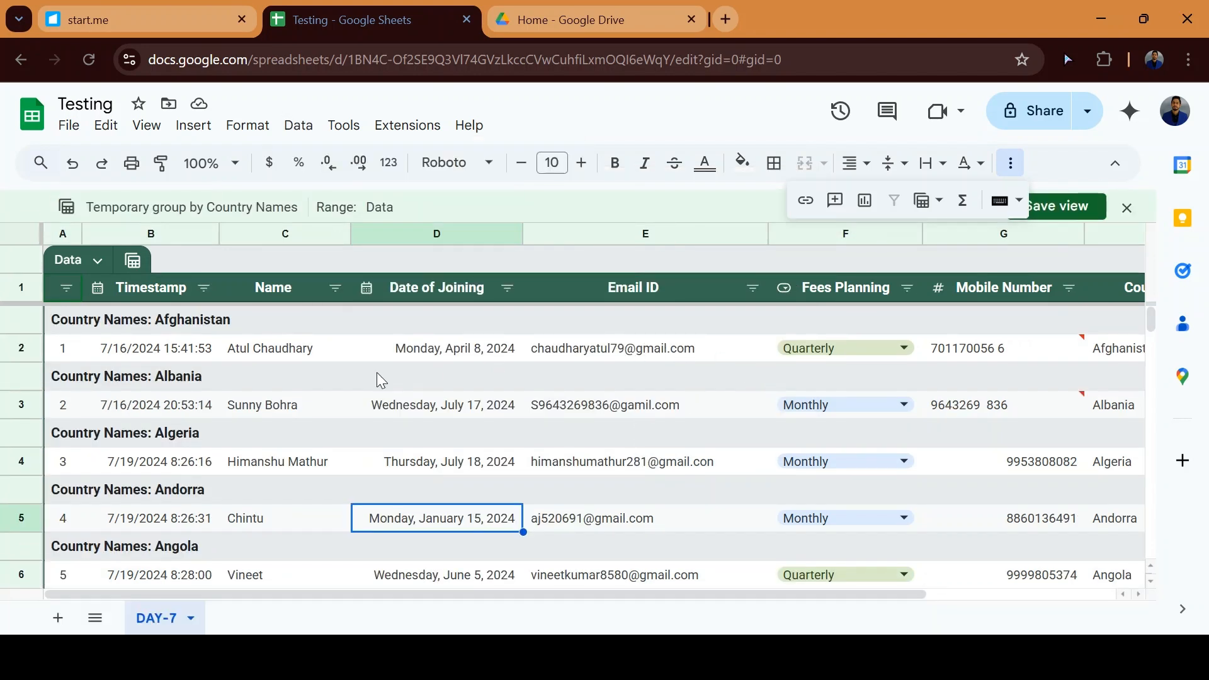
Step: Examine how the records are arranged under their country group headings, then return to the first group
scroll(375, 460, down, 3)
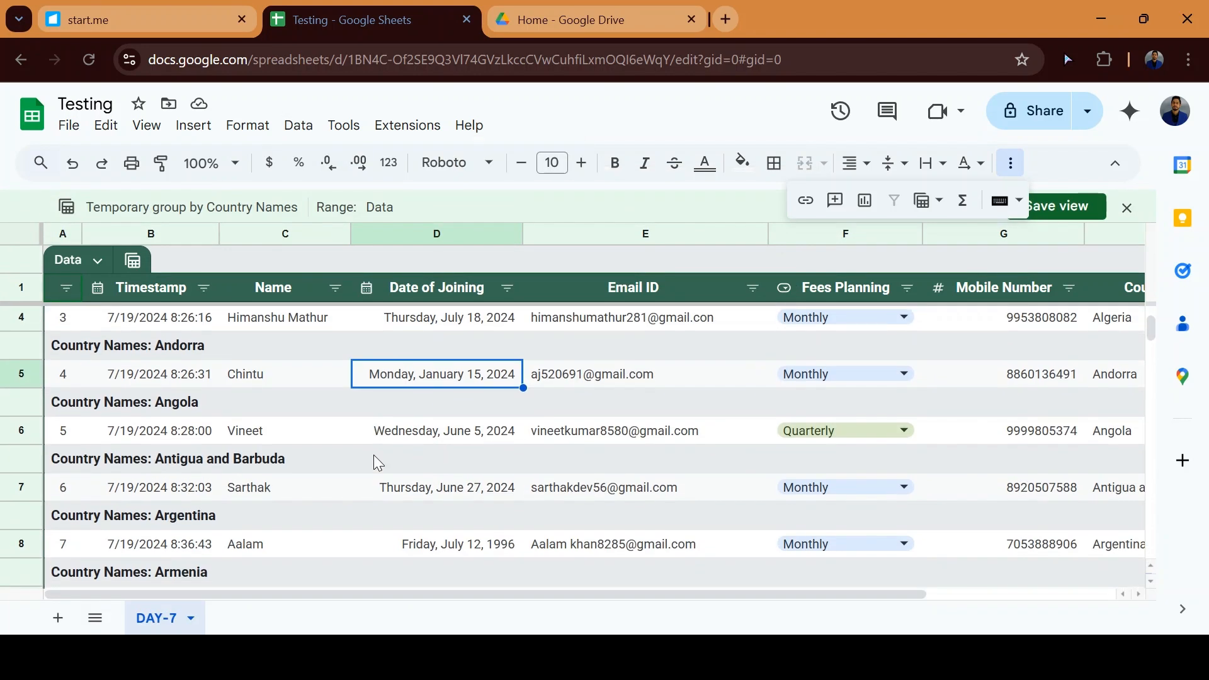
scroll(376, 462, down, 2)
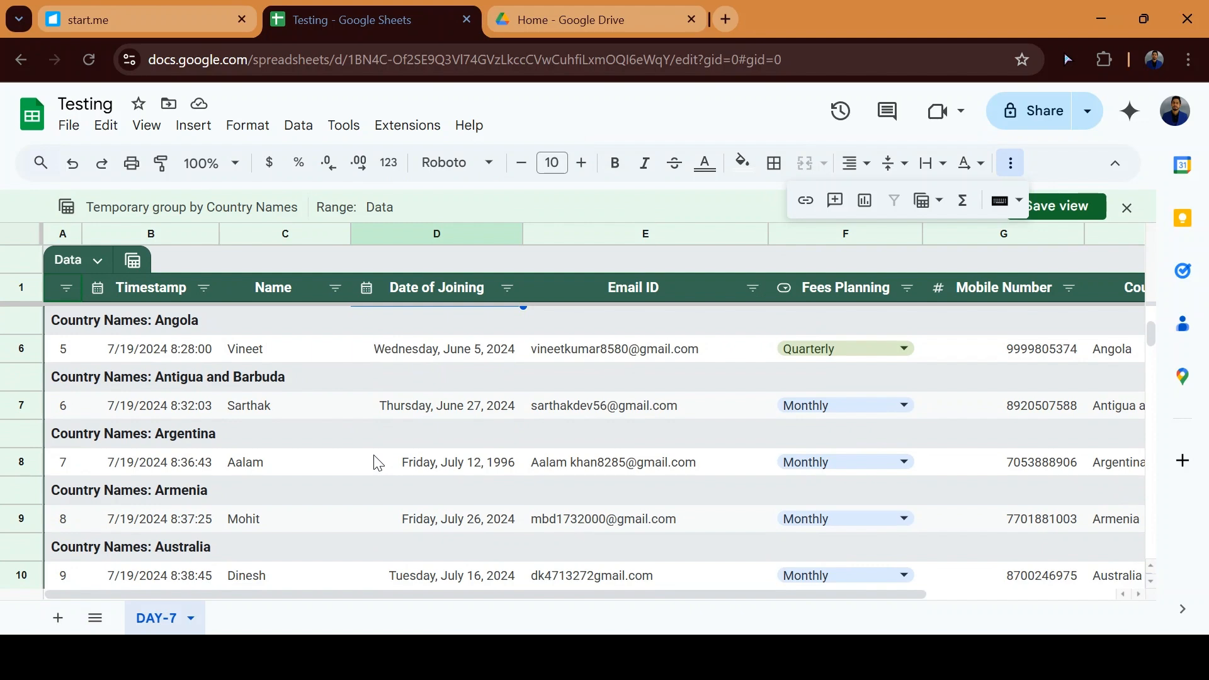
scroll(312, 377, up, 4)
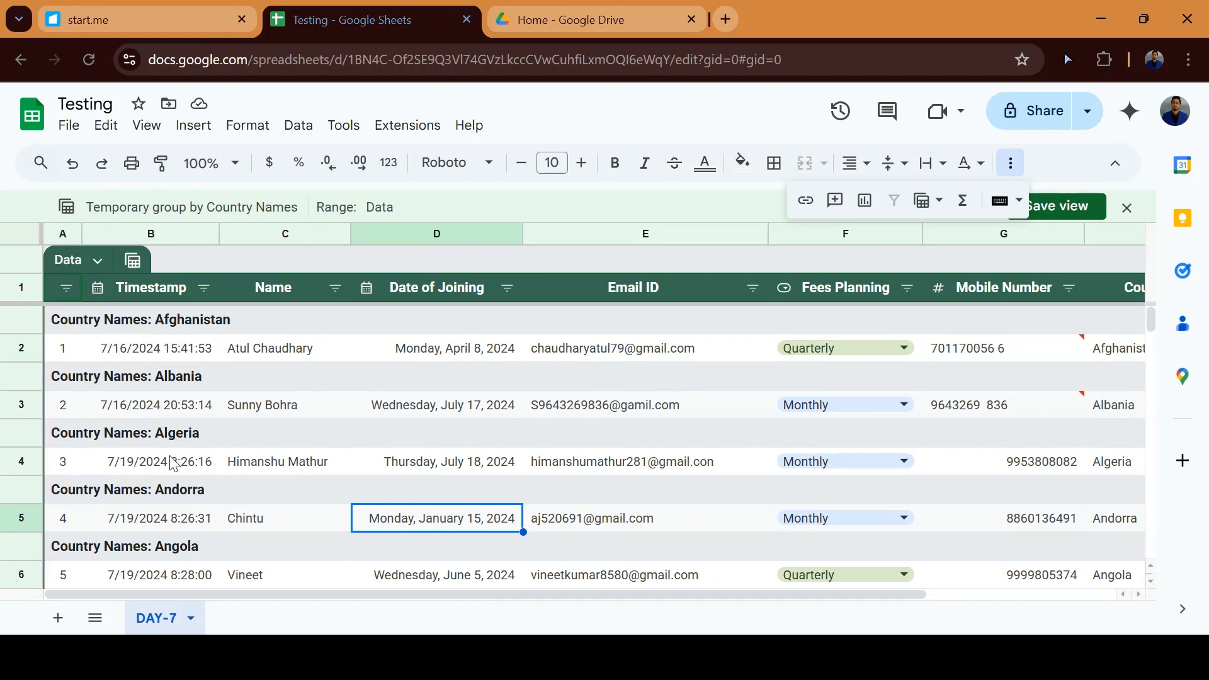
scroll(223, 533, down, 6)
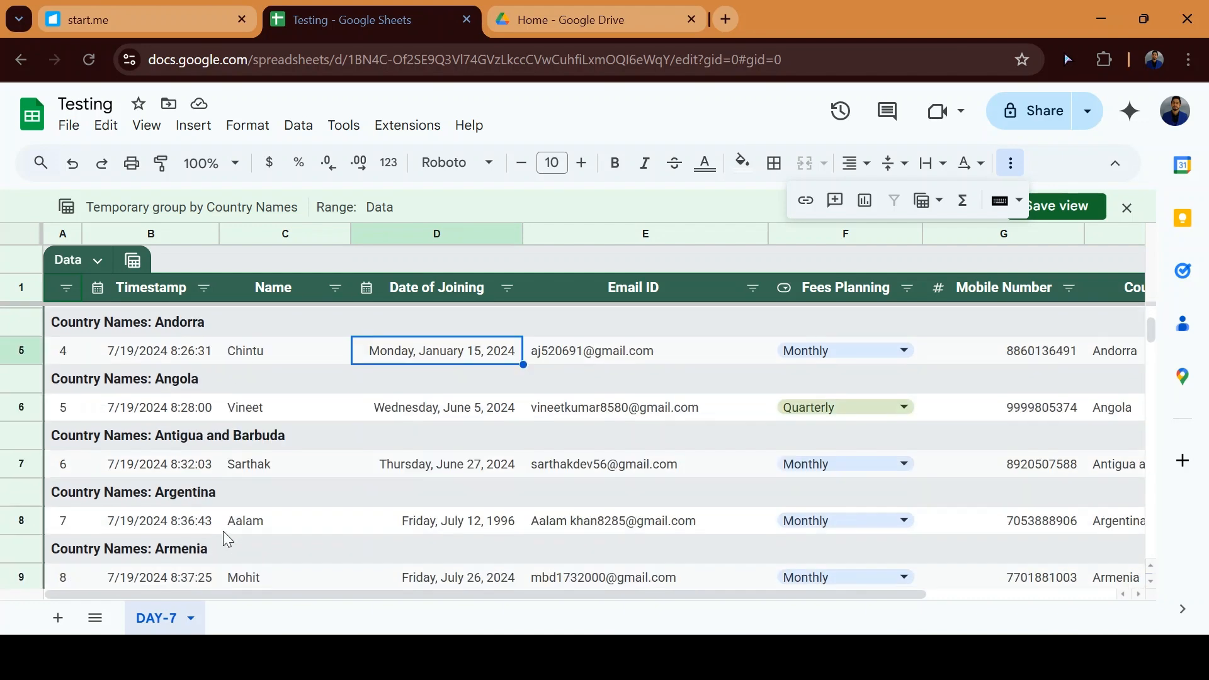
scroll(187, 462, down, 10)
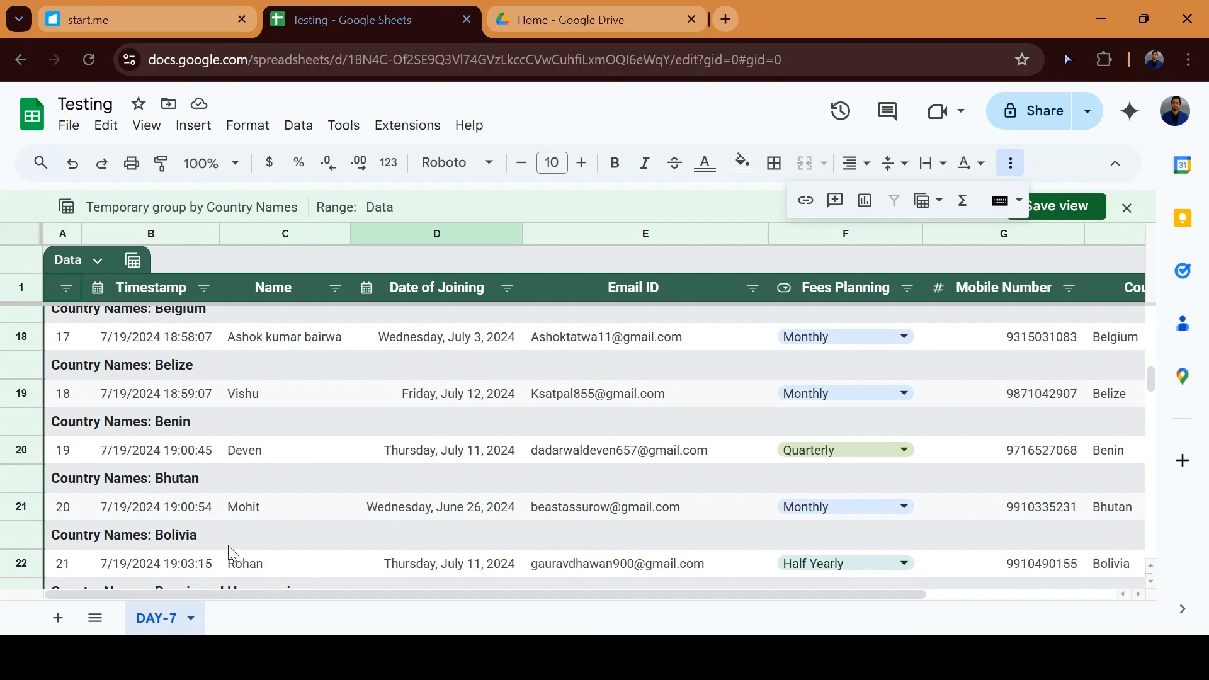
scroll(229, 553, down, 7)
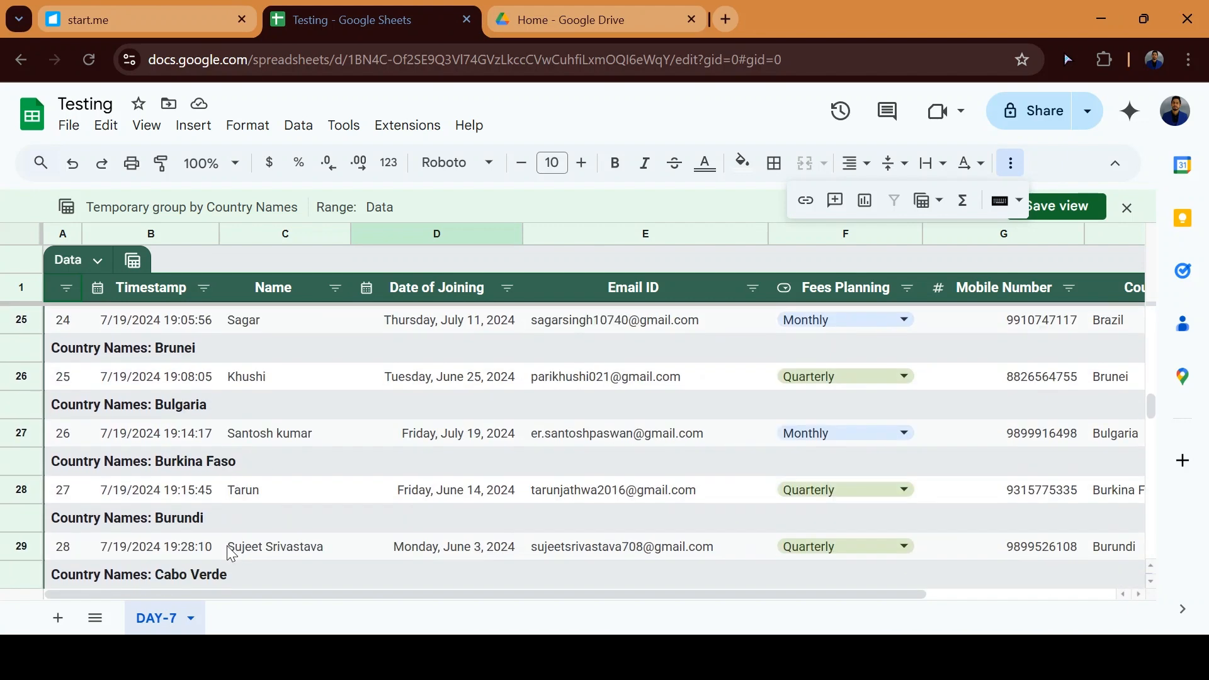
scroll(228, 548, up, 20)
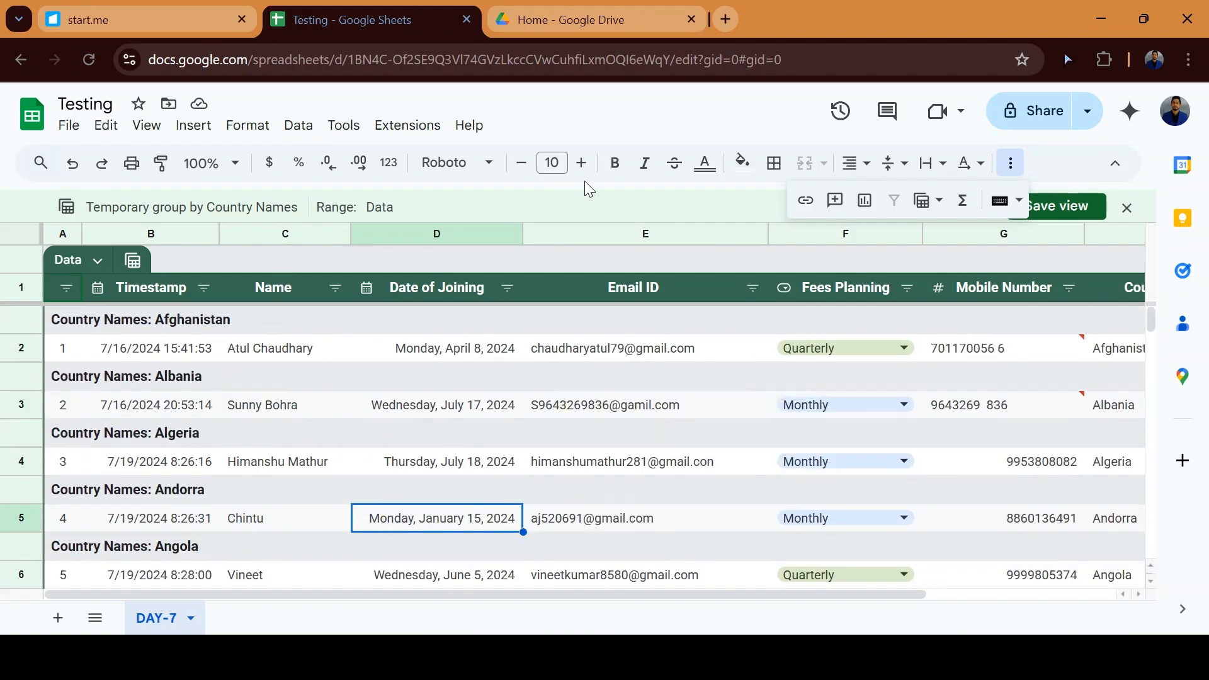
Step: Close the temporary grouped view and save it under the name Group by Country Names
click(305, 129)
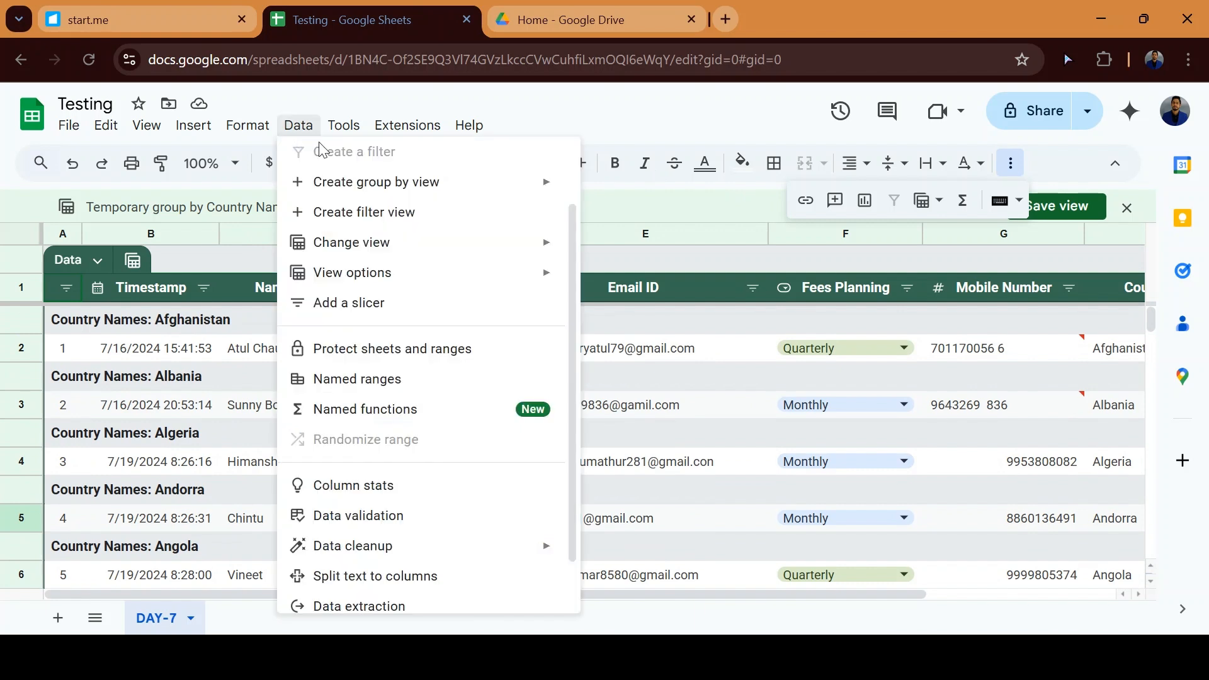
click(1127, 209)
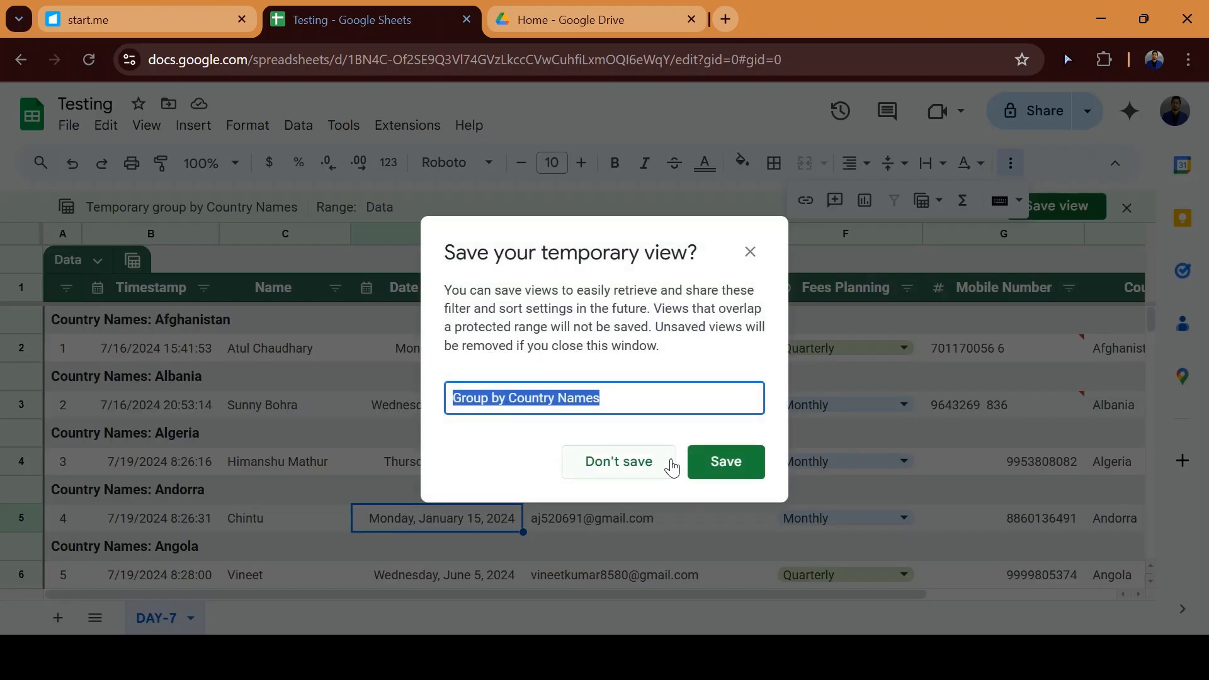
click(724, 462)
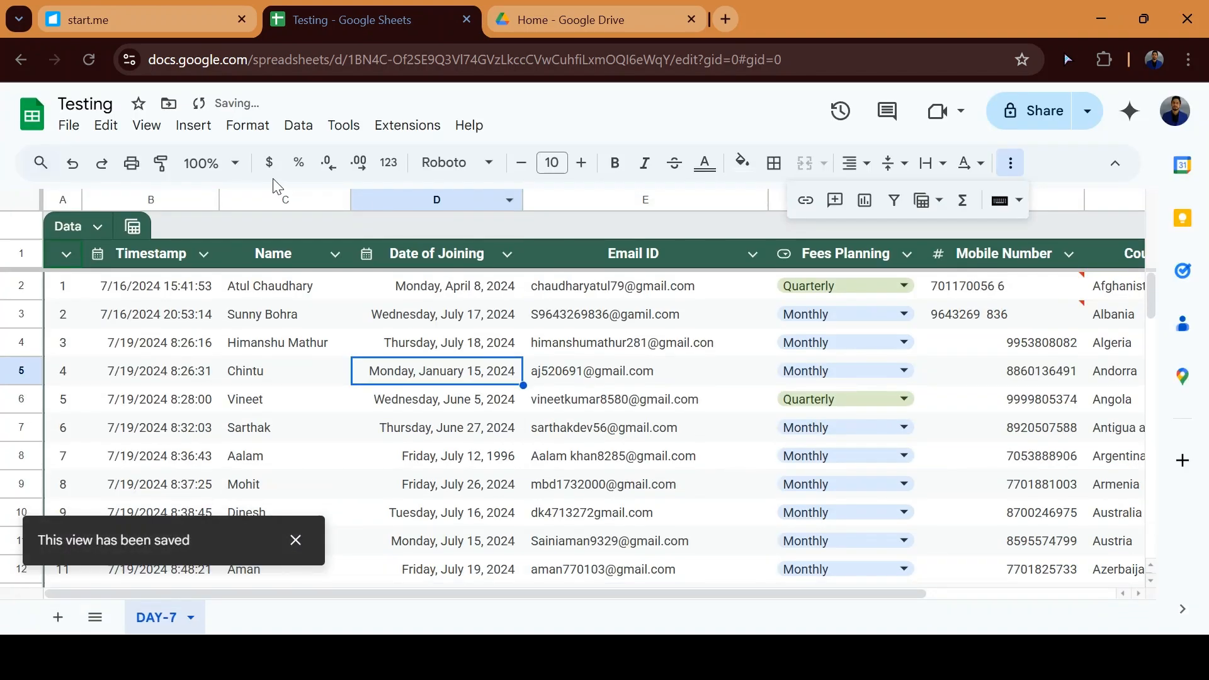
Step: Switch the Data table to the saved Group by Country Names view and dismiss the first-use tip
click(298, 128)
mouse_move(471, 183)
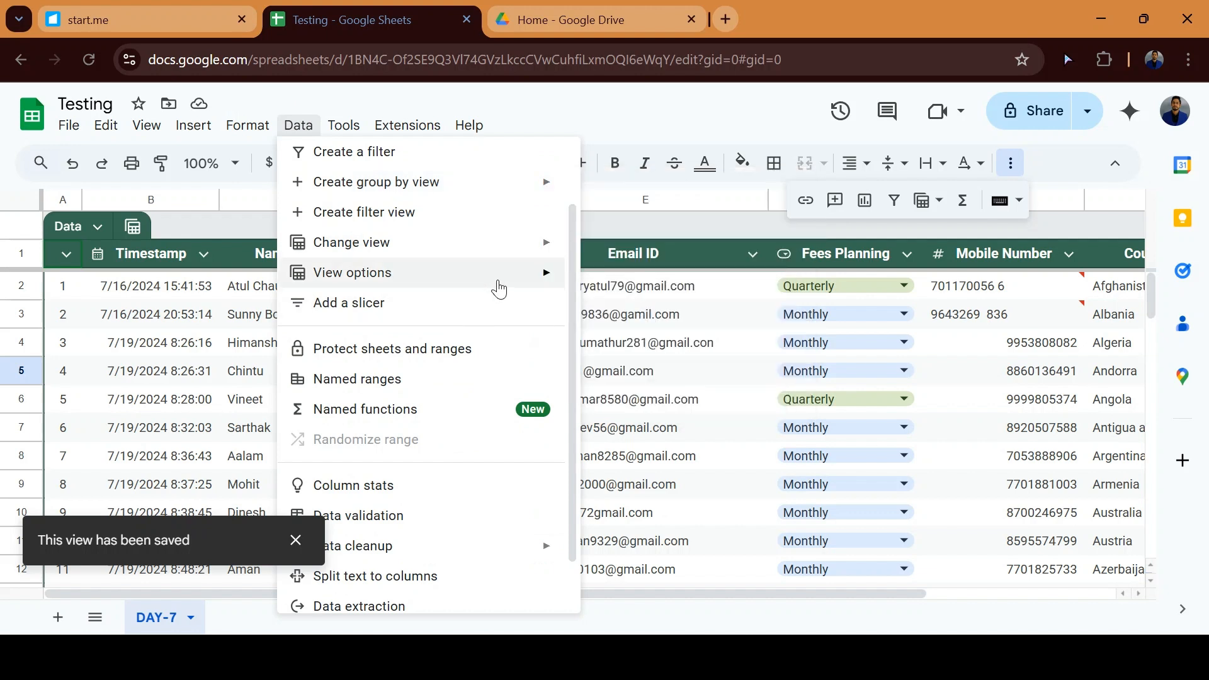
mouse_move(501, 288)
mouse_move(532, 246)
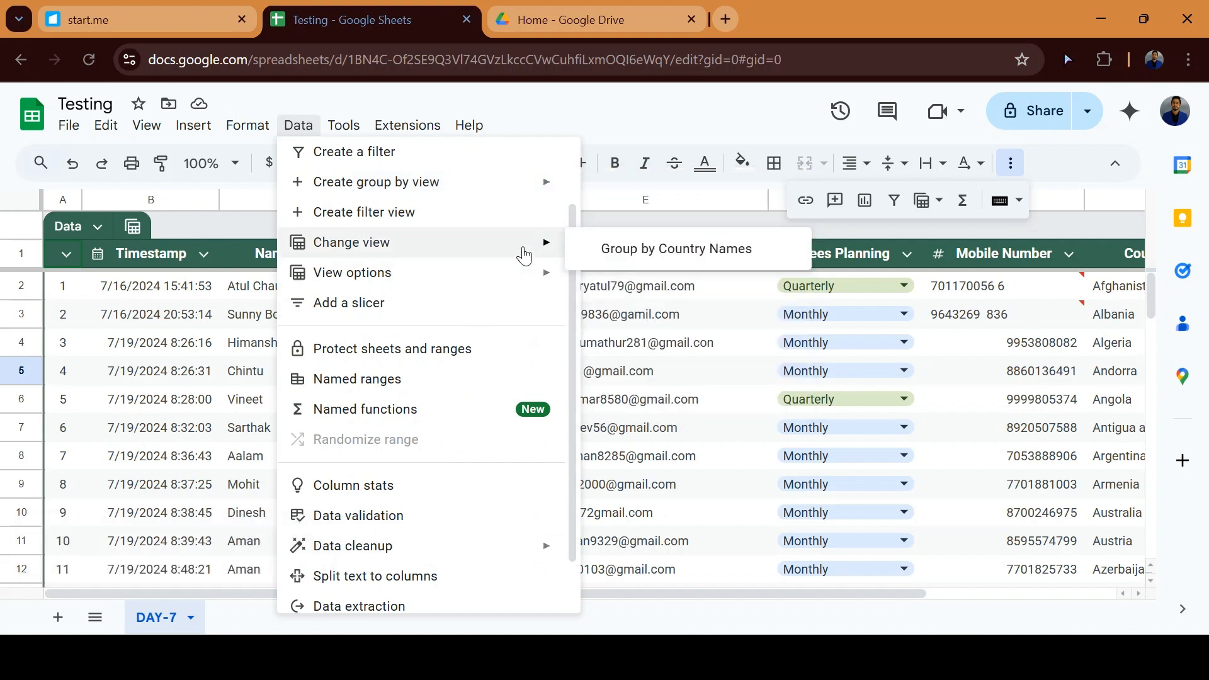
click(675, 251)
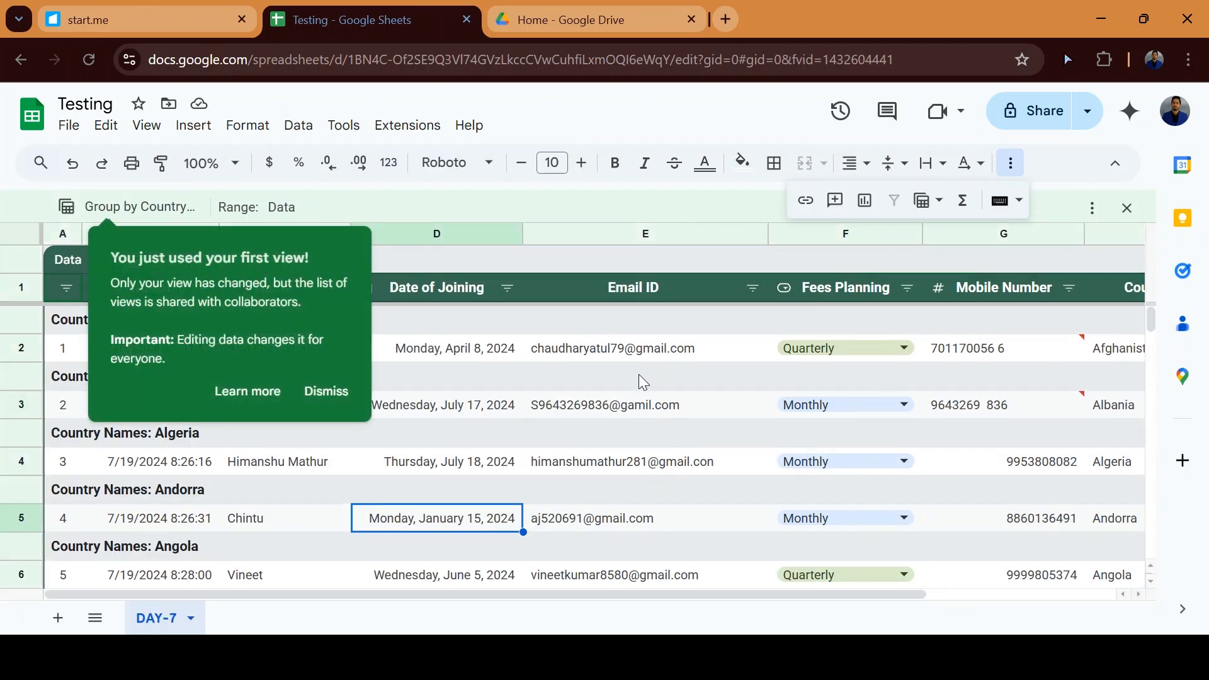
click(313, 399)
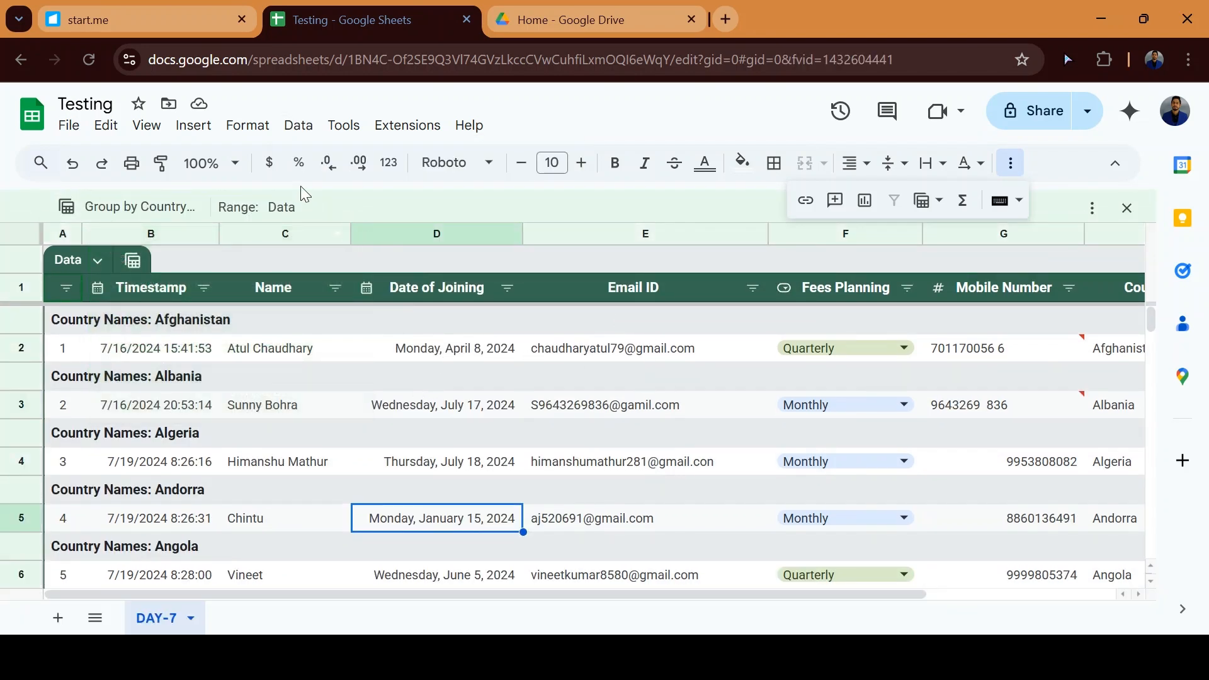
Step: Close the Group by Country Names view to return to the ungrouped table
click(299, 125)
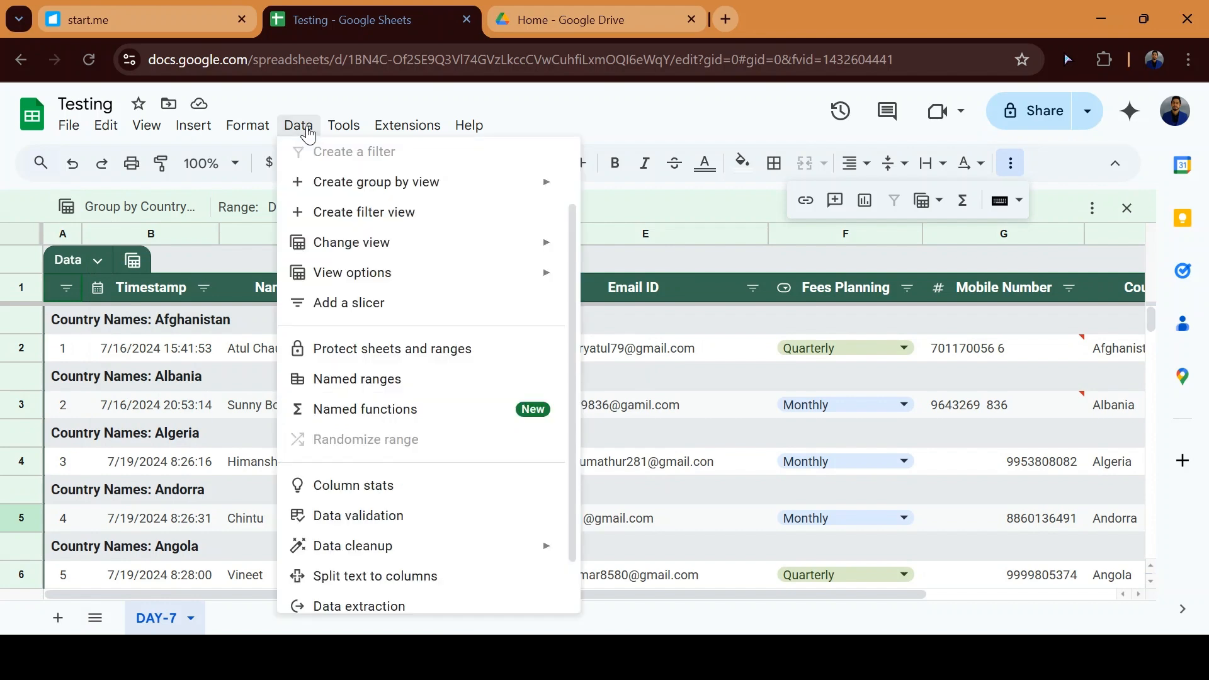
mouse_move(433, 284)
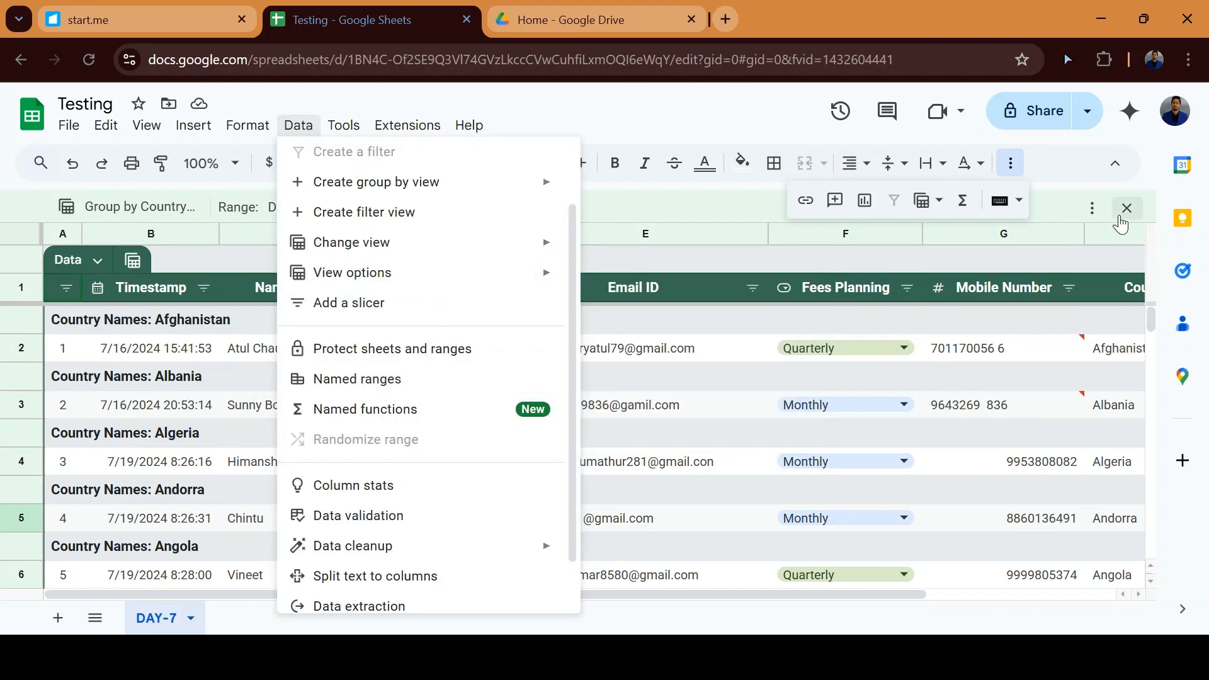
click(1126, 209)
Step: Create a group by view of the Data table based on the Date of Joining column
click(299, 125)
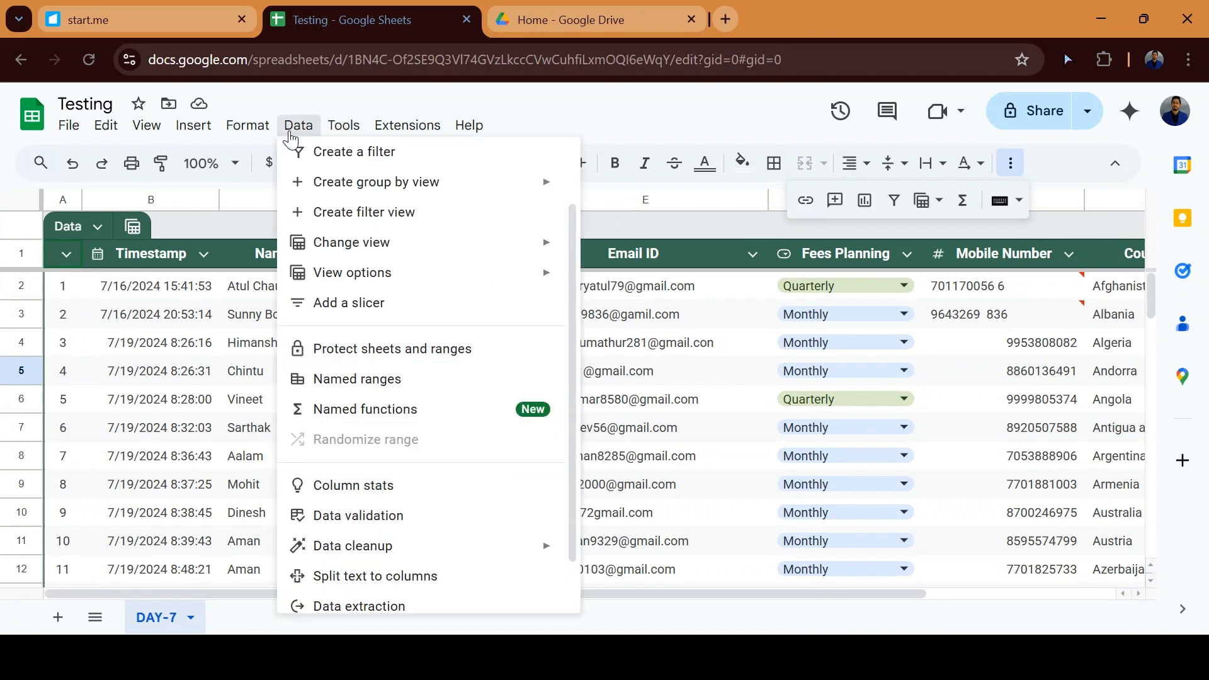
mouse_move(379, 200)
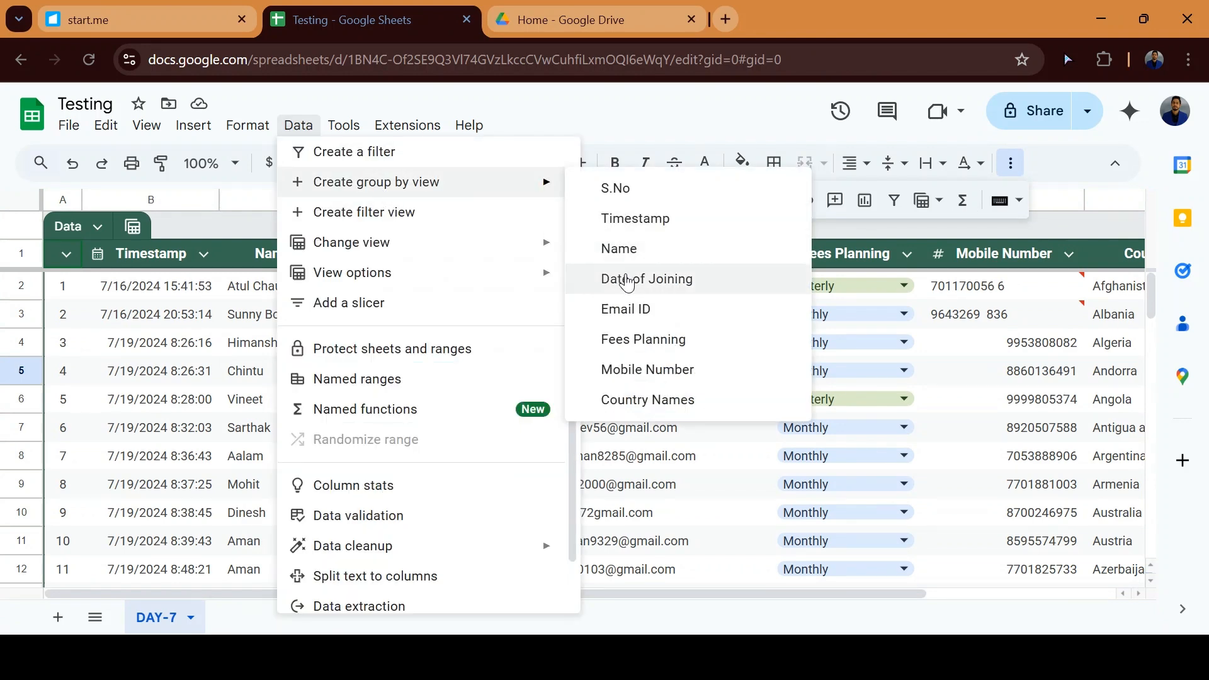
click(624, 279)
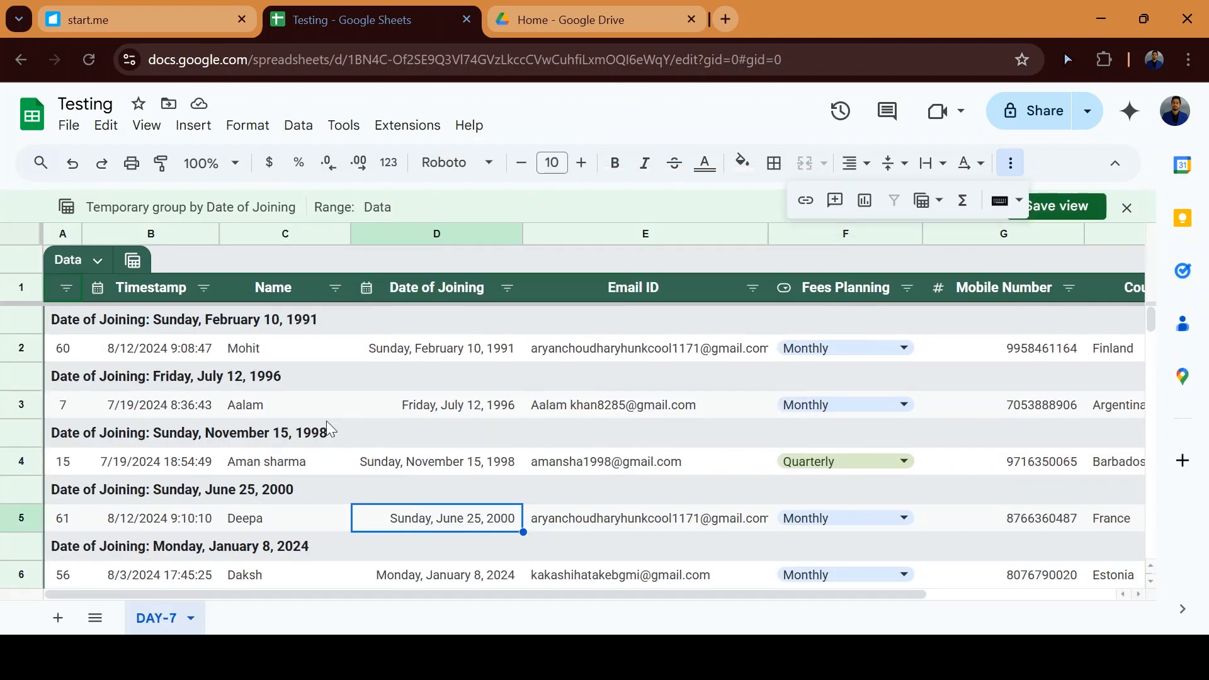
Step: Look through the records grouped by Date of Joining, then close the temporary view without saving it
scroll(327, 427, down, 15)
scroll(326, 421, up, 3)
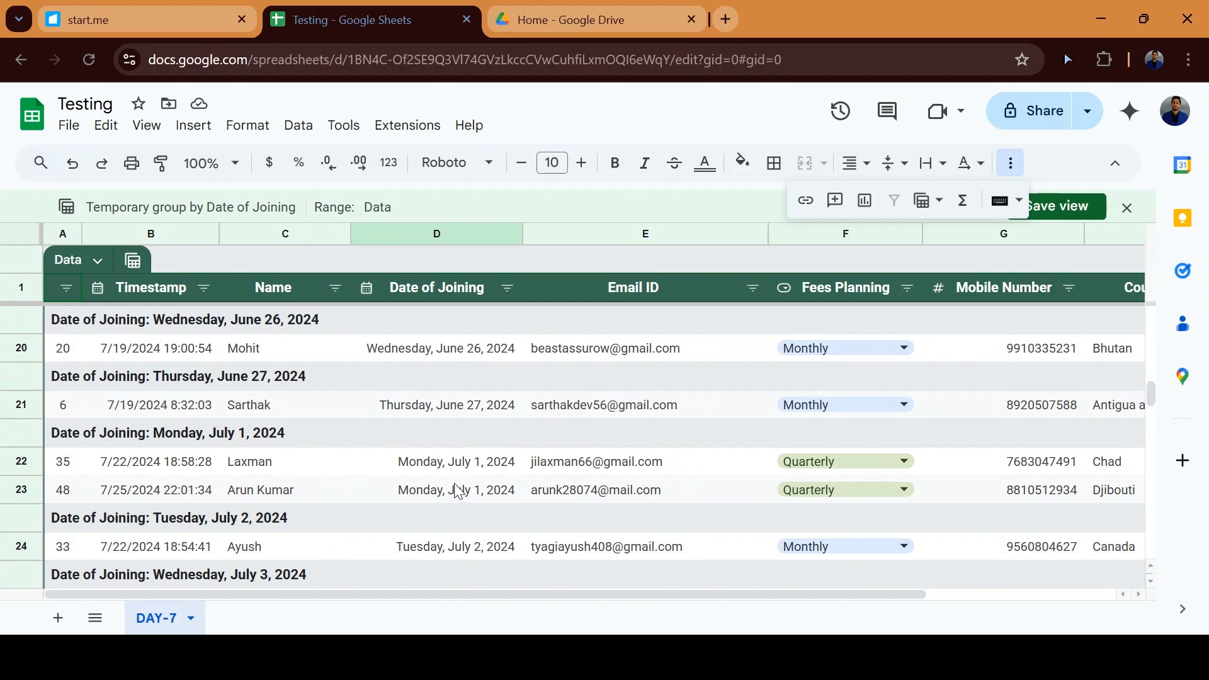
scroll(456, 488, down, 3)
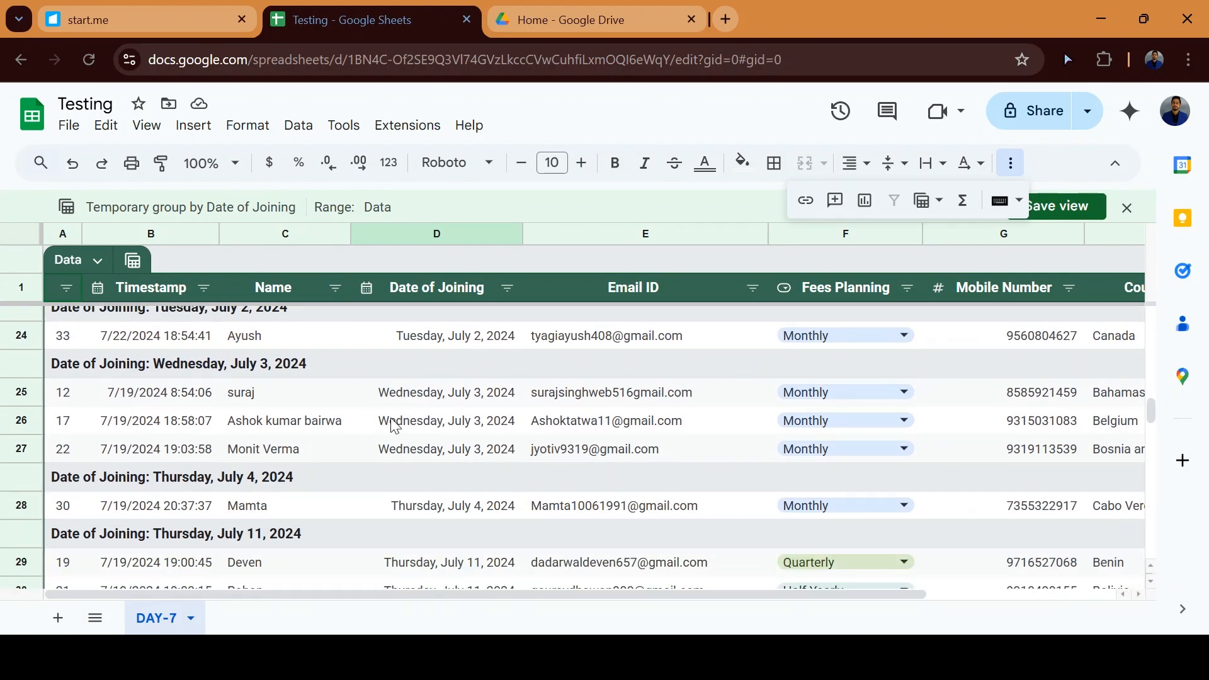
scroll(394, 426, down, 5)
scroll(393, 425, up, 12)
scroll(394, 427, up, 3)
click(1128, 208)
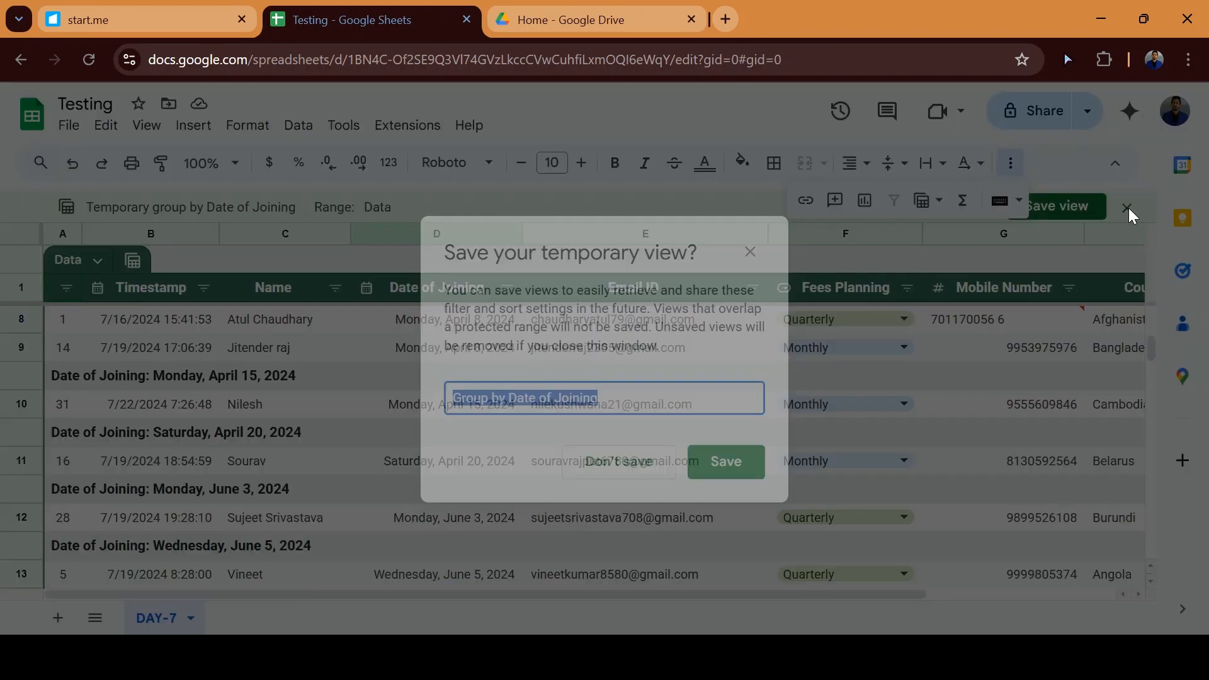
click(626, 462)
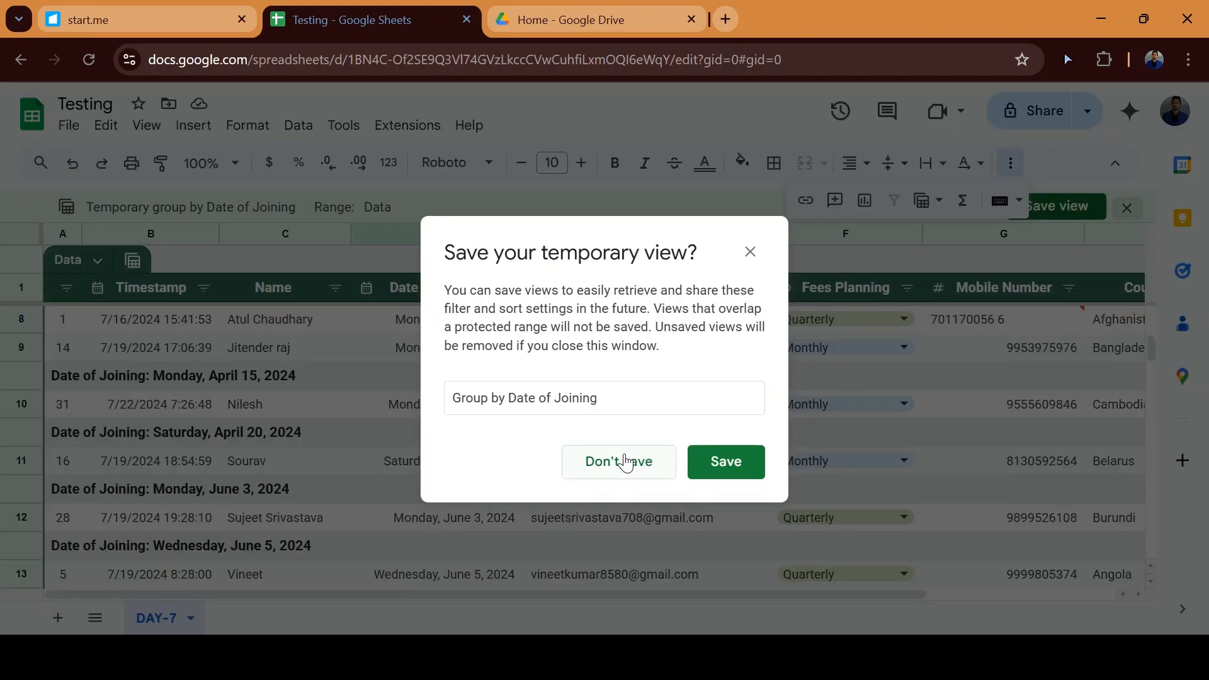
Step: Create a new filter view over the Data table and reduce the selection to a single Date of Joining cell
click(291, 126)
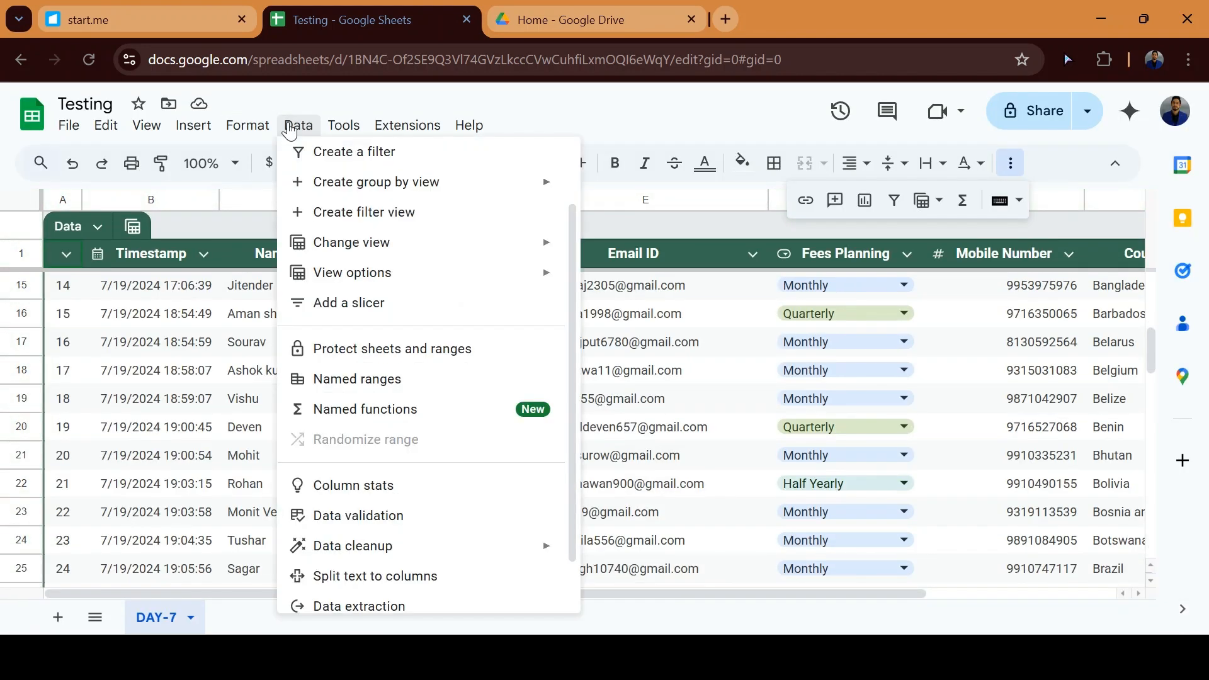
mouse_move(415, 193)
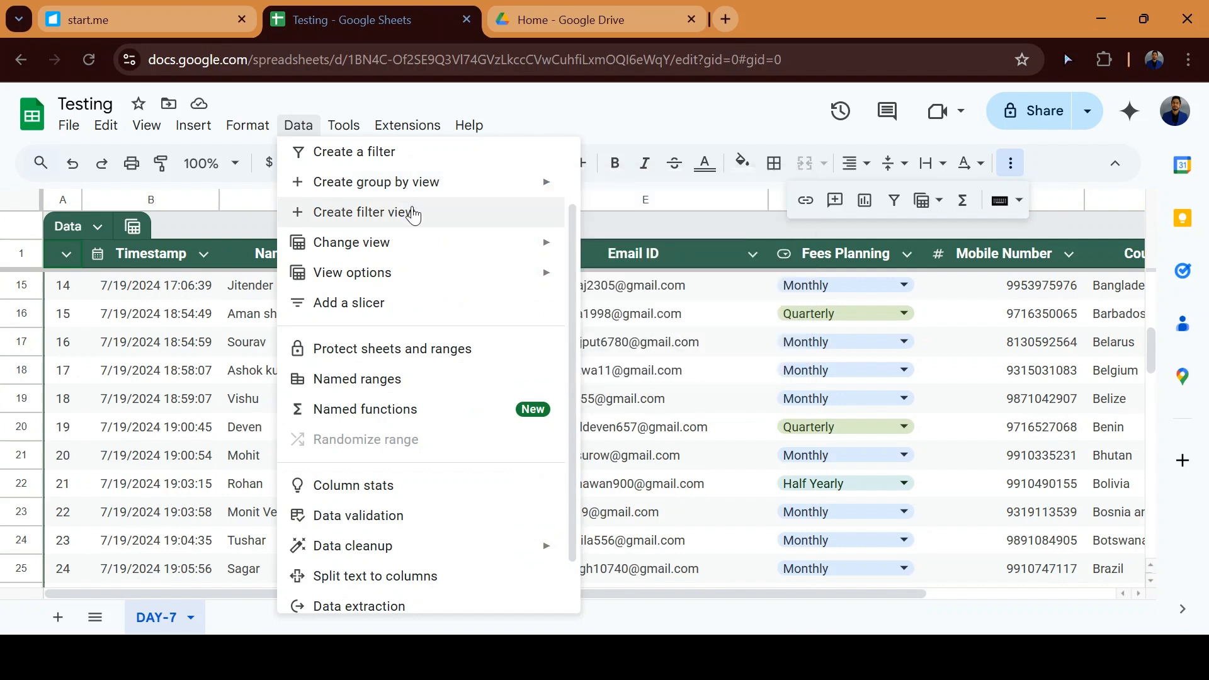
click(412, 215)
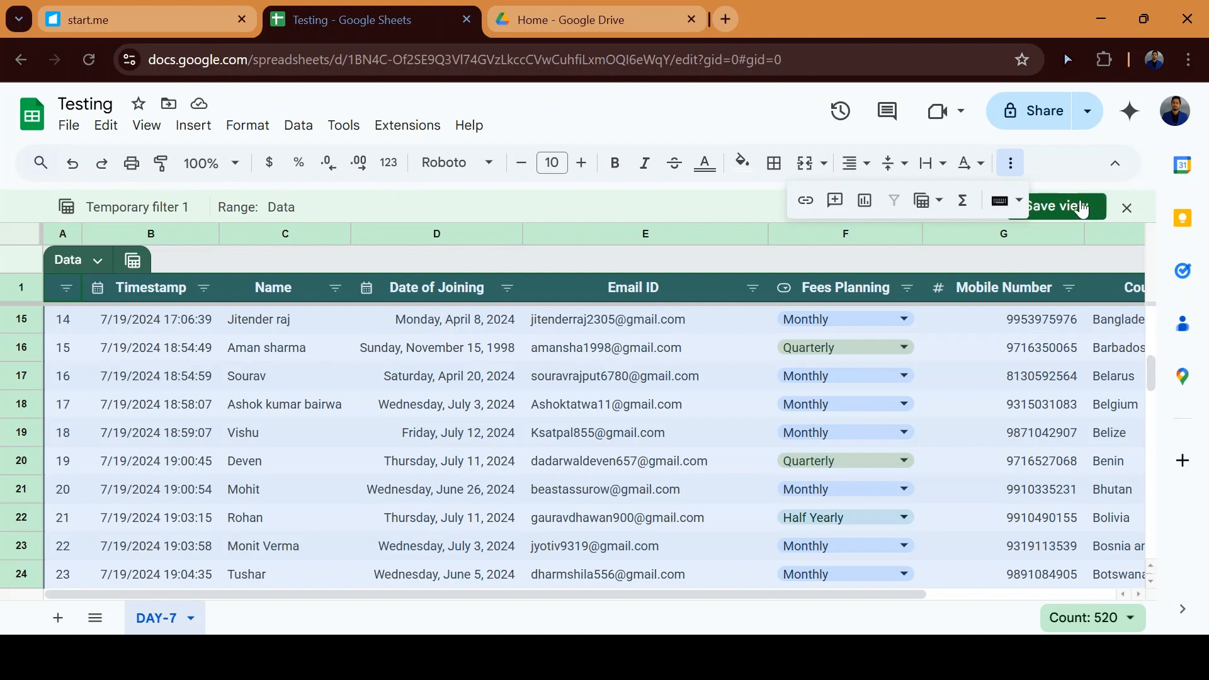
click(438, 376)
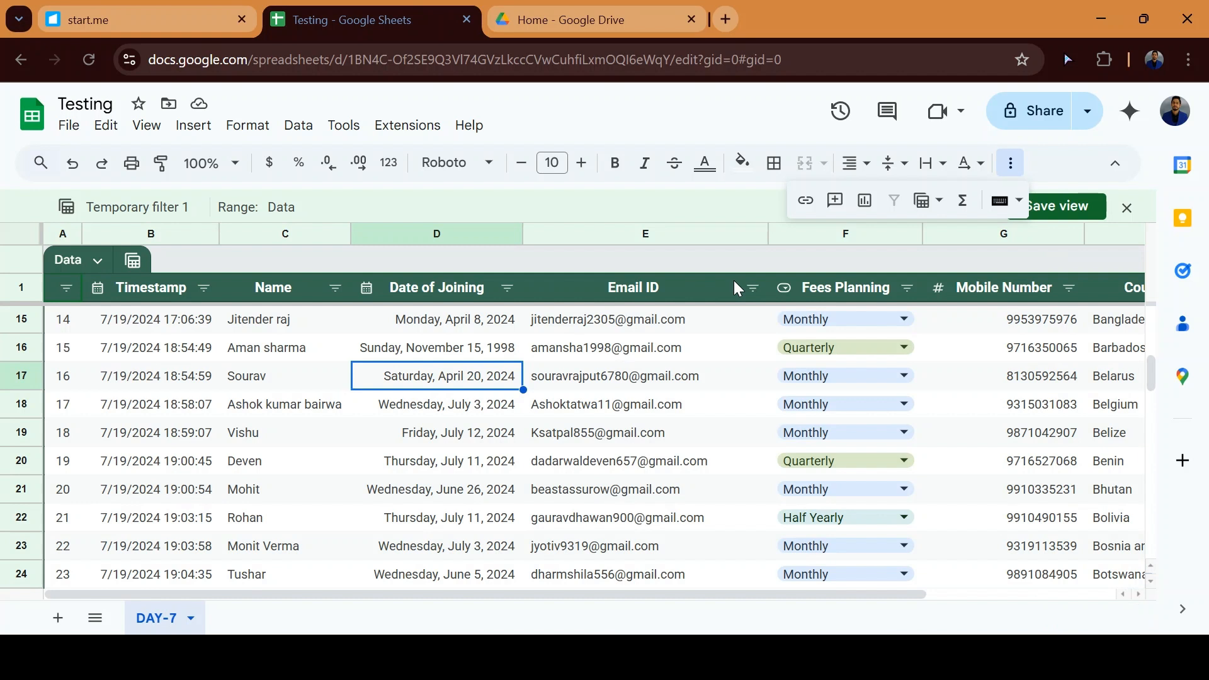
Step: Filter the Fees Planning column by values, excluding Half Yearly and Monthly so that only Quarterly records are displayed
click(906, 288)
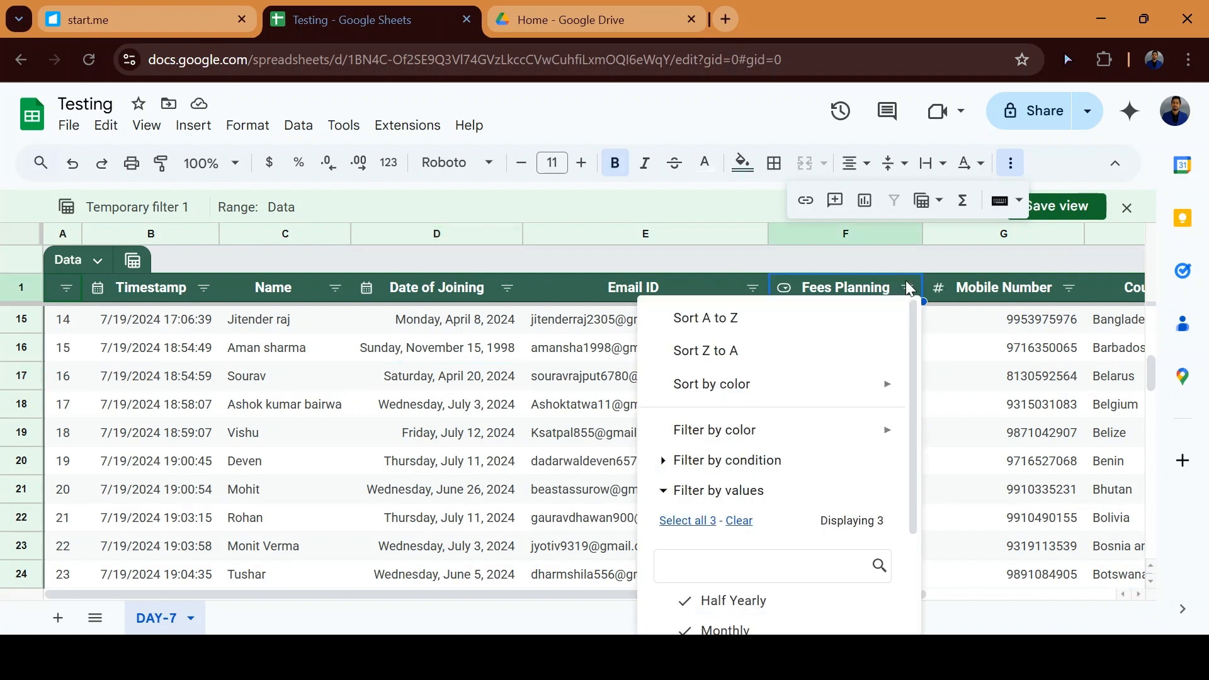
scroll(742, 545, down, 3)
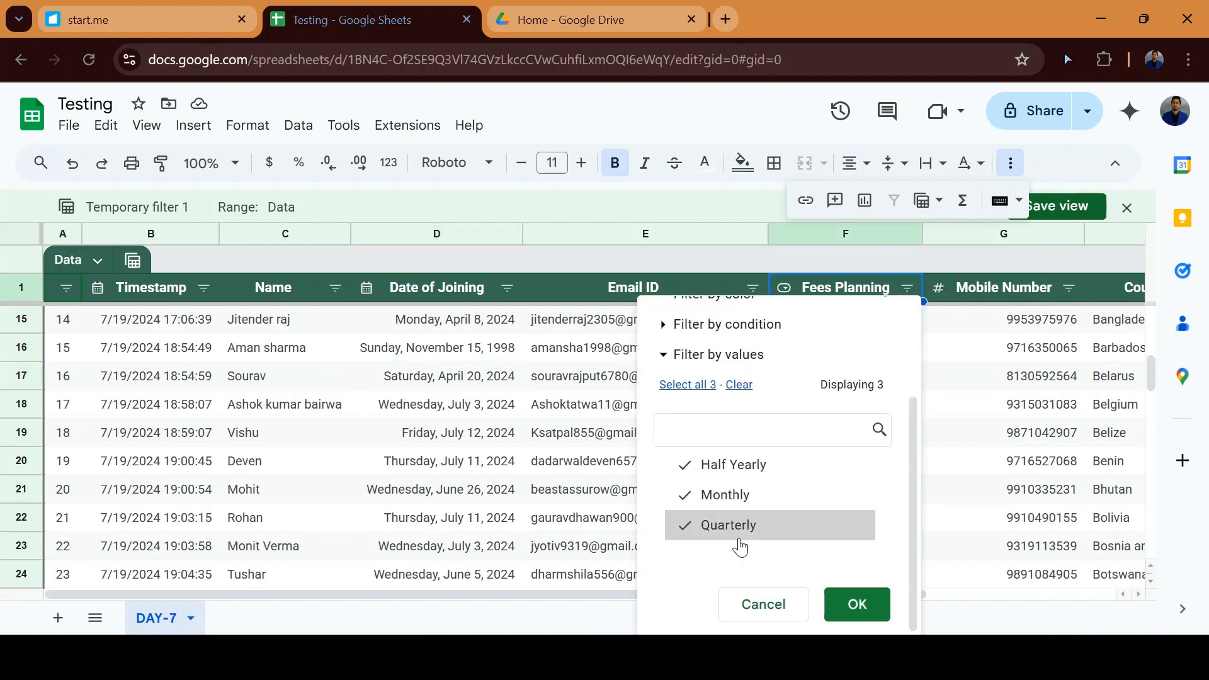
click(763, 476)
click(733, 493)
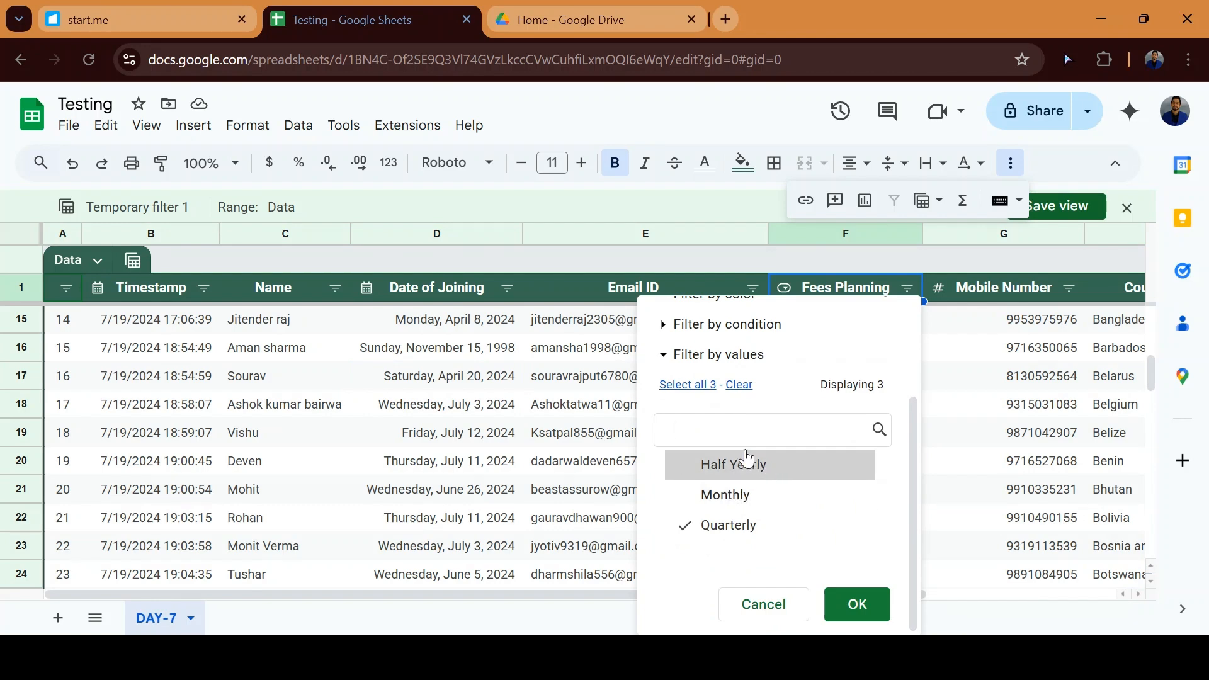
click(851, 610)
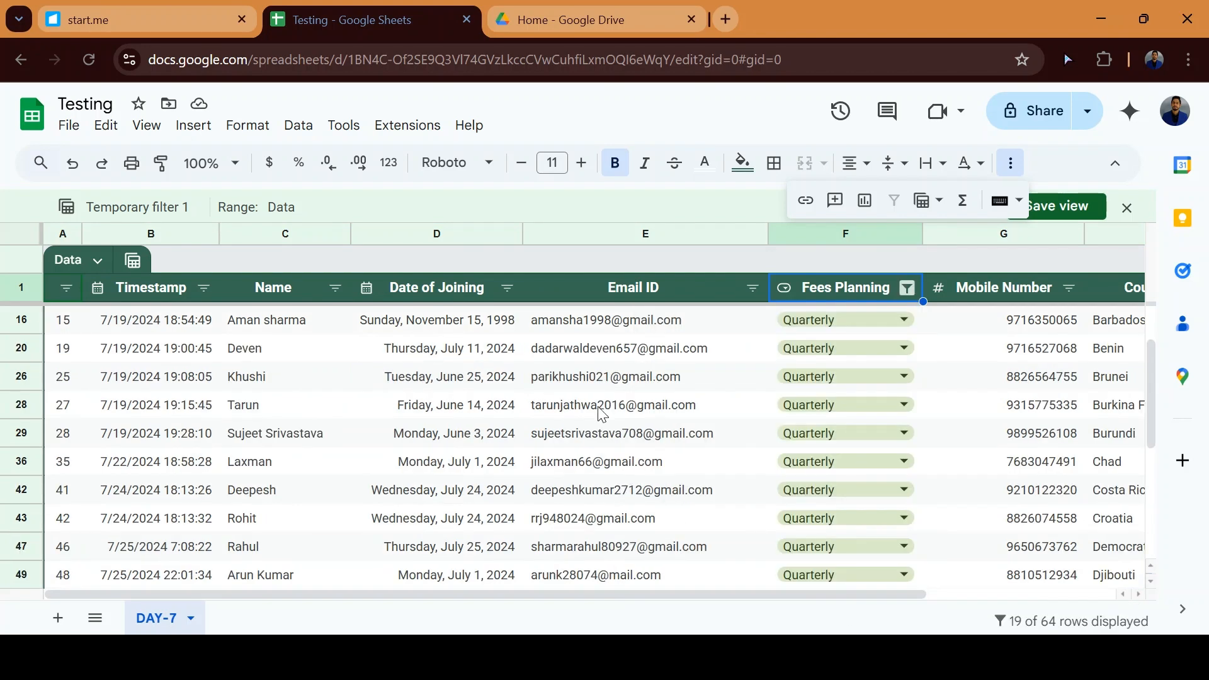
scroll(601, 413, up, 3)
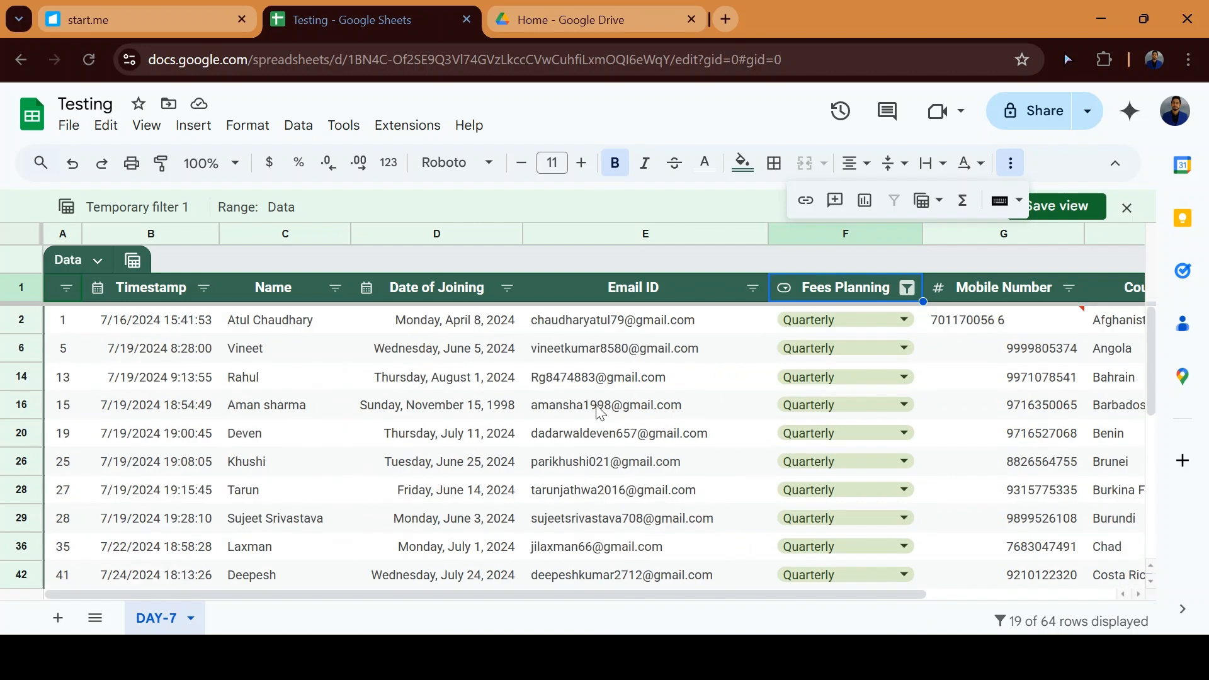
Step: Save the temporary filter view under the name Qty
click(1082, 213)
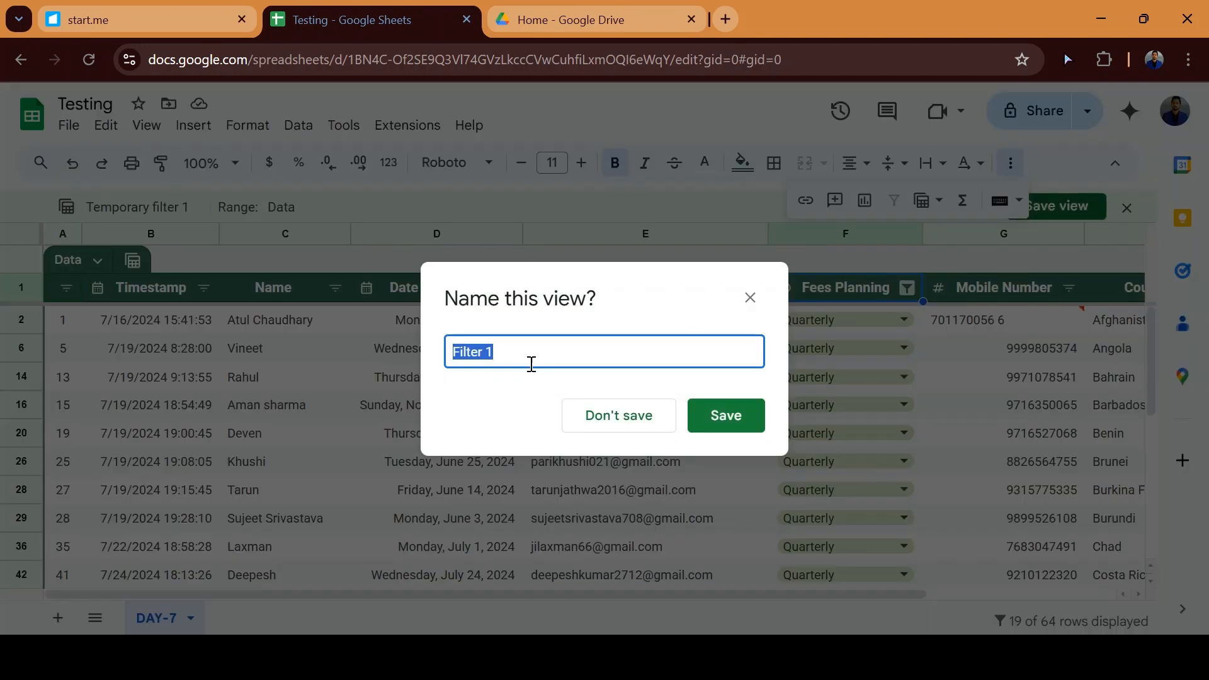
text(Qty)
click(717, 431)
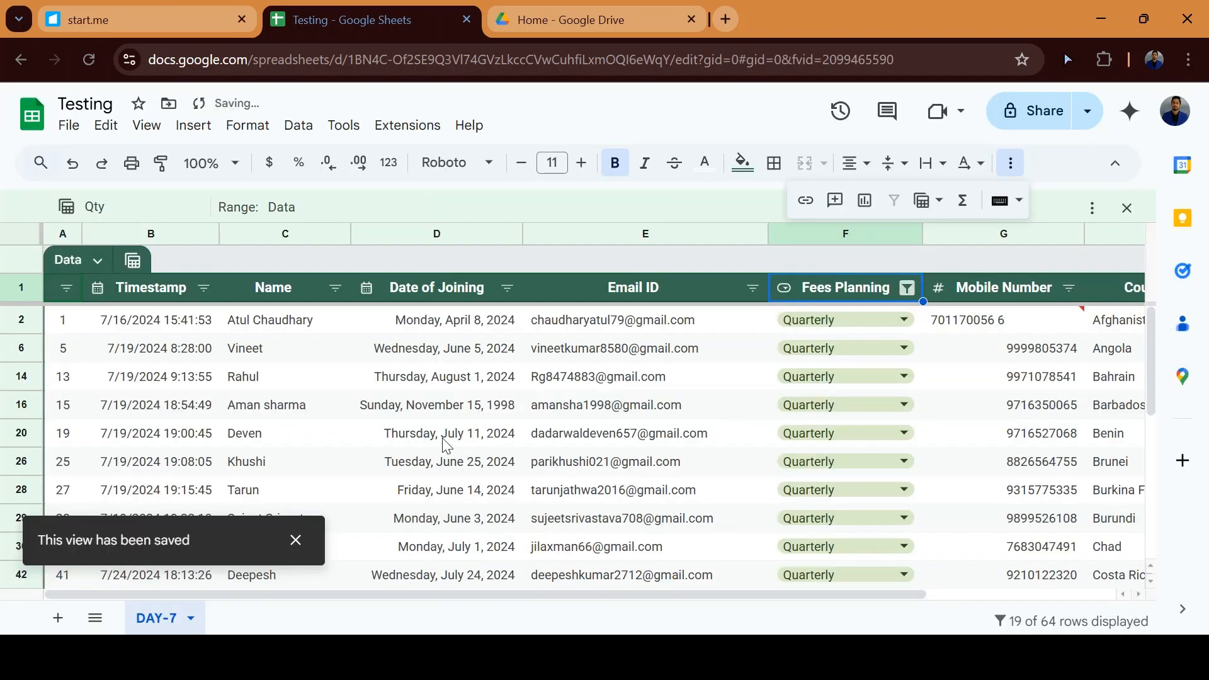
click(563, 356)
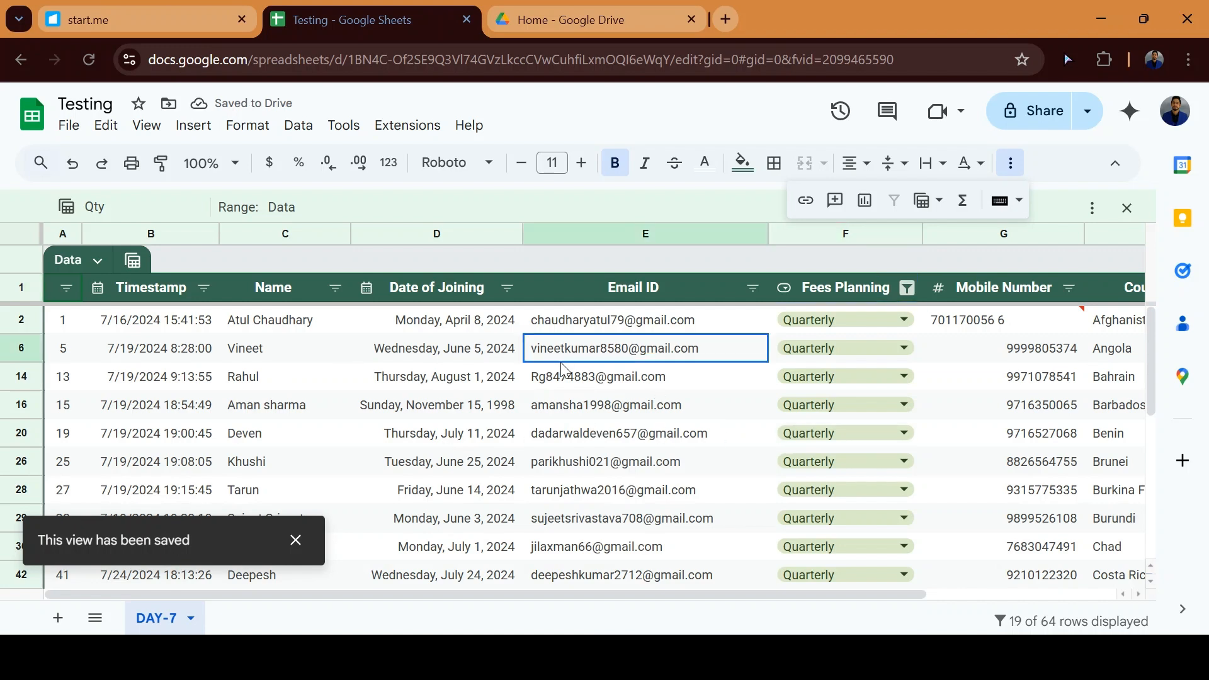
Step: Close the Qty filter view and collapse the extra toolbar options
click(298, 125)
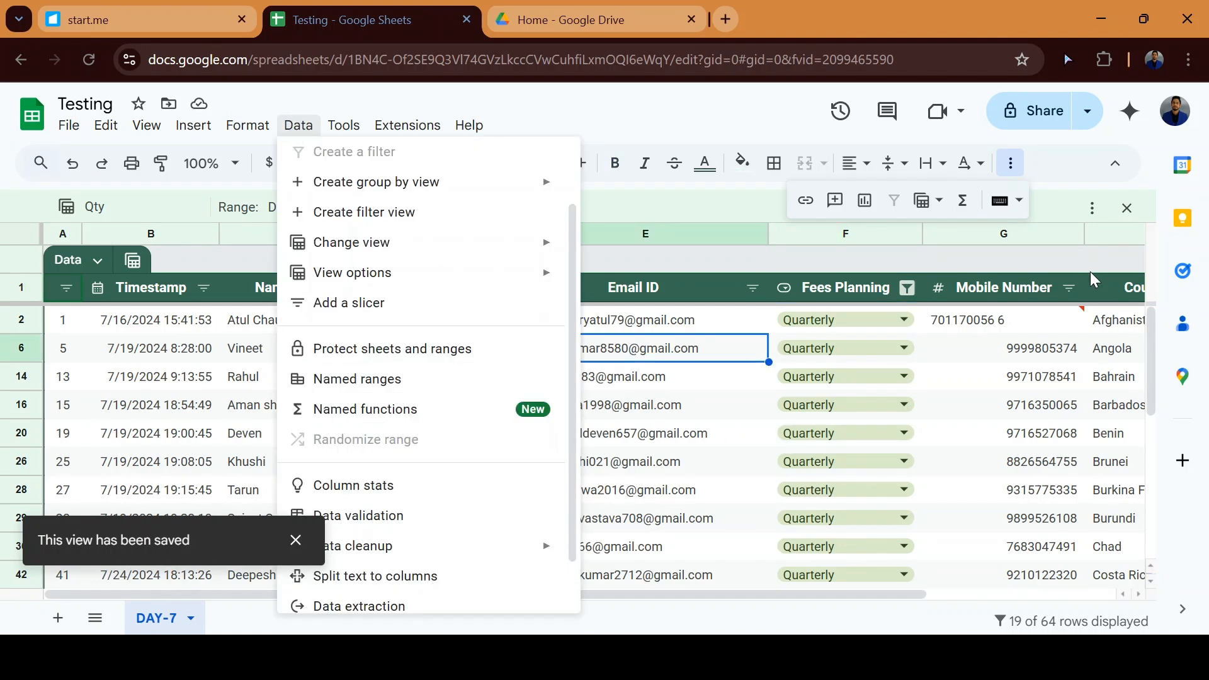
click(1128, 209)
click(1127, 208)
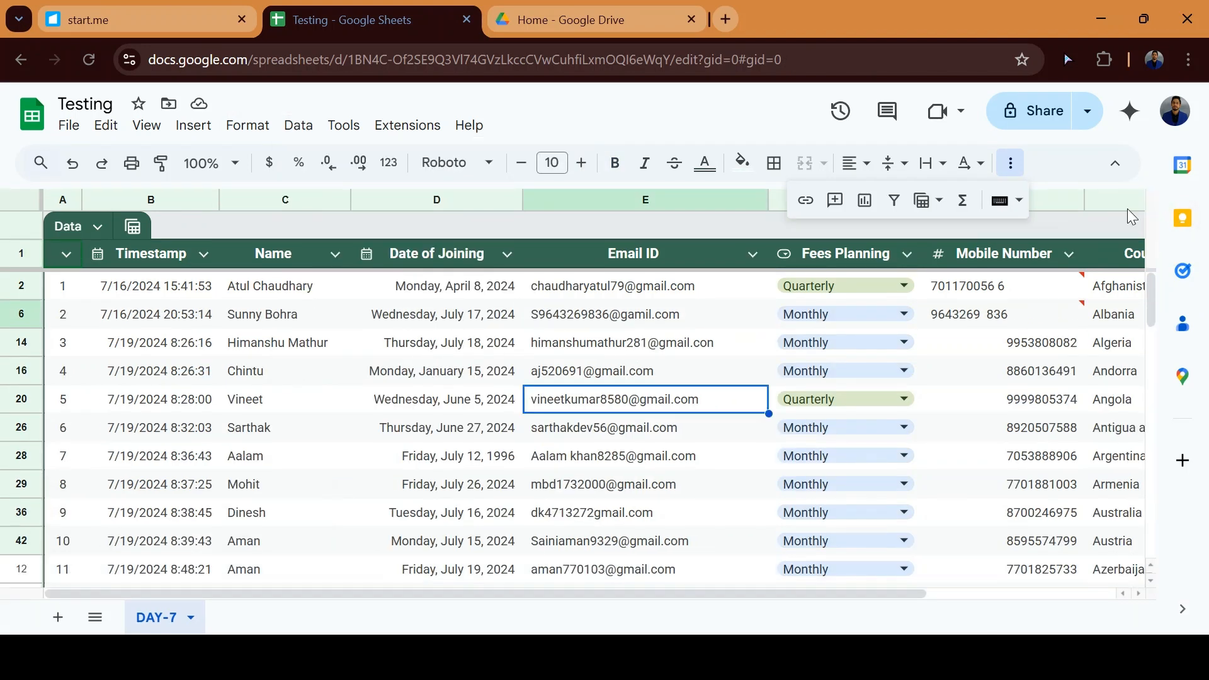
click(1009, 166)
Step: Reopen the saved Qty view and look through its Quarterly records down to the end of the table
click(299, 126)
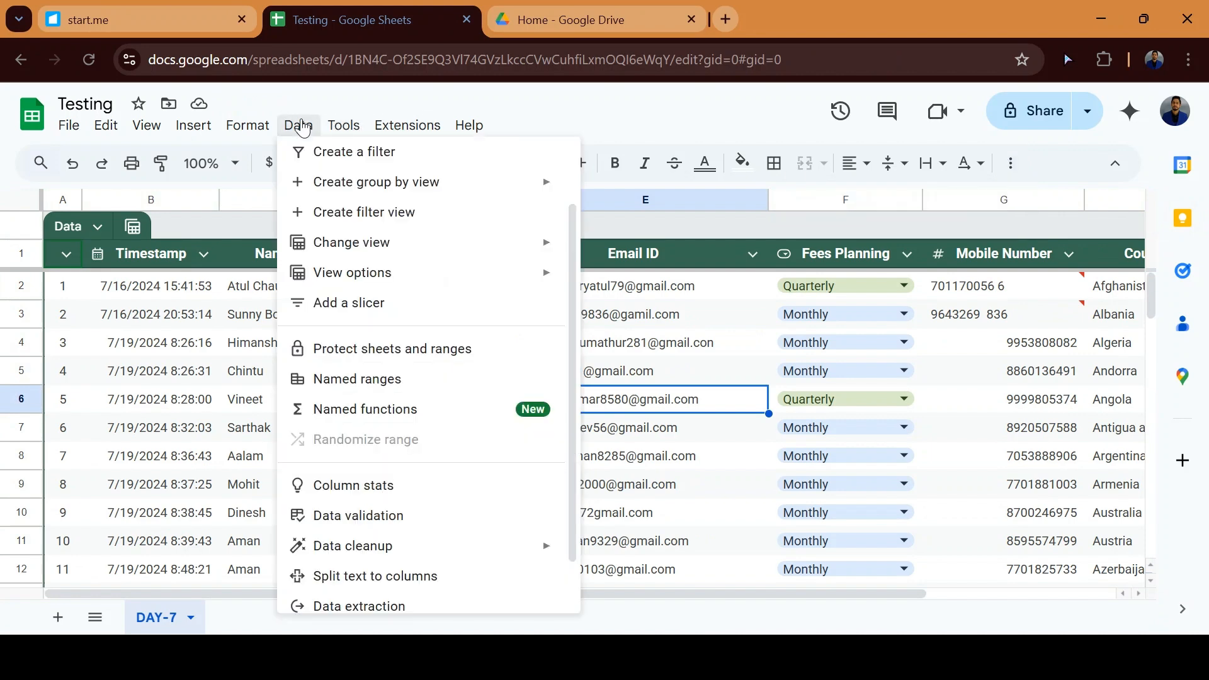
mouse_move(371, 241)
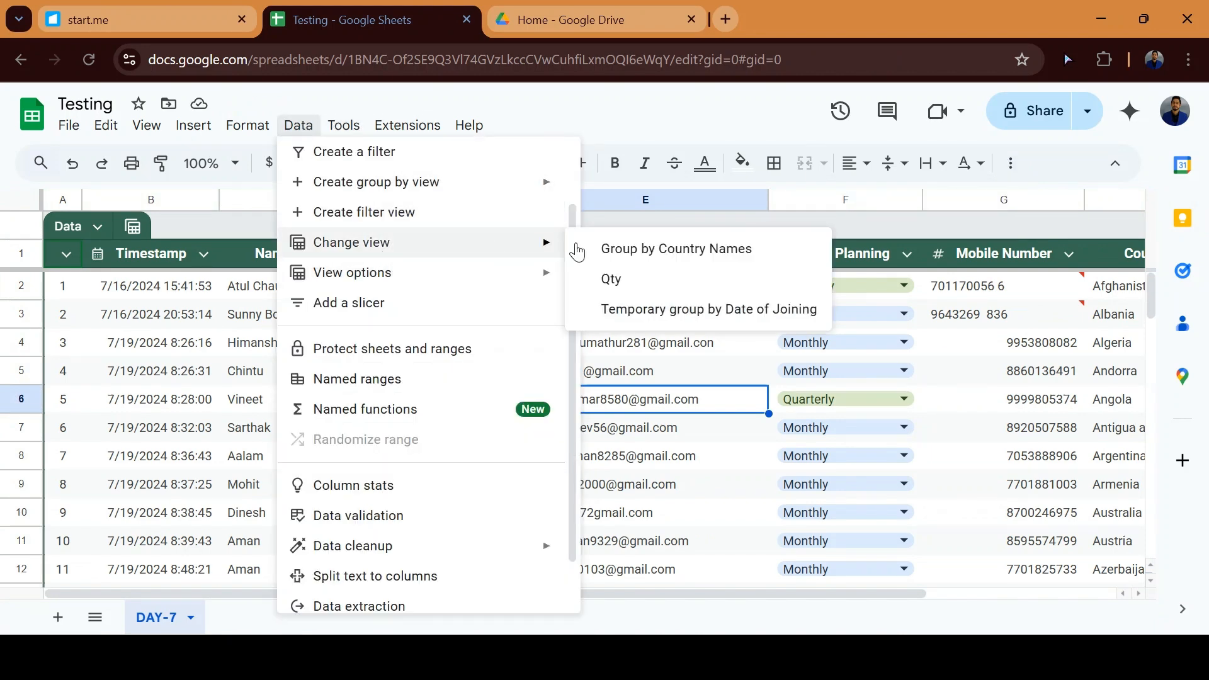
click(635, 283)
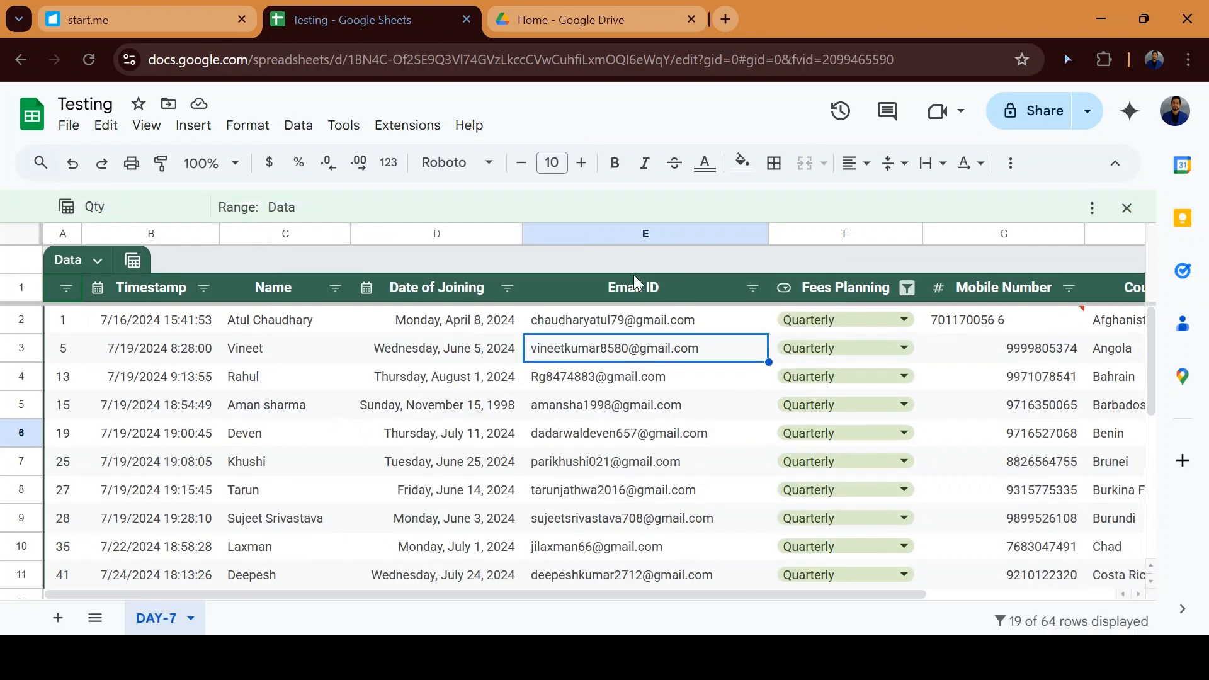
scroll(736, 410, down, 5)
scroll(737, 410, down, 3)
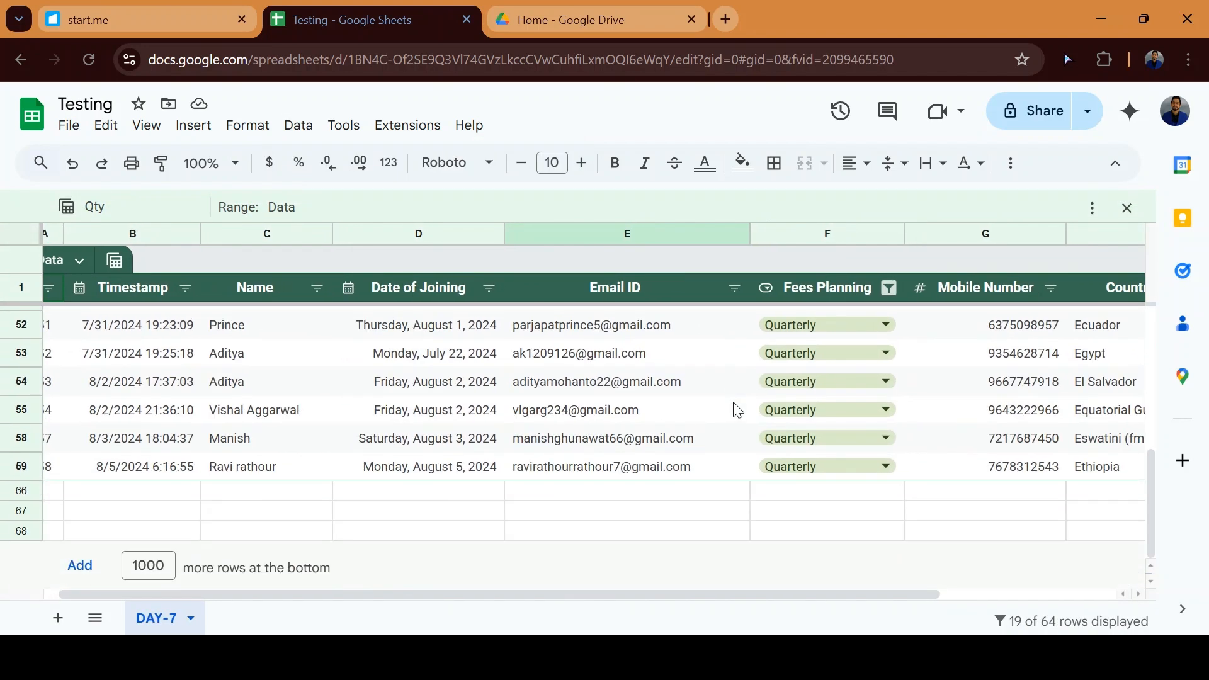
scroll(738, 411, up, 8)
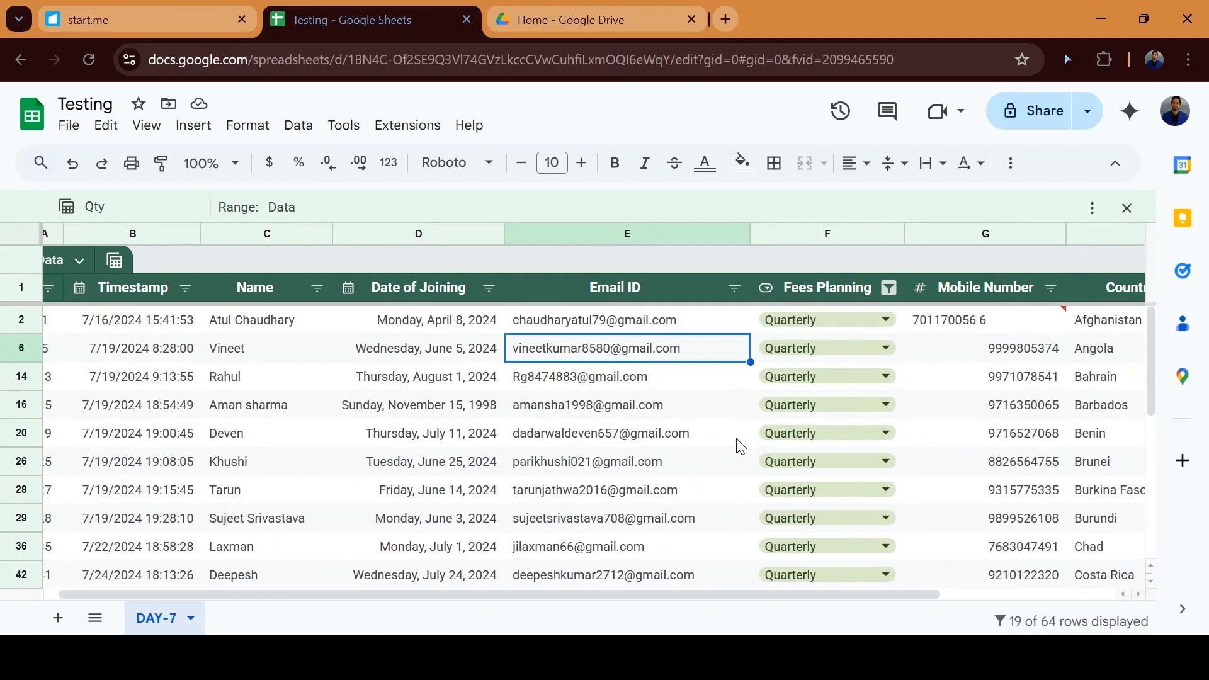
scroll(545, 543, down, 8)
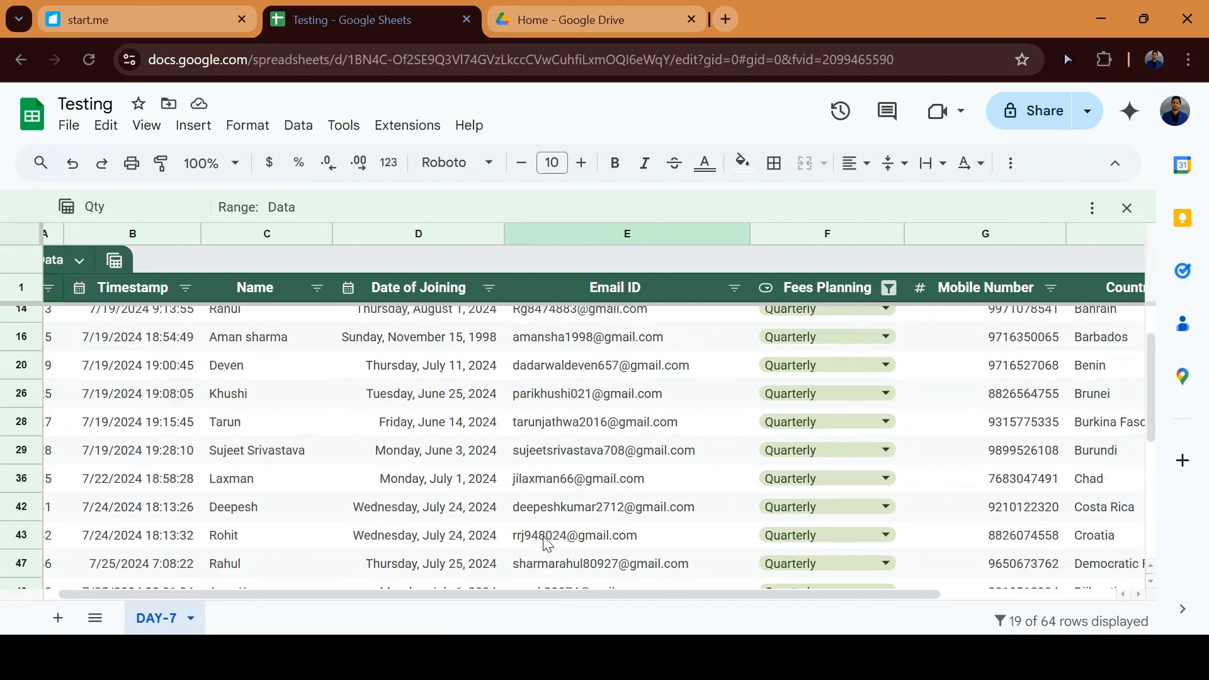
scroll(545, 543, up, 8)
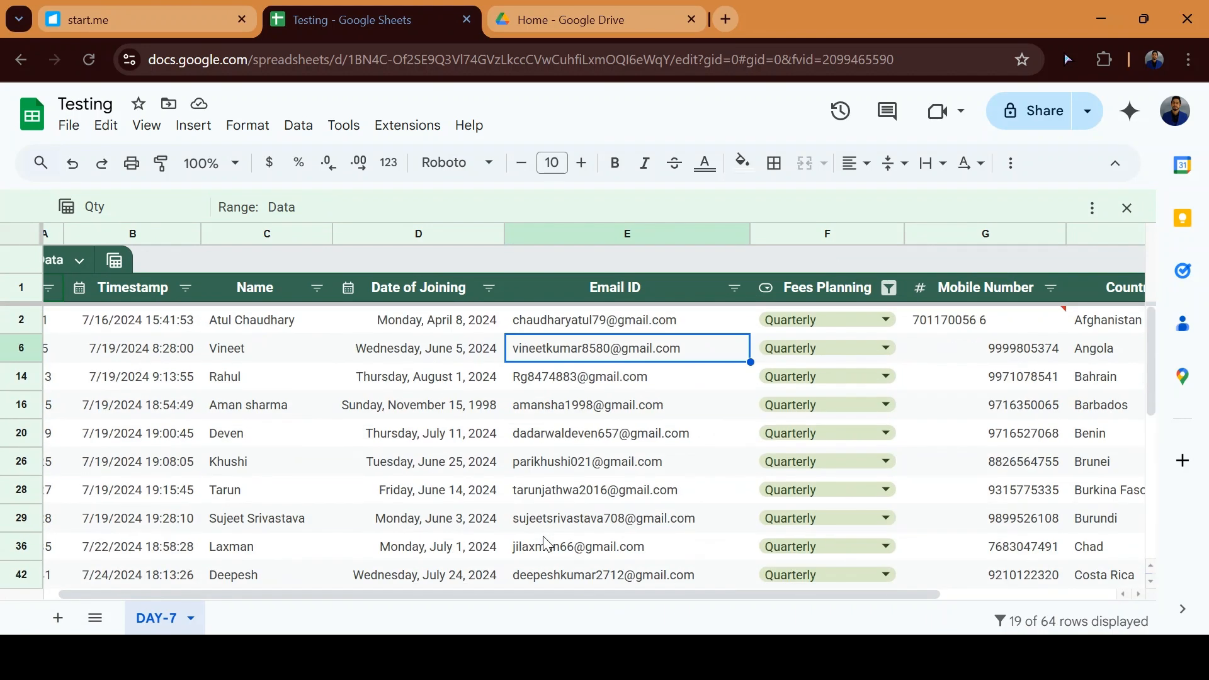
Step: Check the list of available views and close the Qty filter view
click(298, 125)
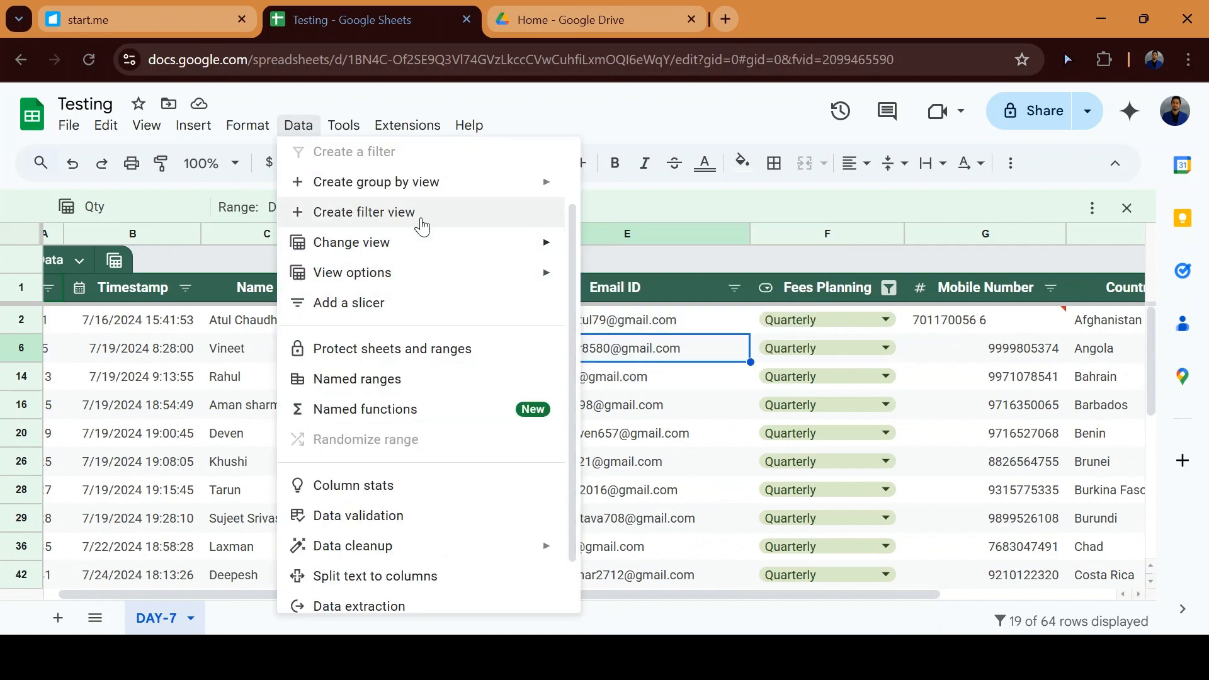
mouse_move(424, 247)
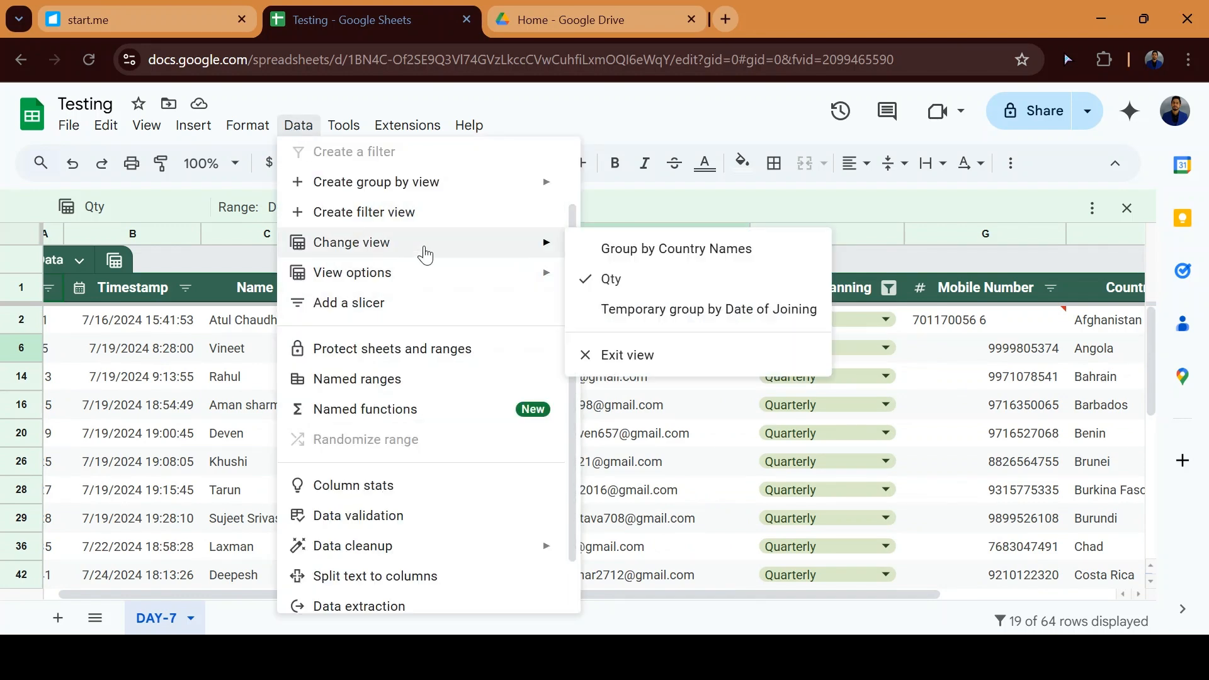
click(643, 295)
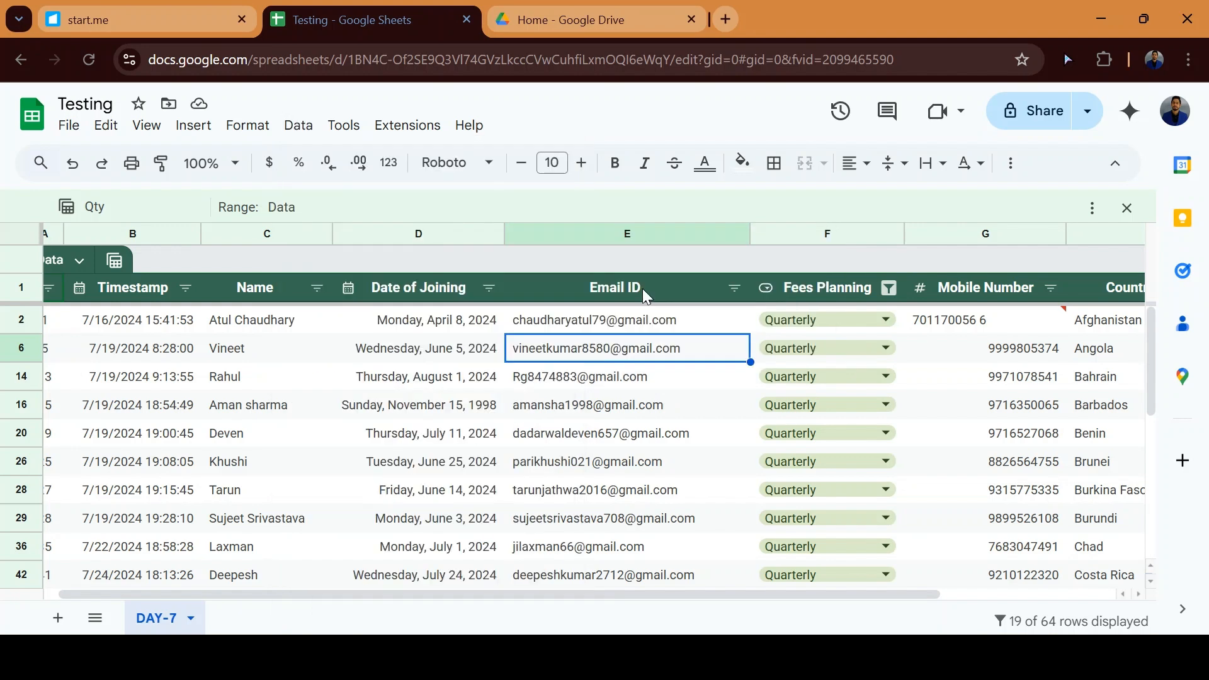
click(1127, 208)
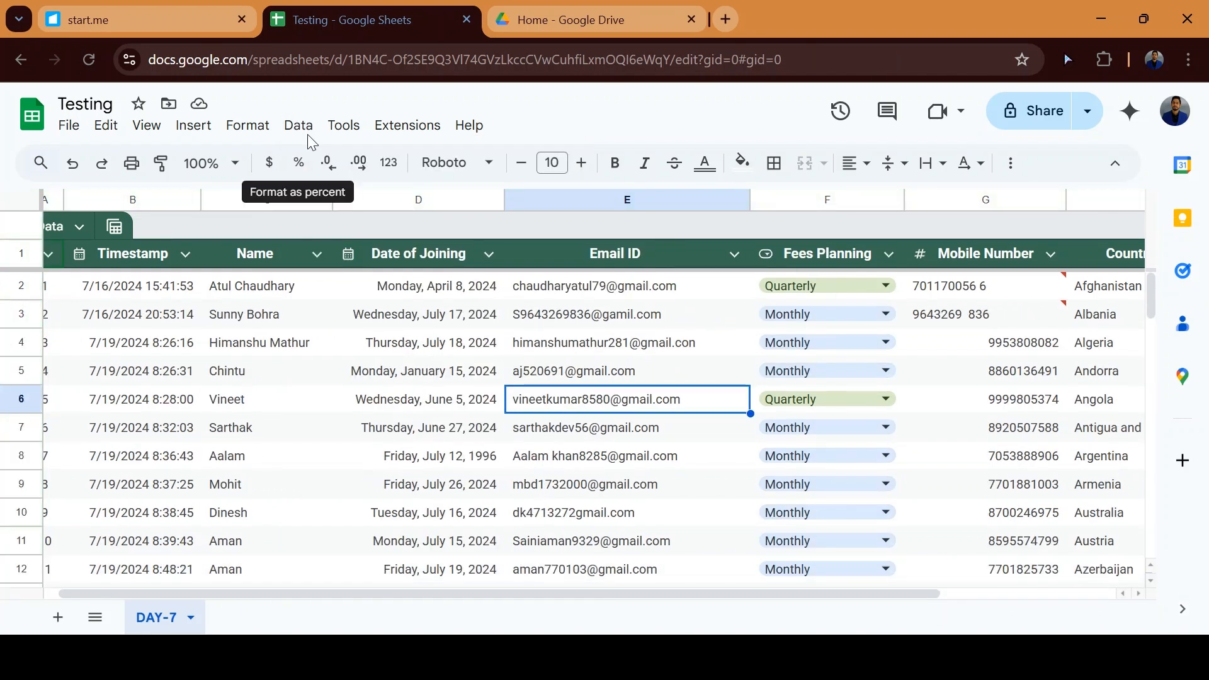
Step: Open the saved Group by Country Names view and delete it
click(299, 126)
click(298, 127)
click(300, 128)
click(300, 128)
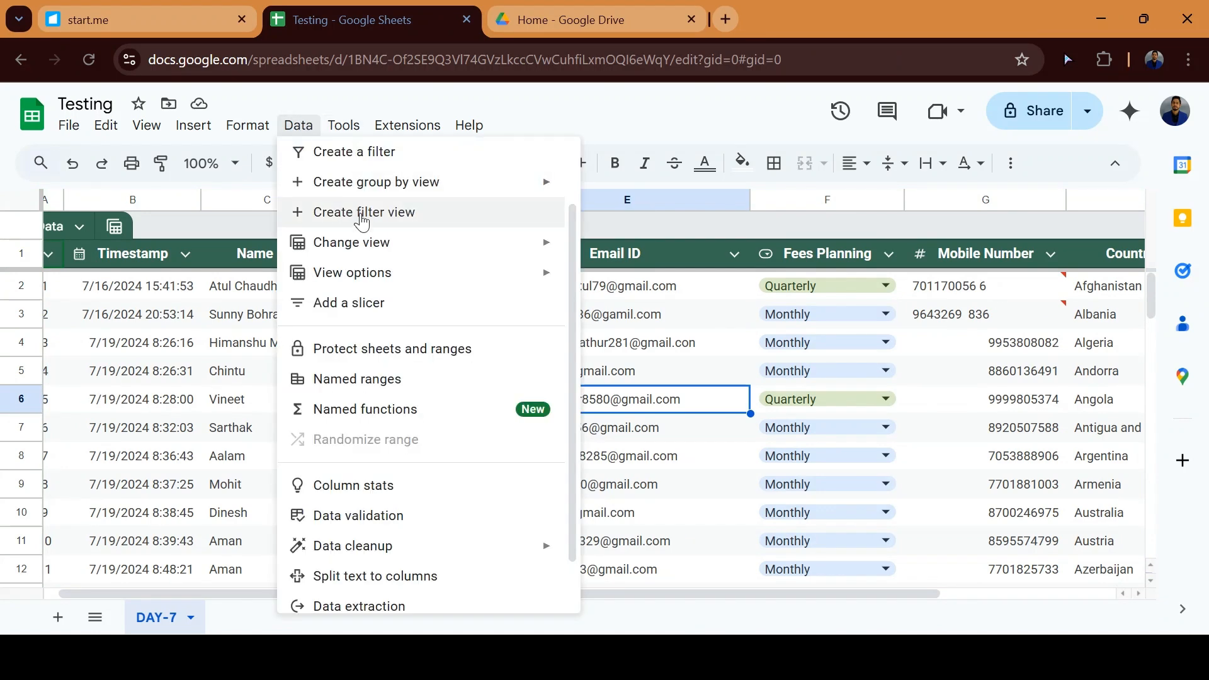
mouse_move(373, 246)
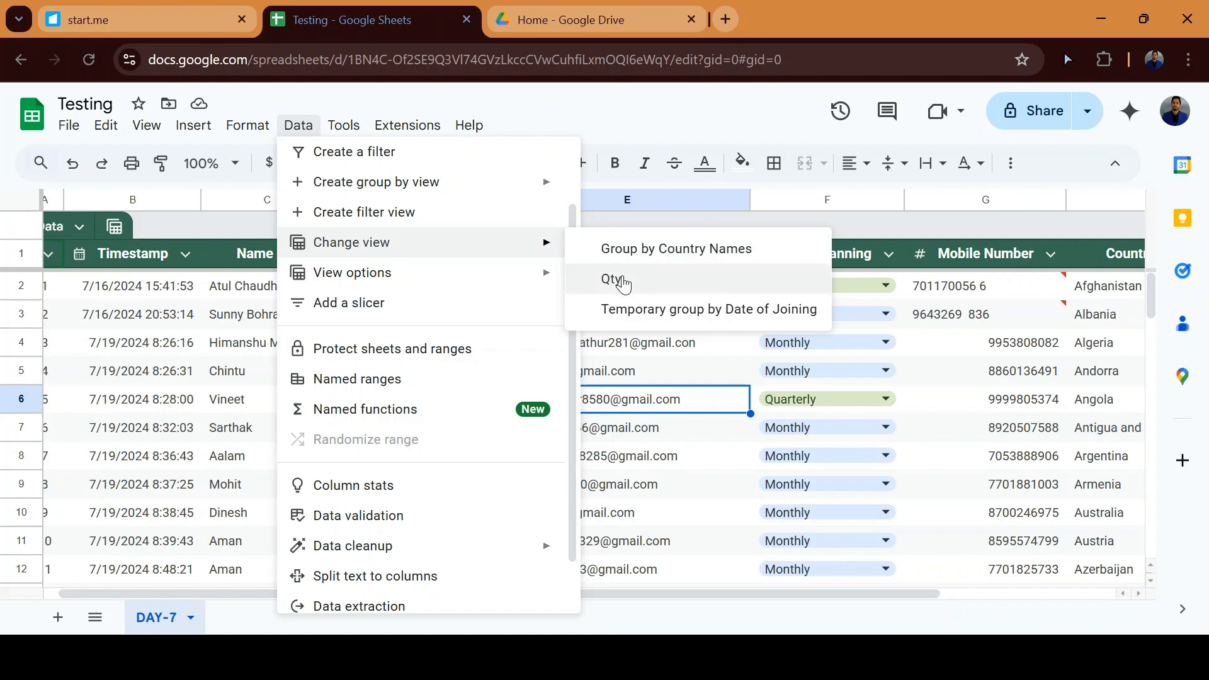
click(622, 256)
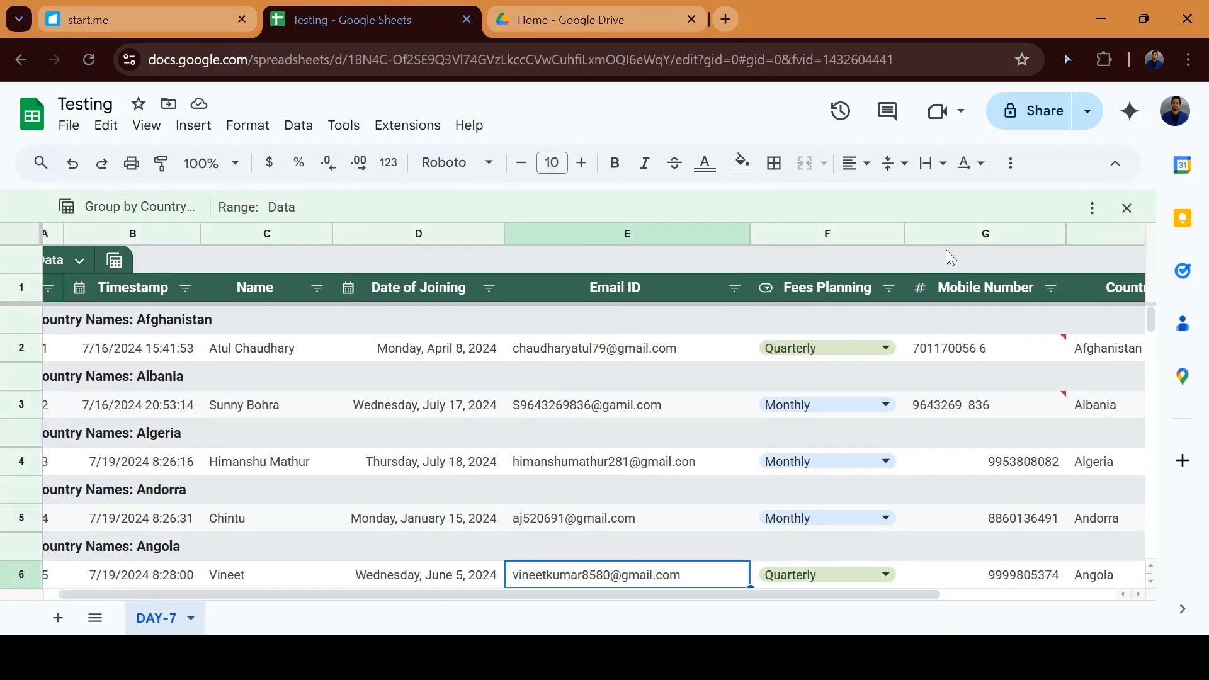
click(1093, 208)
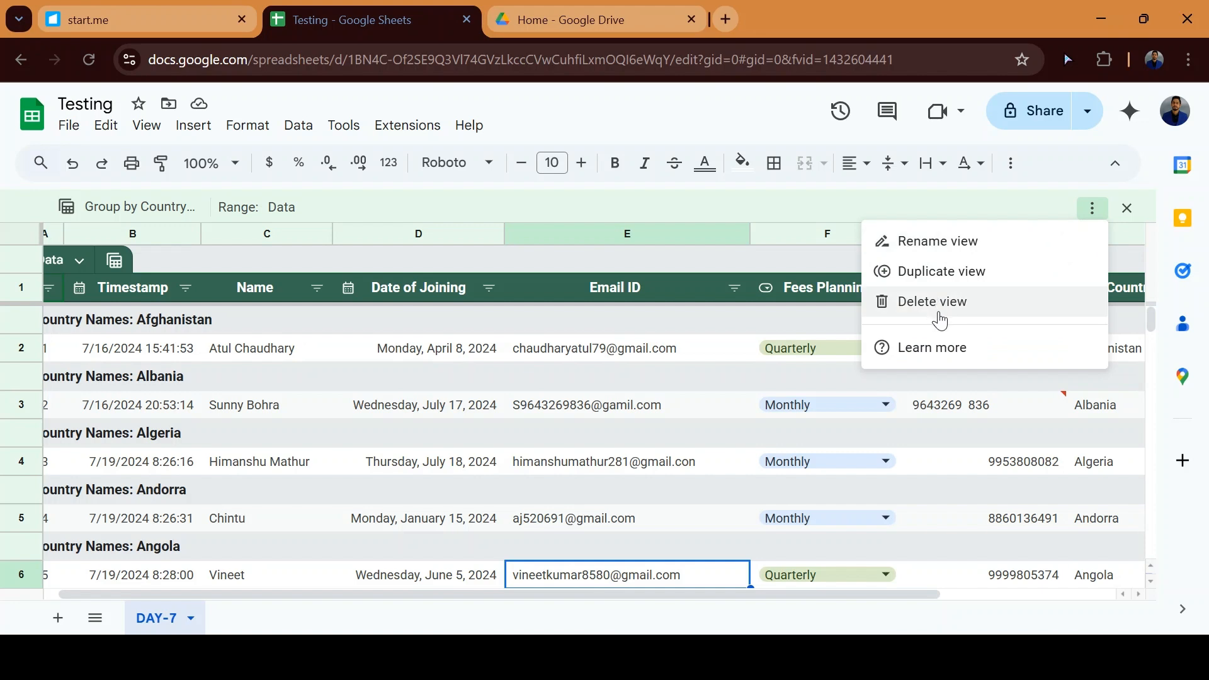
click(933, 303)
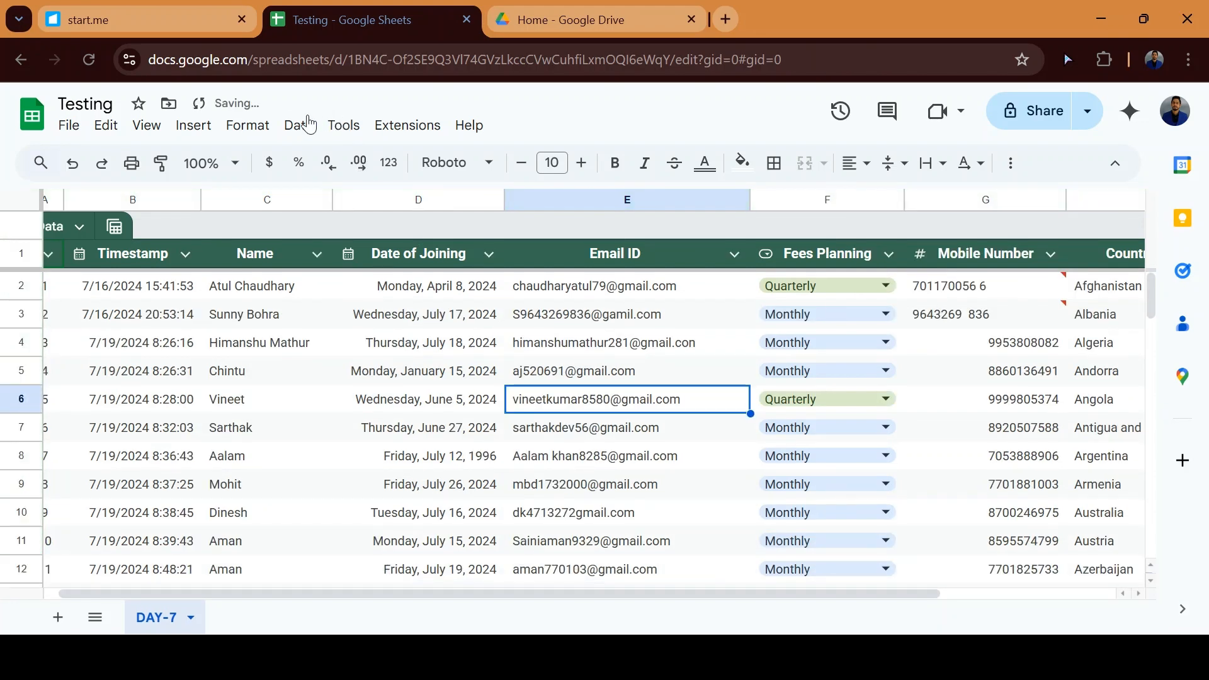
Step: Delete all remaining views in the DAY-7 tab
click(299, 126)
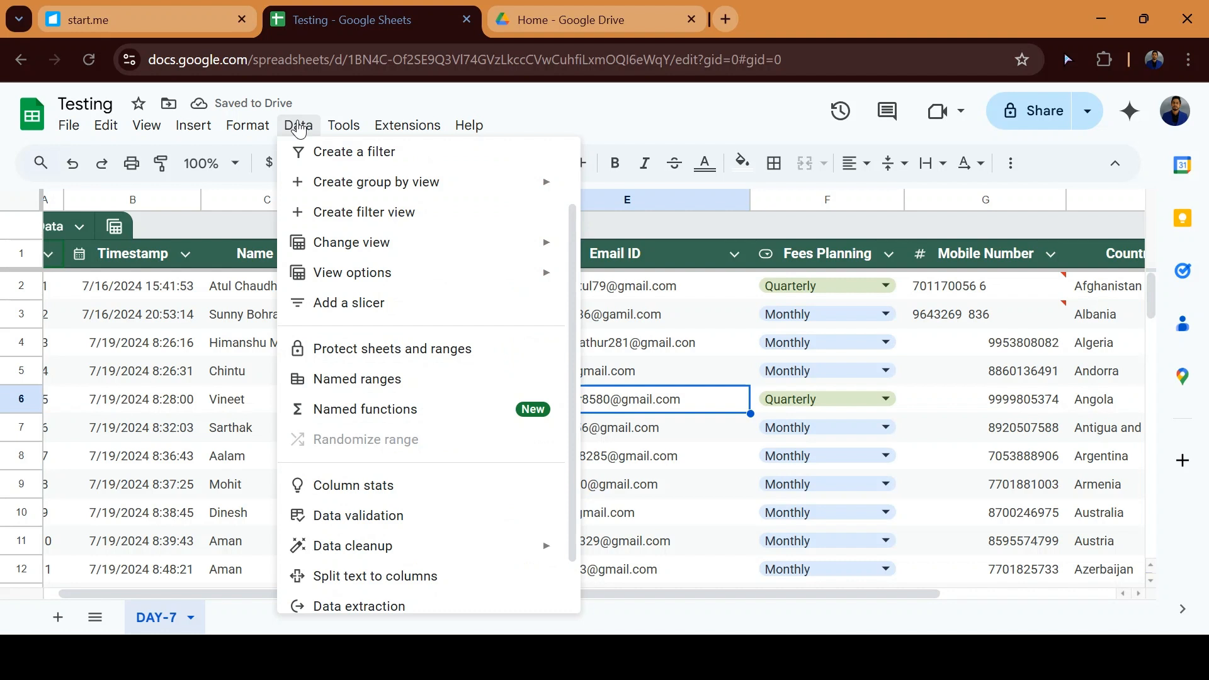
mouse_move(506, 278)
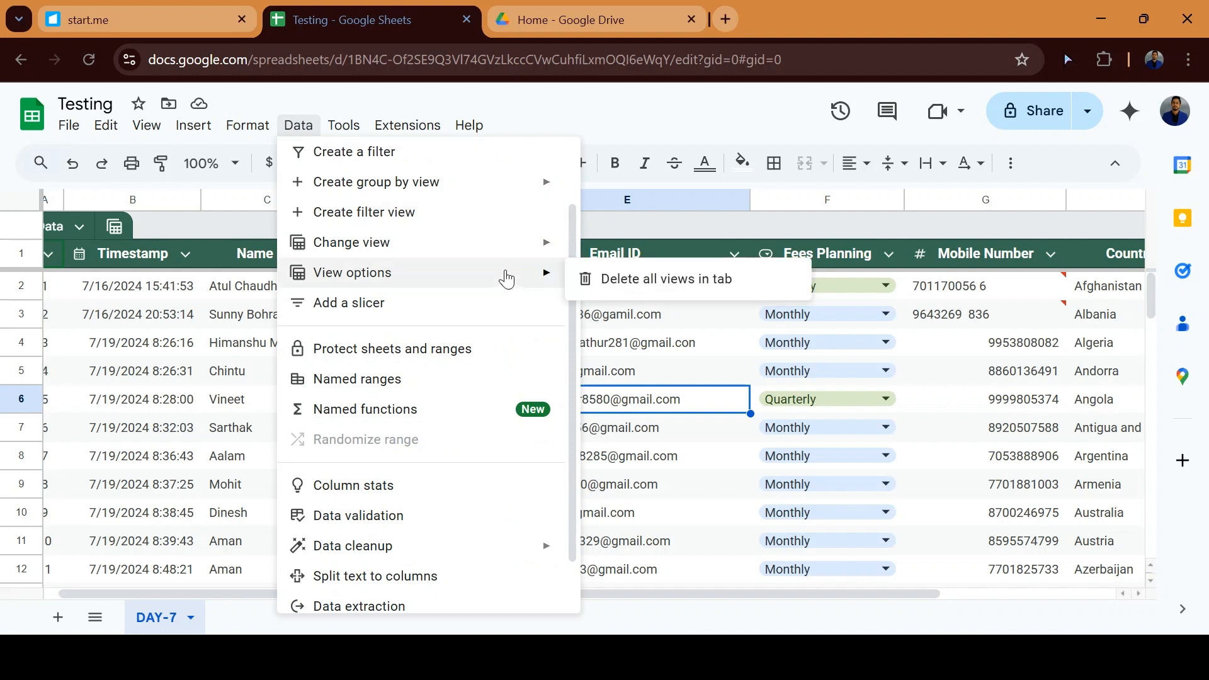
click(643, 280)
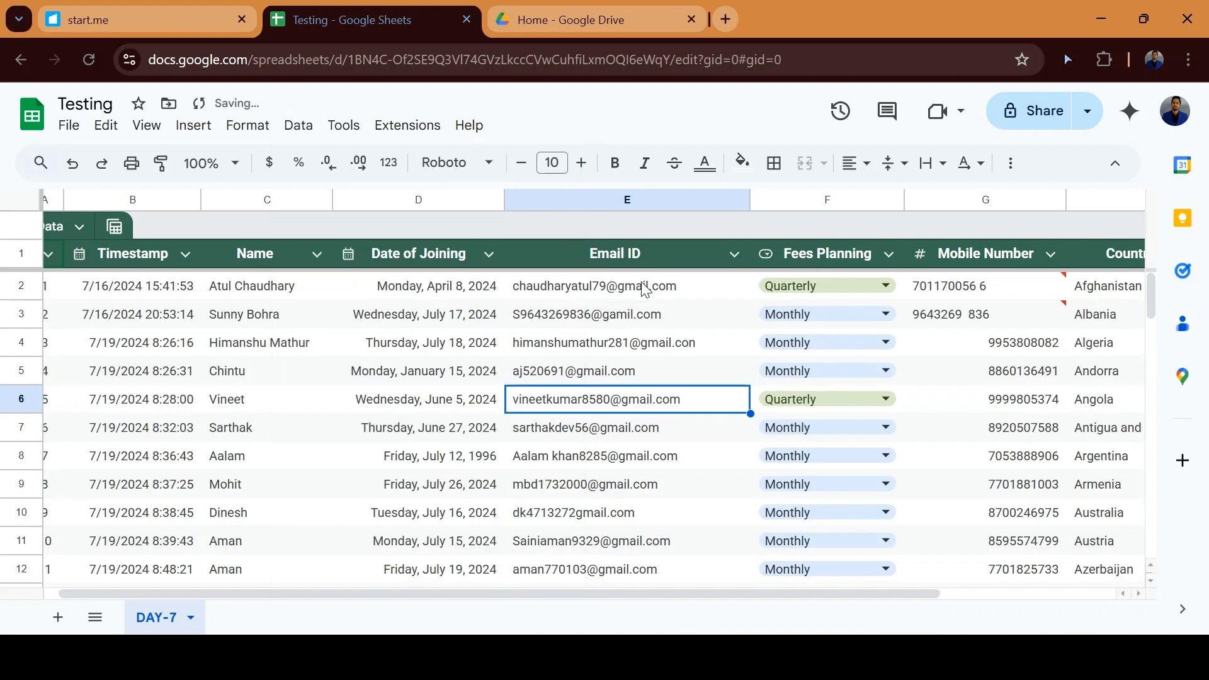
Step: Create a group by view on the Date of Joining column and save it as Group by Date of Joining
click(300, 126)
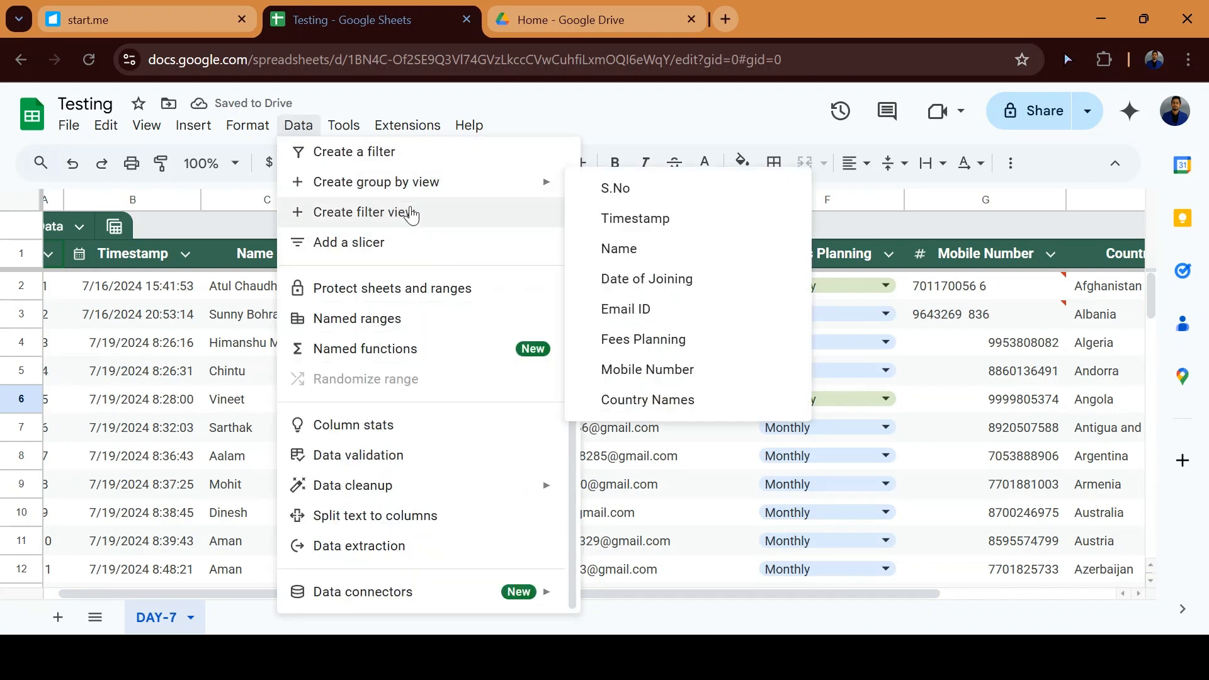
mouse_move(410, 191)
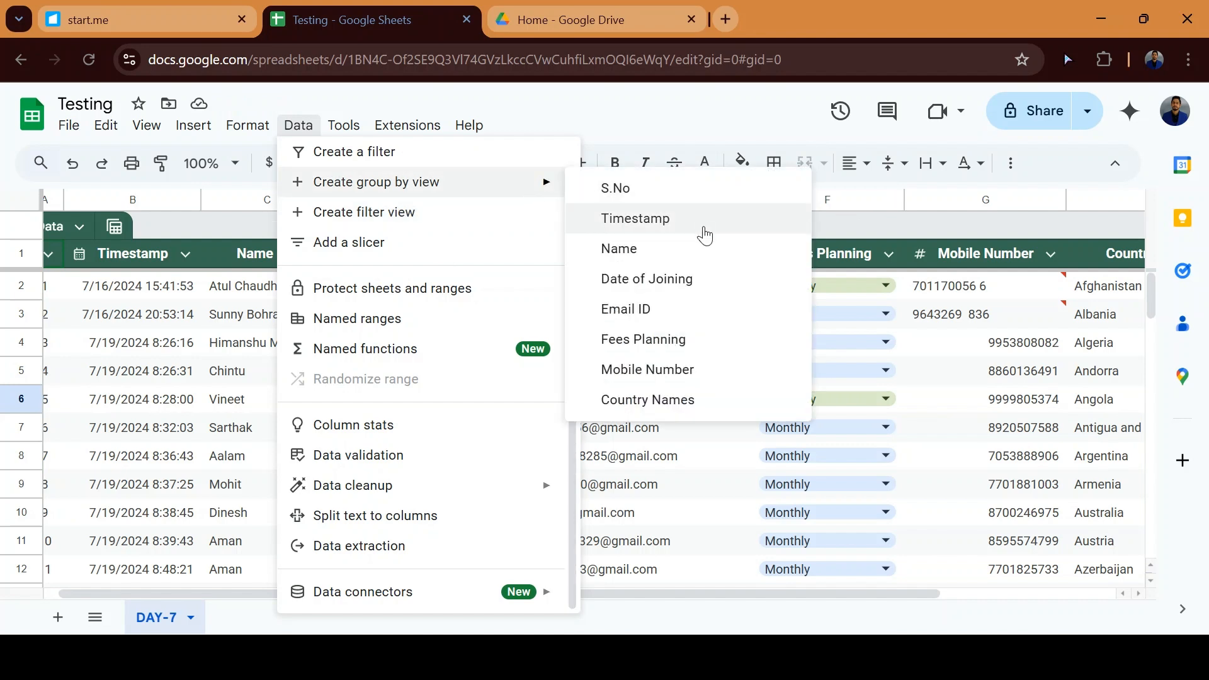
click(693, 277)
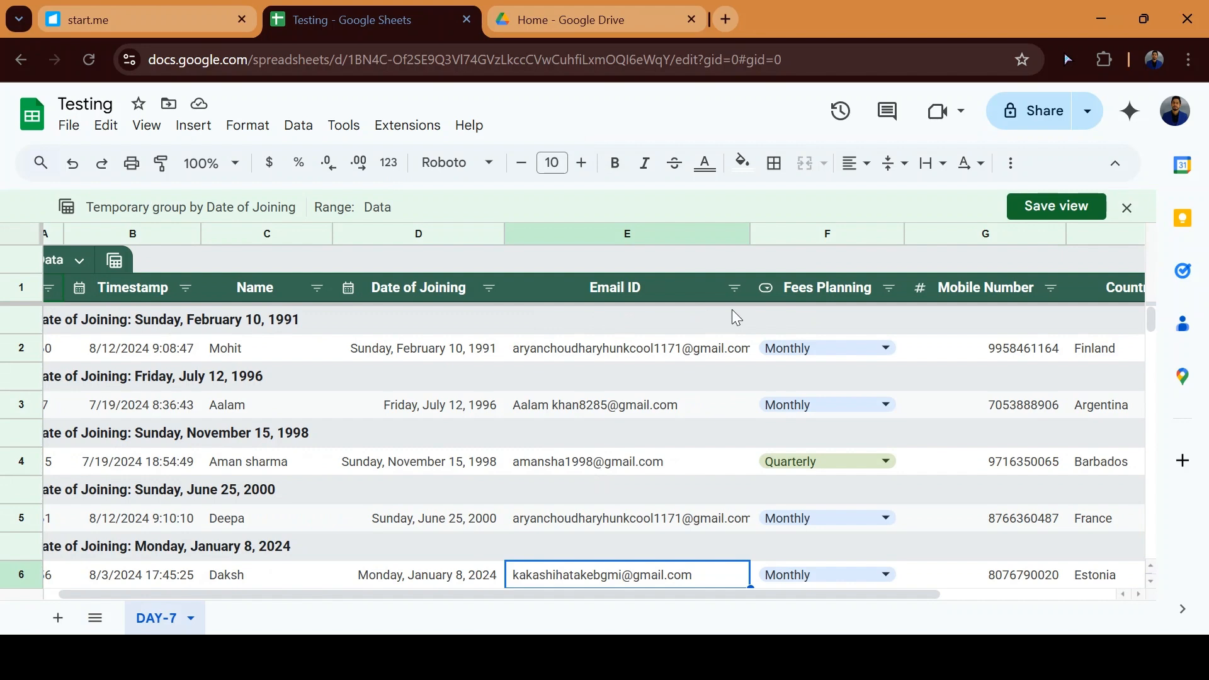
click(1074, 205)
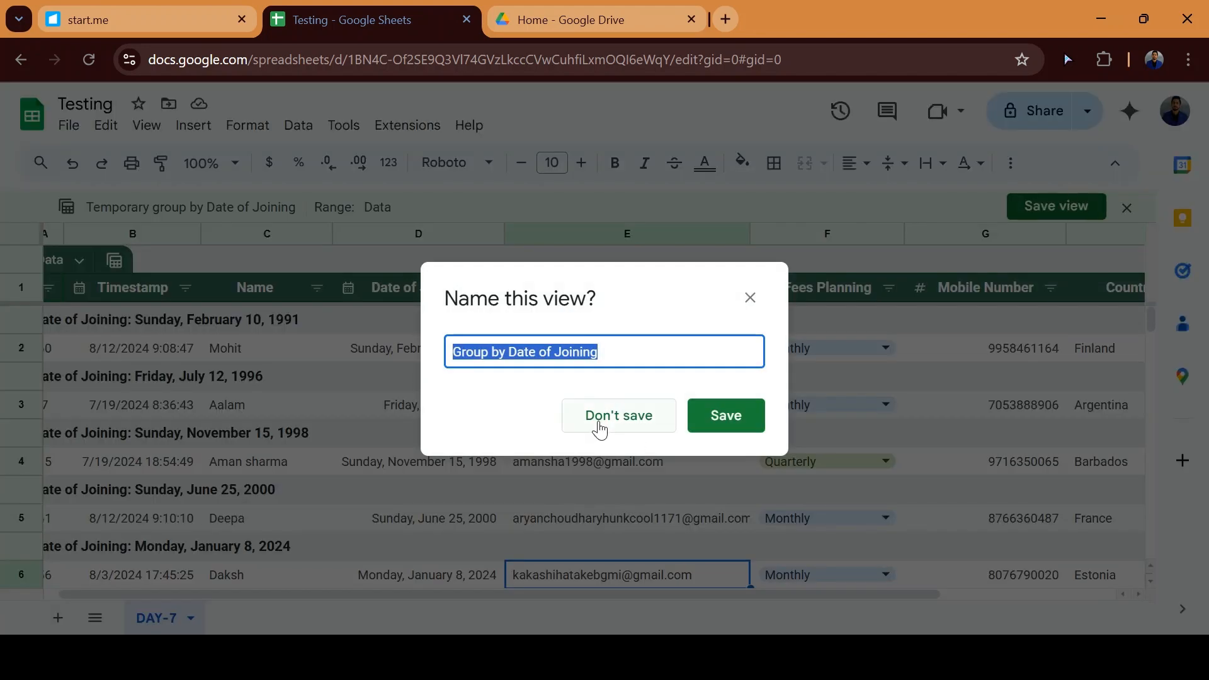
click(745, 428)
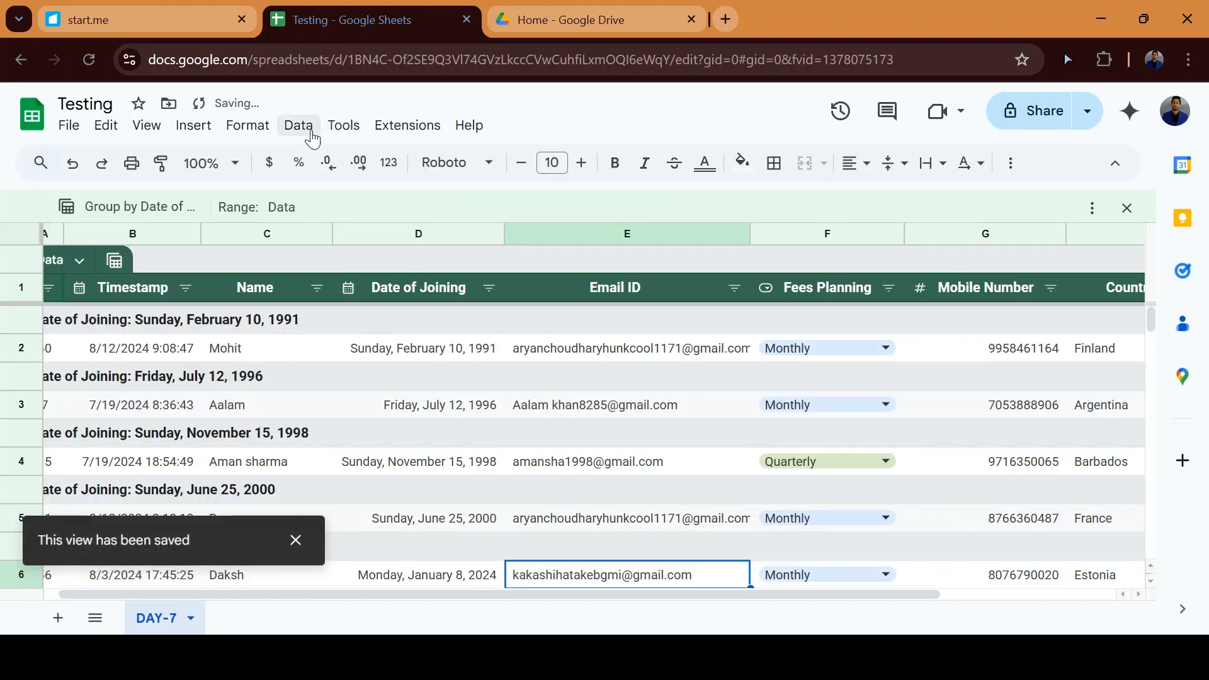
Step: Review the view switching and view management options, and exit the Group by Date of Joining view
click(304, 131)
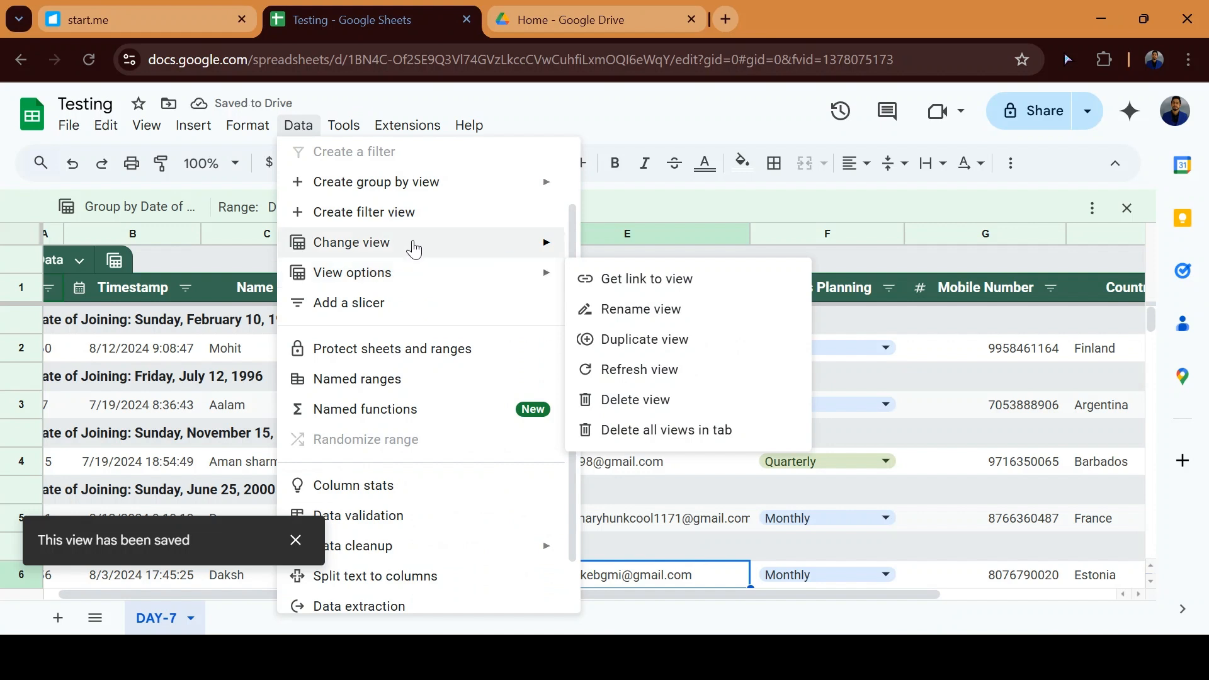
mouse_move(412, 248)
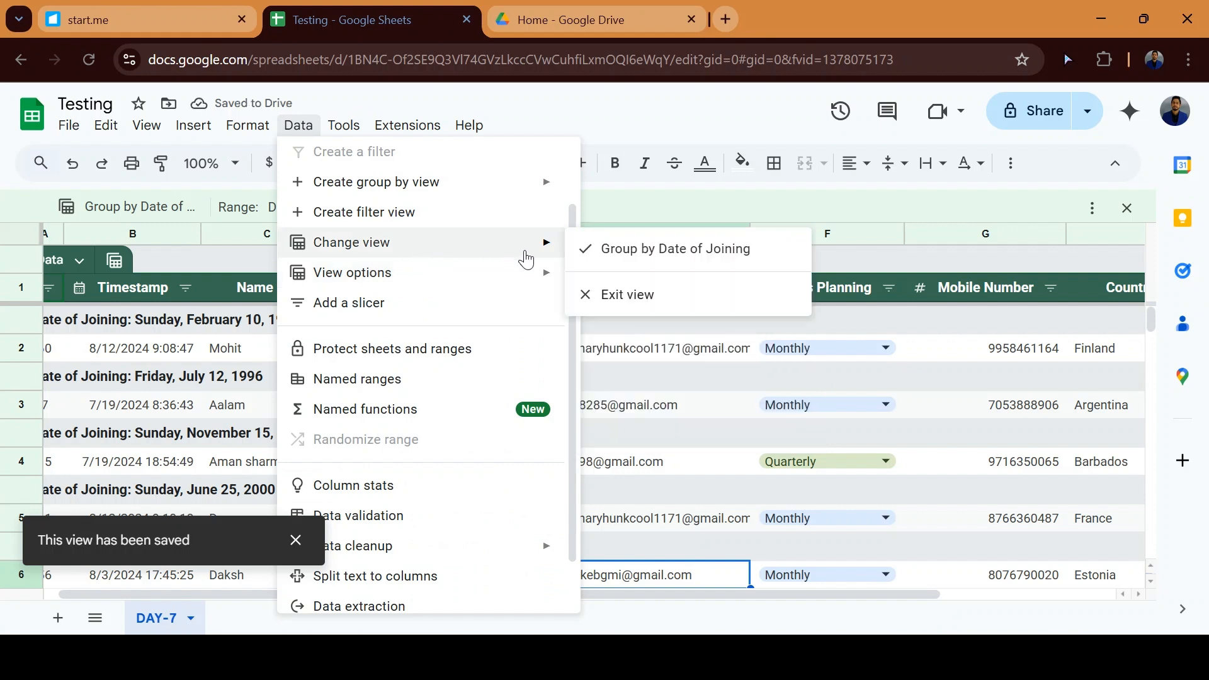
mouse_move(434, 281)
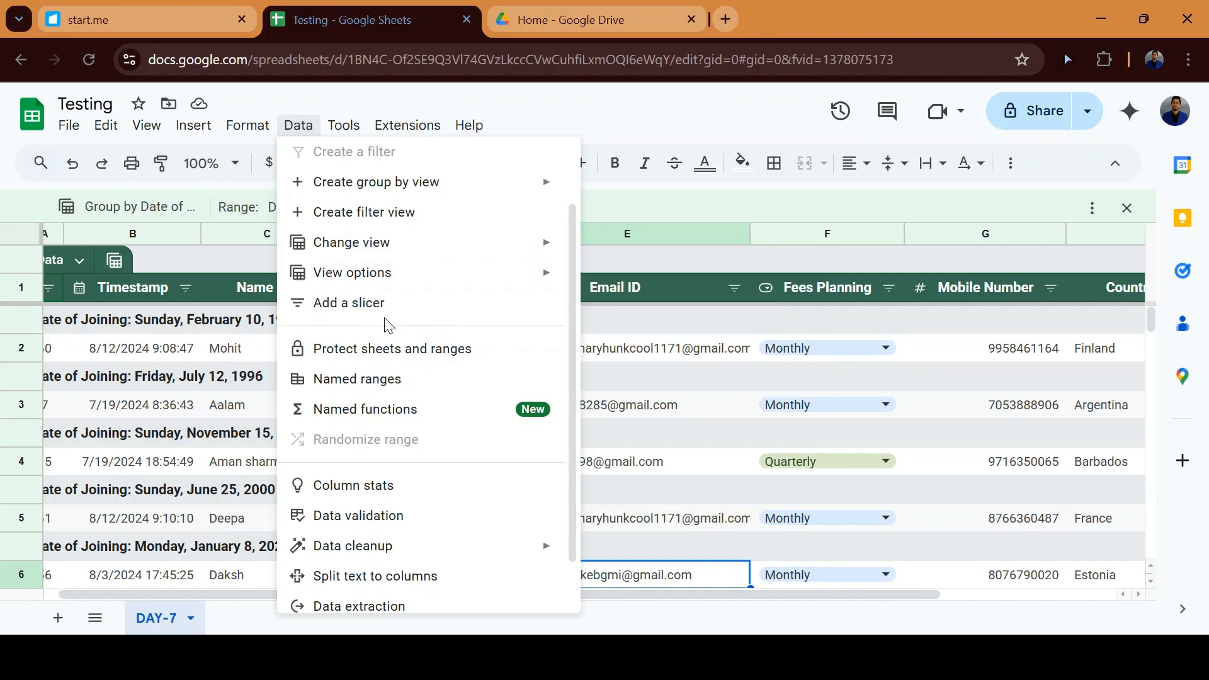
click(1126, 208)
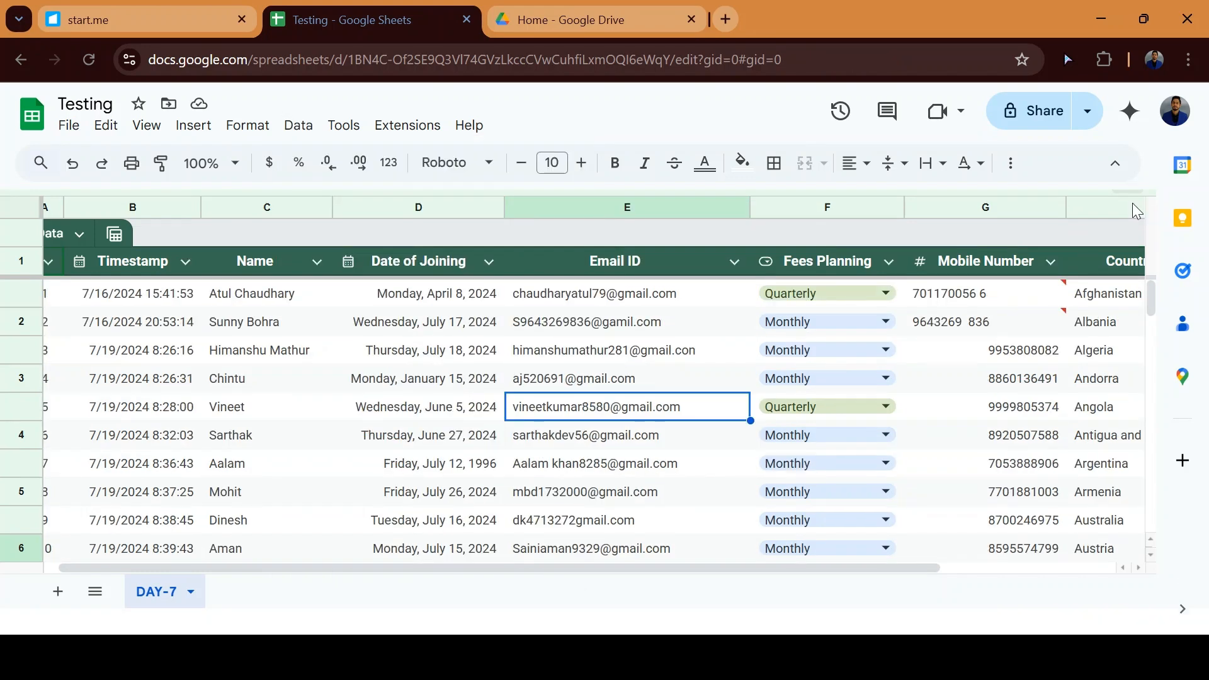
Step: Add a slicer on the range 'DAY-7'!A1:H65 that filters by the Fees Planning column
click(565, 313)
key(Up)
key(Up)
scroll(565, 313, right, 3)
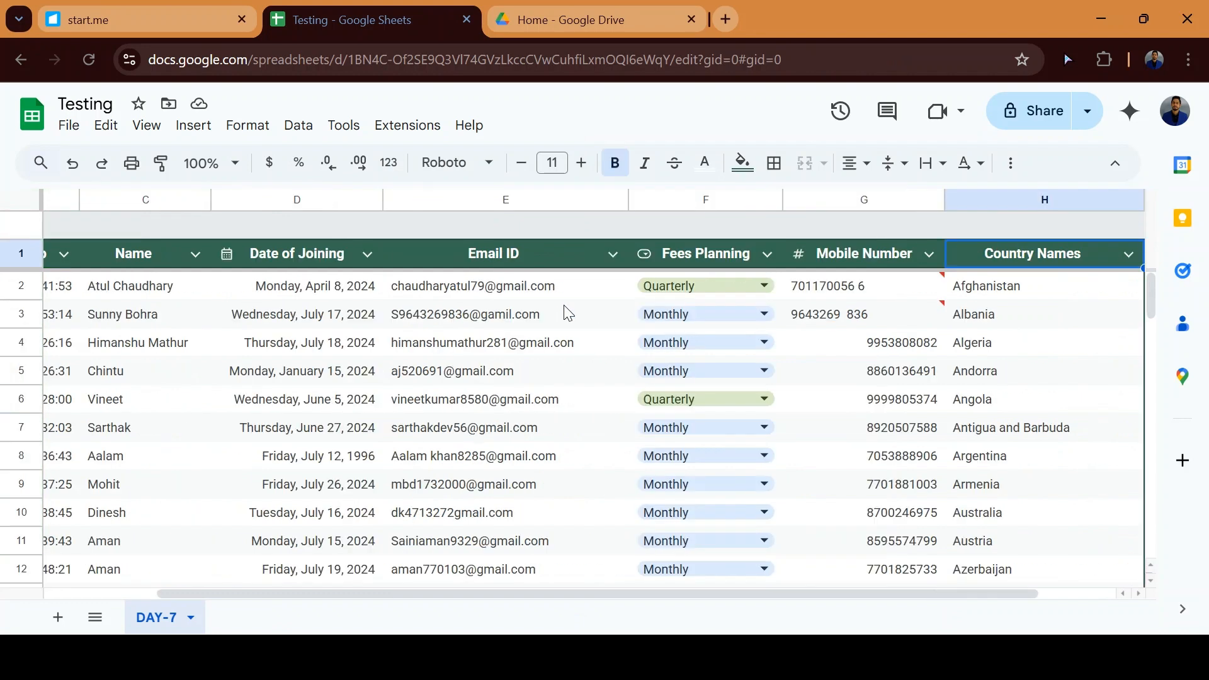
click(299, 125)
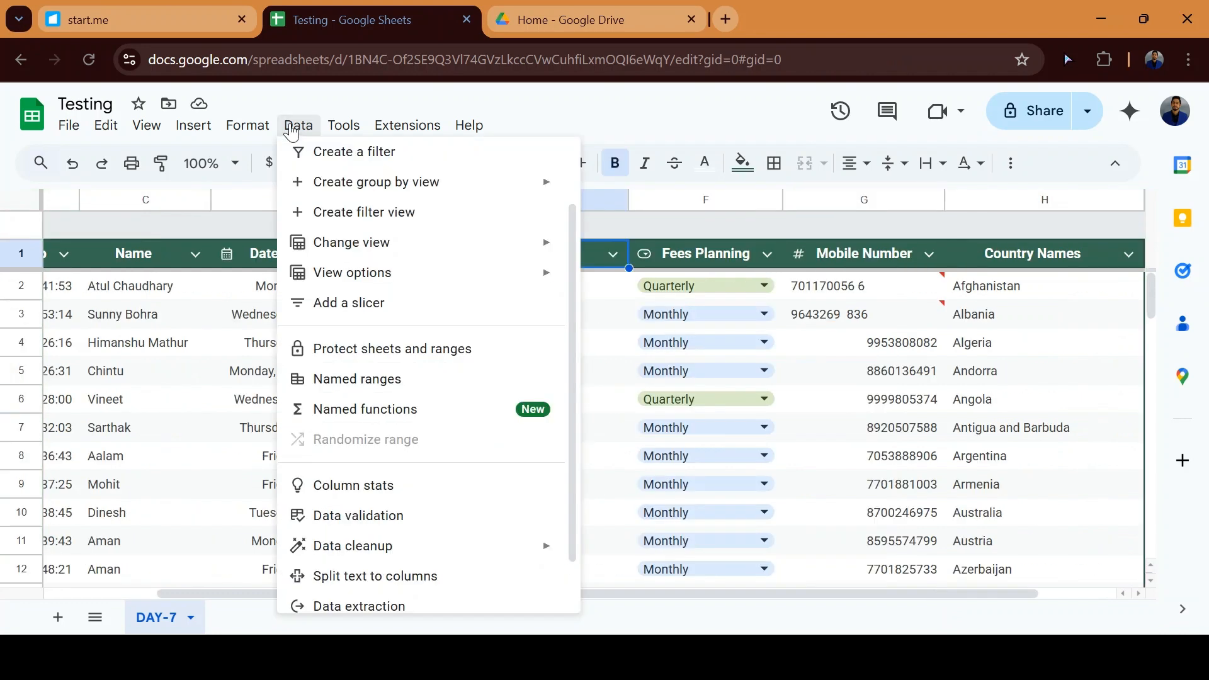
click(387, 305)
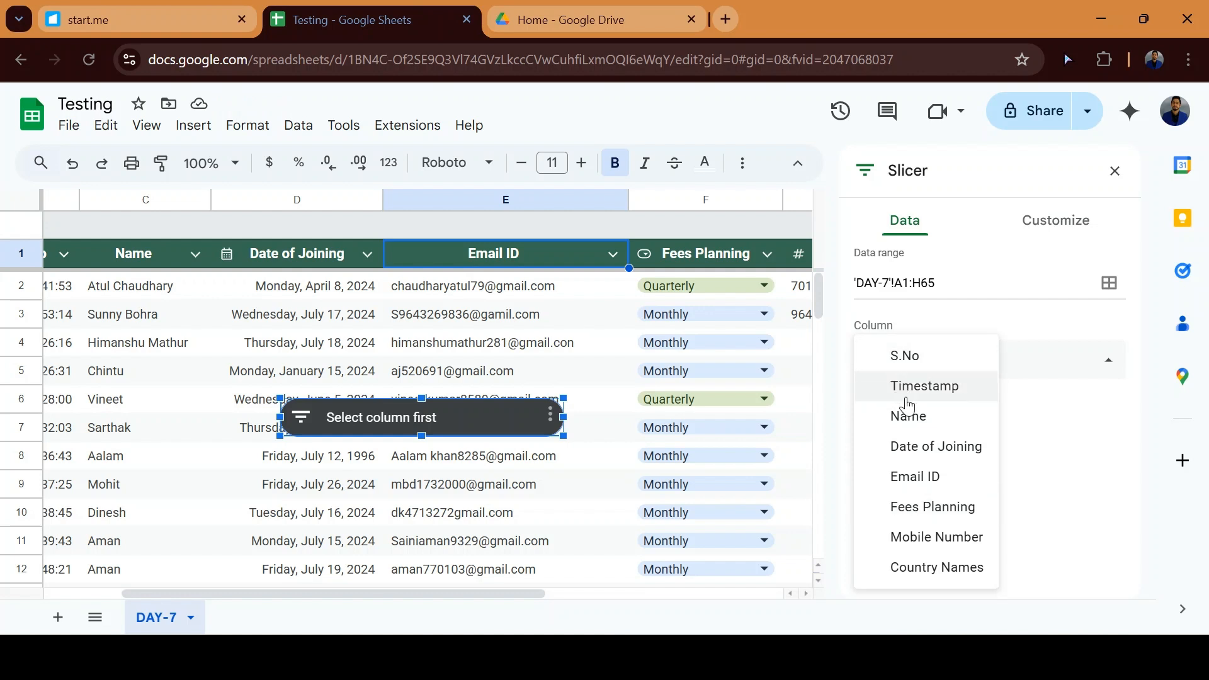
click(935, 509)
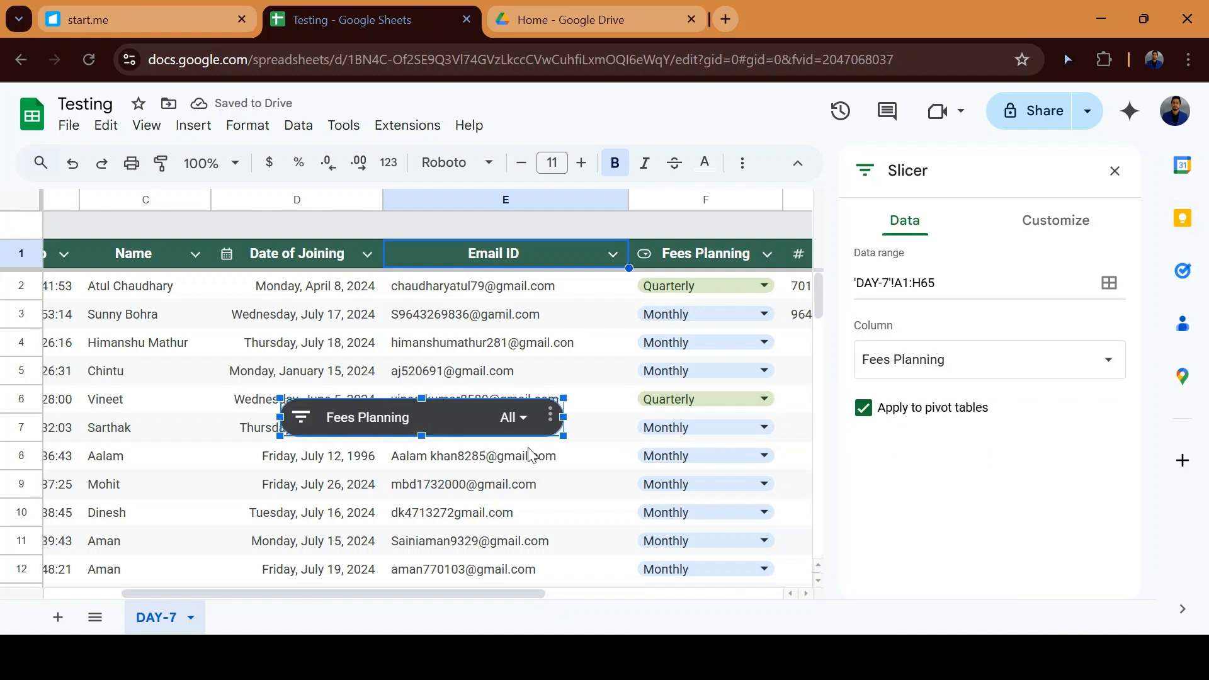
click(580, 481)
Step: Shrink the slicer to about the header row's height and place it over the Fees Planning column header
click(444, 415)
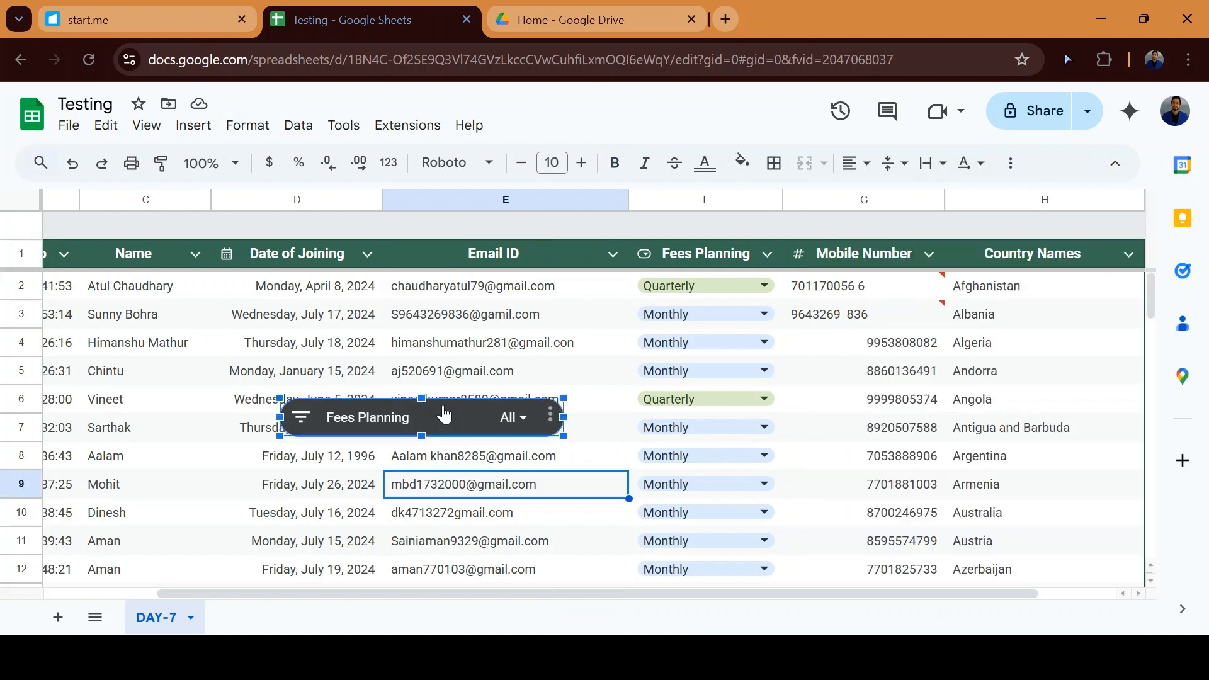
drag(444, 415, 952, 259)
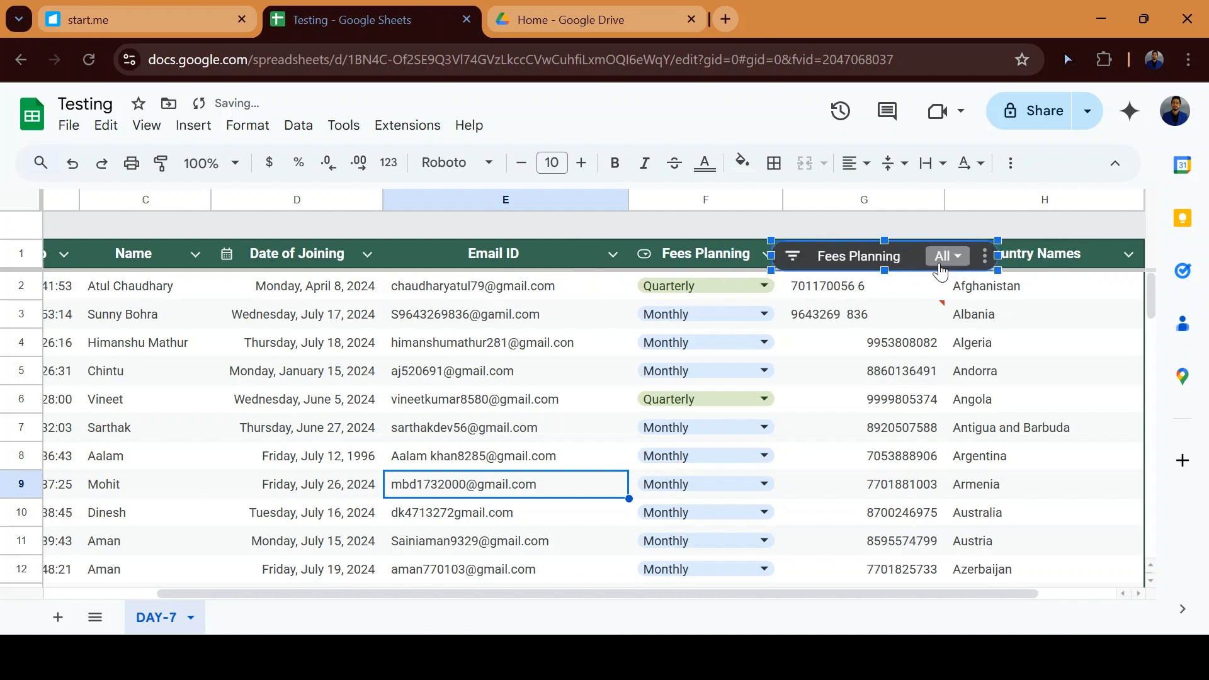
drag(888, 259, 705, 254)
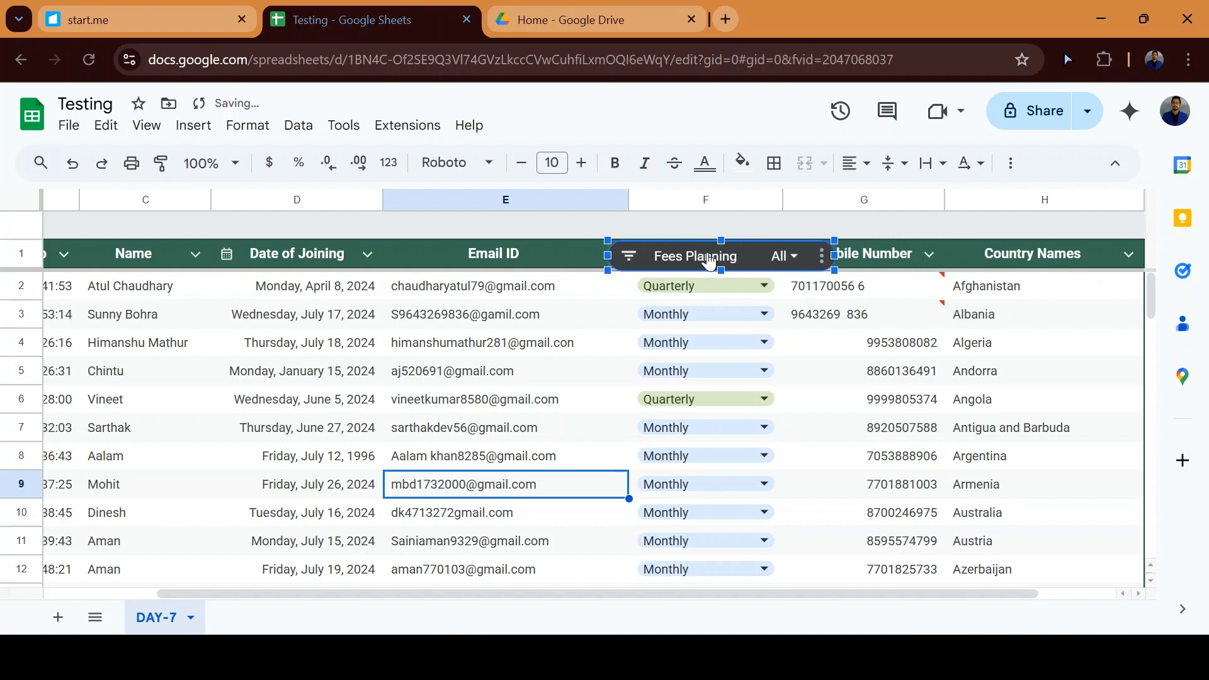
click(838, 342)
Step: Filter the table with the Fees Planning slicer, excluding Half Yearly and Quarterly so that only Monthly records are displayed
click(795, 258)
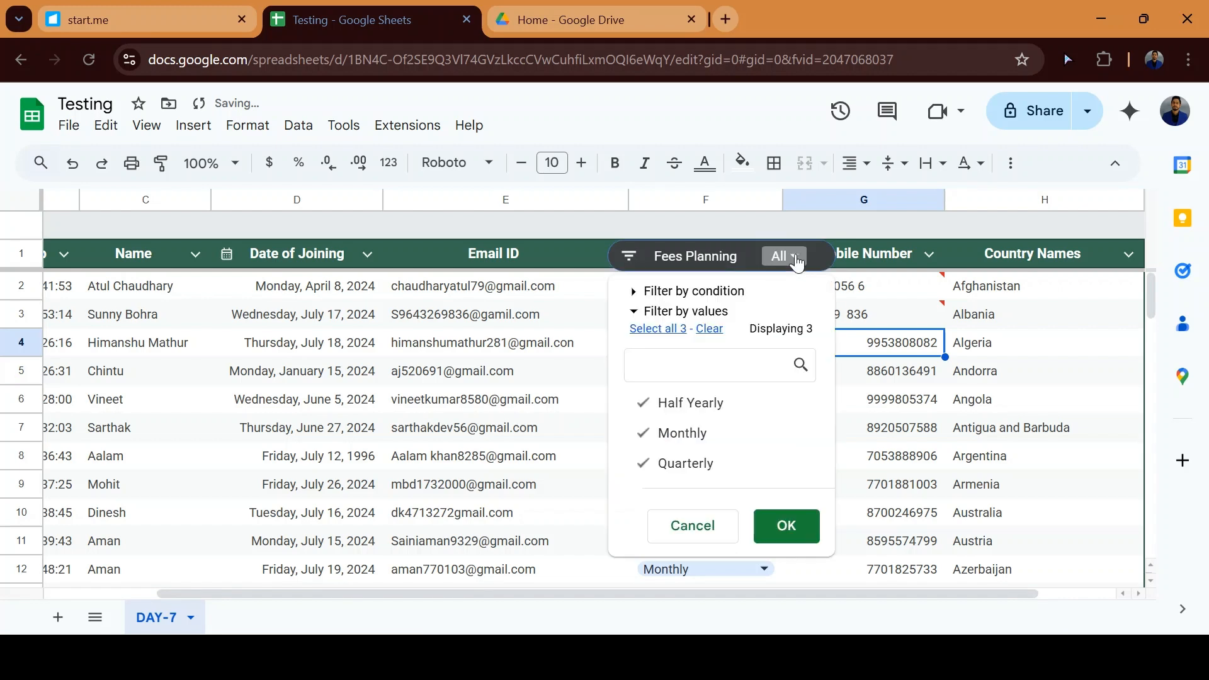
click(713, 410)
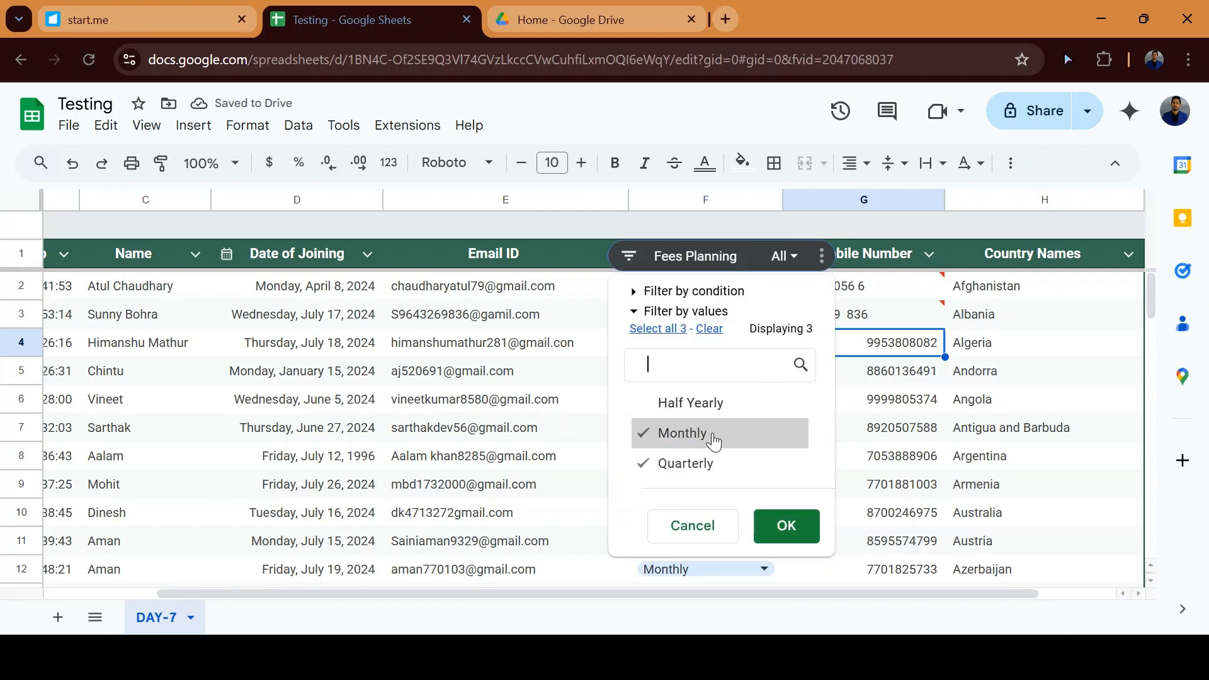
click(723, 463)
click(787, 527)
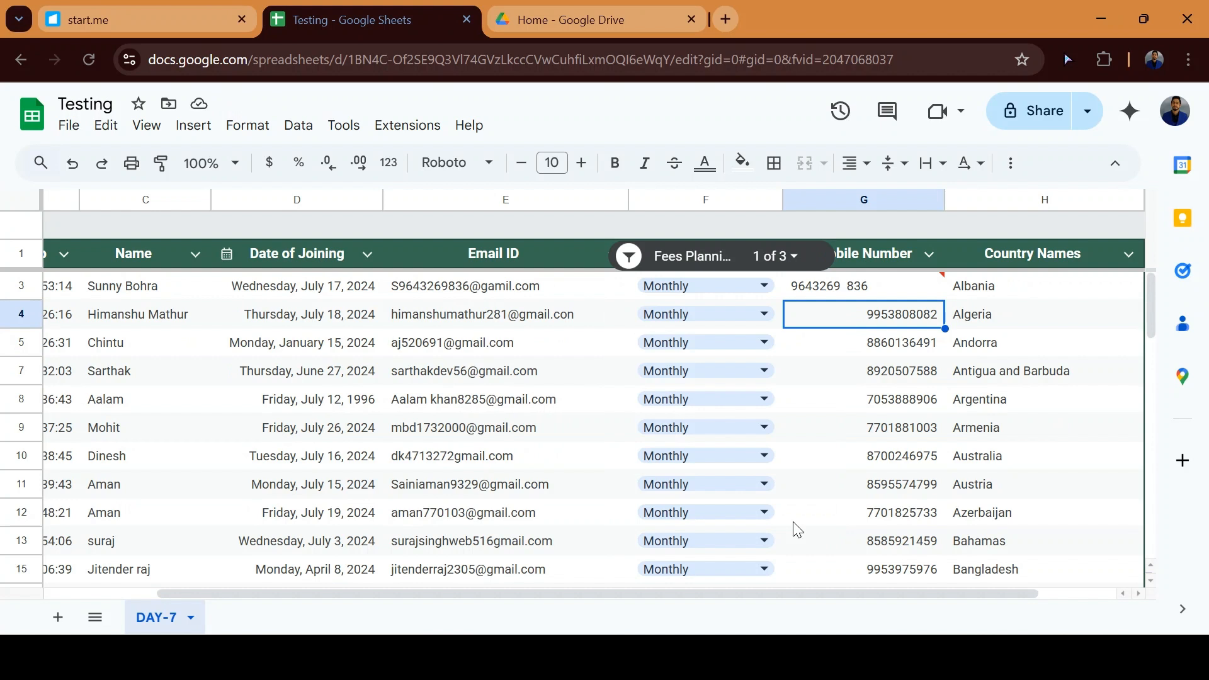
Step: Include Half Yearly alongside Monthly in the Fees Planning slicer and look through the filtered records
click(794, 258)
click(712, 431)
click(778, 526)
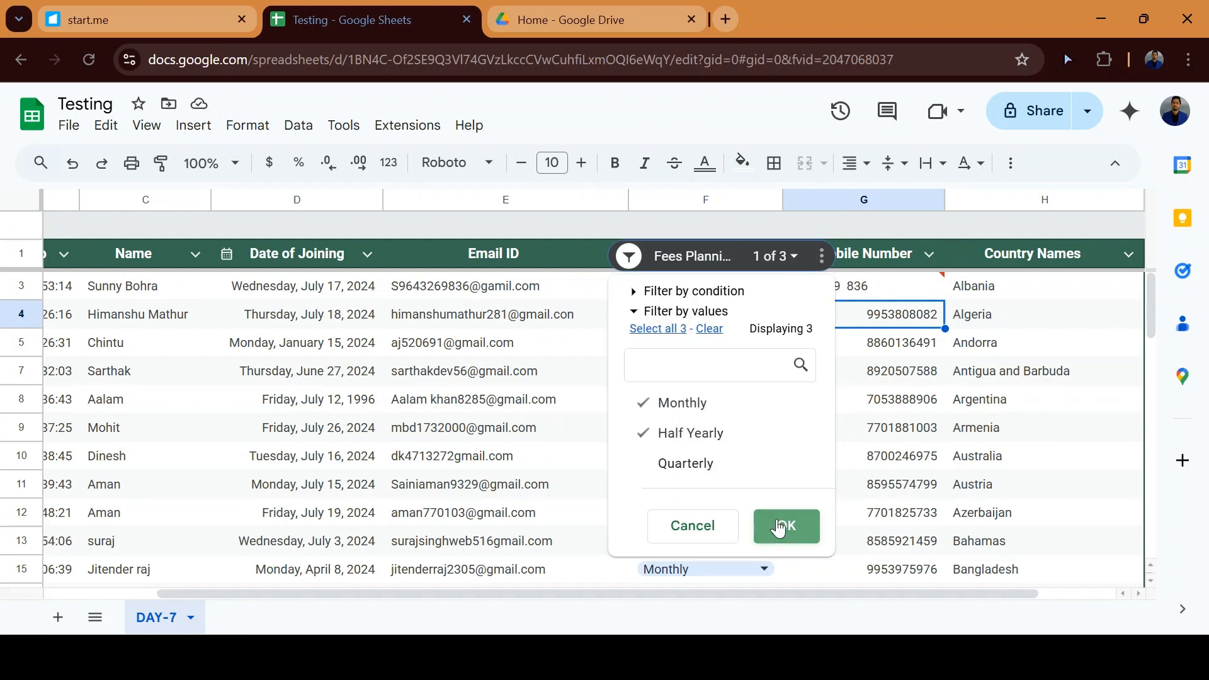
scroll(761, 414, down, 5)
scroll(761, 415, down, 4)
scroll(761, 414, up, 10)
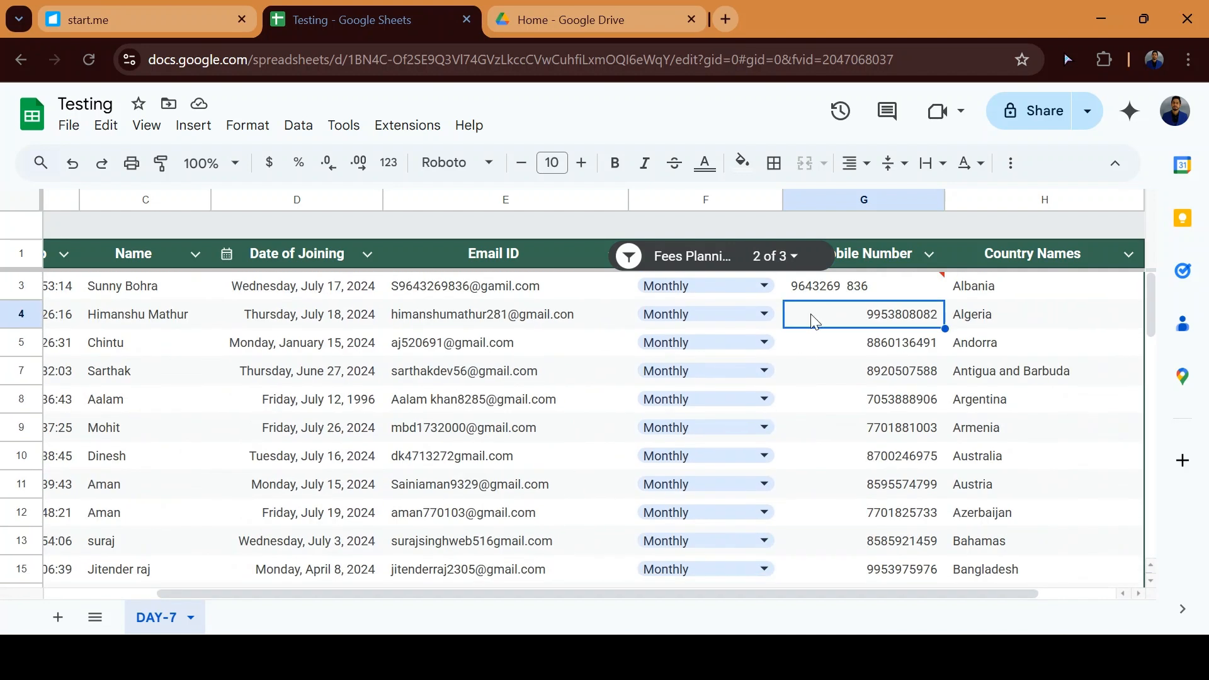
click(798, 270)
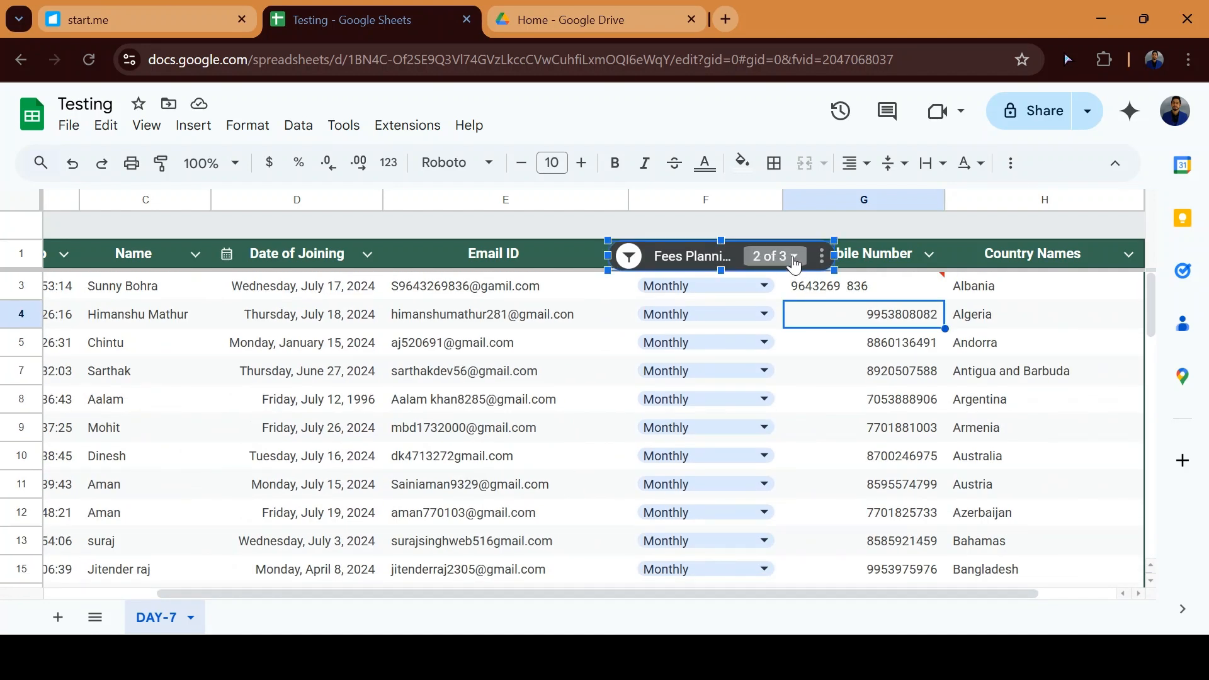
click(780, 256)
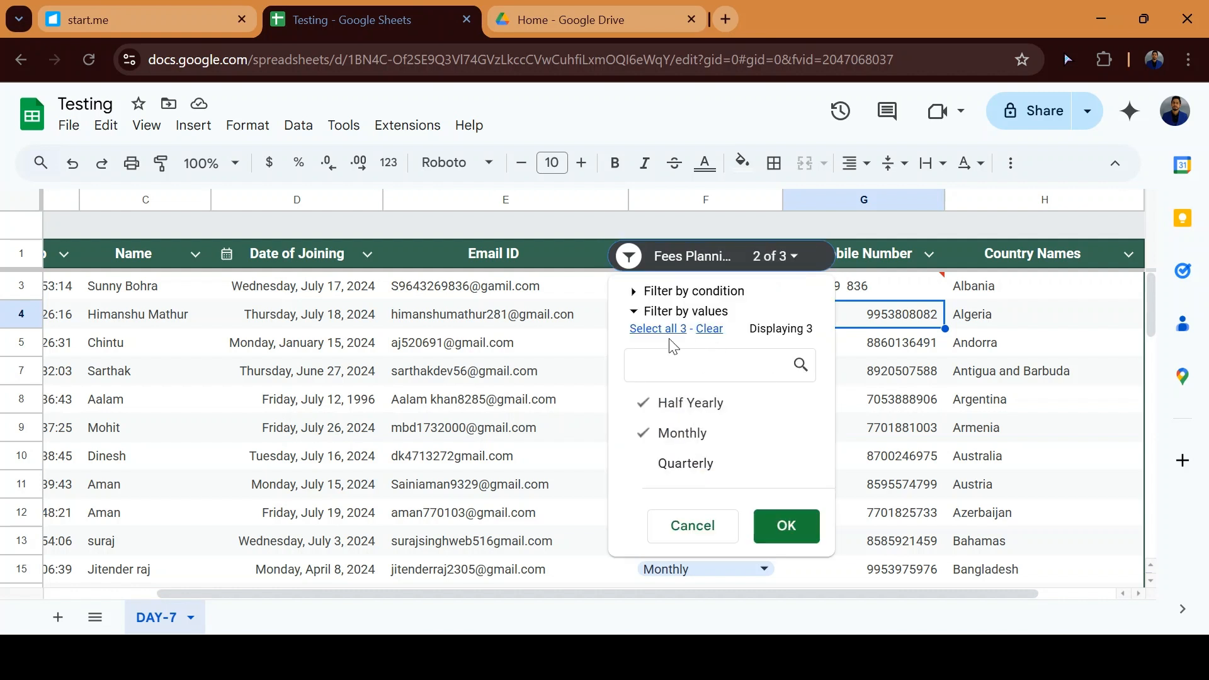
click(636, 312)
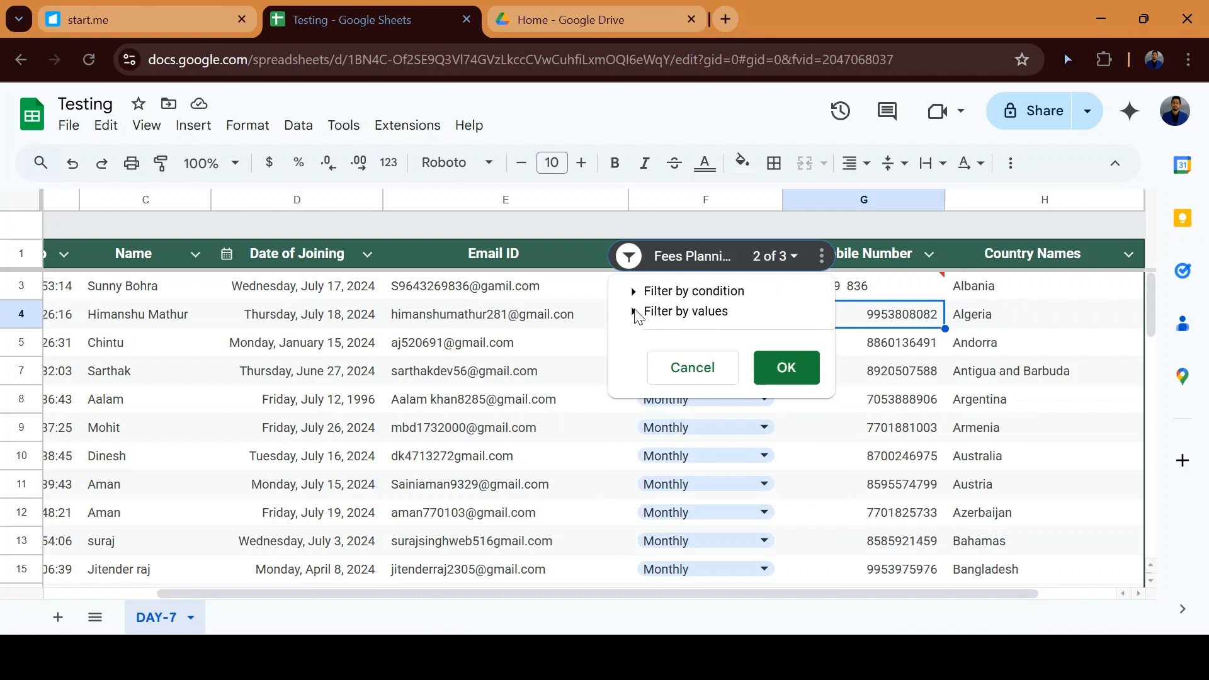
click(634, 314)
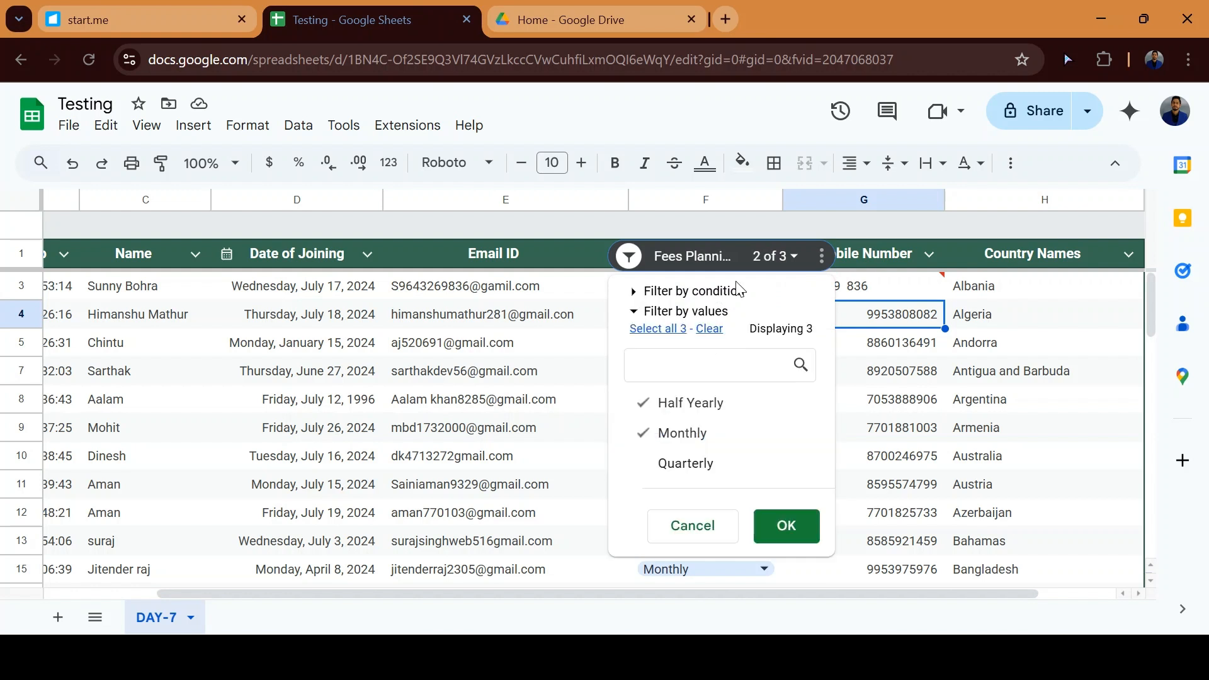
Step: Edit the Fees Planning slicer and shorten its title to Fees
click(822, 256)
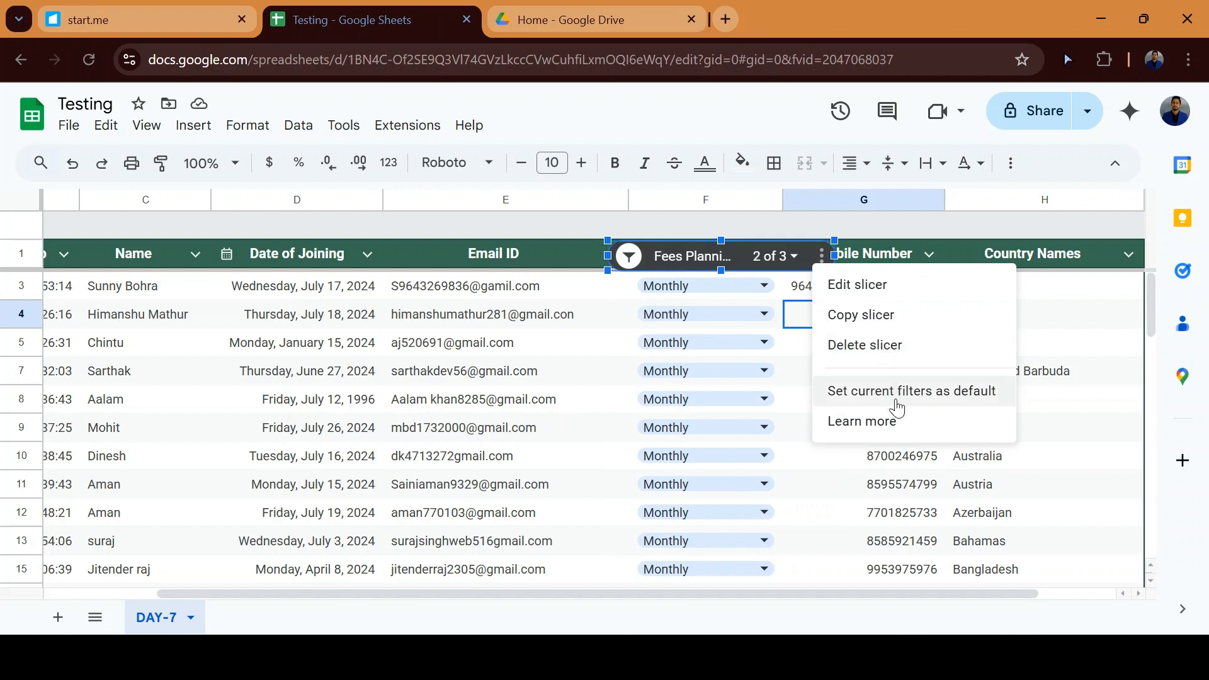
click(808, 423)
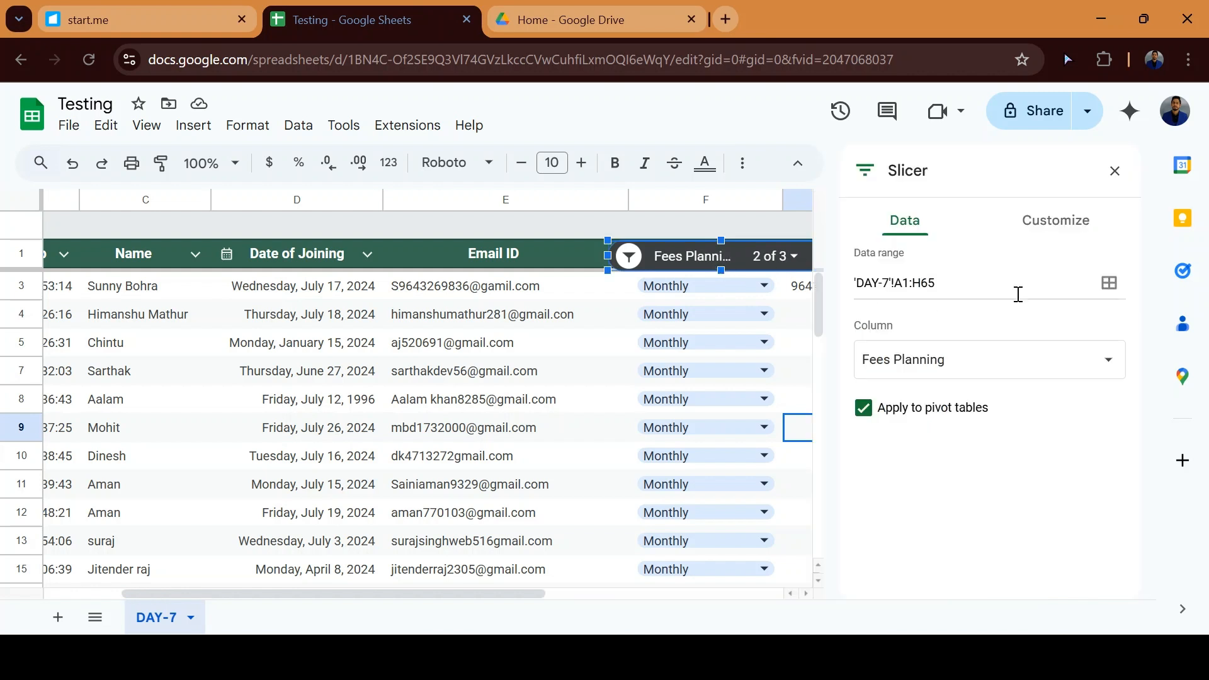
click(1053, 225)
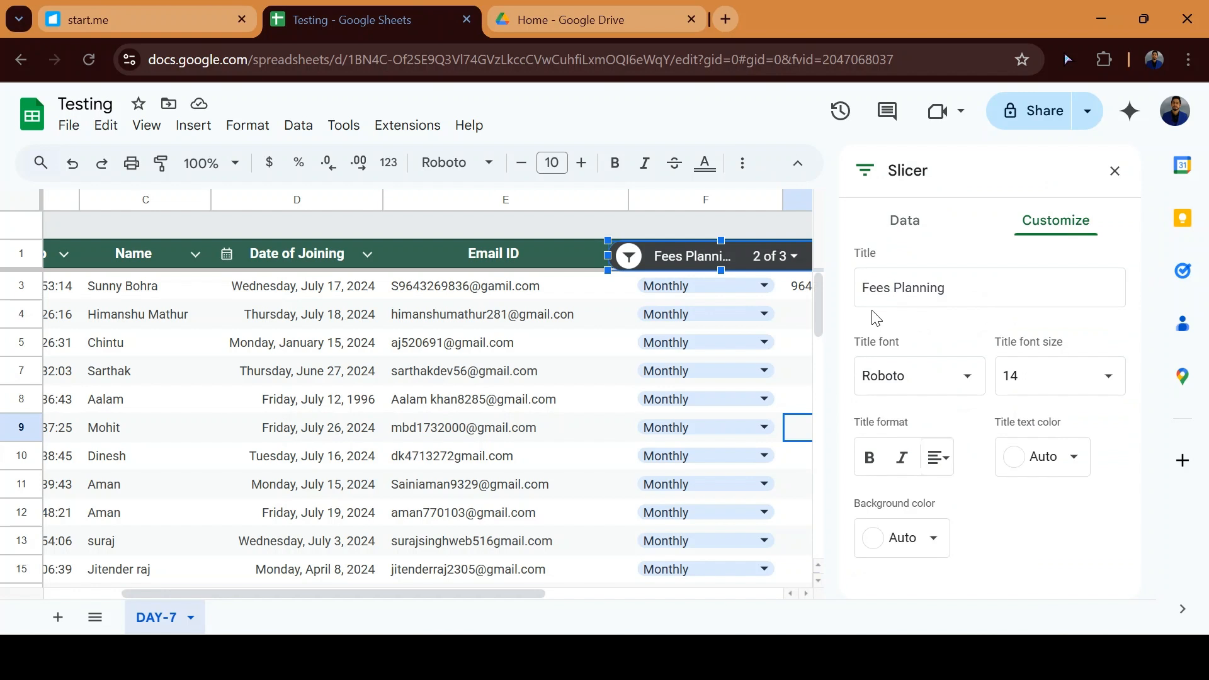
click(895, 289)
double_click(897, 288)
key(BackSpace)
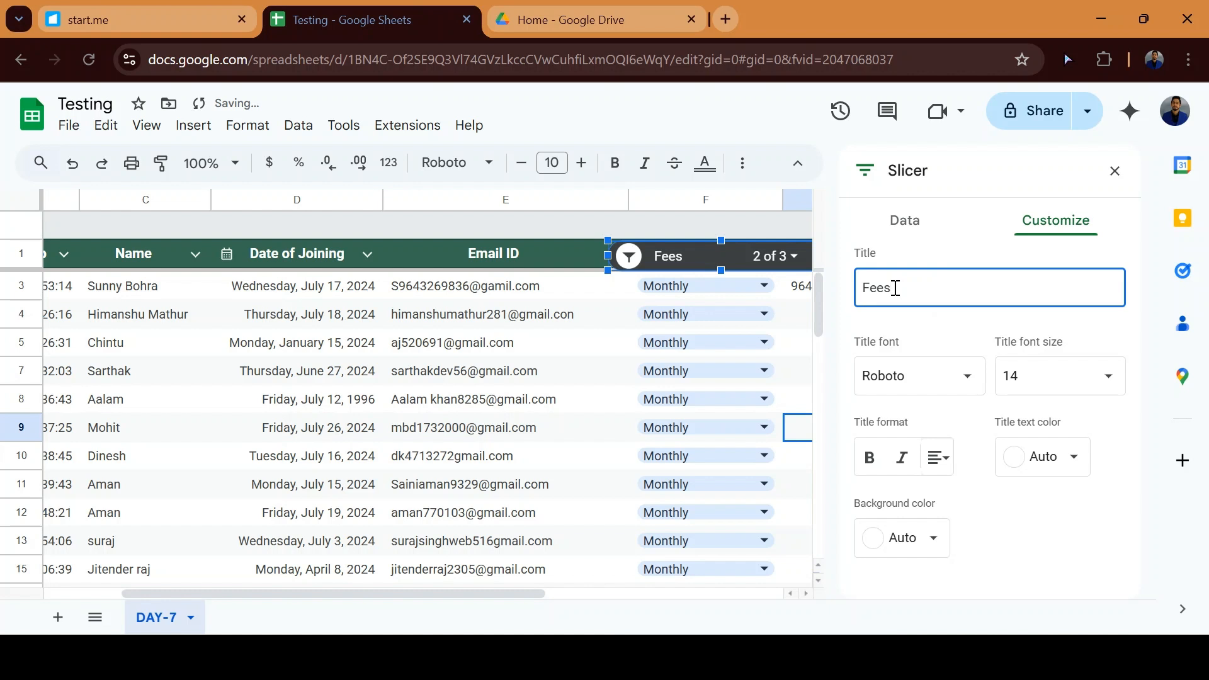
Step: Set the slicer's title font to Roboto Serif at size 24
click(974, 378)
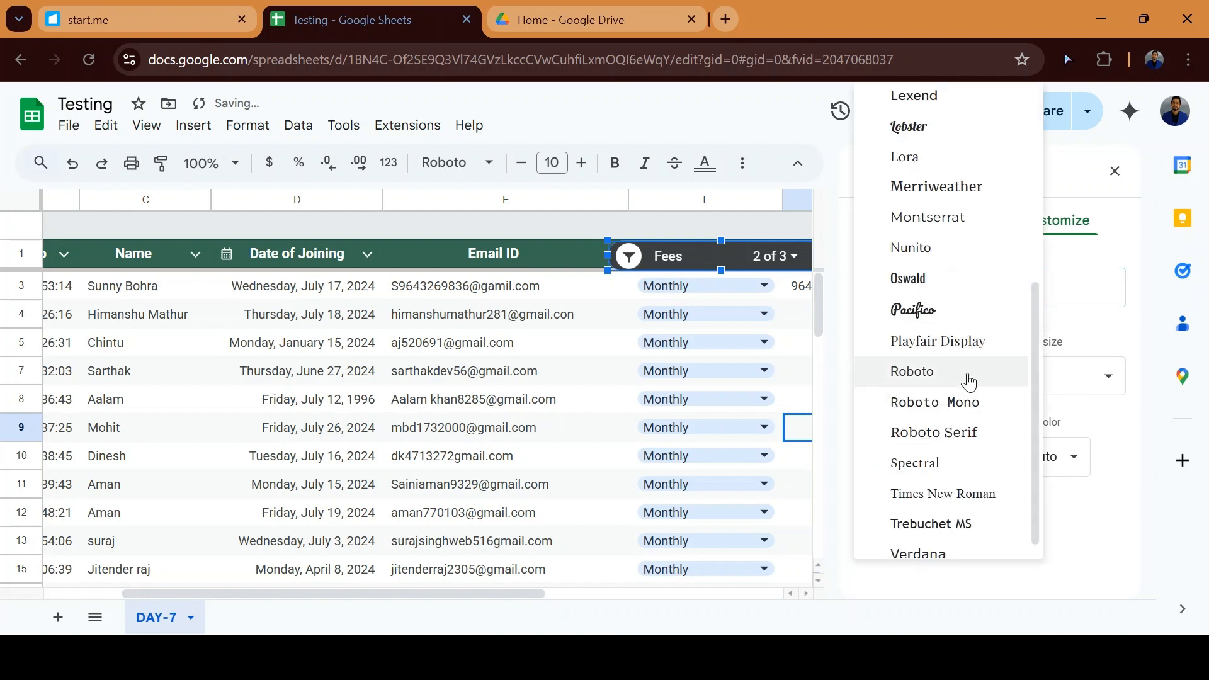
click(950, 433)
click(1073, 376)
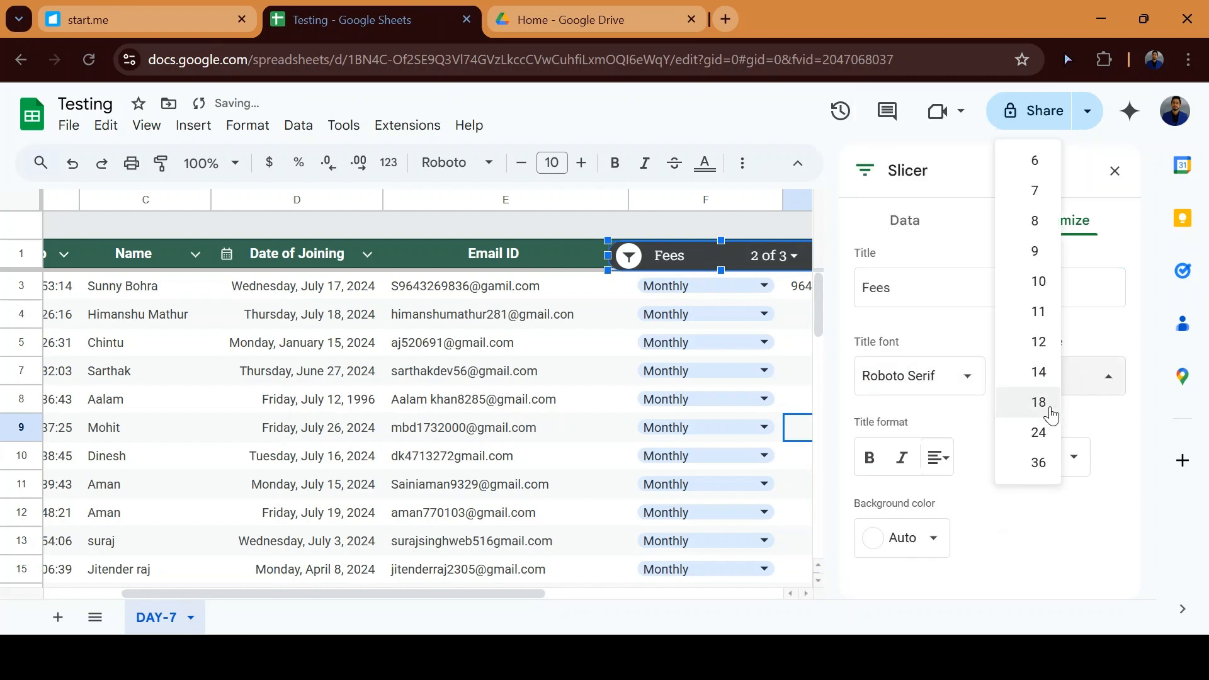
click(1048, 431)
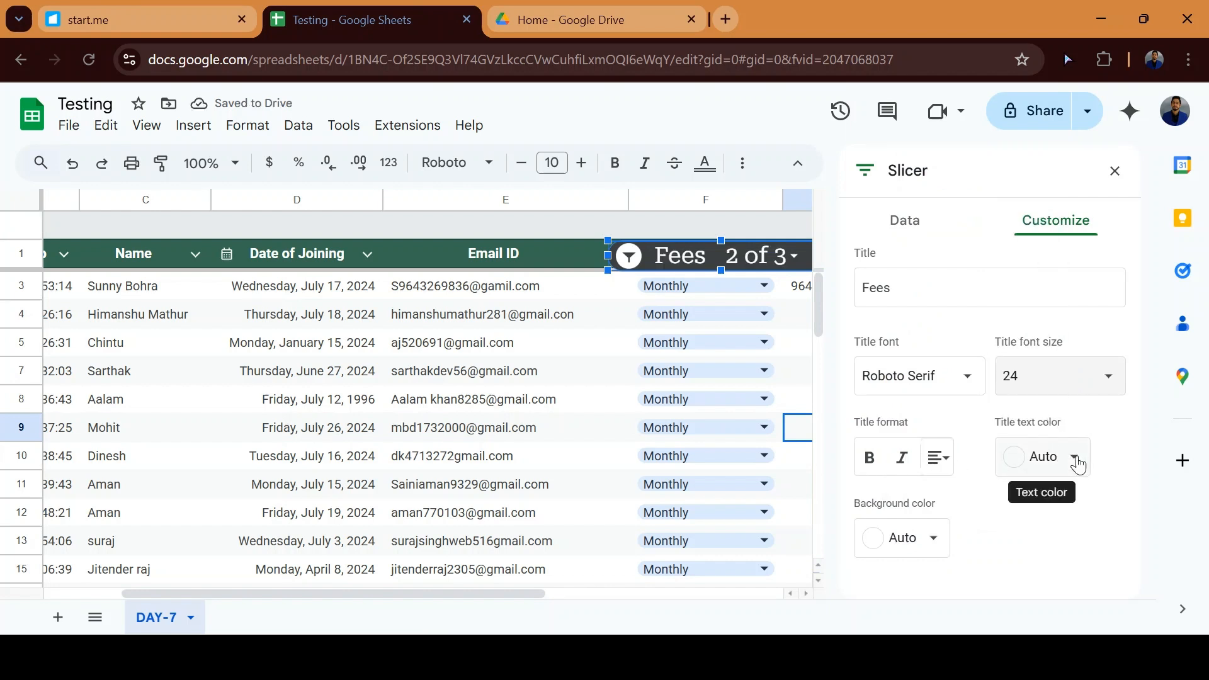
Step: Color the slicer's title text yellow and its background dark green, and finish editing the slicer
click(1078, 465)
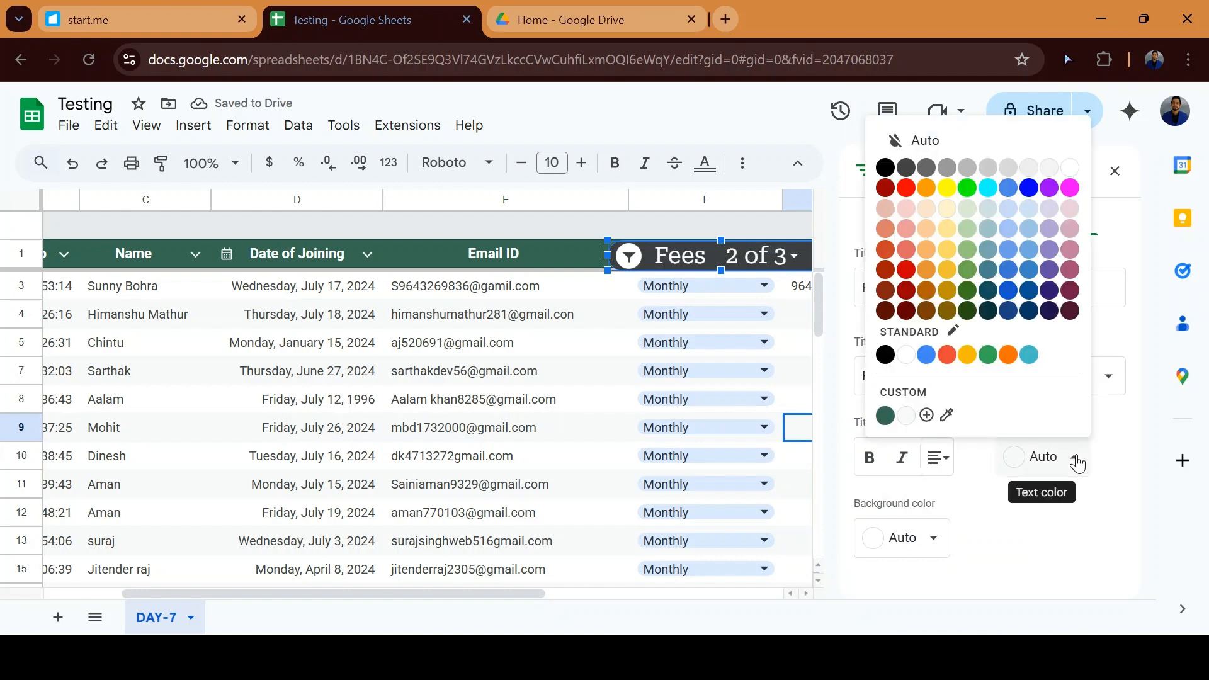
click(947, 250)
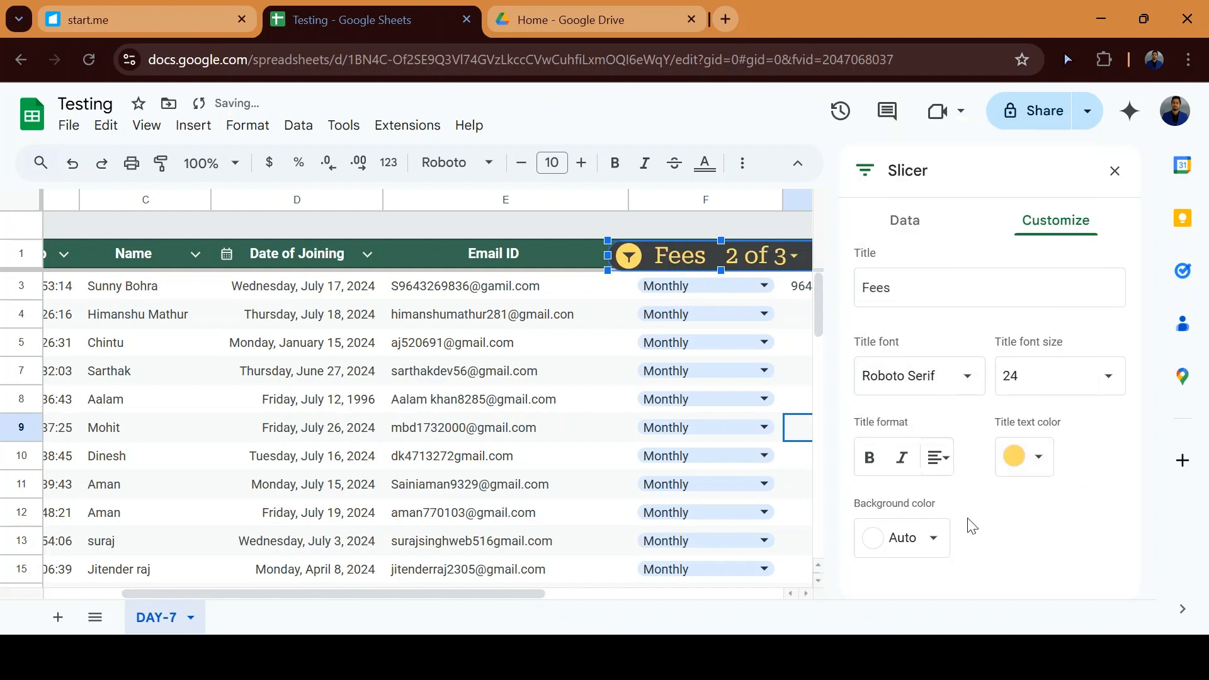
click(916, 541)
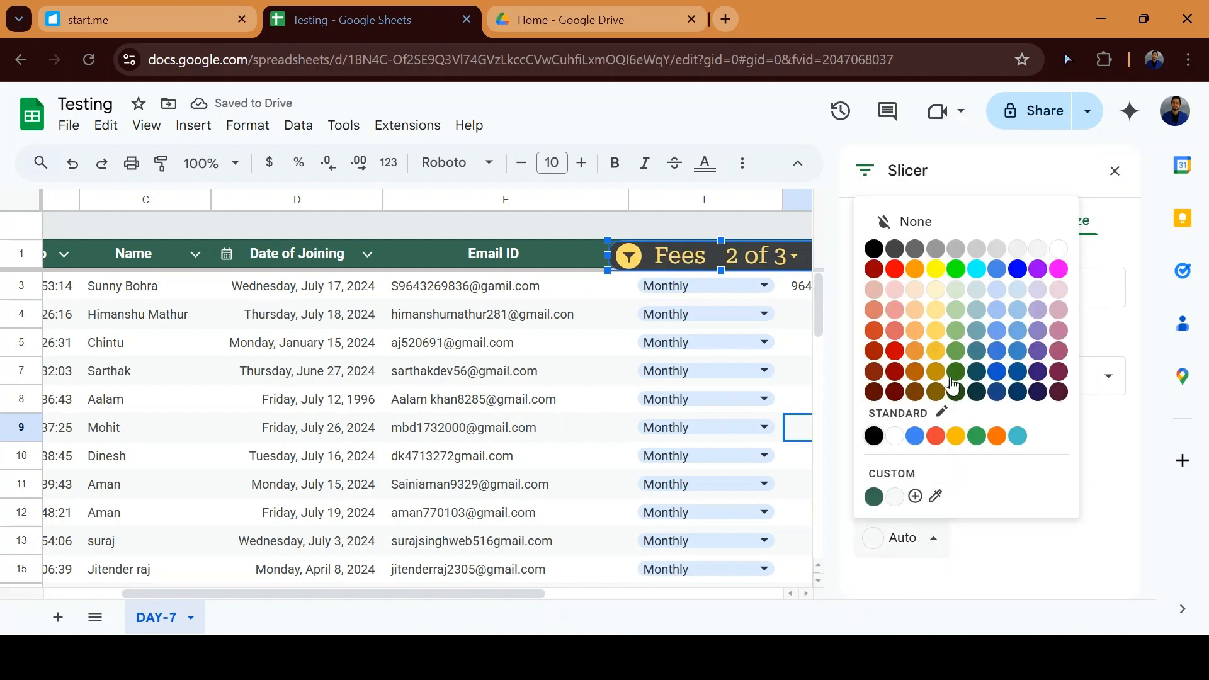
click(955, 371)
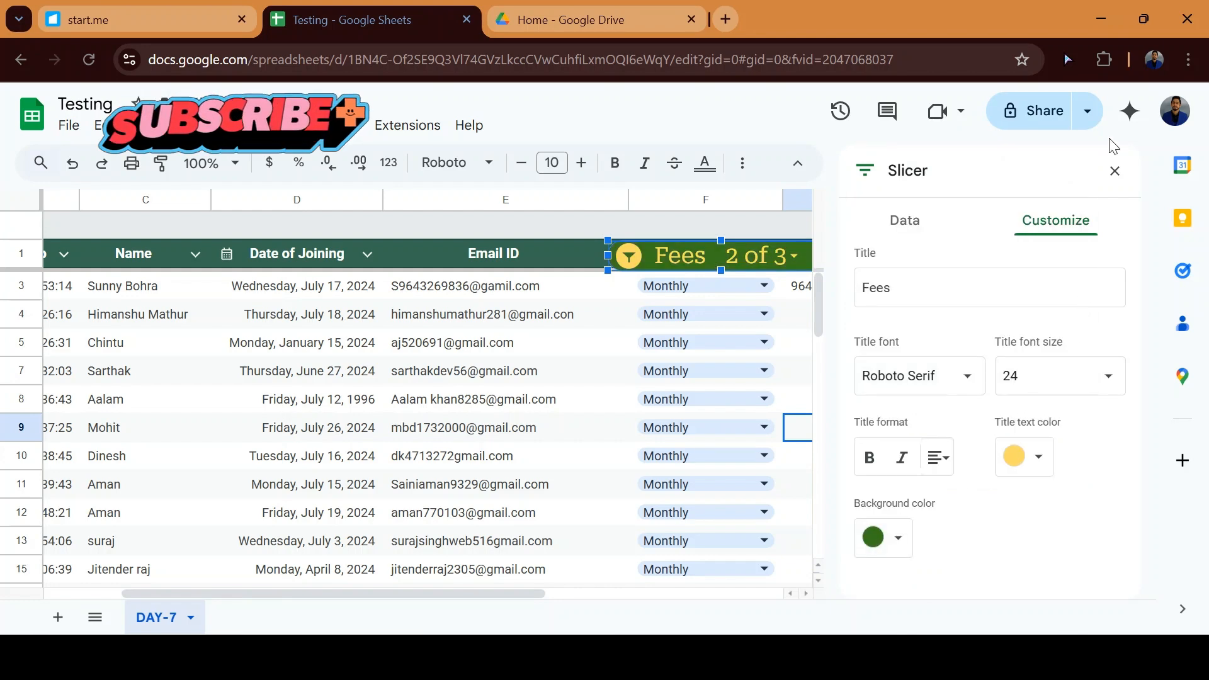
click(1115, 170)
click(807, 353)
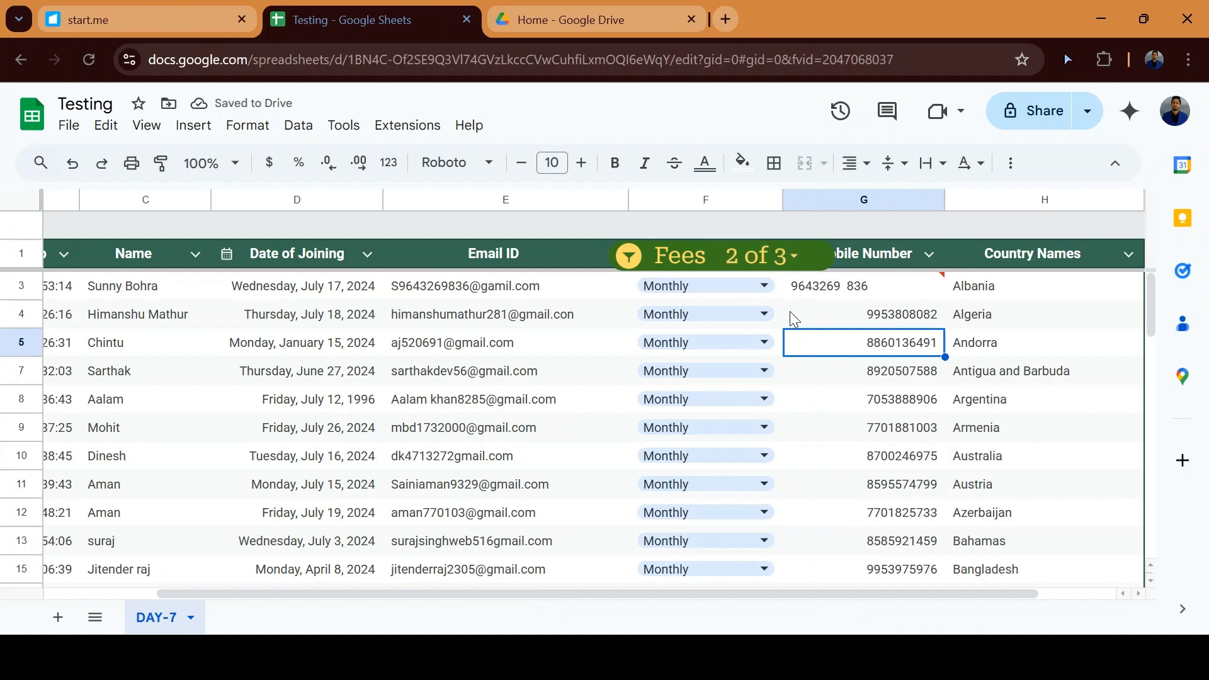
Step: Move the Fees slicer off the Fees Planning header onto the Mobile Number column header
click(790, 263)
click(697, 259)
drag(697, 260, 874, 256)
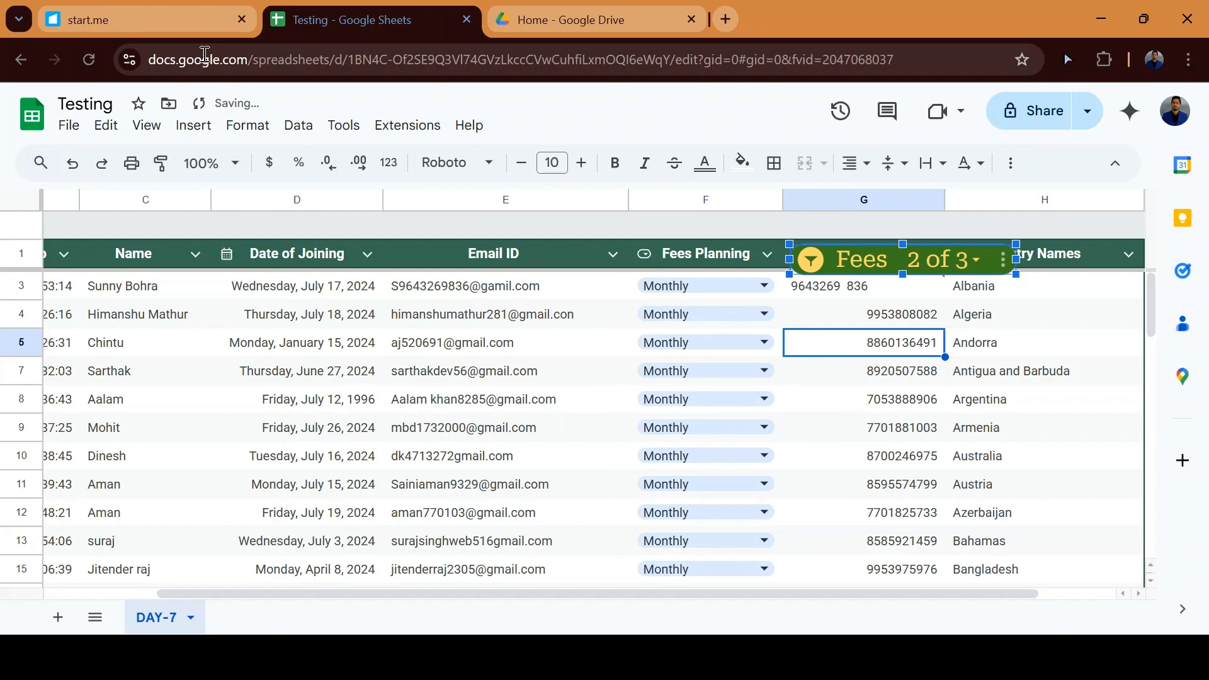
Step: Delete the Fees slicer from the sheet
click(297, 126)
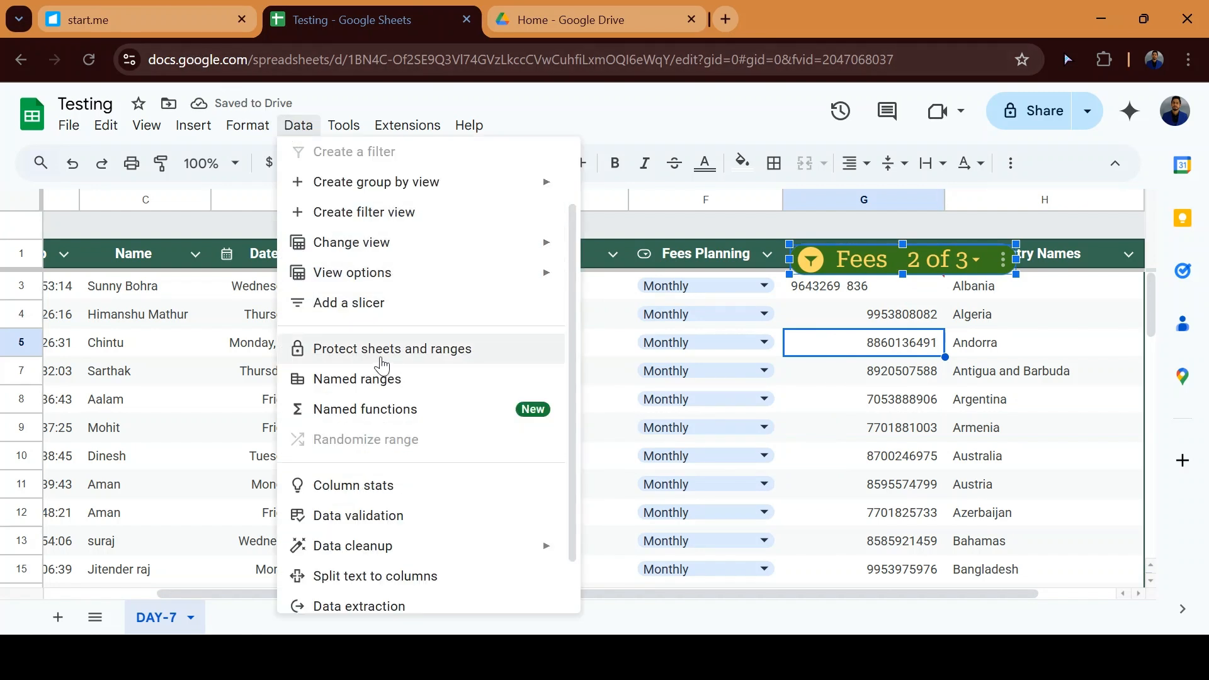
click(1030, 310)
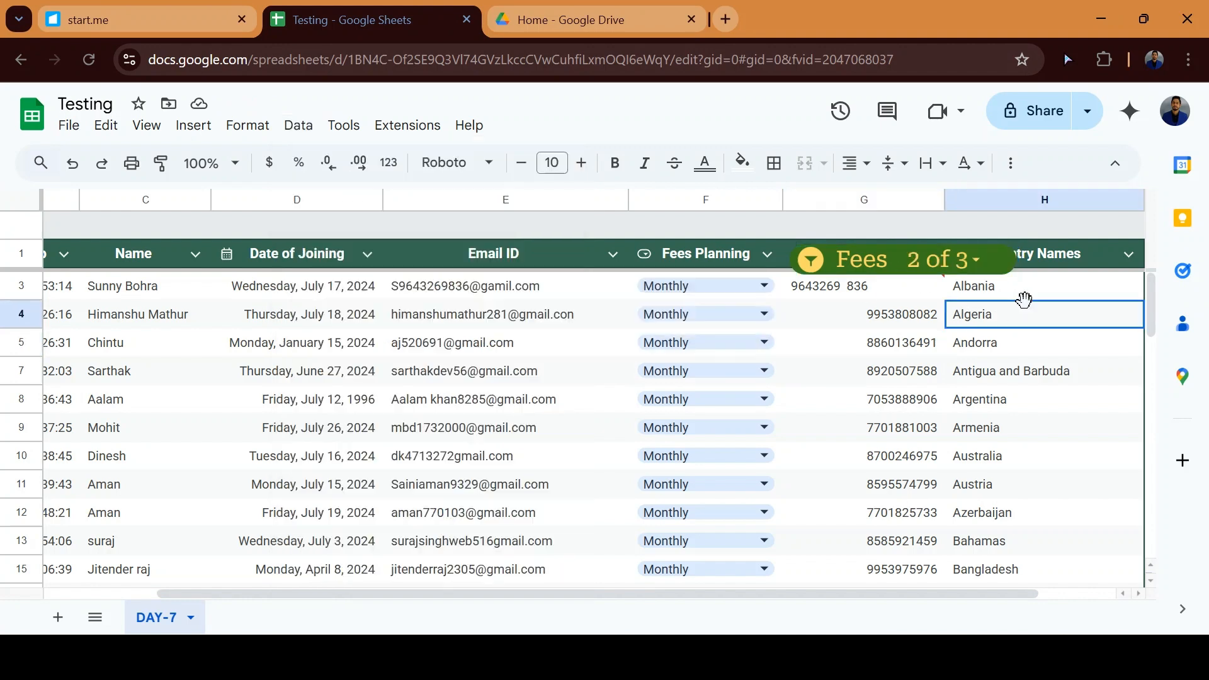
click(983, 268)
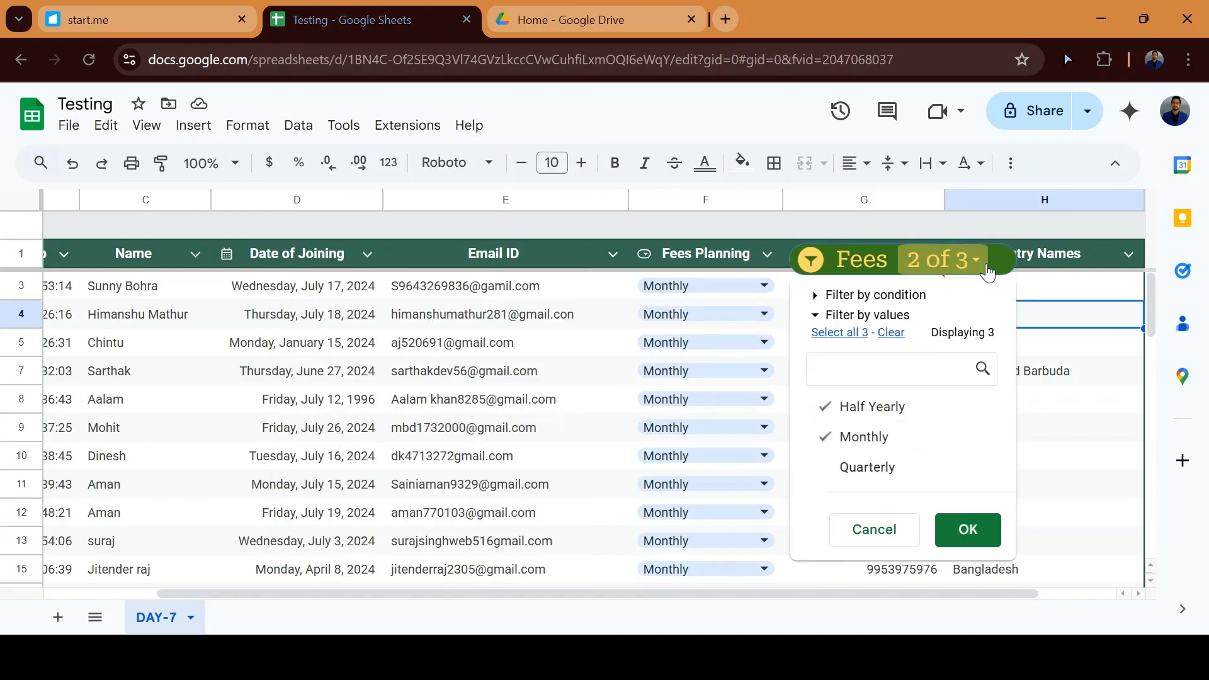
click(998, 262)
click(1002, 260)
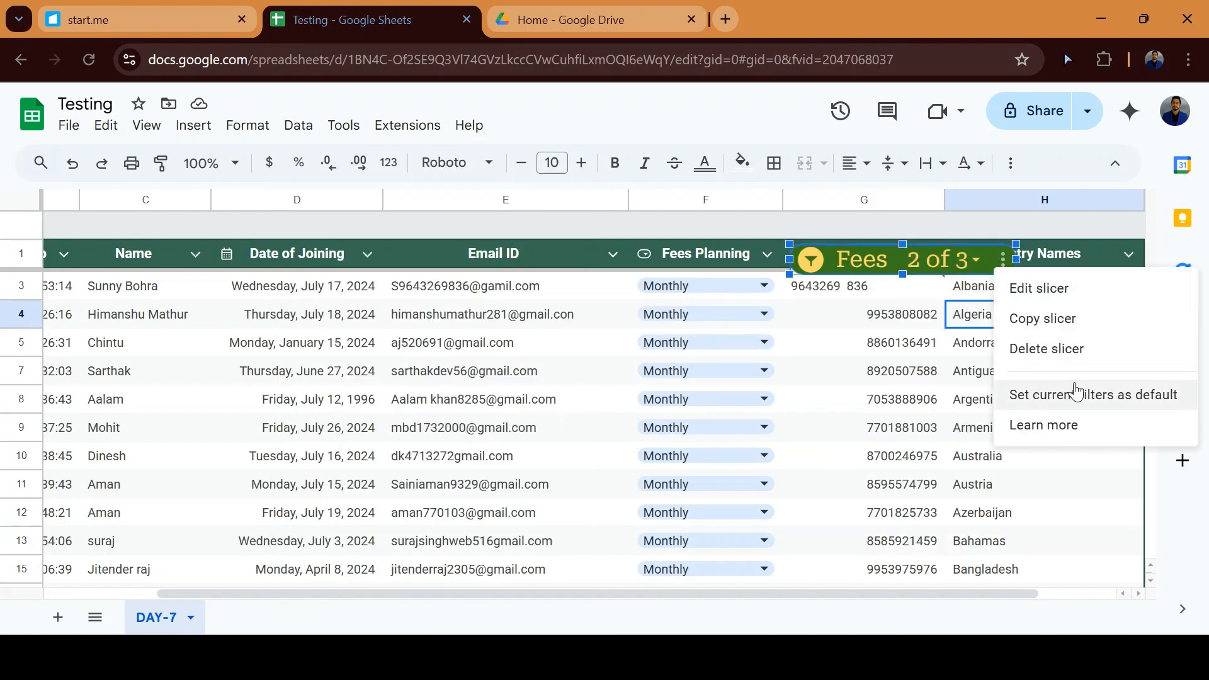
click(1048, 348)
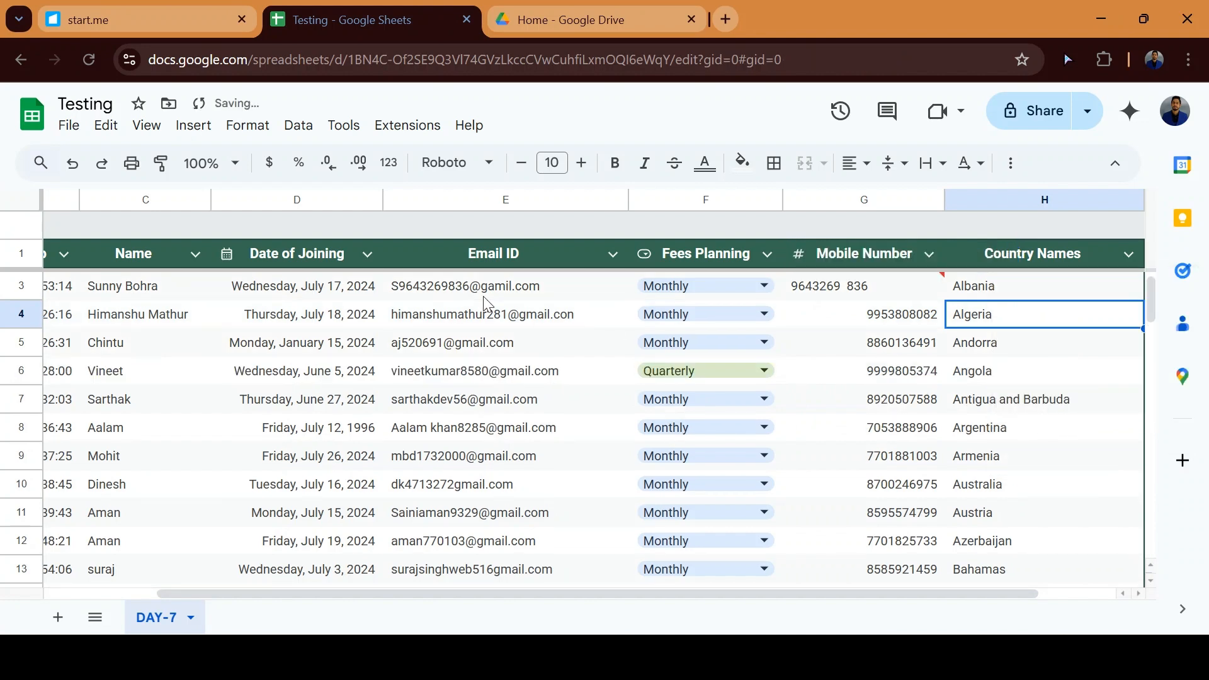
Step: Start a range protection on the whole Mobile Number column with the description Only View
click(298, 126)
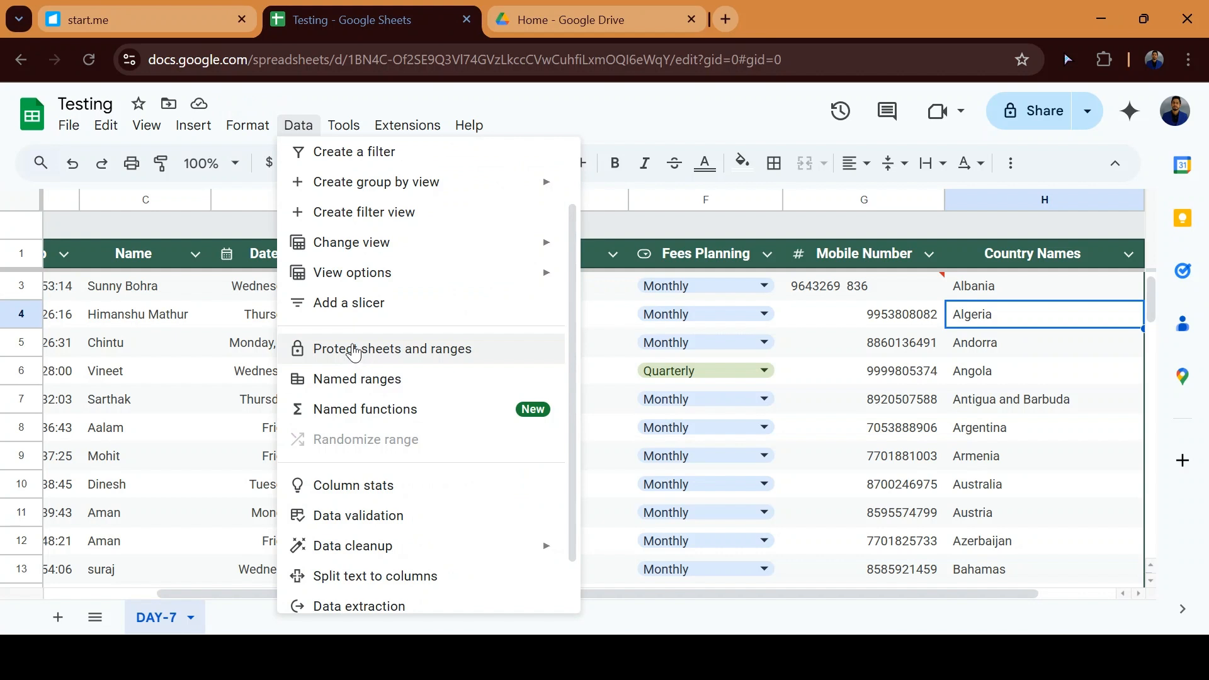
click(855, 354)
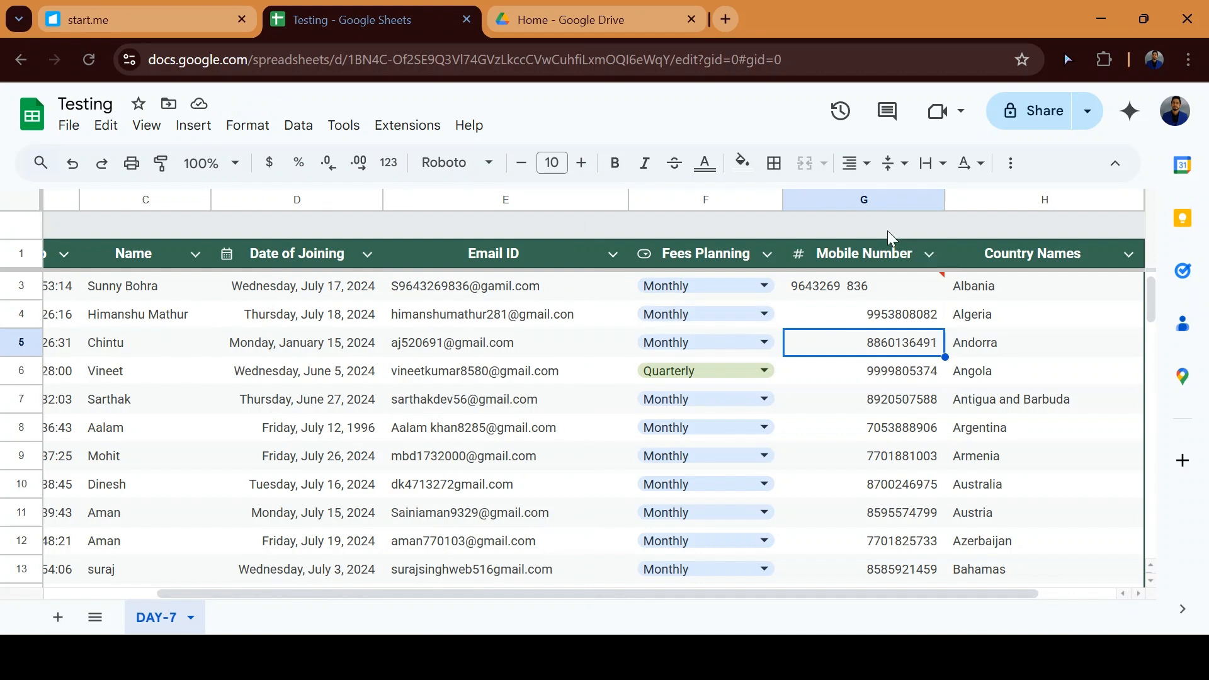
click(867, 202)
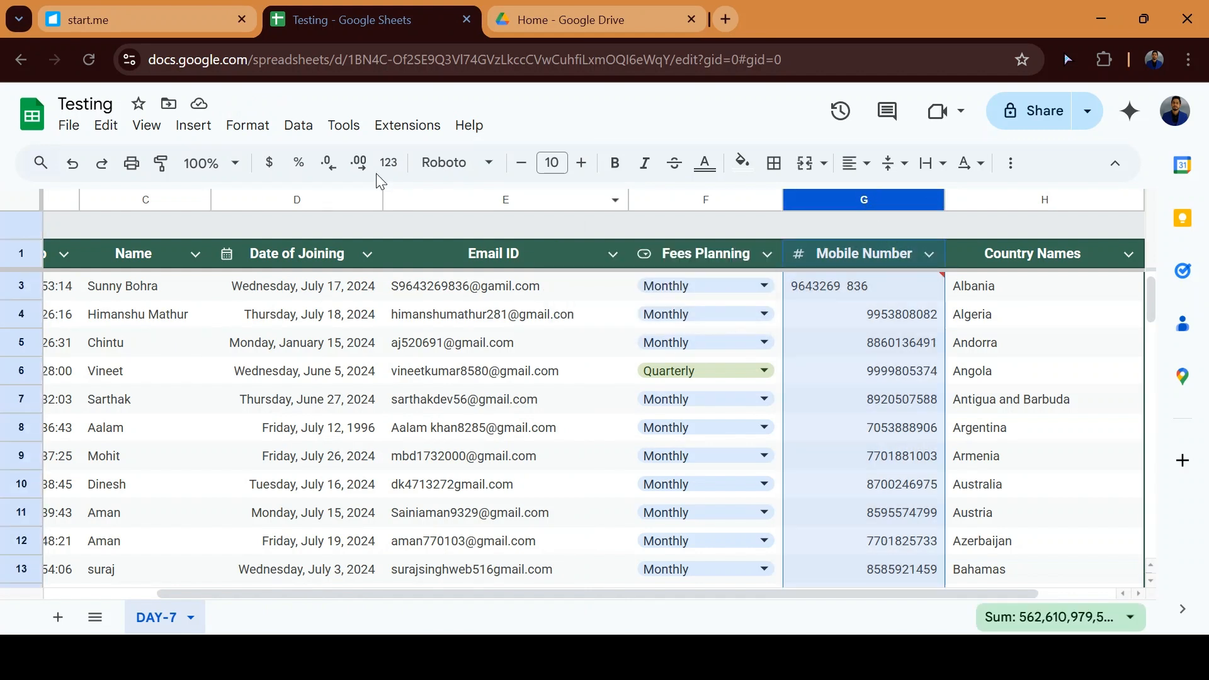
click(298, 126)
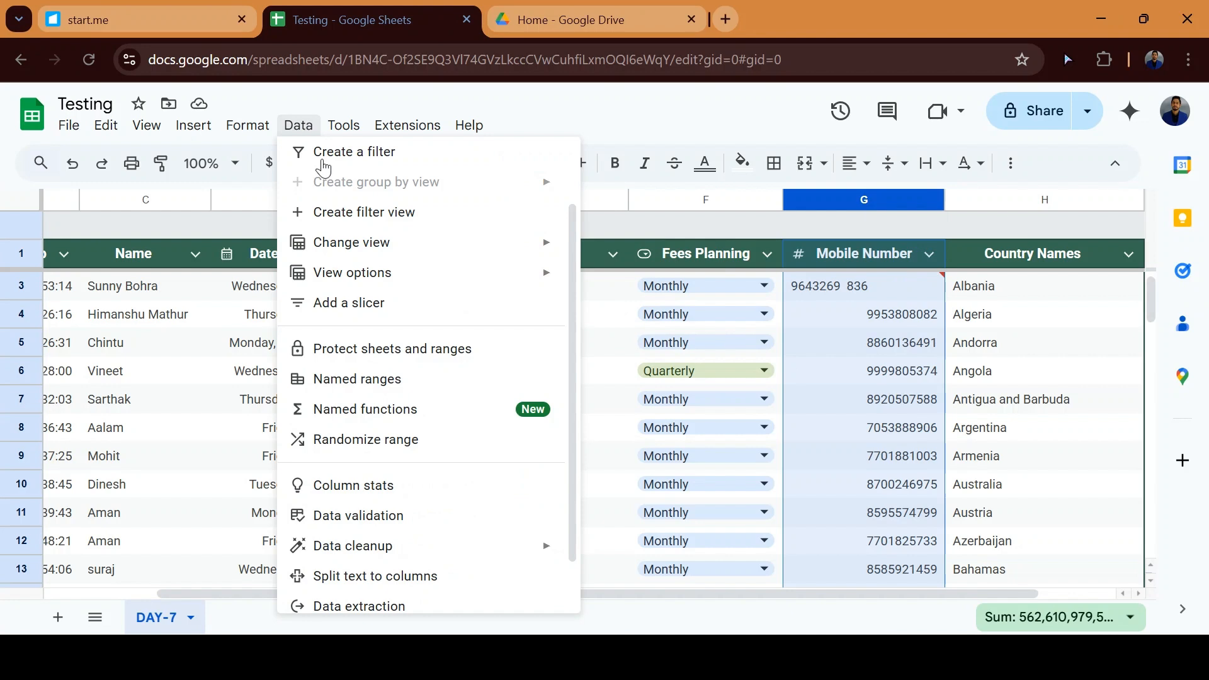
click(382, 349)
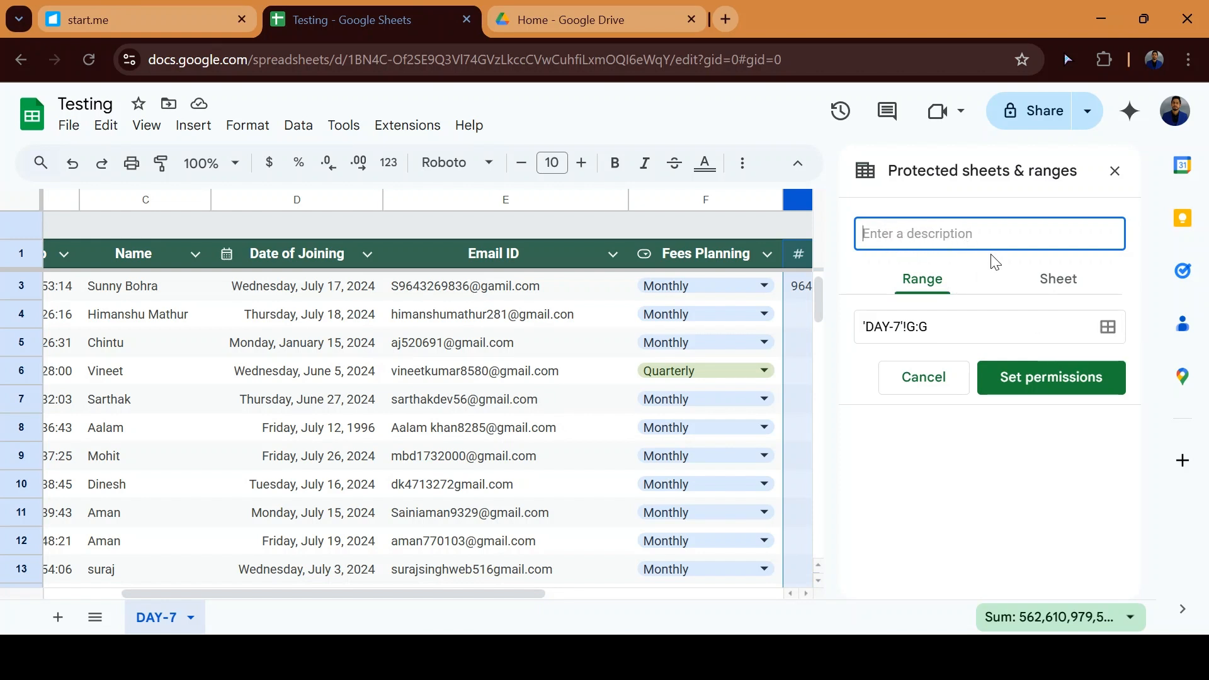
text(Only View)
Step: Switch the protection to whole-sheet mode, add a second sheet, and view the sheets available for protection, keeping DAY-7 selected
click(1071, 284)
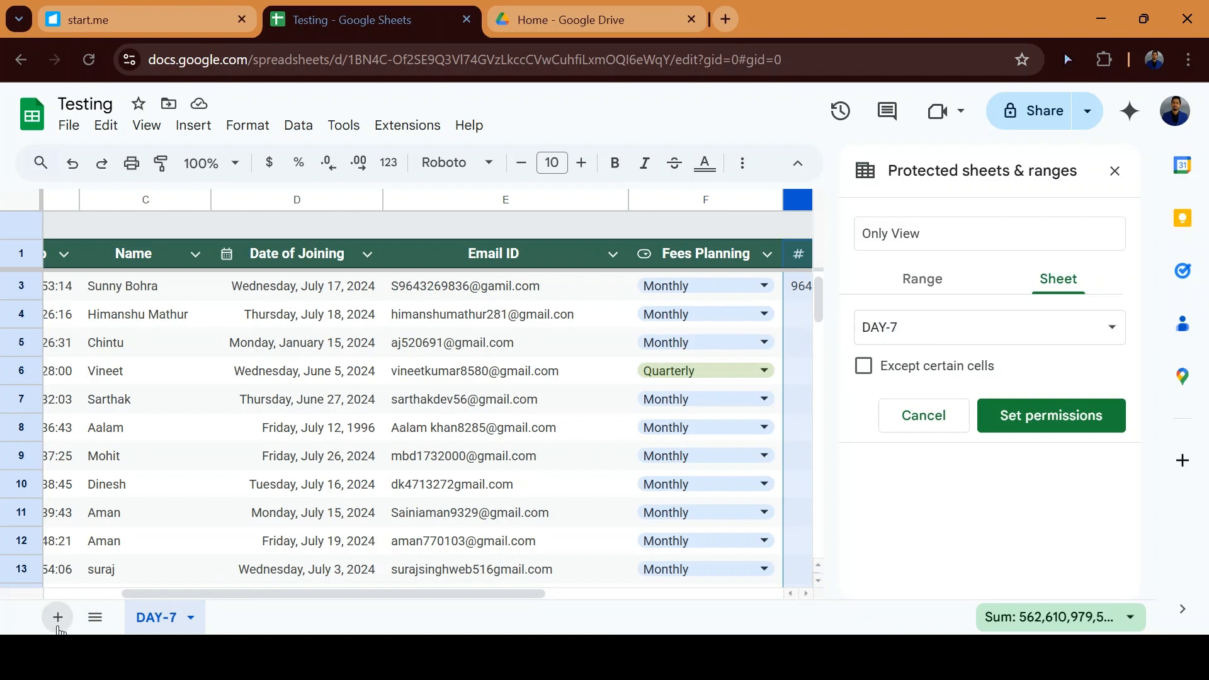
click(58, 626)
click(1047, 343)
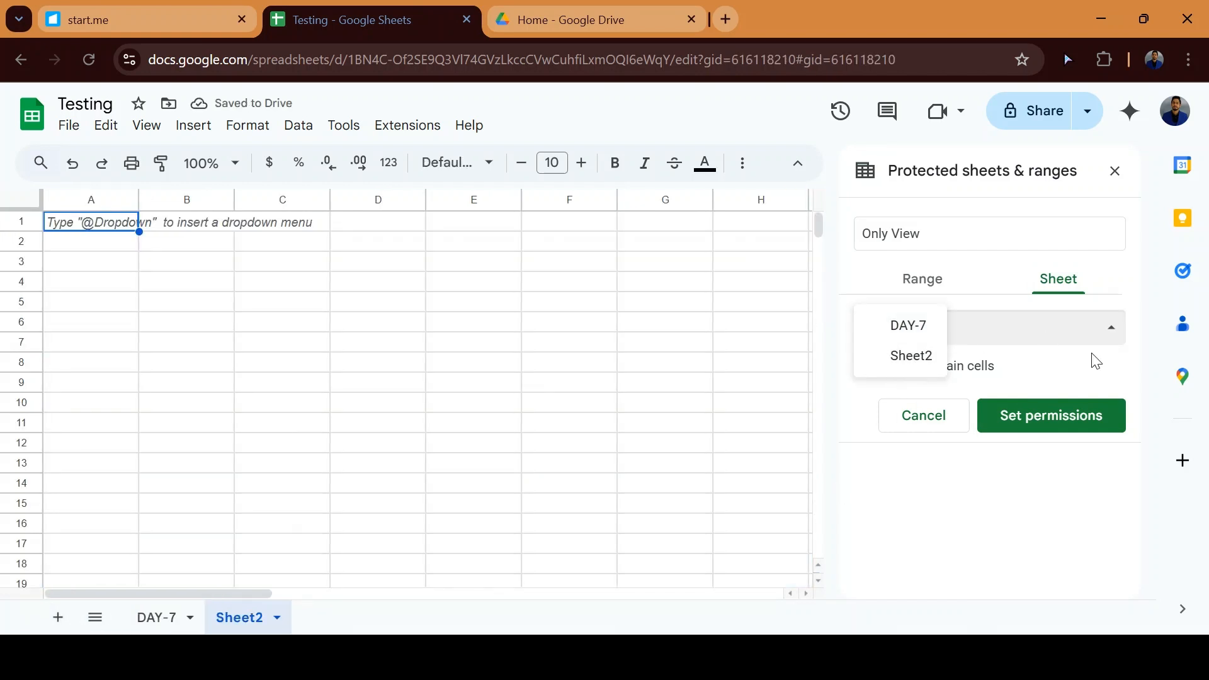
click(1087, 380)
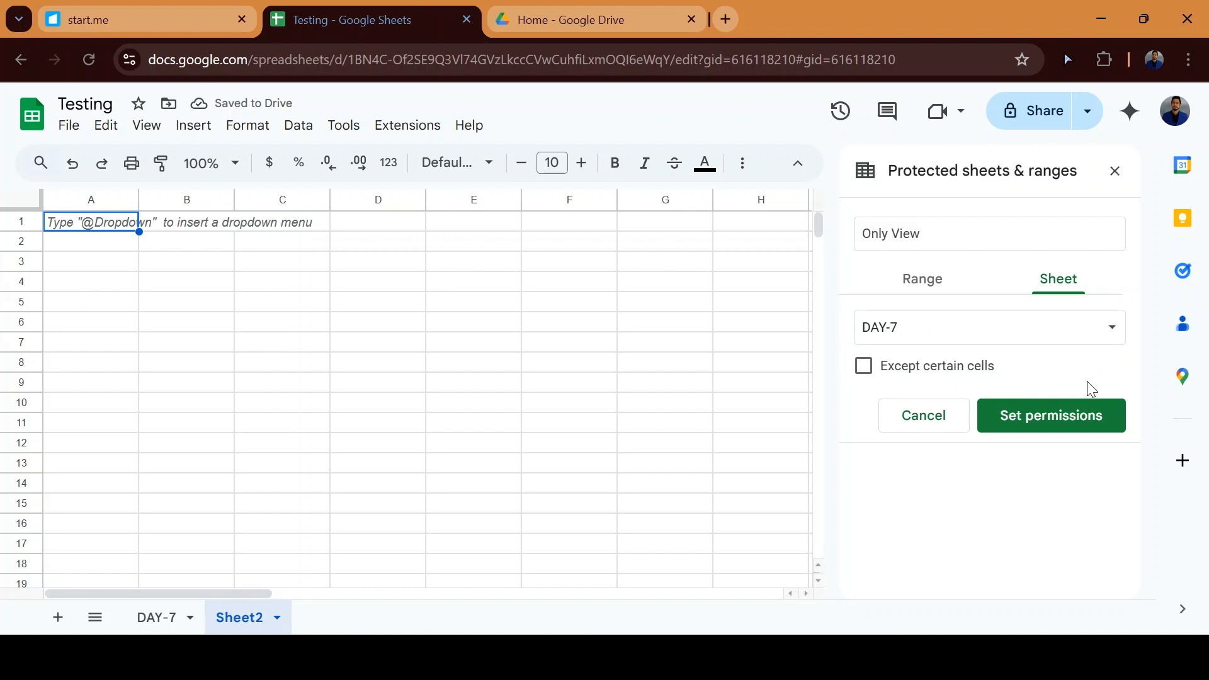
Step: Protect the range 'DAY-7'!G:G, restricting editing with the Custom option and only the owner as editor
click(934, 280)
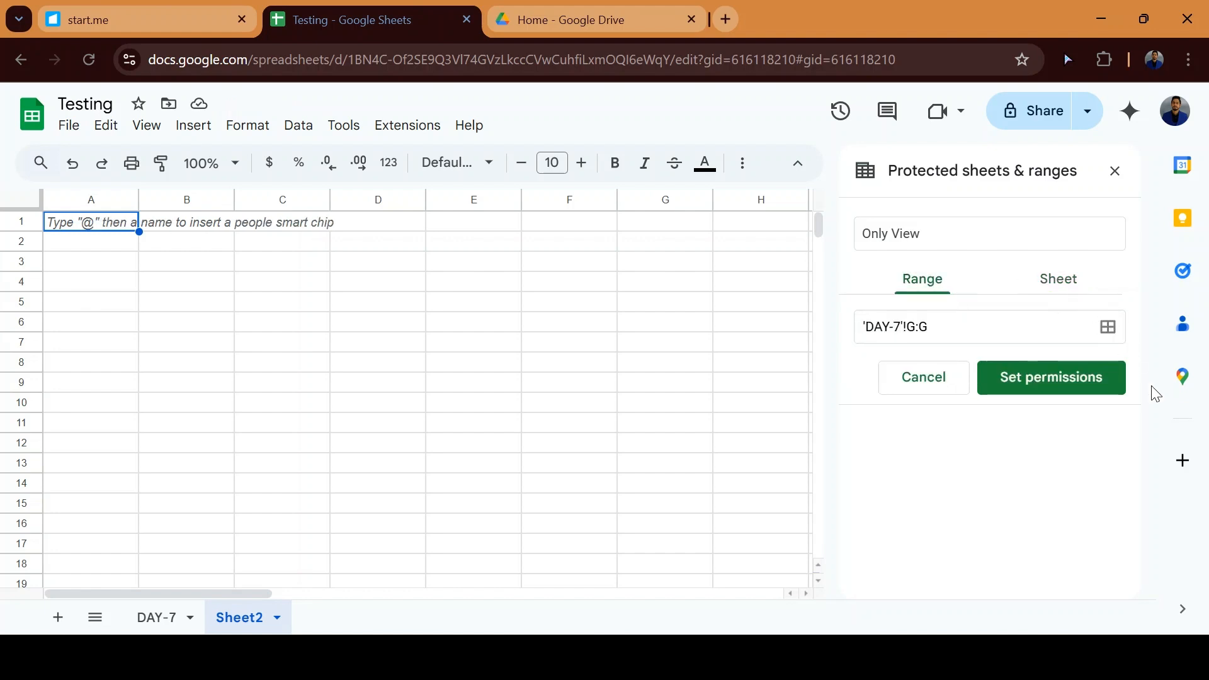
click(1059, 381)
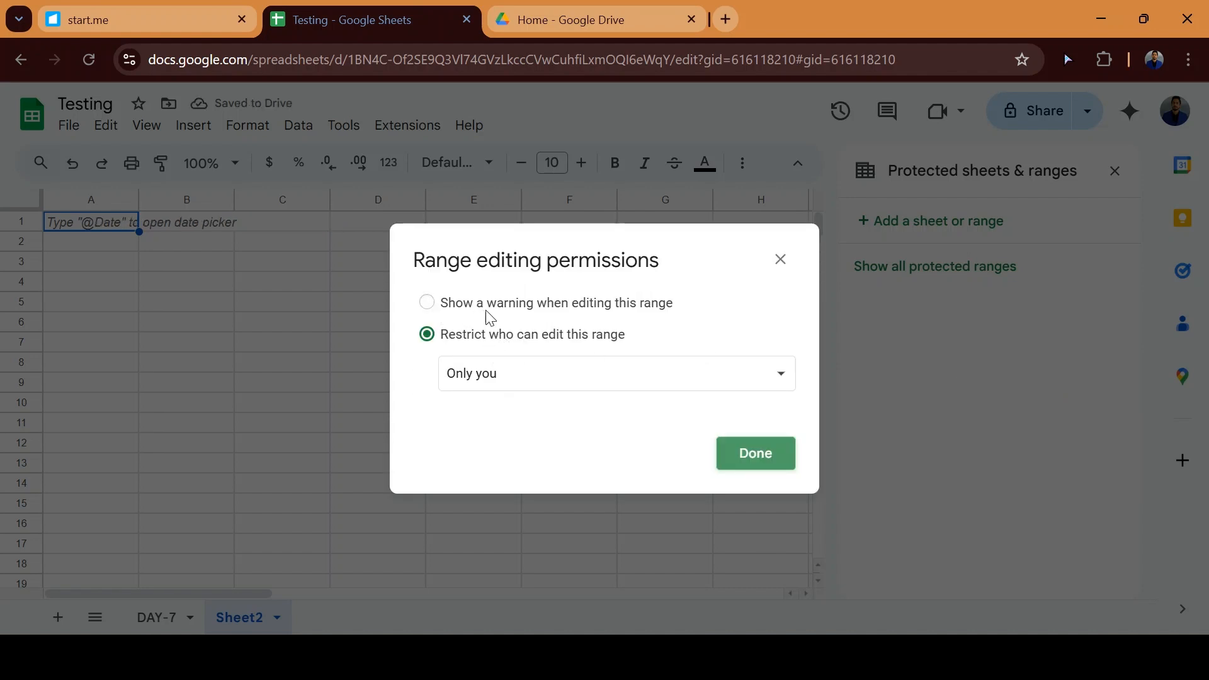
click(494, 376)
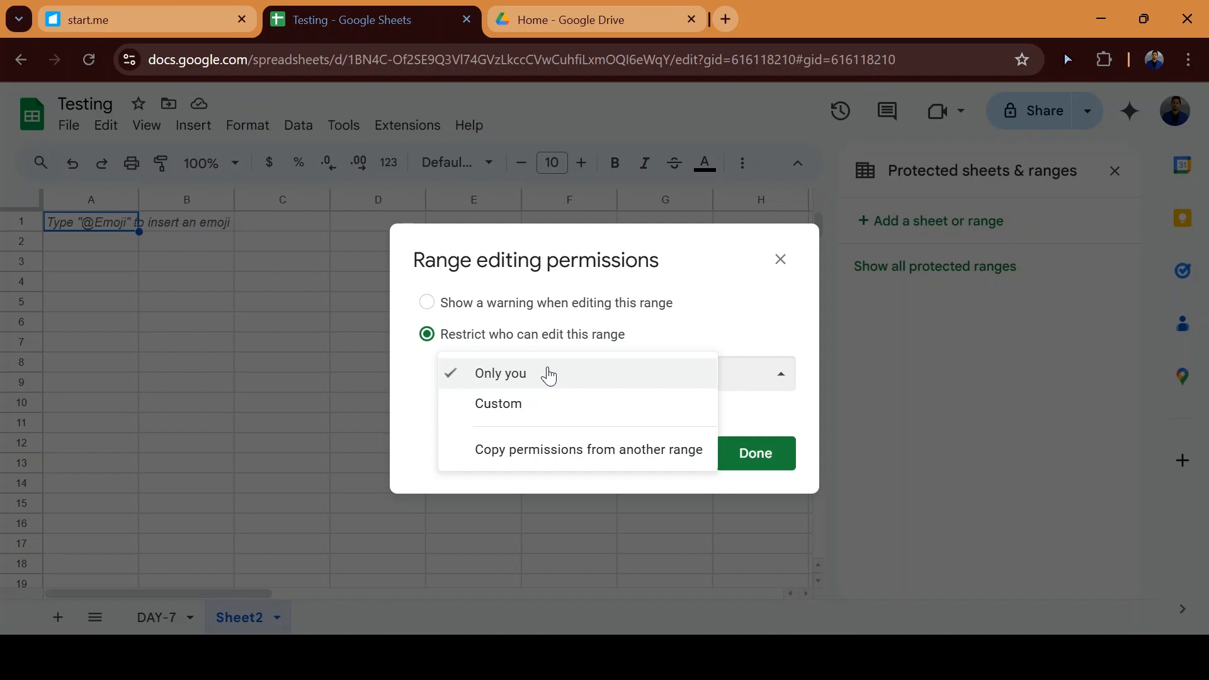
click(544, 406)
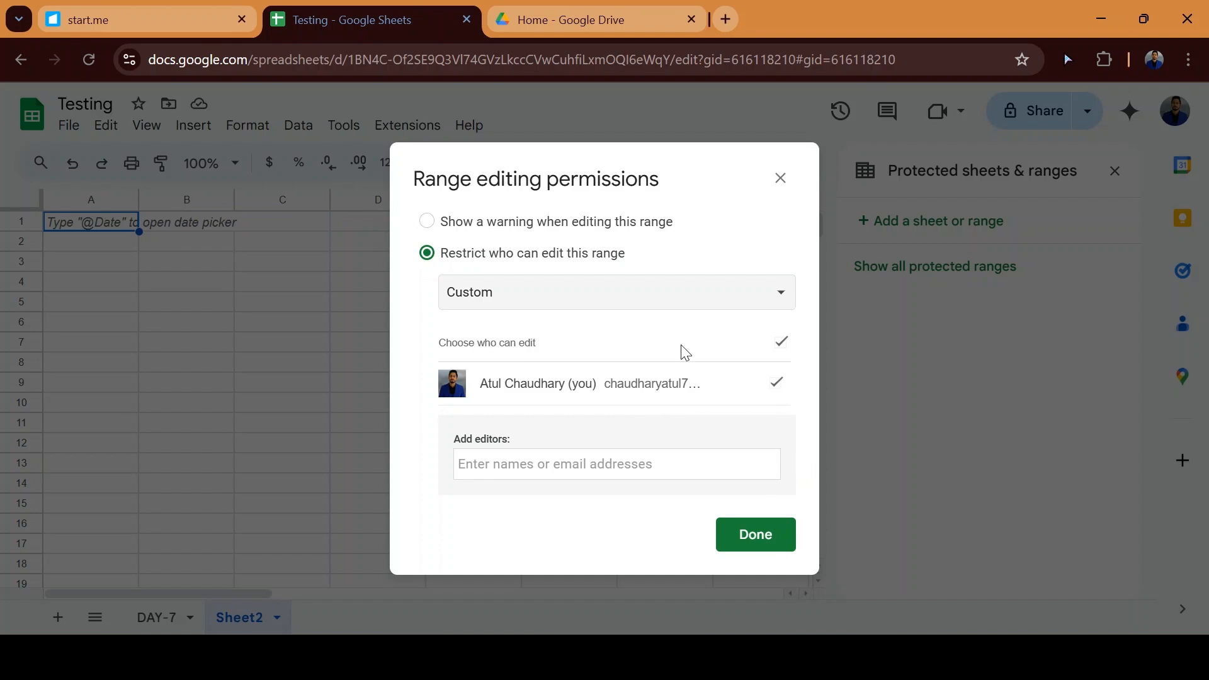
click(757, 541)
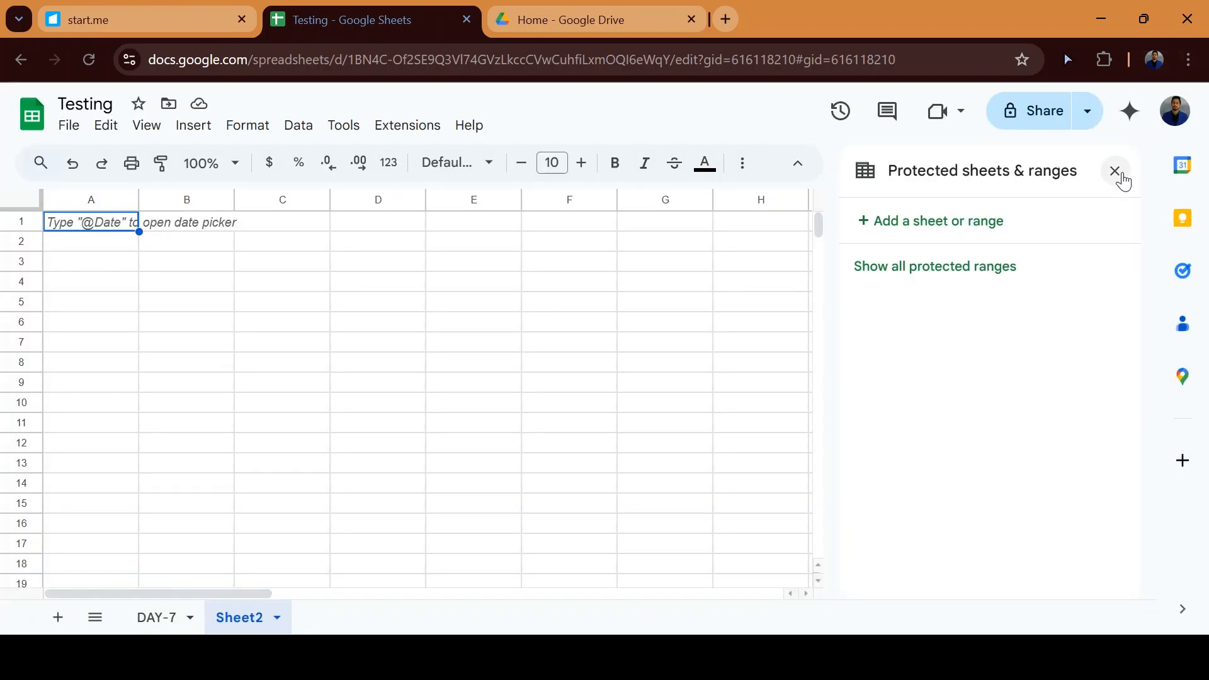
Step: Close the protected sheets and ranges pane and return to the DAY-7 sheet
click(1115, 173)
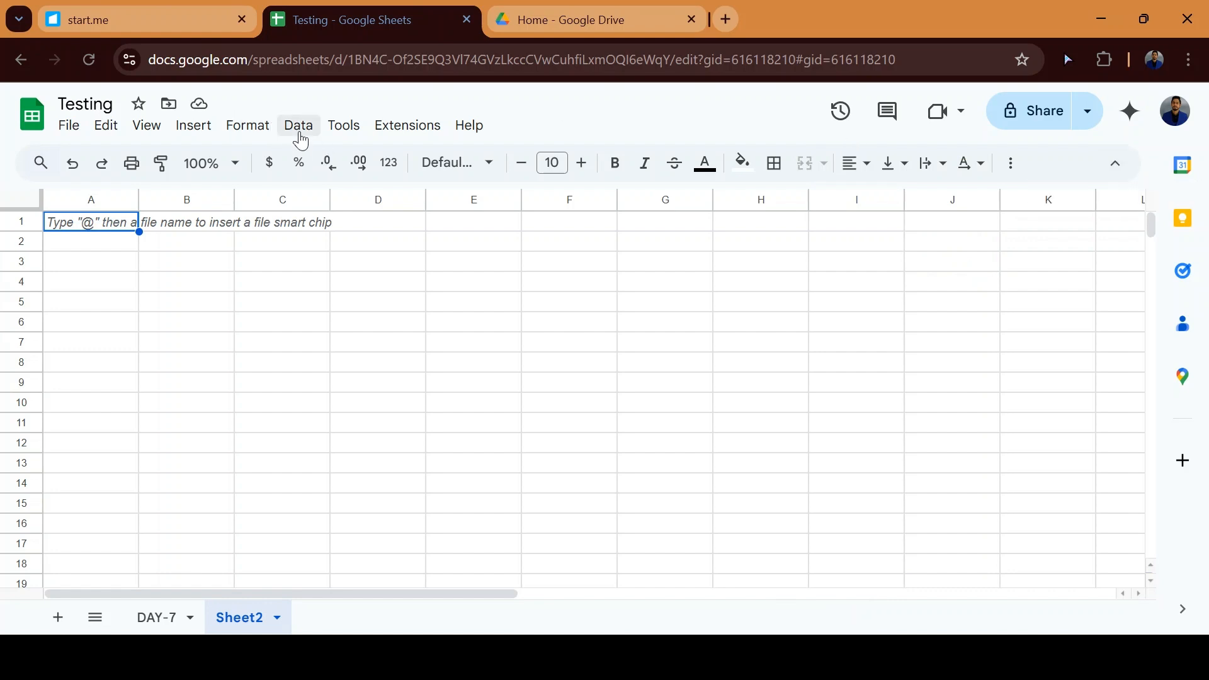
click(161, 617)
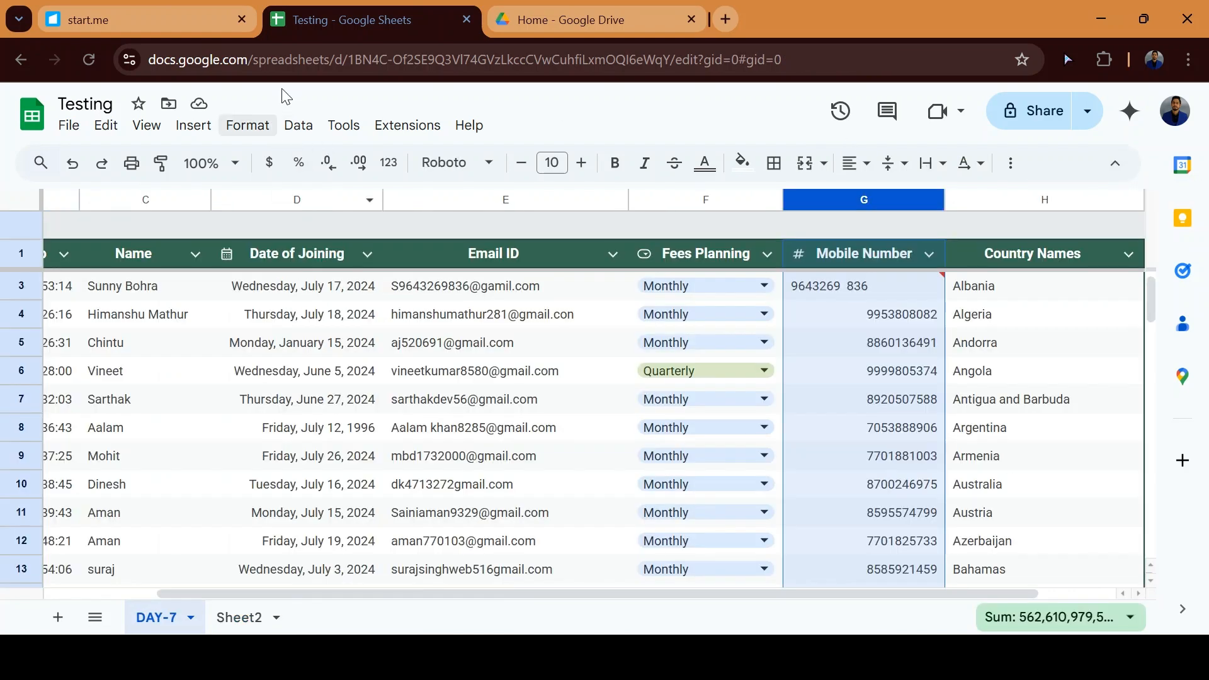
click(298, 124)
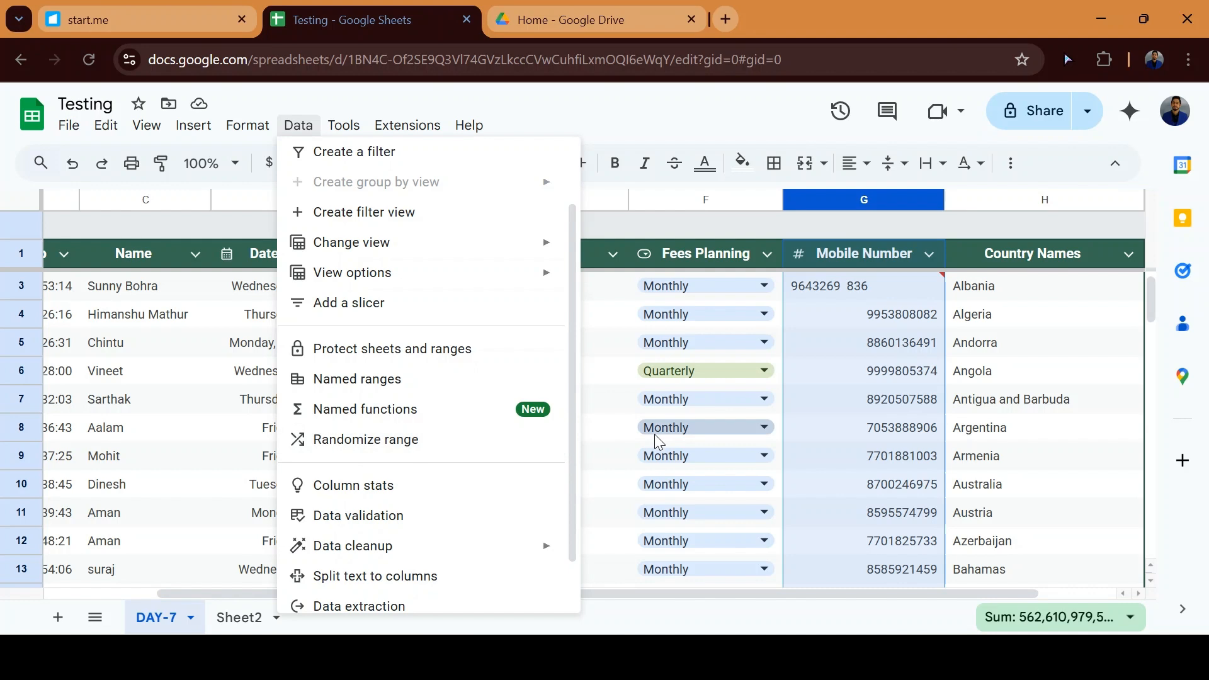
Step: Examine the column actions offered for the Email ID column
click(598, 202)
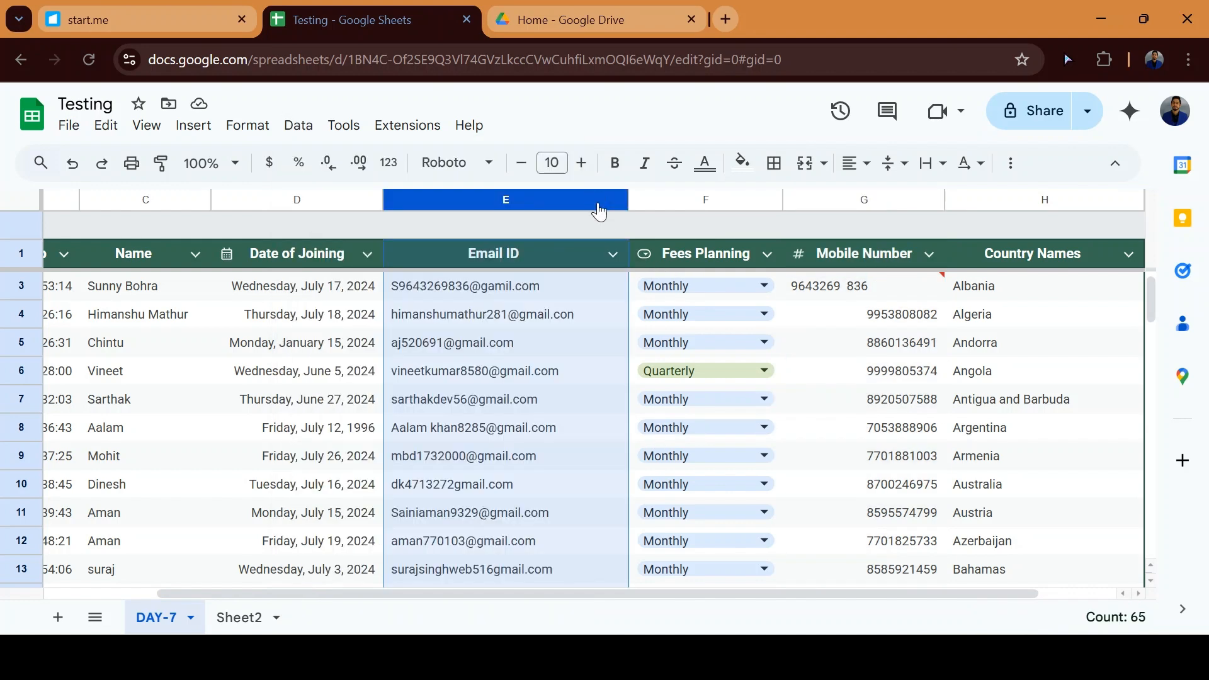
right_click(598, 202)
scroll(711, 526, down, 3)
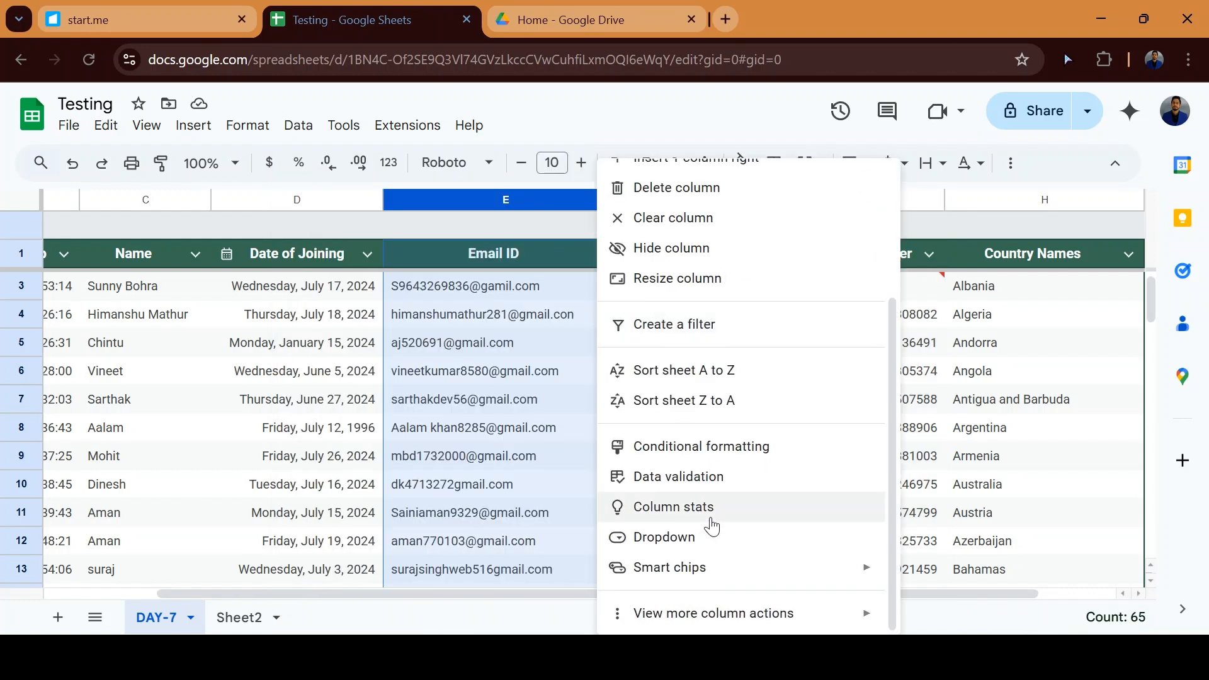
scroll(730, 559, up, 1)
scroll(729, 558, down, 1)
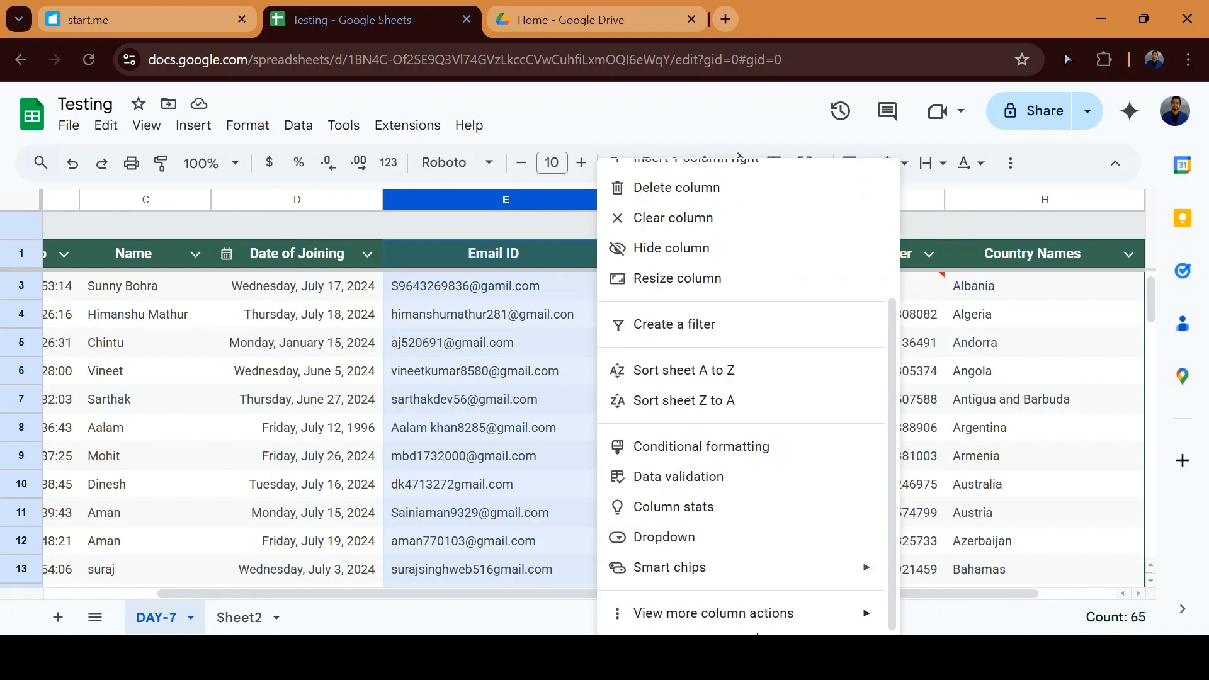
mouse_move(749, 615)
click(437, 397)
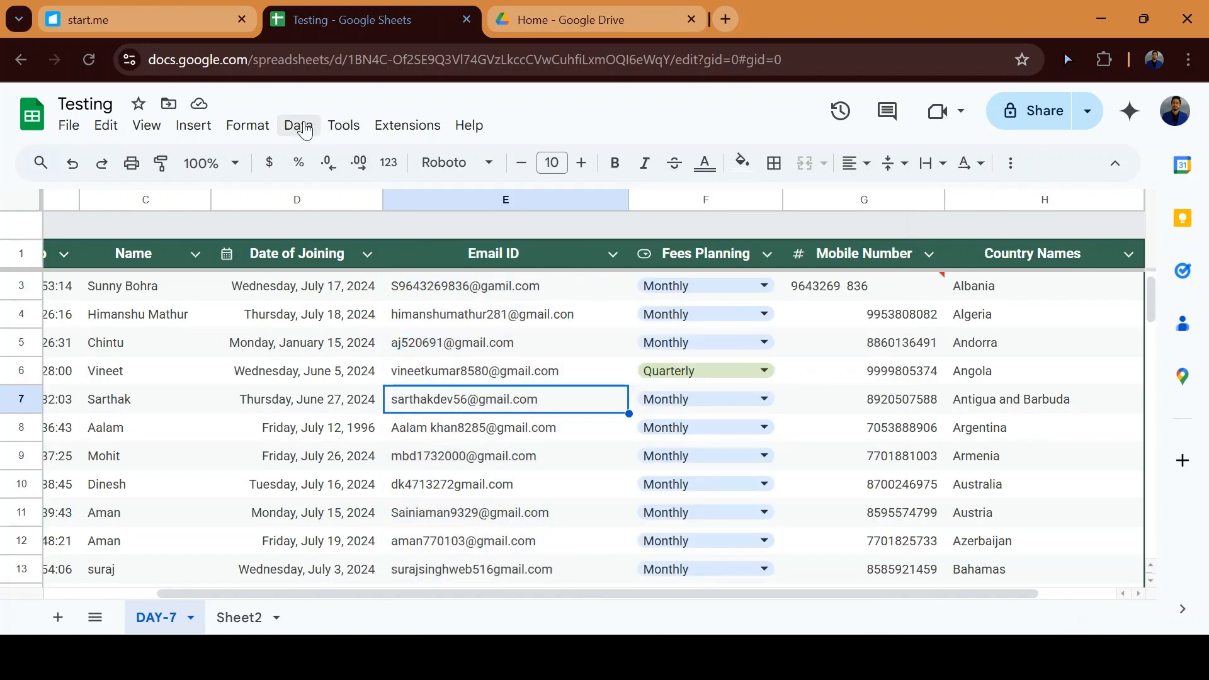
Step: Select the whole member table, A1:H65, and start a named range for it
click(299, 125)
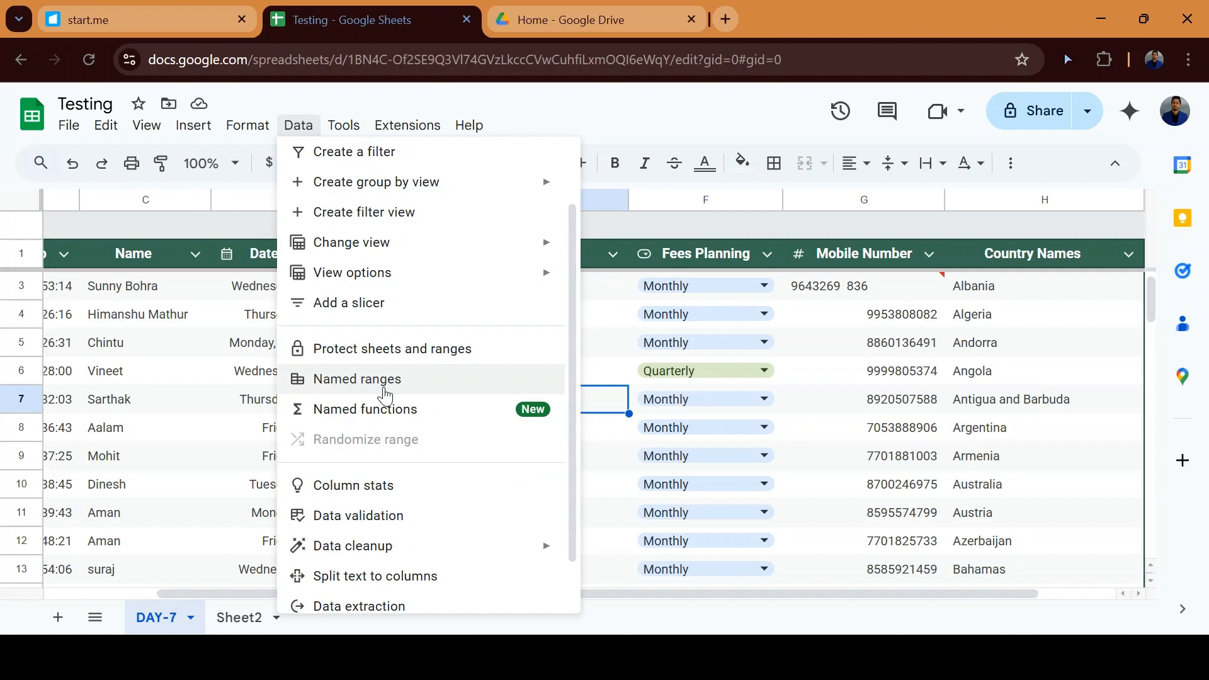
click(799, 315)
key(ctrl+Home)
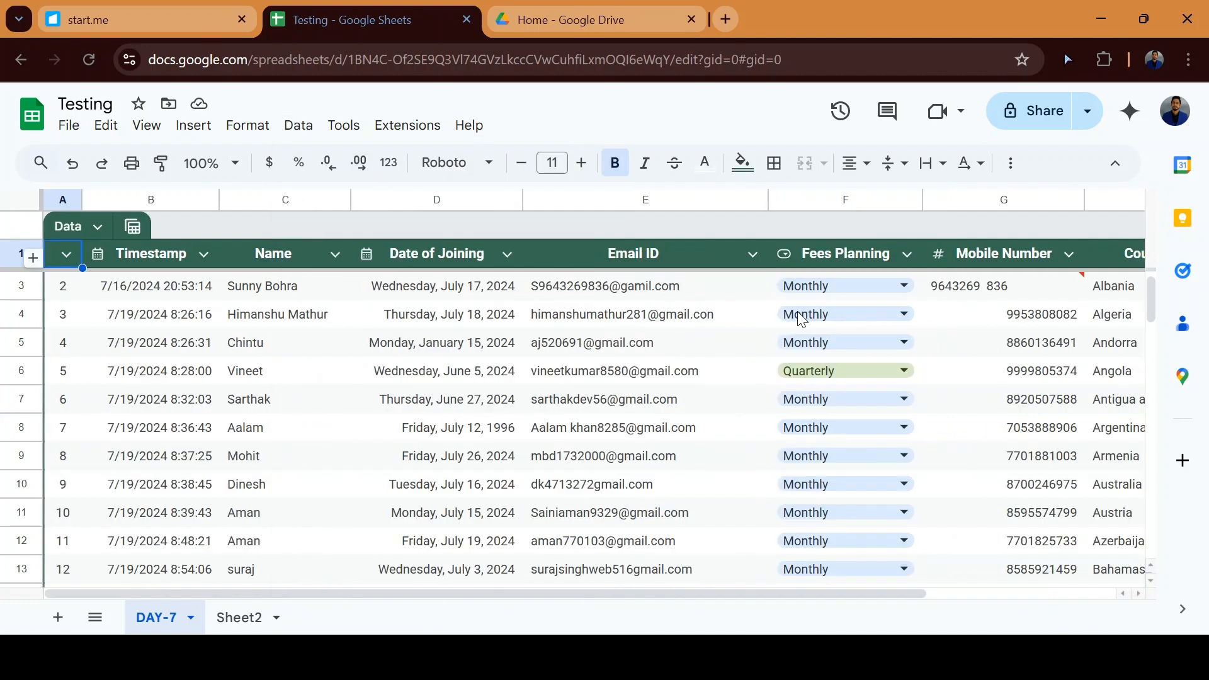
key(ctrl+shift+Down)
key(ctrl+shift+Right)
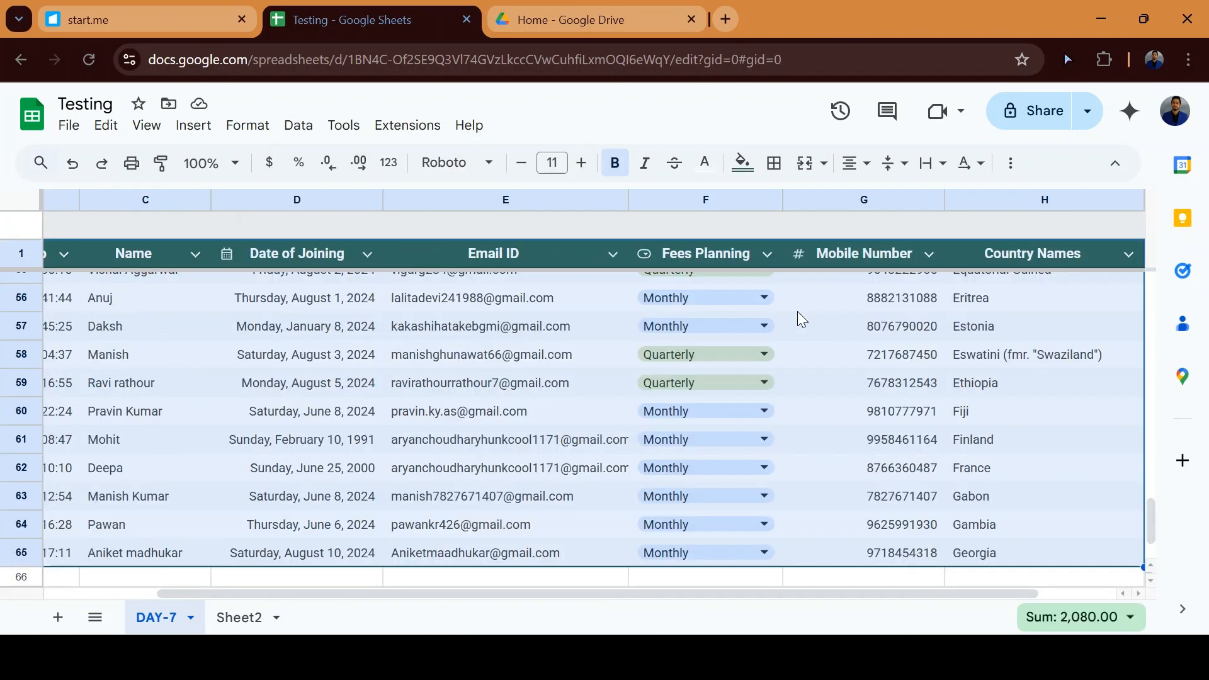
click(298, 125)
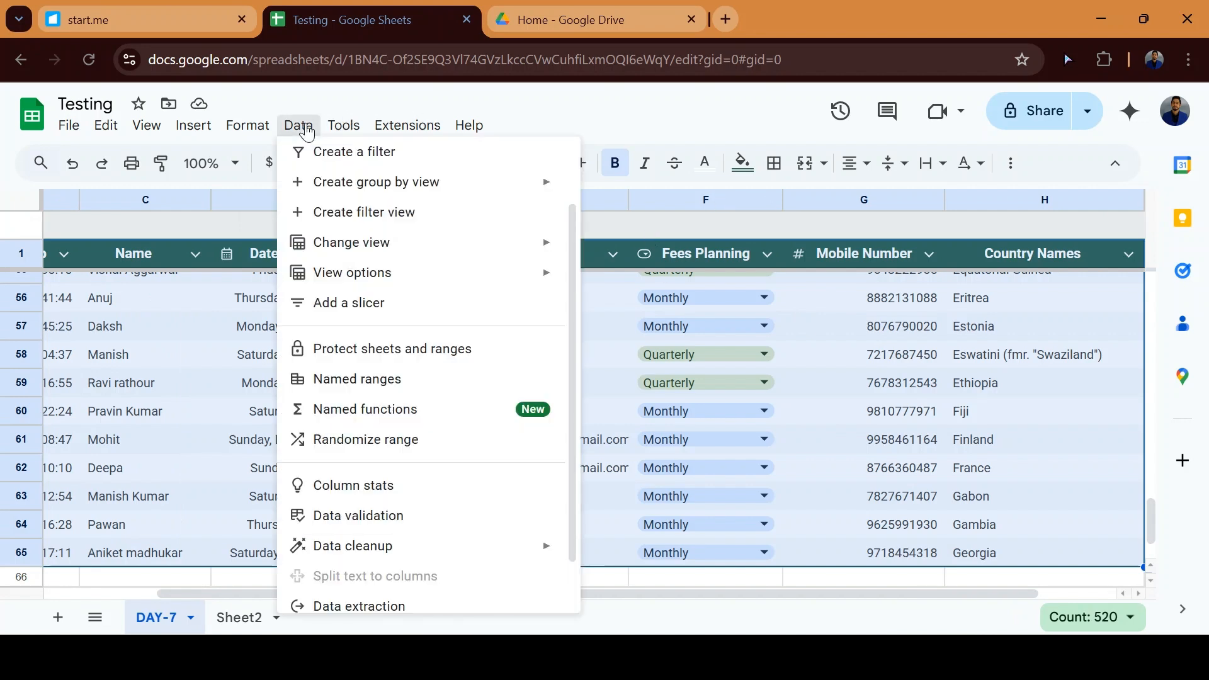
click(353, 380)
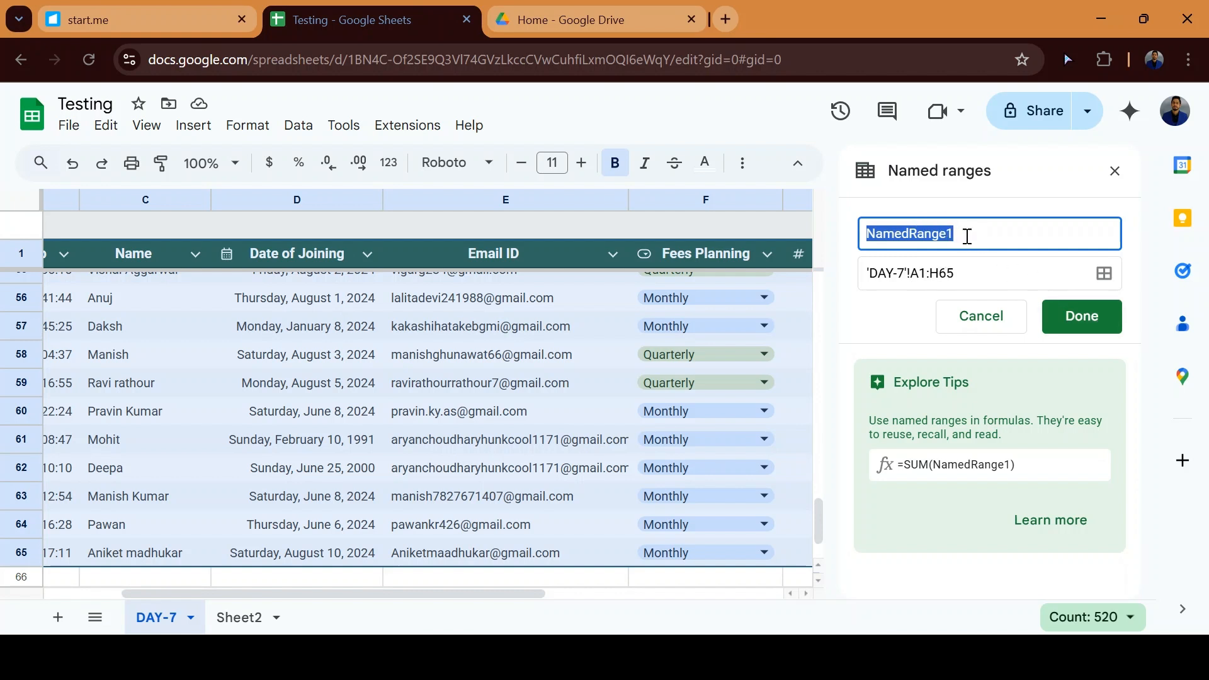
Step: Try to save the range 'DAY-7'!A1:H65 under the name Mang Tech
text(Ka)
key(BackSpace)
key(BackSpace)
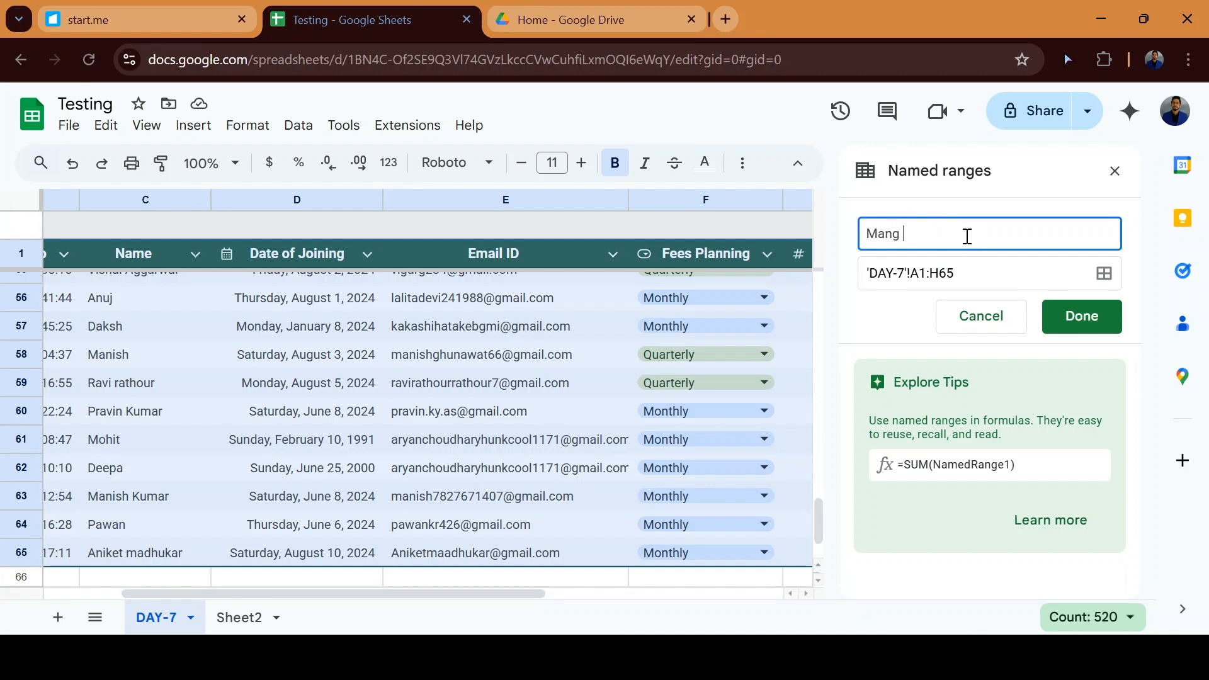
text(Mang TGech)
key(ctrl+shift+Left)
text(T)
click(1094, 319)
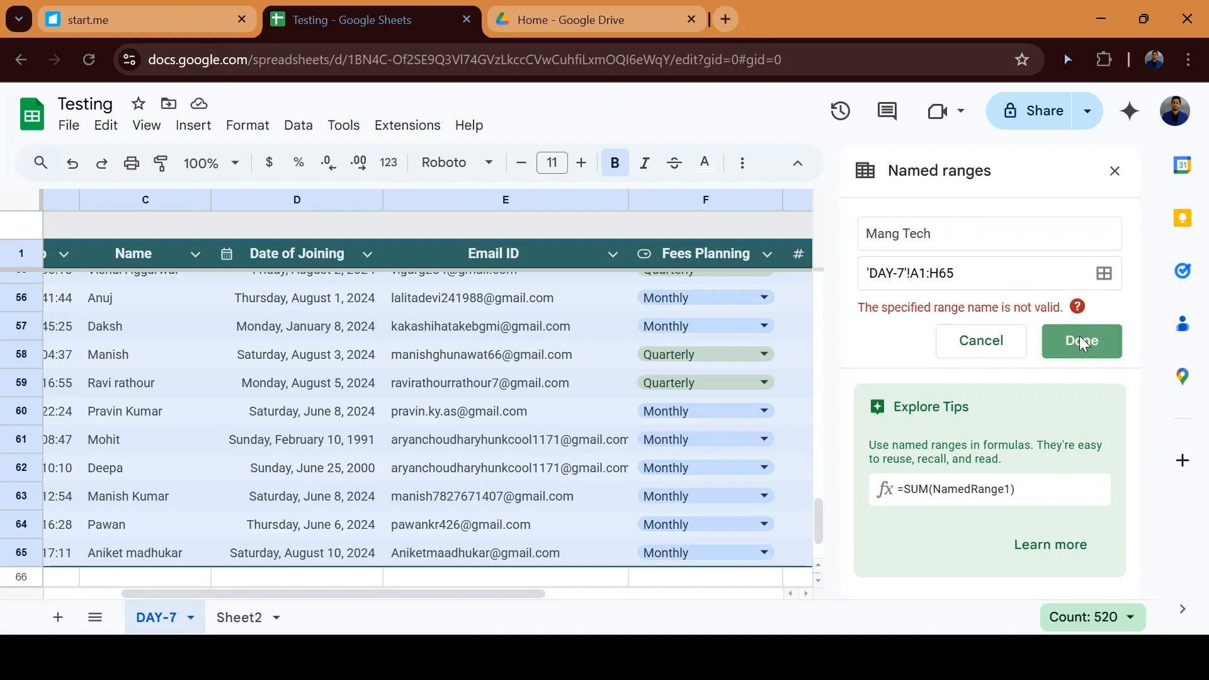
Step: Remove the space from the range name and save it as MangTech
click(905, 237)
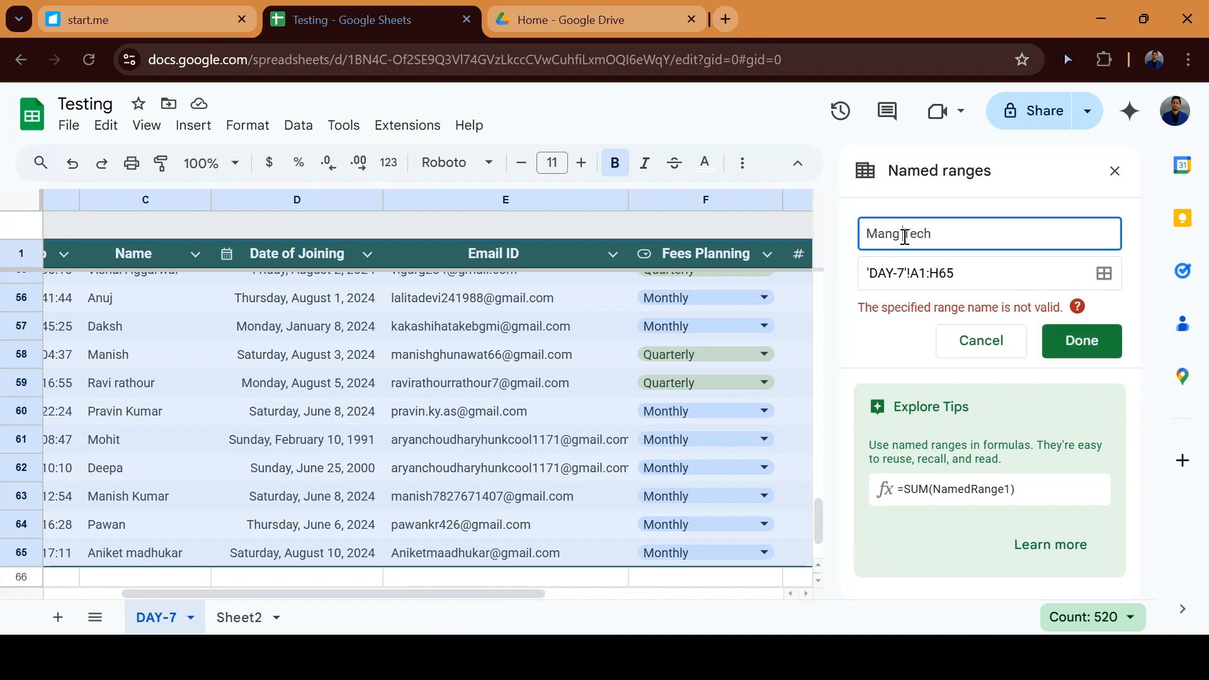
key(BackSpace)
click(1067, 335)
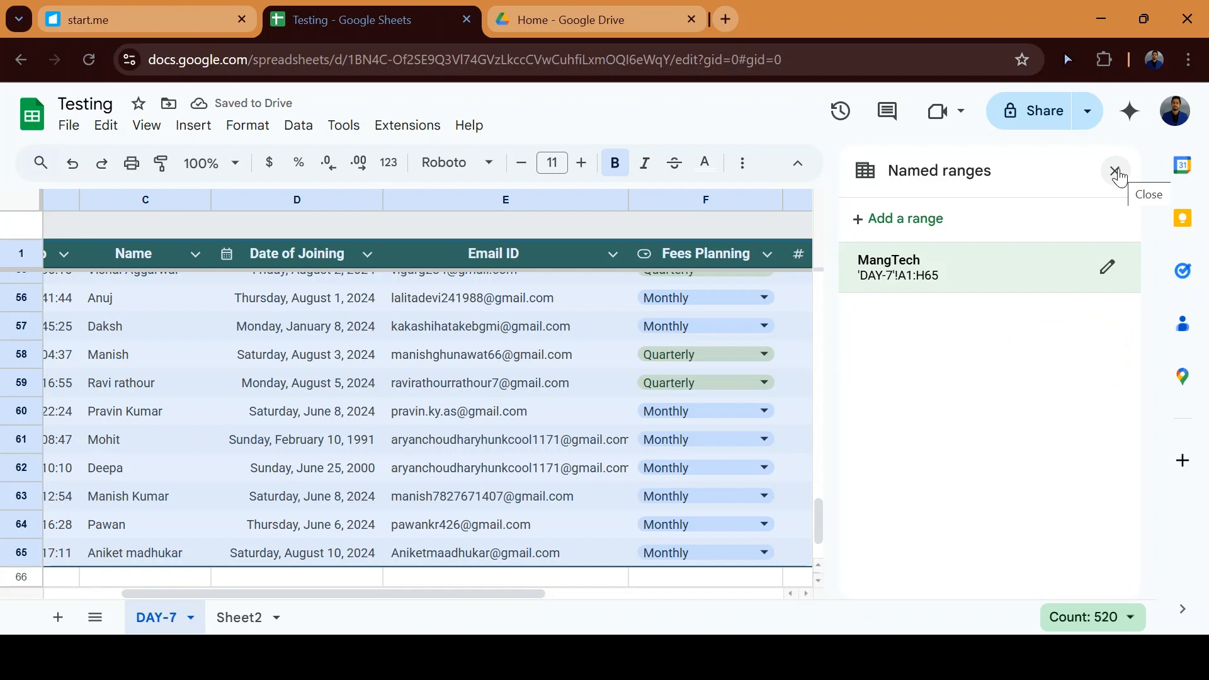
Step: Deselect the named table range and close the named ranges pane
click(515, 329)
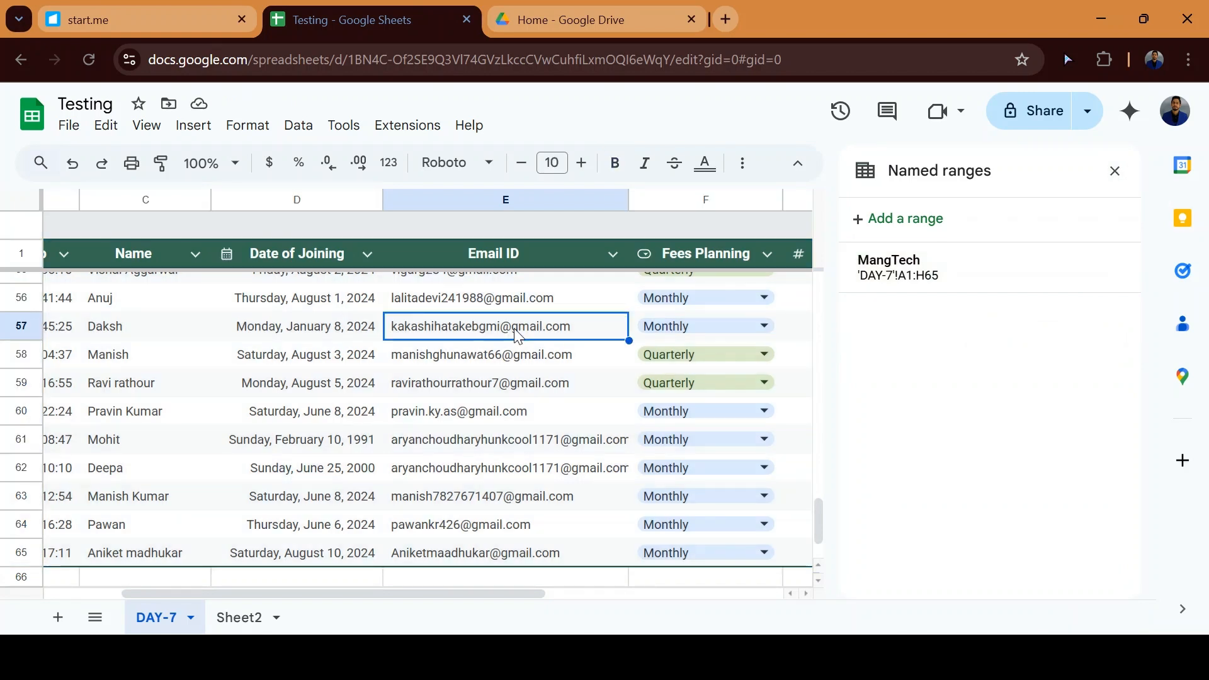
key(ctrl+Up)
click(458, 273)
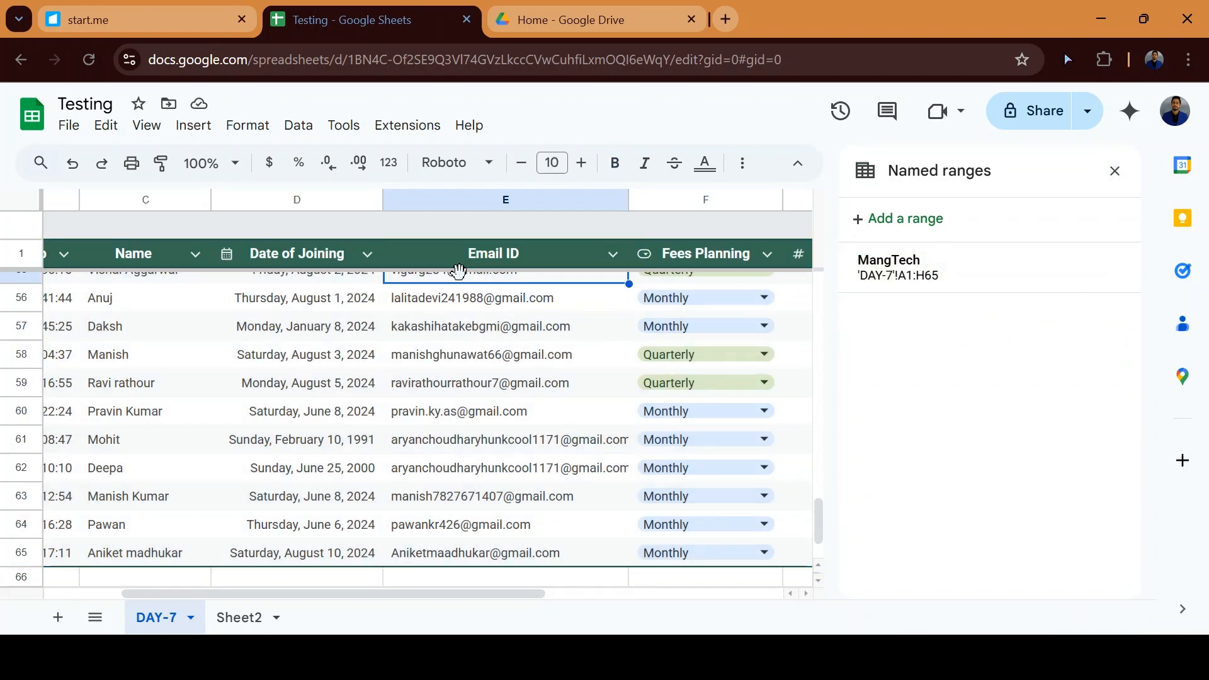
click(1114, 176)
click(839, 445)
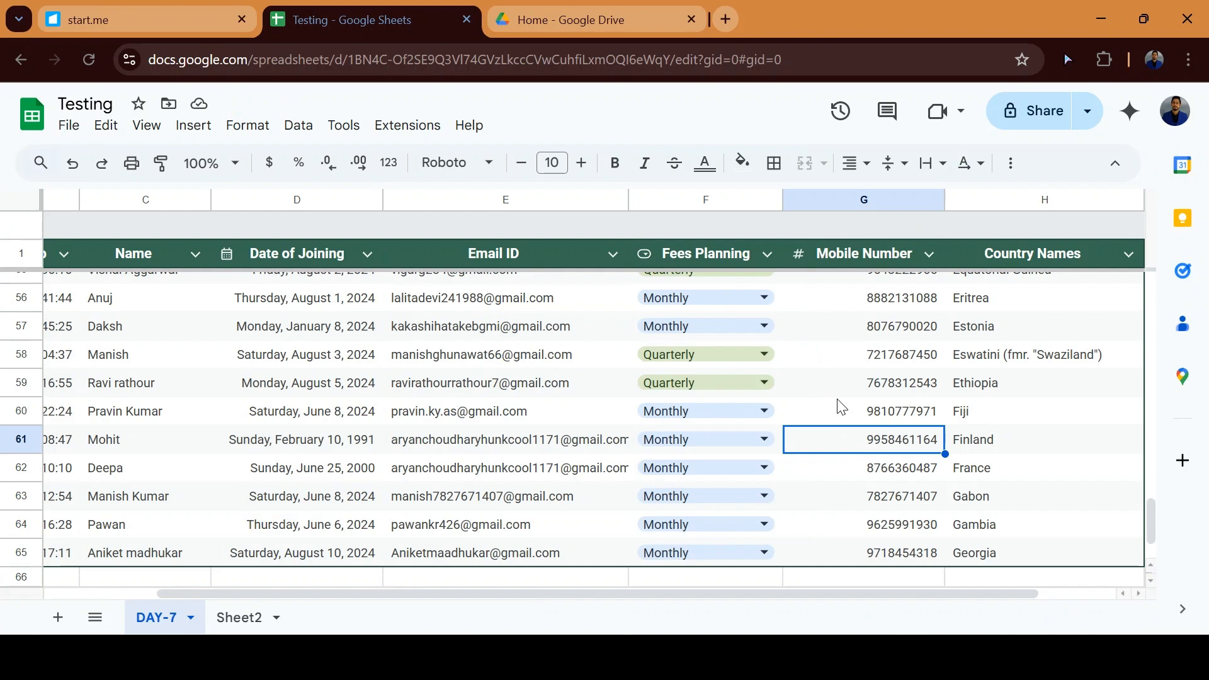
Step: Try to look up the MangTech range with an @ mention in empty cell I3, and discard the entry
key(ctrl+Home)
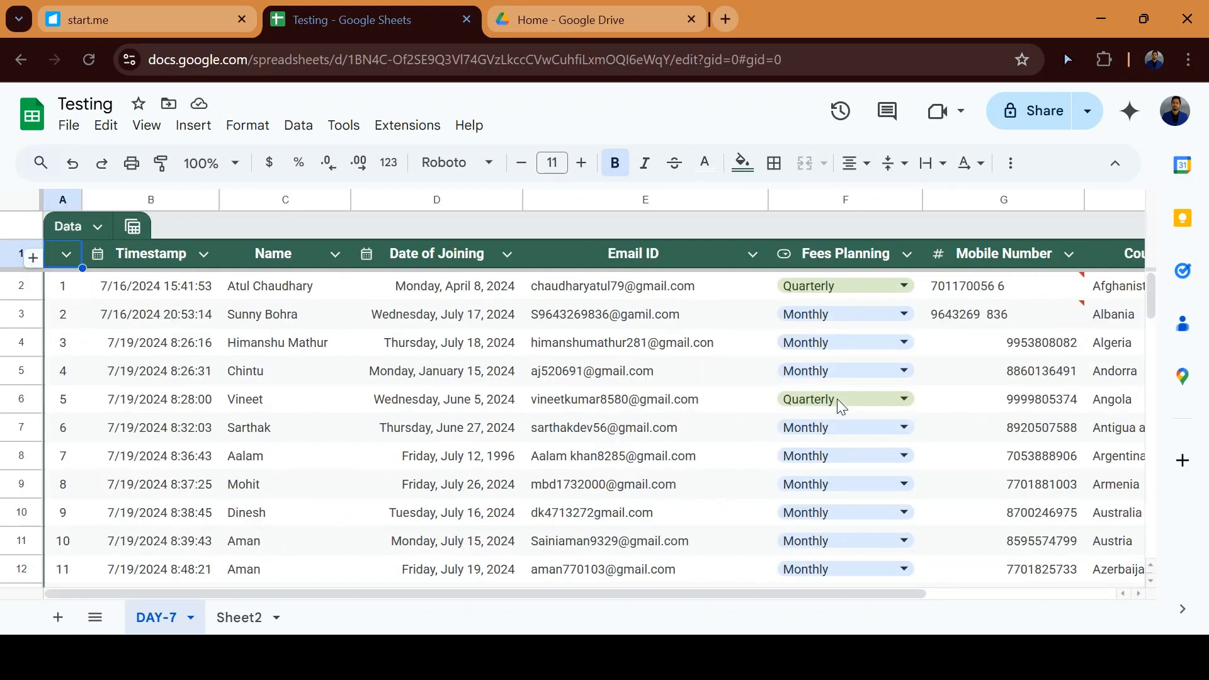
key(ctrl+Right)
key(Right)
key(Down)
key(Down)
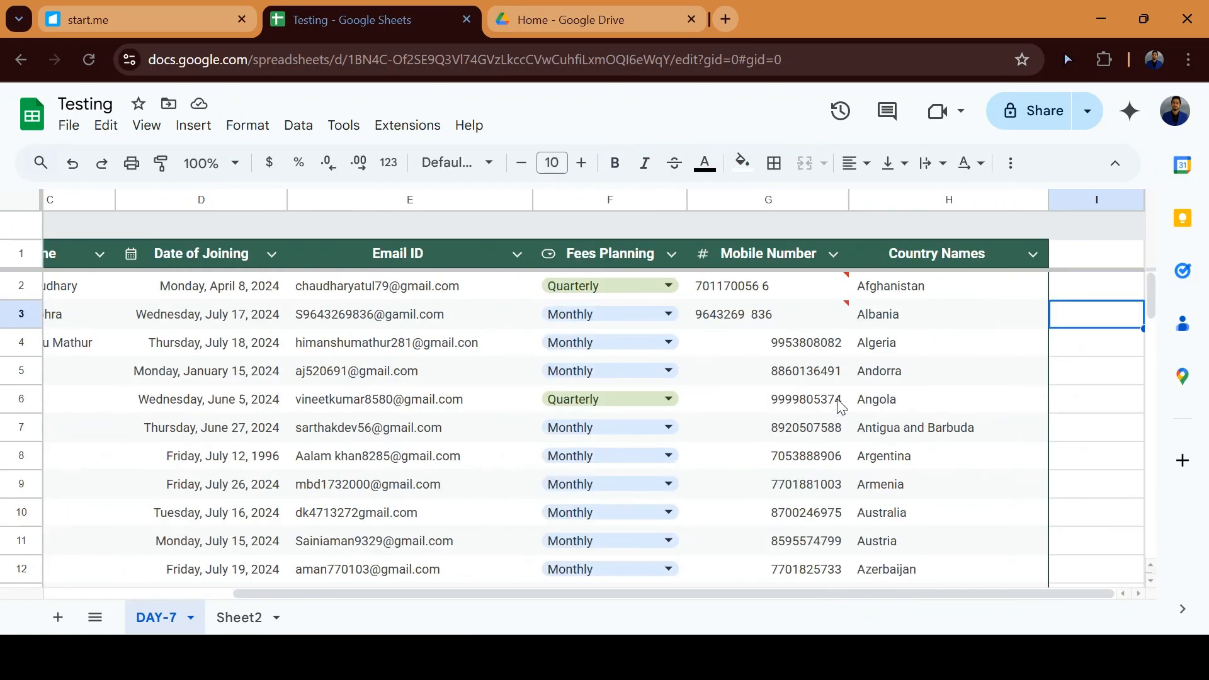
text(@man)
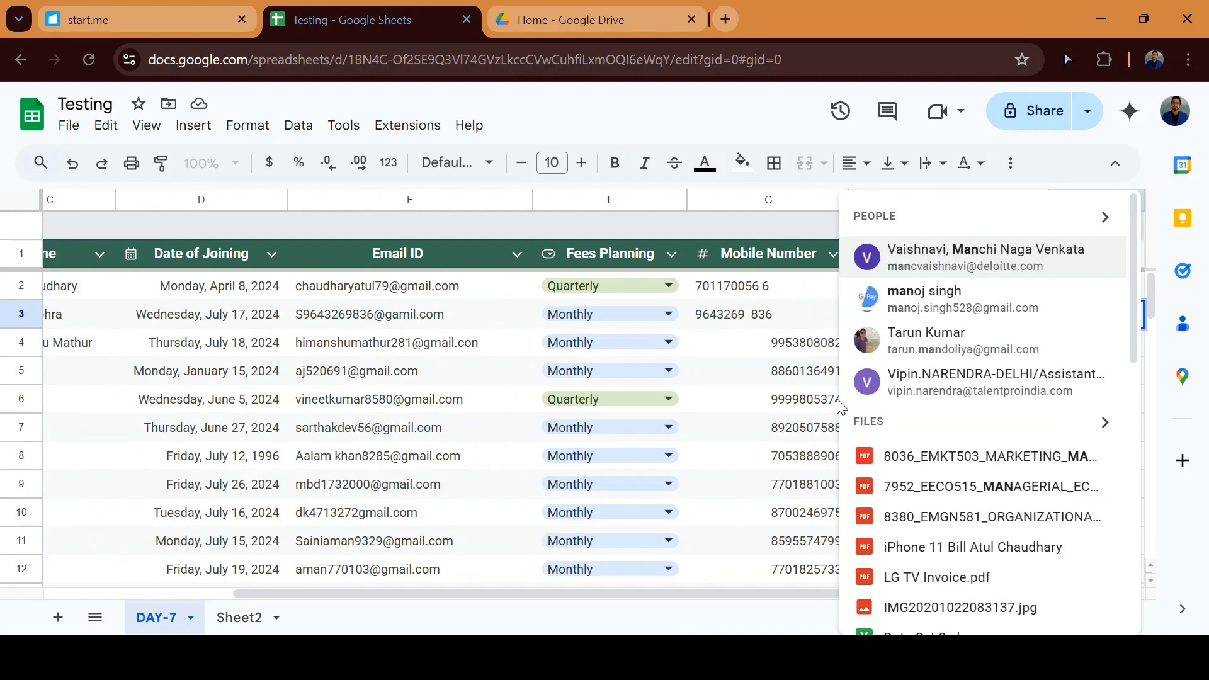
text(i)
text(trec)
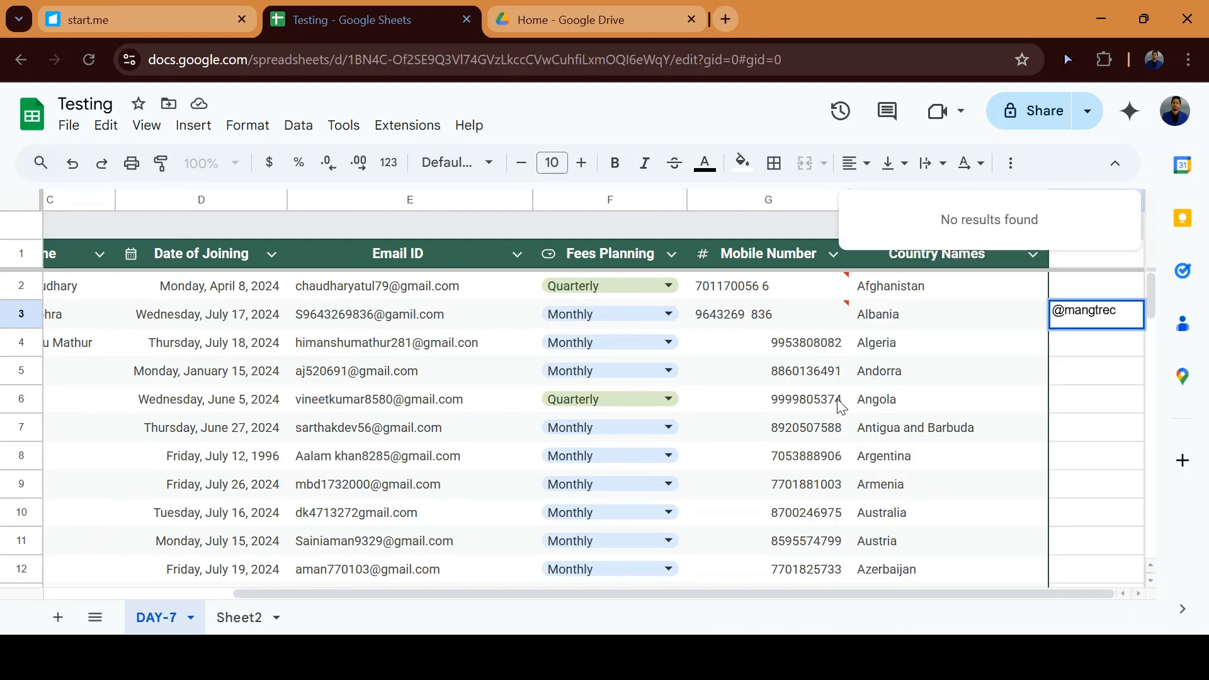
key(BackSpace)
key(BackSpace)
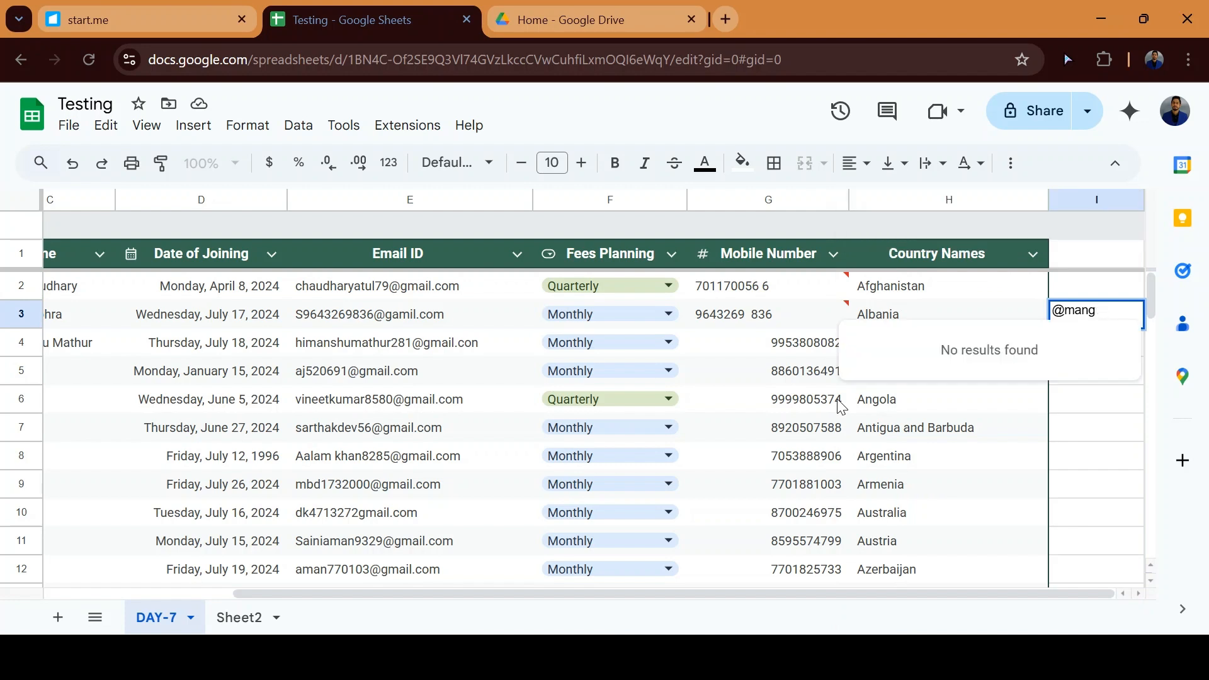
key(Escape)
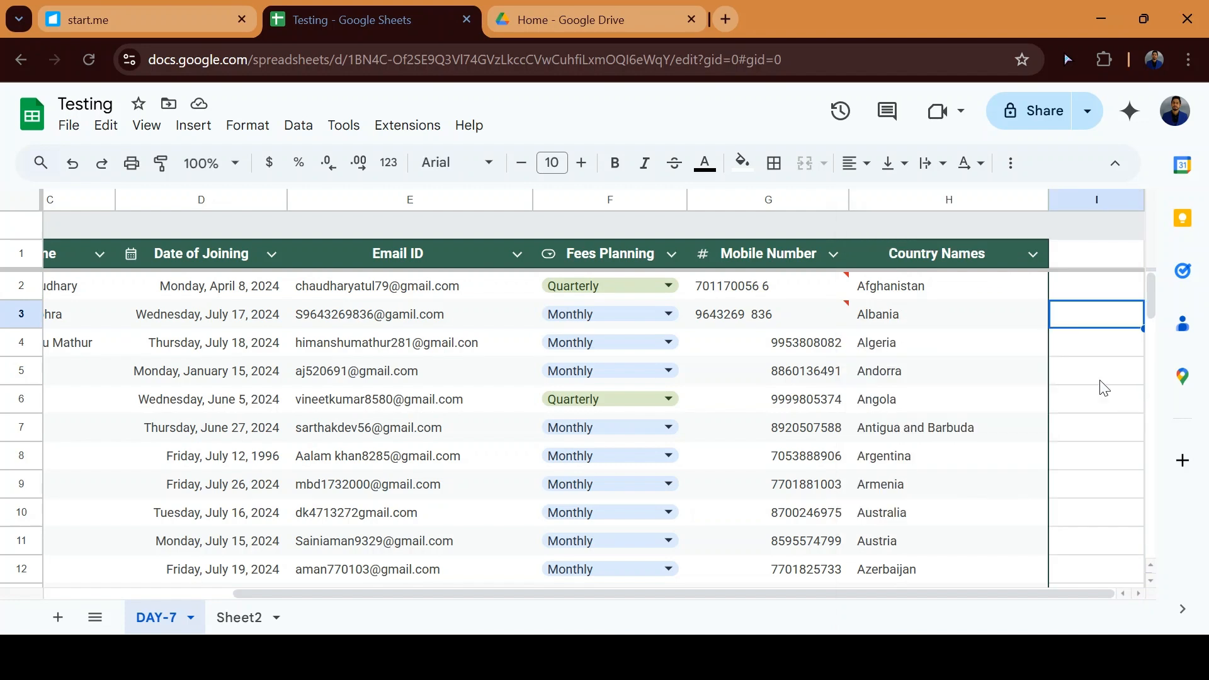
click(1082, 296)
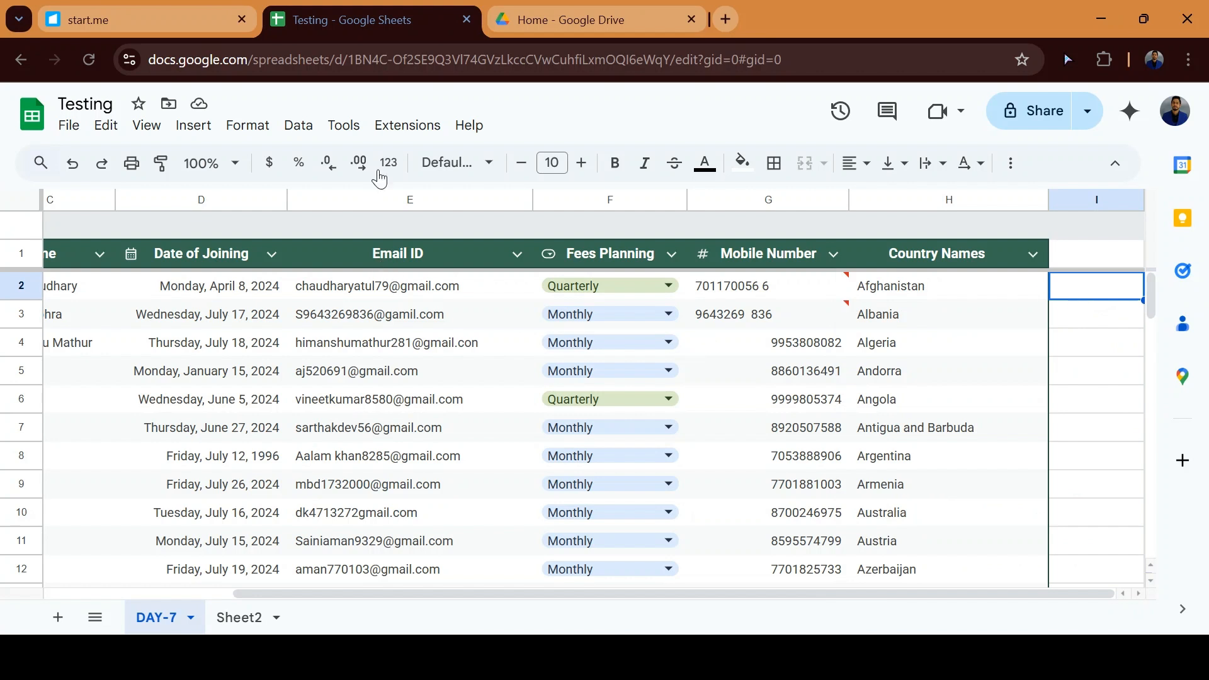
click(295, 129)
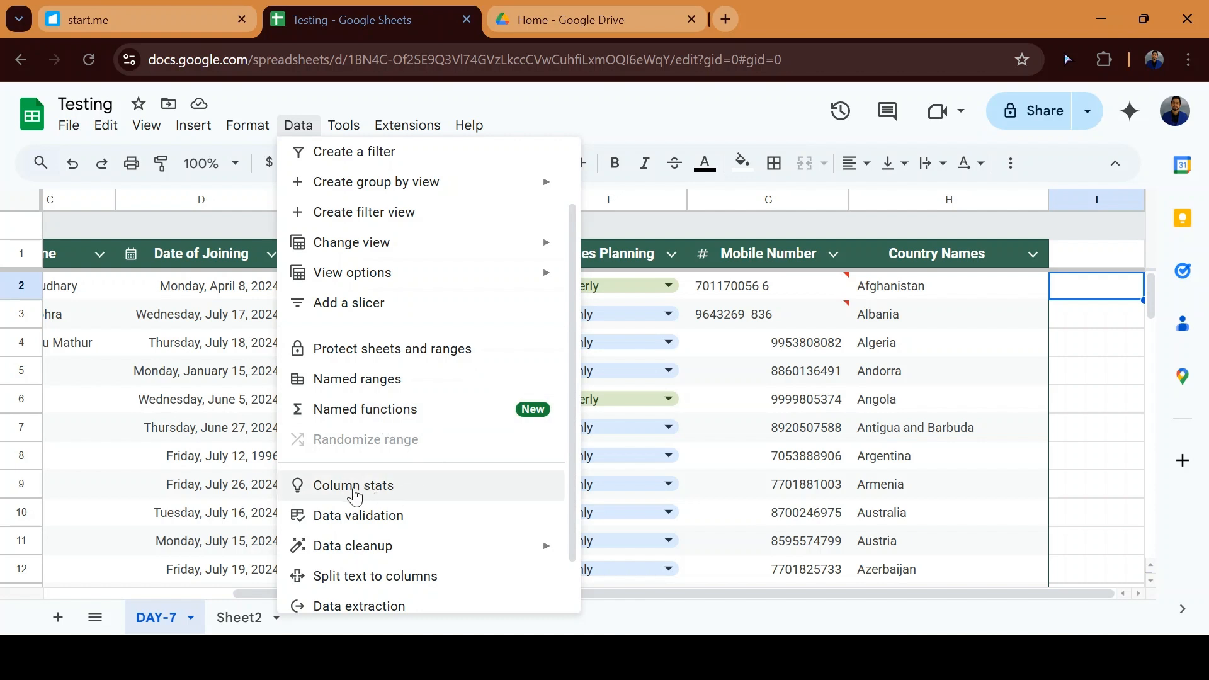
click(879, 377)
Step: Select the Name column's header cell and show the column stats for that column
key(ctrl+Up)
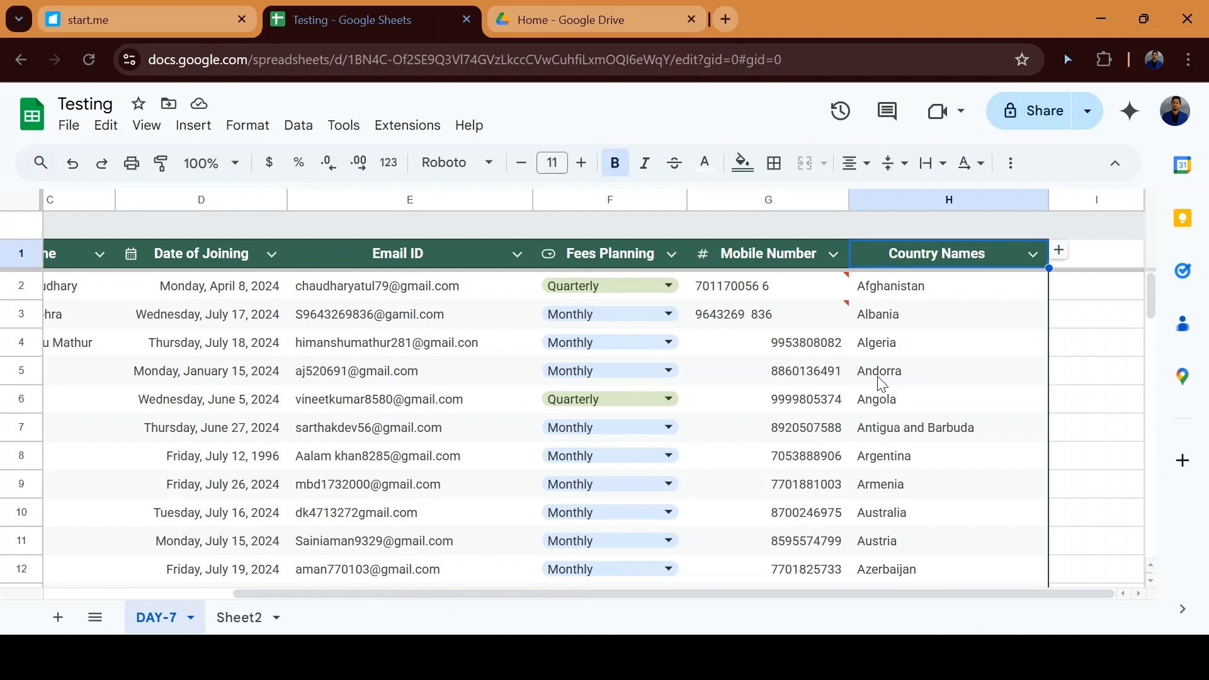
key(ctrl+Left)
key(Down)
key(Up)
key(Right)
key(ctrl+shift+Down)
key(Right)
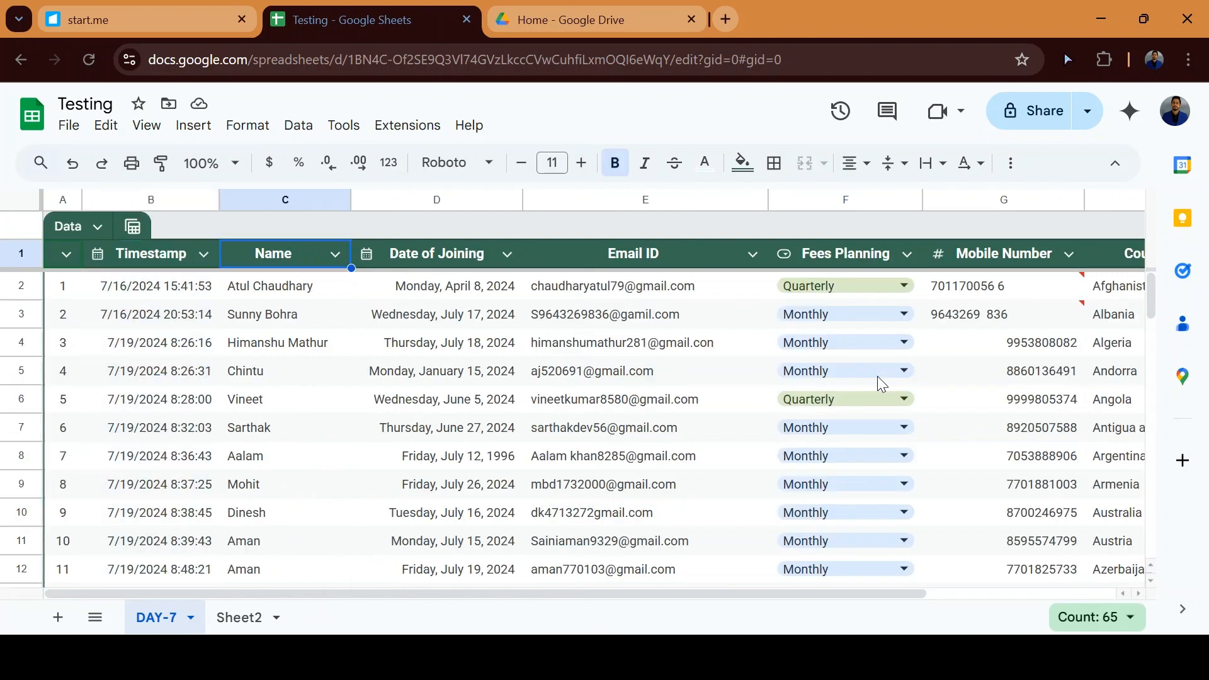
key(Right)
key(Right)
key(Right)
key(Left)
key(Left)
key(Left)
key(Left)
key(Right)
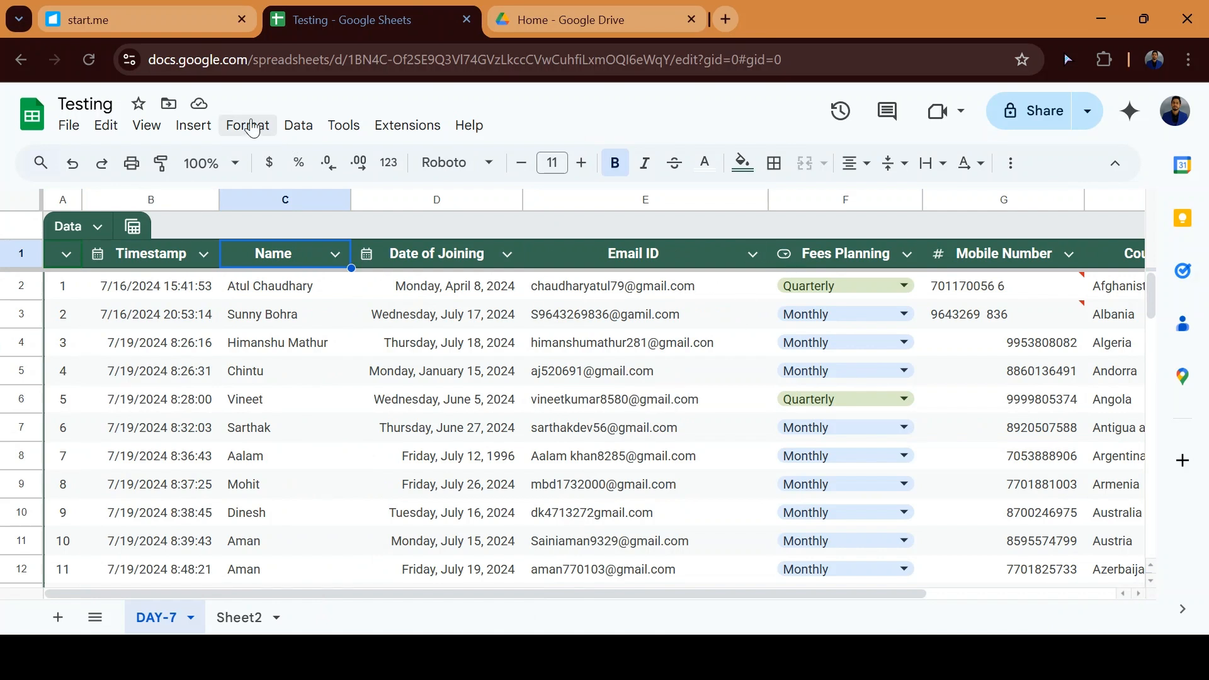
click(304, 131)
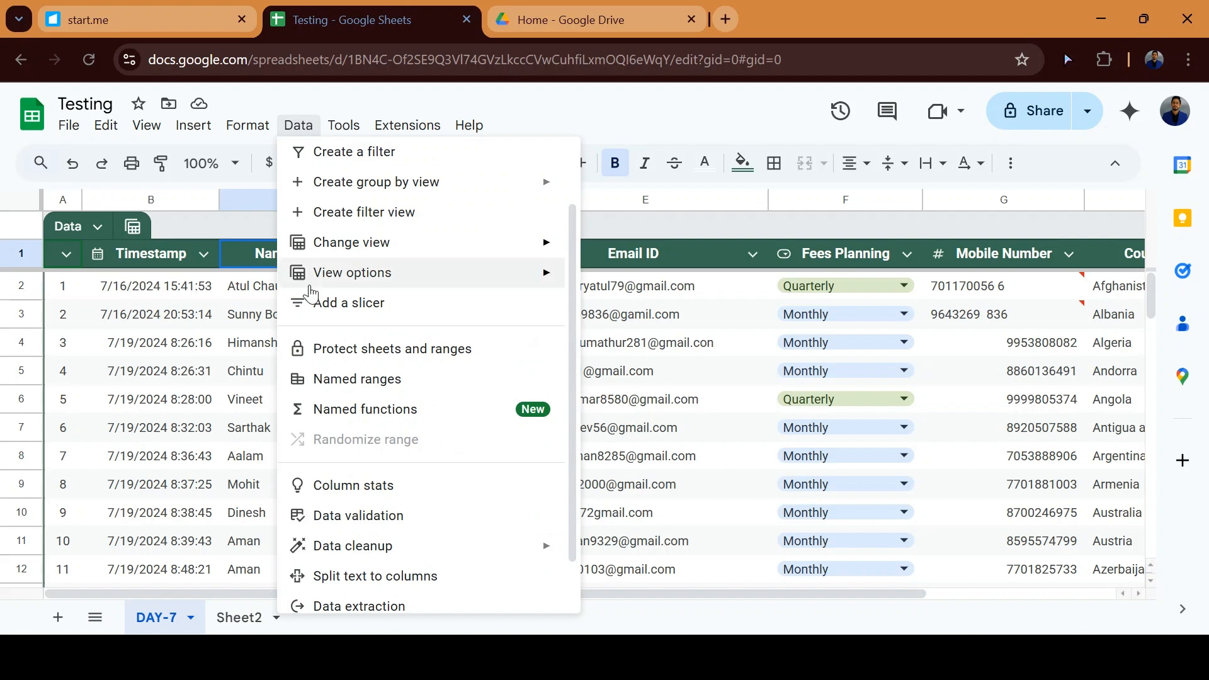
click(336, 485)
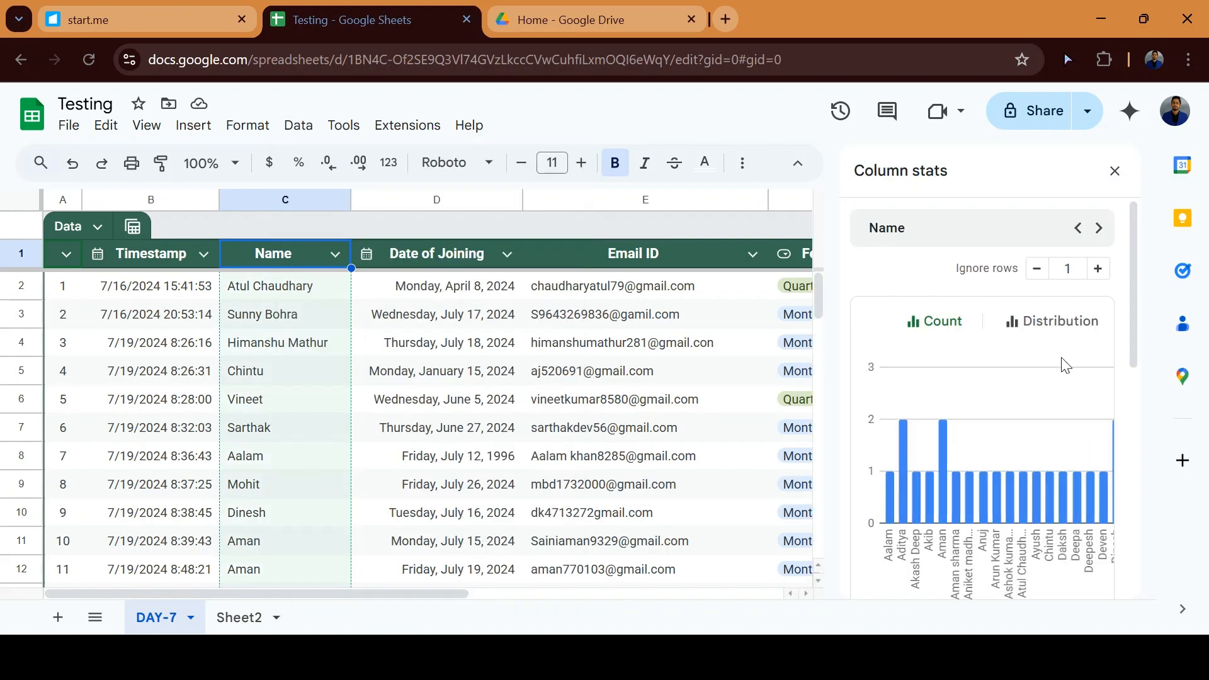
Step: Examine the count chart for Name, and advance the column stats through Date of Joining and Email ID to Fees Planning
mouse_move(1008, 509)
click(1099, 229)
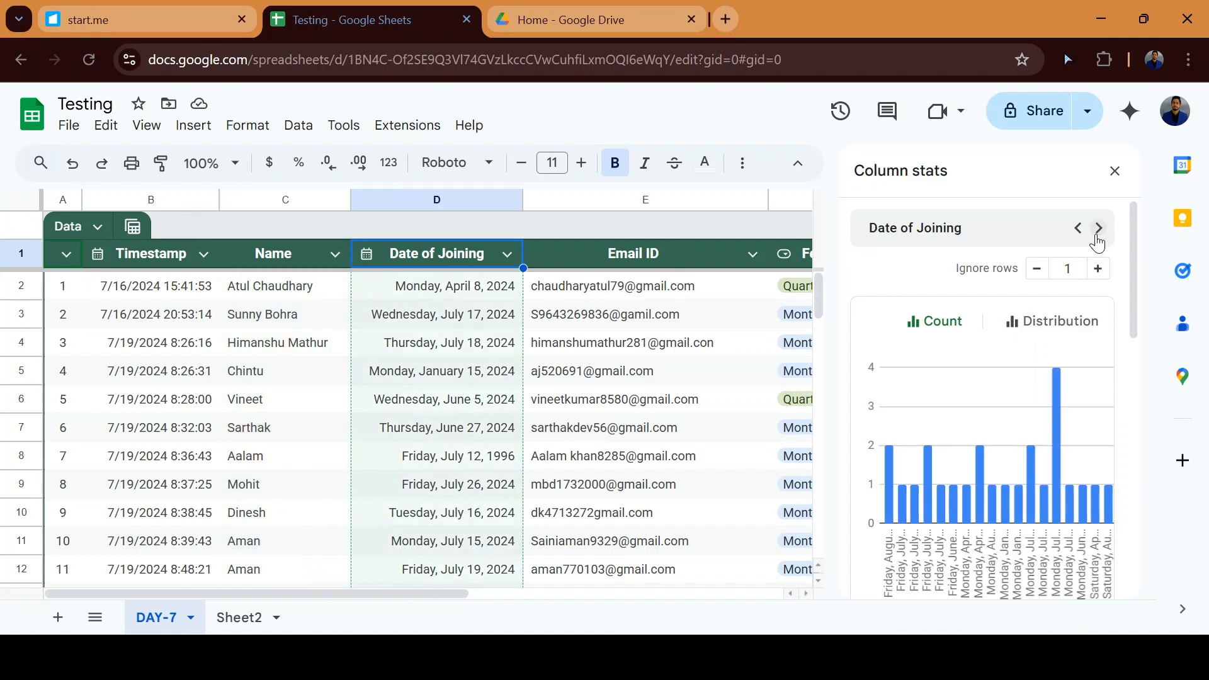
click(1099, 229)
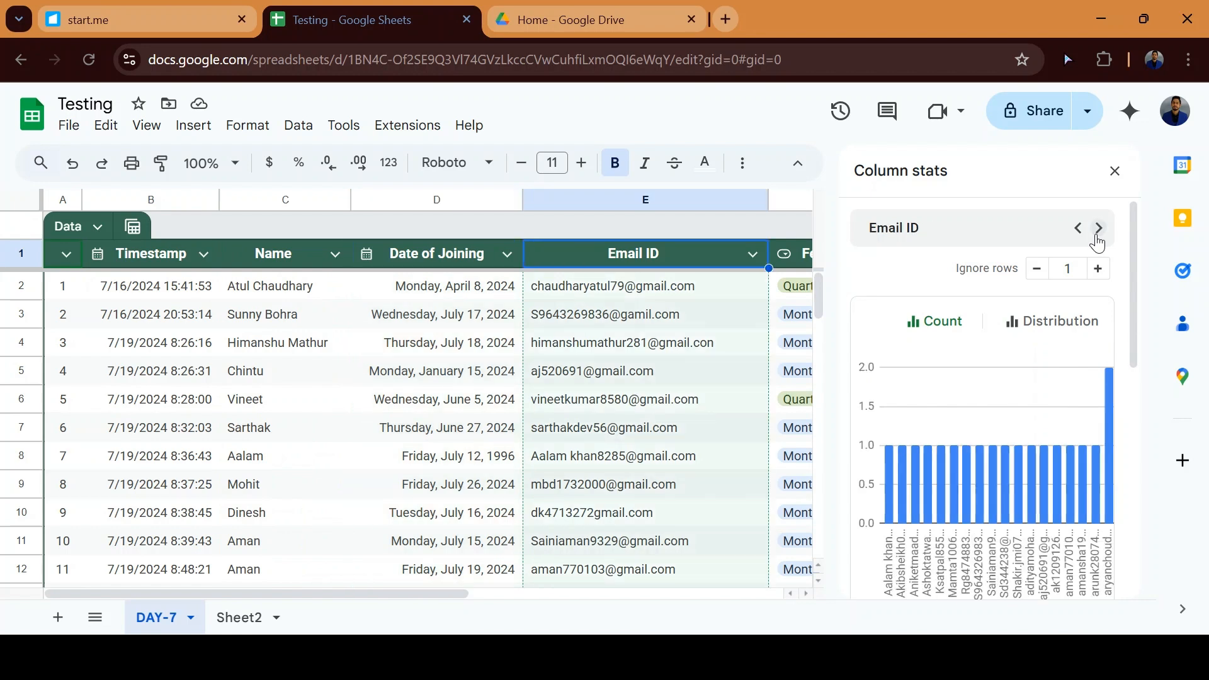
click(1098, 230)
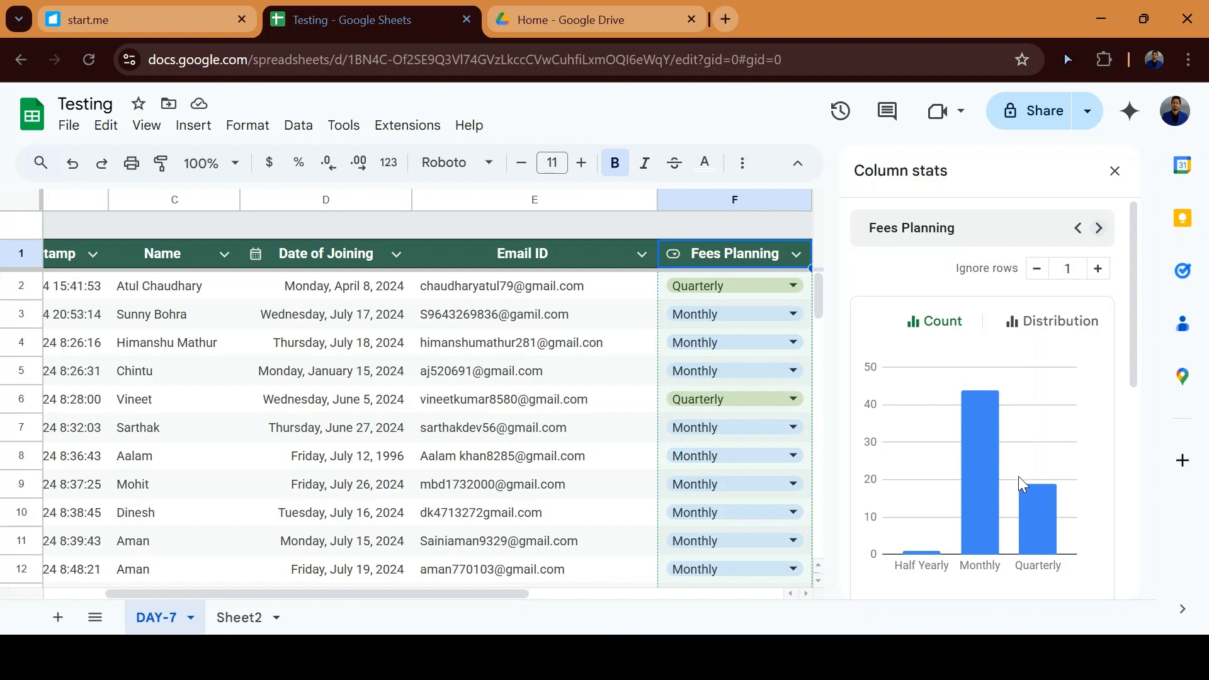
Step: Raise the number of ignored rows to 6 in the Fees Planning column stats
mouse_move(973, 503)
mouse_move(1043, 507)
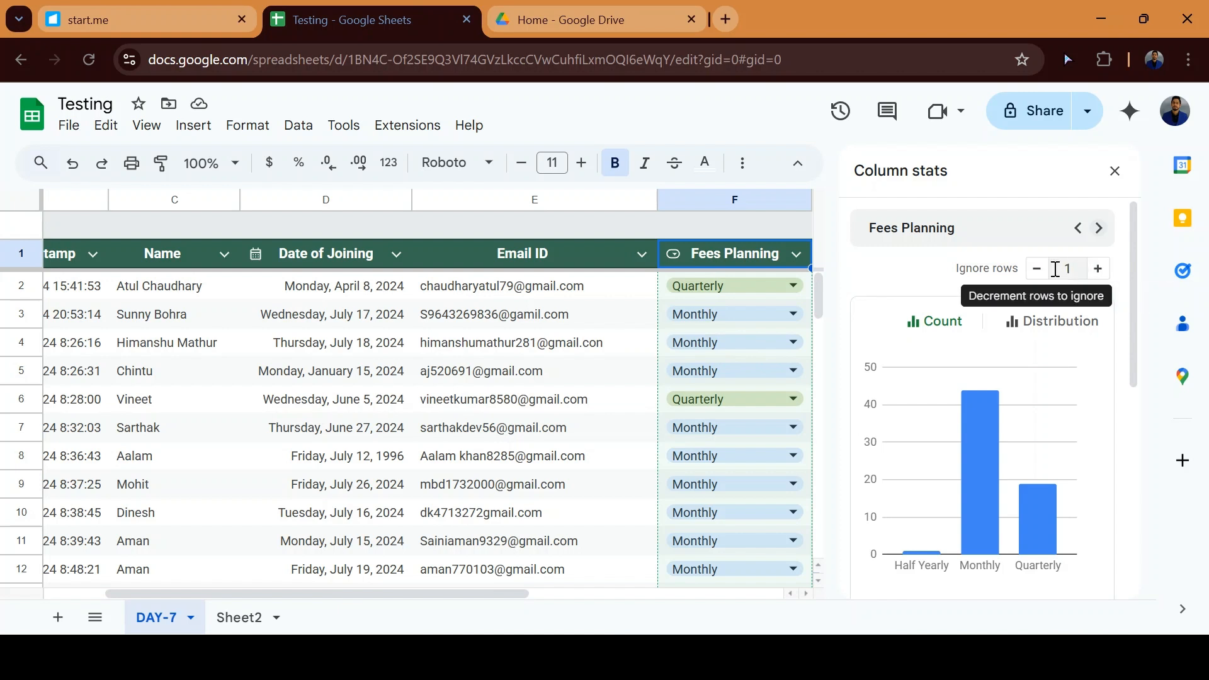
click(1097, 269)
click(1098, 269)
click(1098, 269)
click(1097, 268)
click(1098, 269)
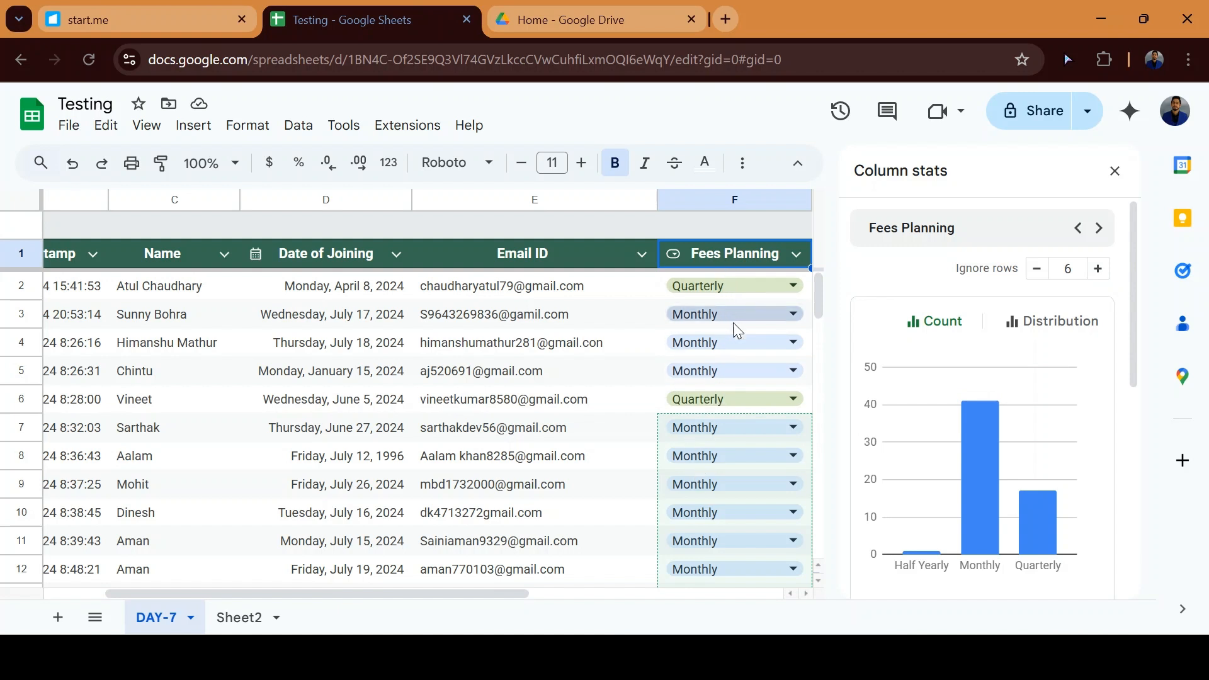
Step: Set the ignored rows in the Fees Planning column stats back to 1
click(1035, 271)
click(1036, 271)
click(1036, 271)
click(1036, 270)
click(1036, 271)
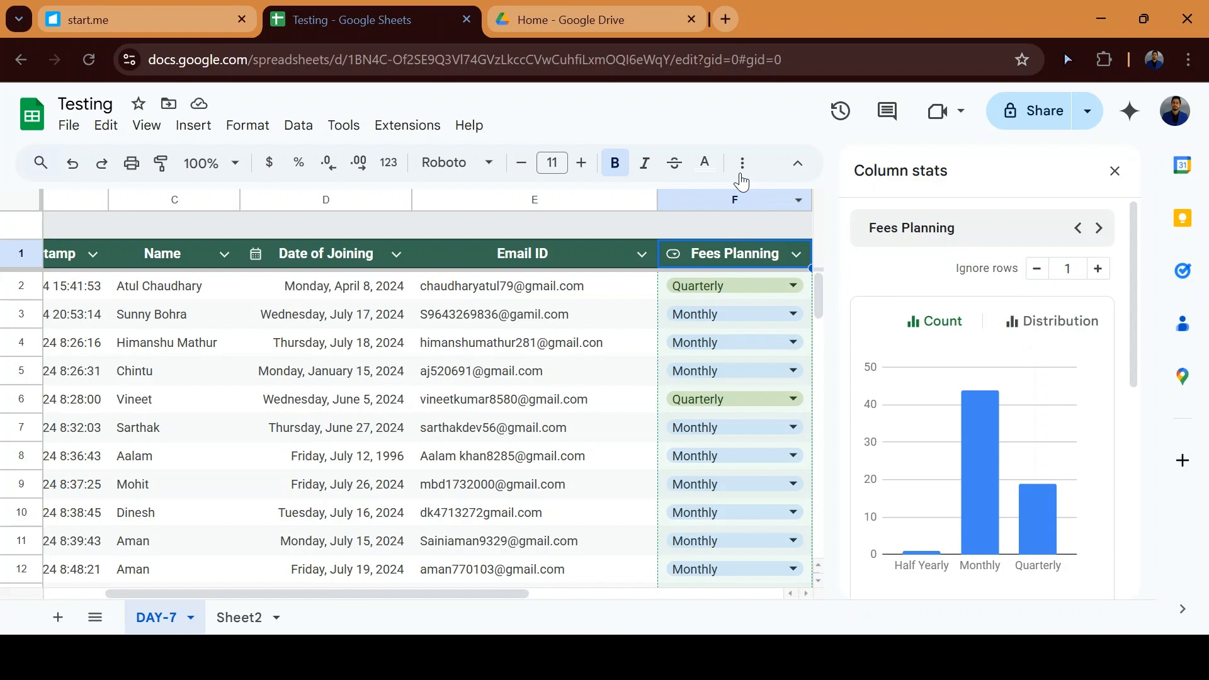
Step: Check the available data cleanup commands and close the column stats pane
click(293, 125)
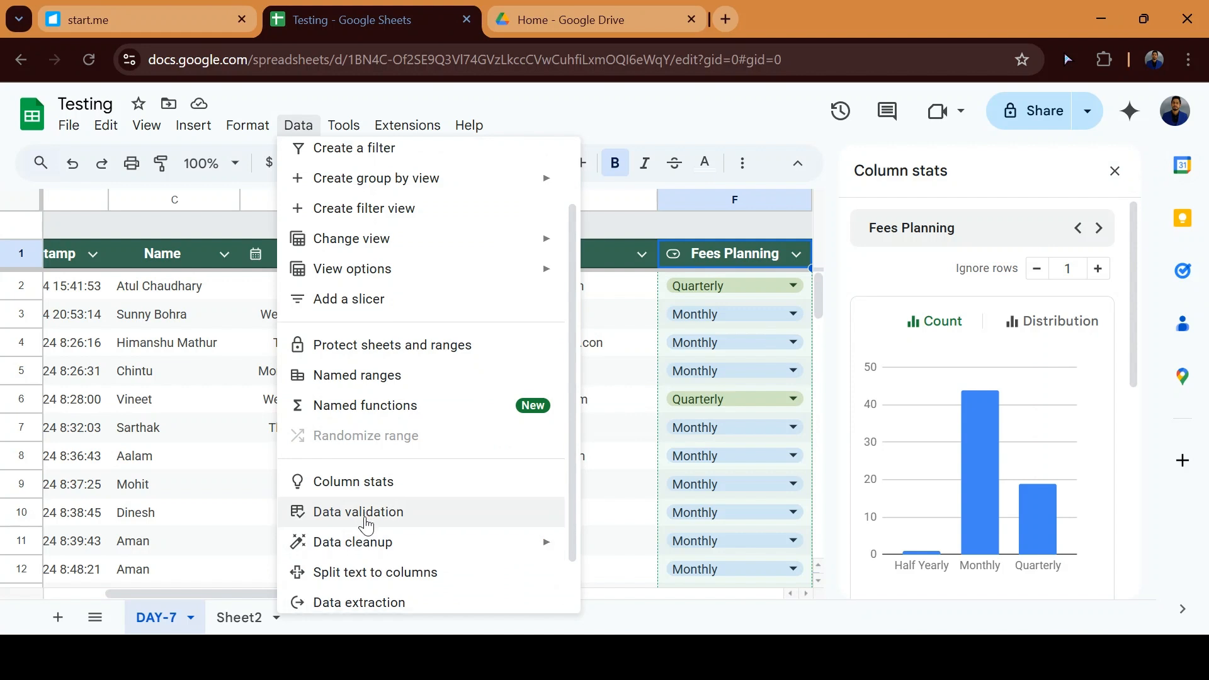
scroll(367, 537, down, 1)
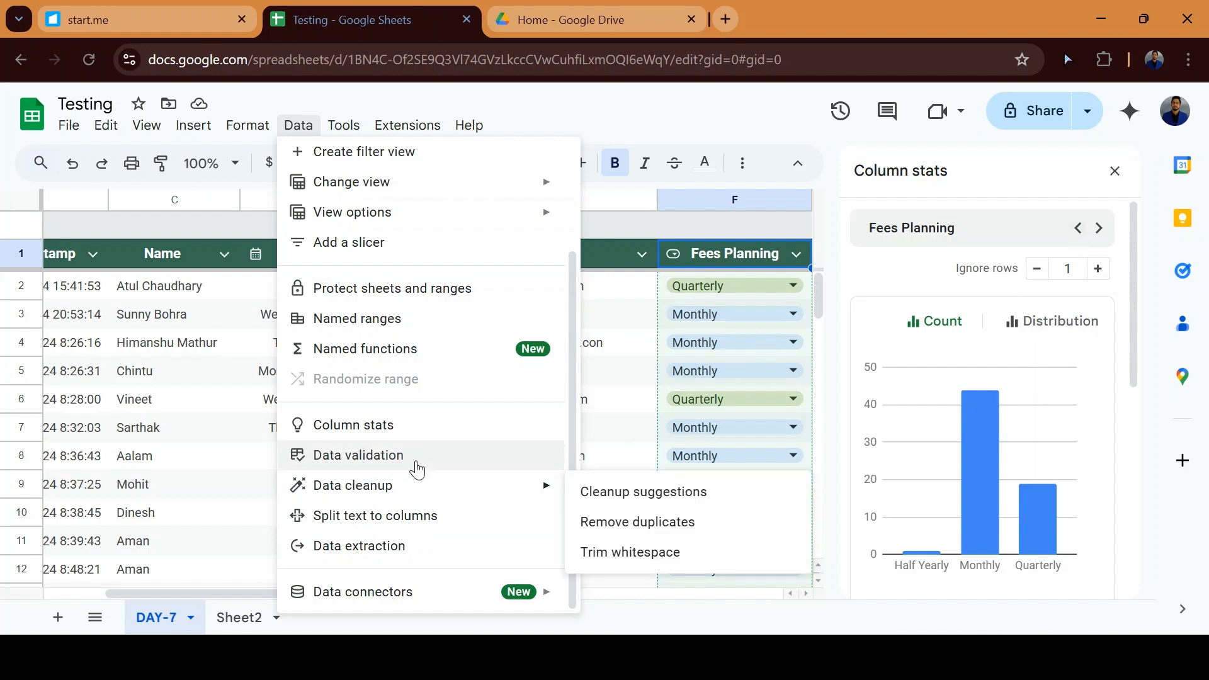
mouse_move(413, 488)
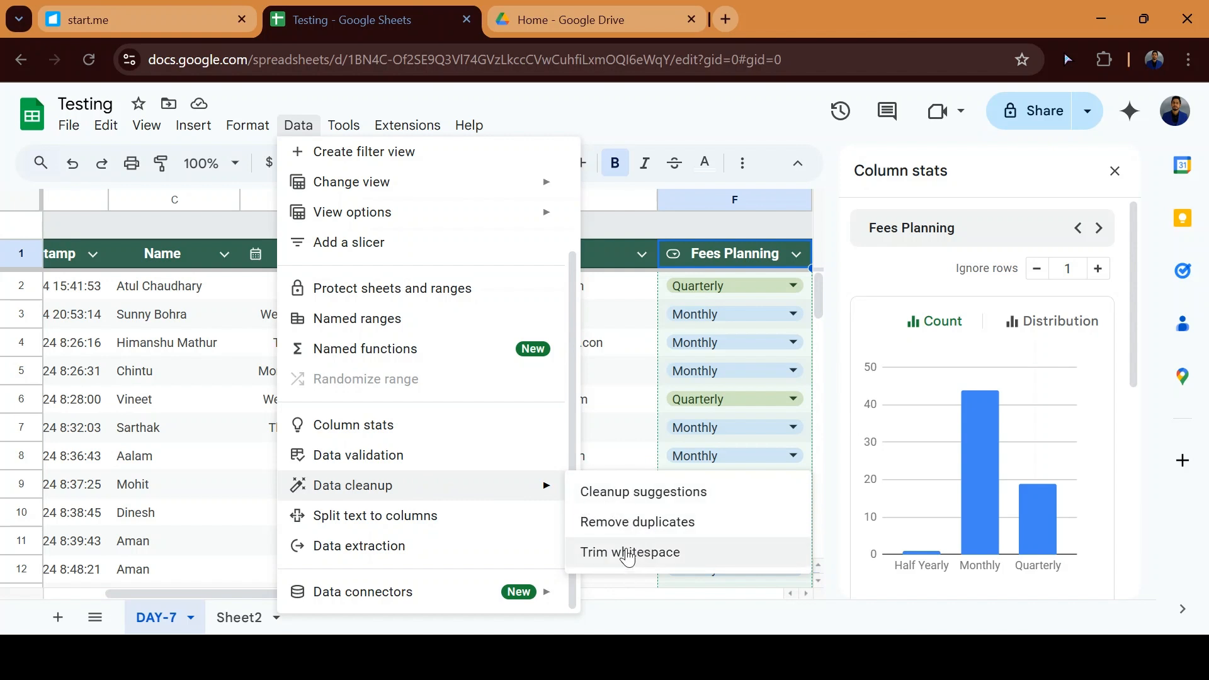
click(1115, 171)
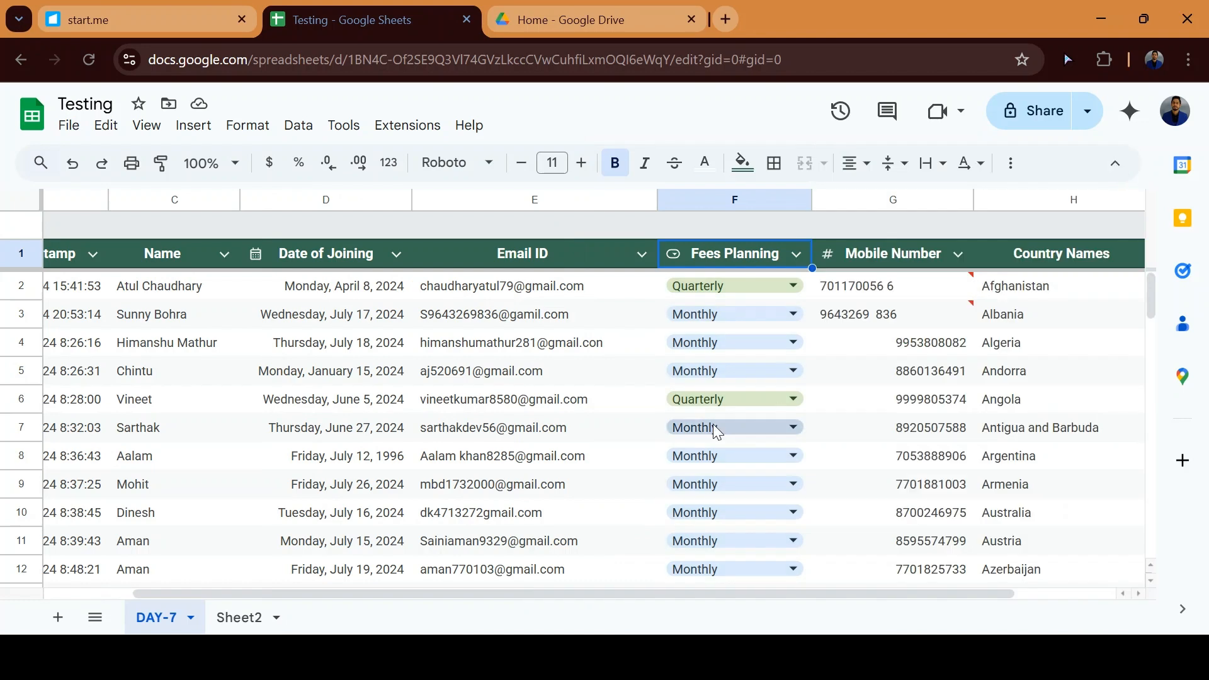
Step: Select all the table data from a cell in the Name column and show its cleanup suggestions
click(230, 315)
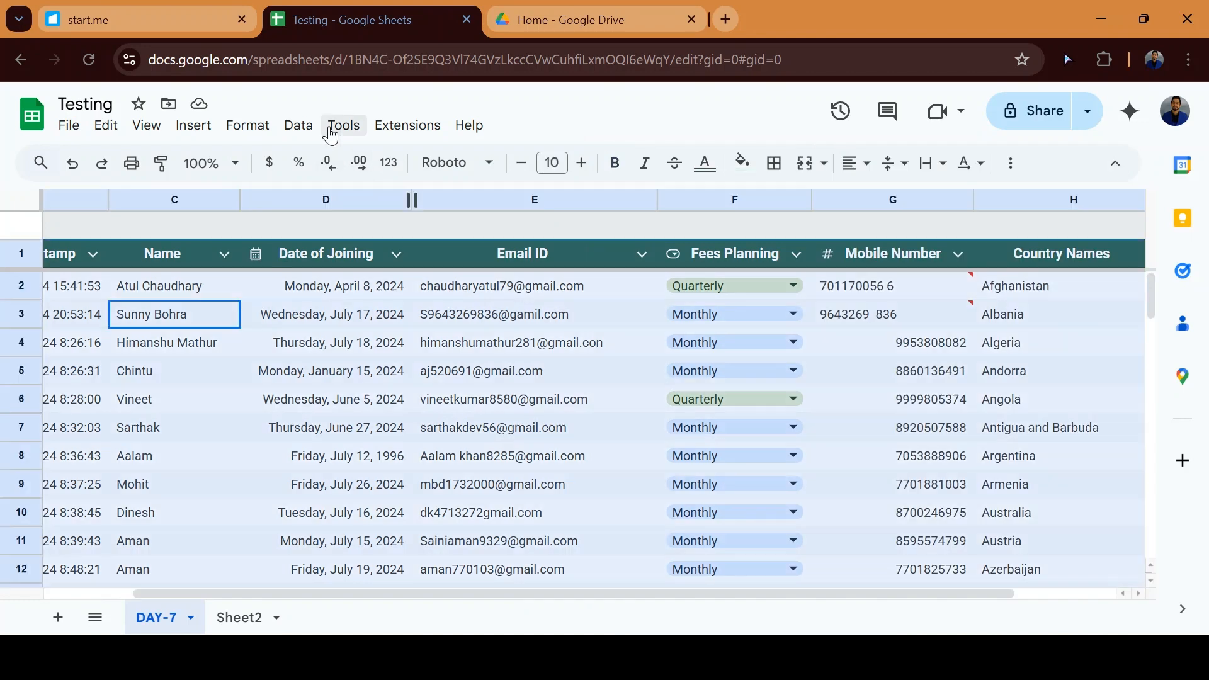
key(ctrl+a)
click(298, 126)
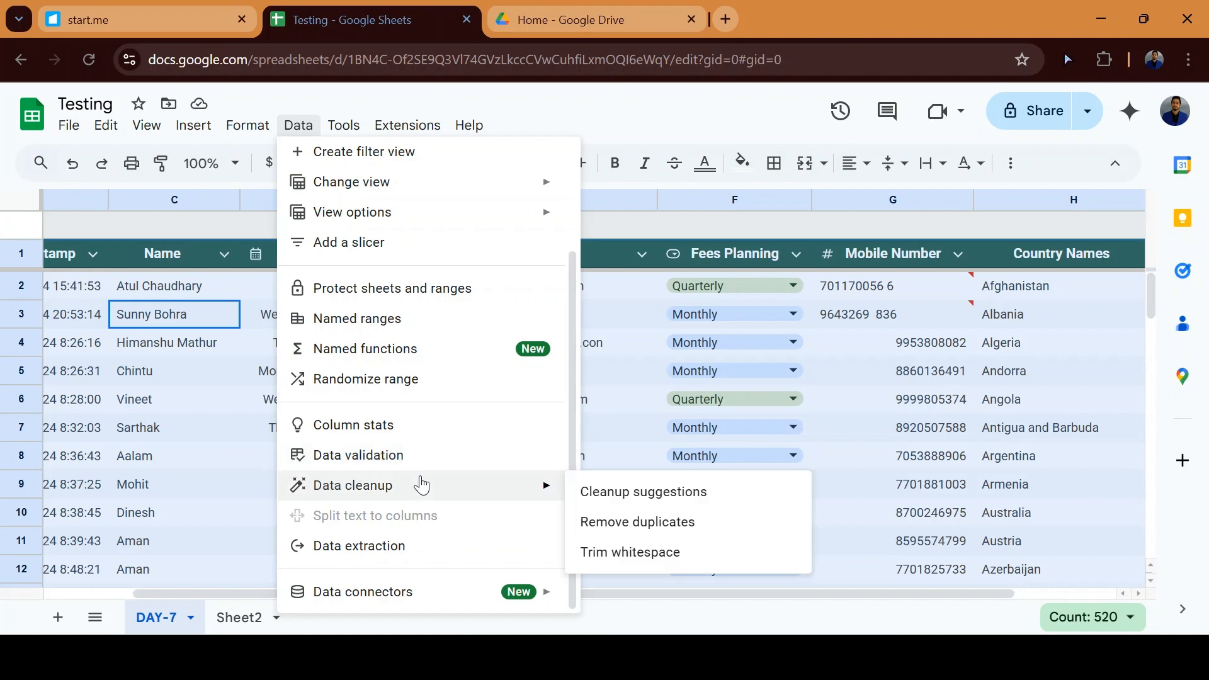
click(619, 493)
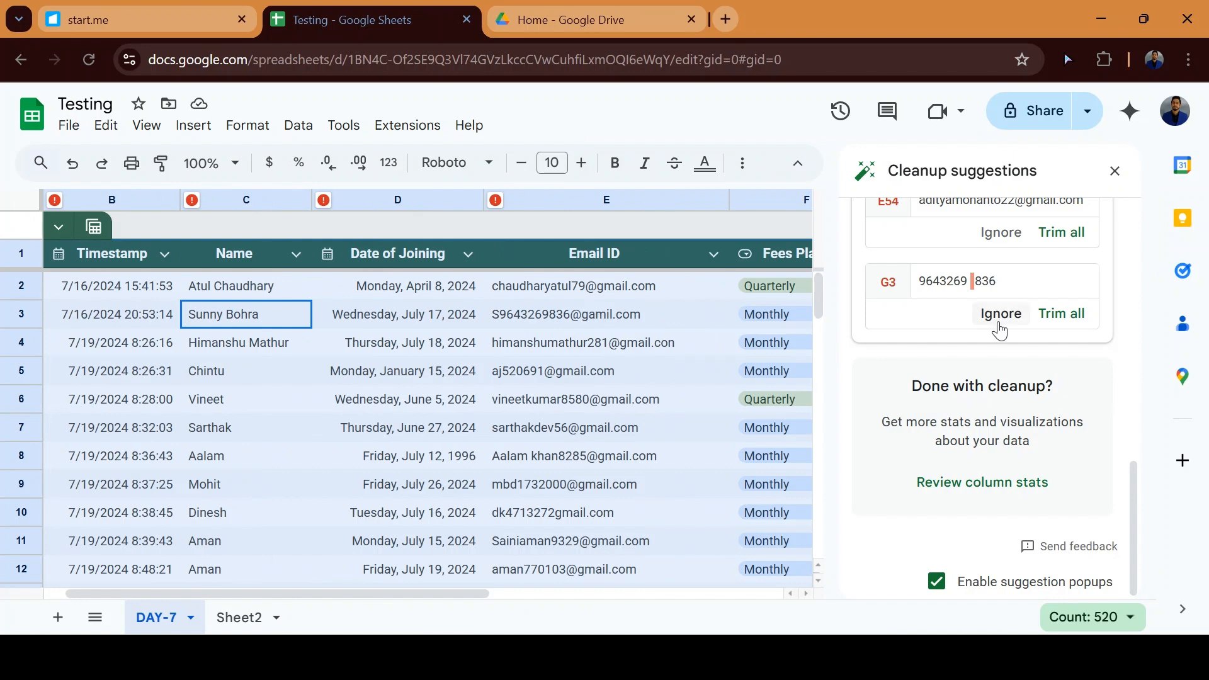
Step: Examine the column format and whitespace cleanup suggestions for the Timestamp, Name, Date of Joining, Email ID and Mobile Number columns
scroll(991, 326, up, 2)
scroll(991, 326, up, 2)
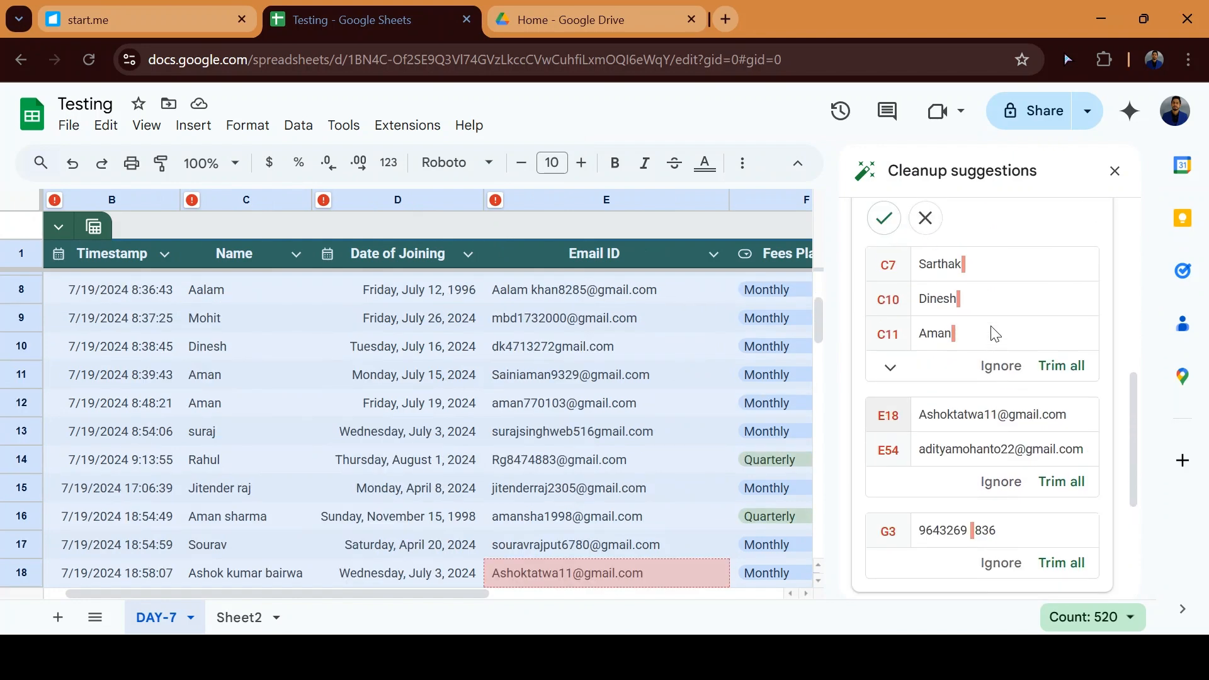
scroll(995, 334, up, 3)
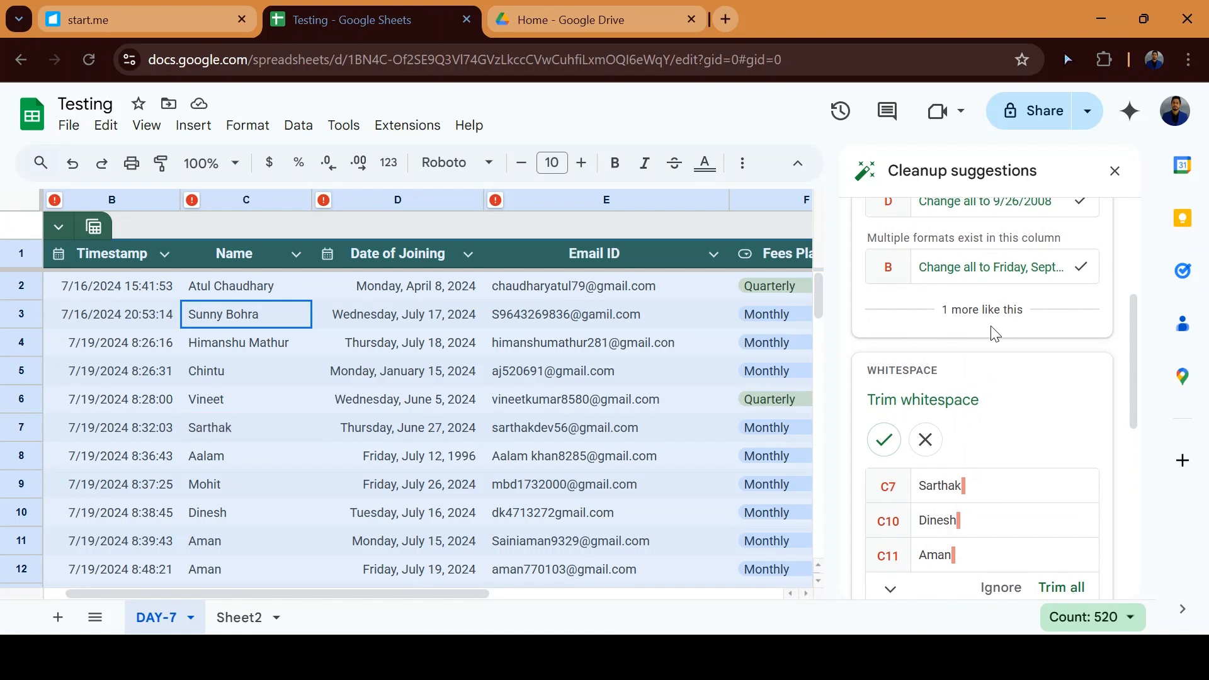
scroll(995, 334, up, 3)
scroll(994, 334, up, 2)
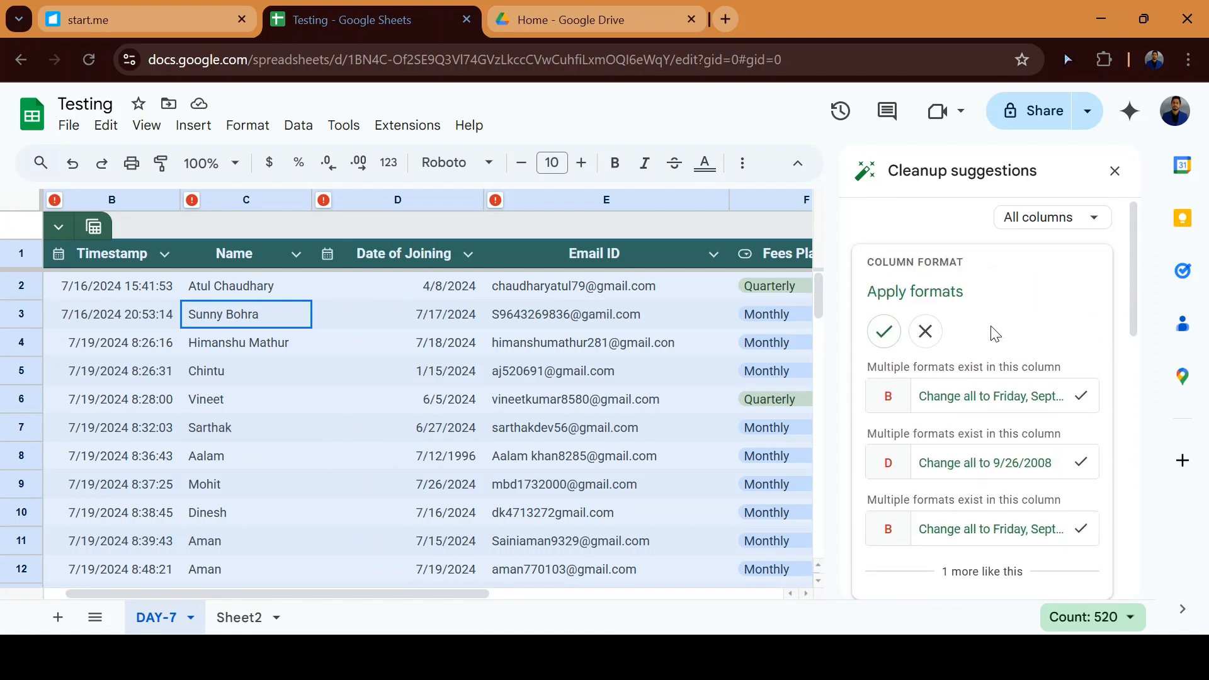
scroll(994, 332, down, 4)
scroll(995, 326, down, 2)
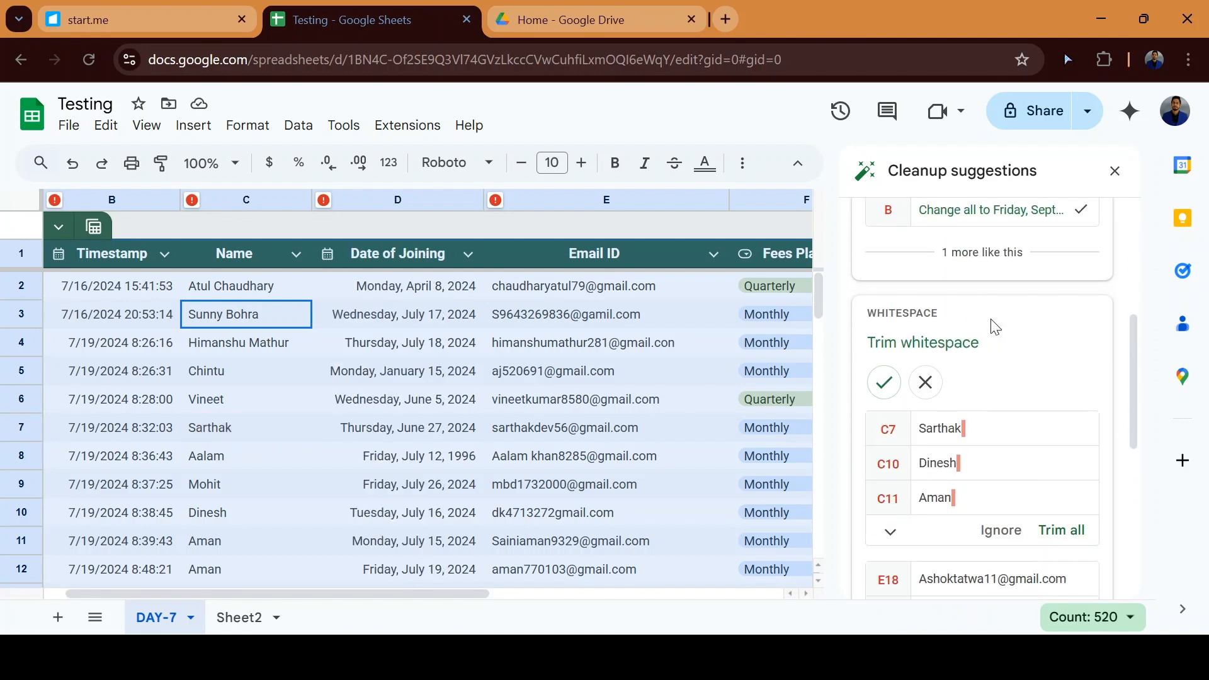
scroll(994, 327, down, 3)
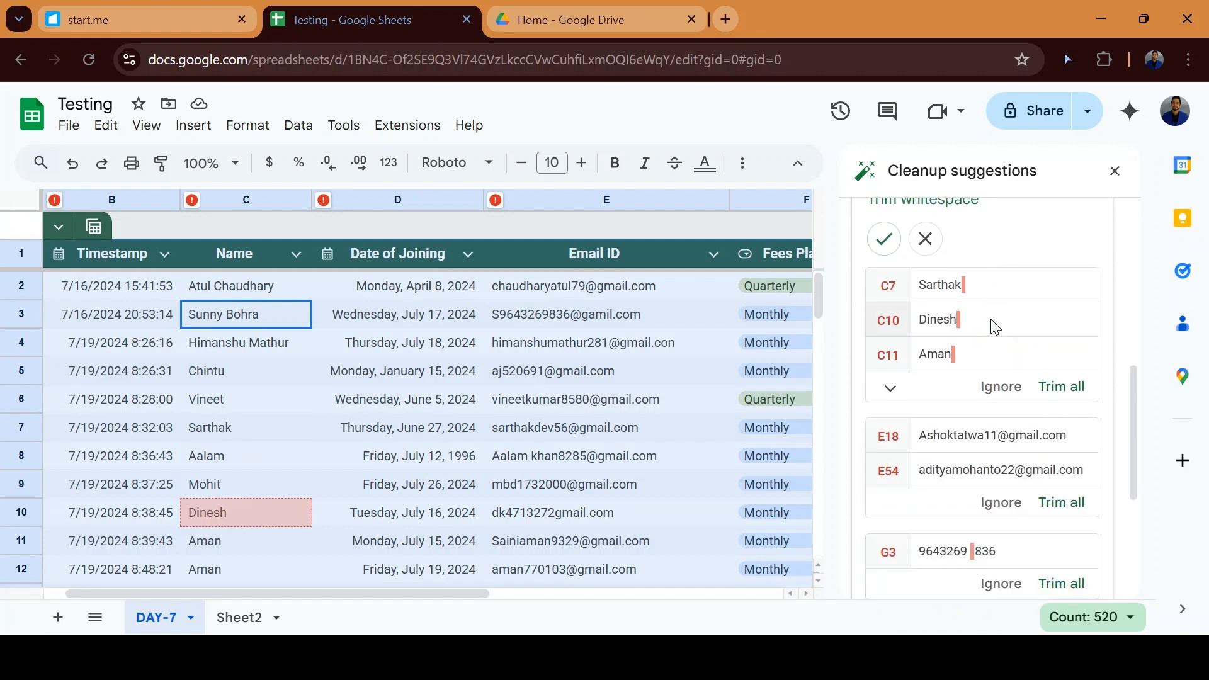
scroll(994, 326, down, 1)
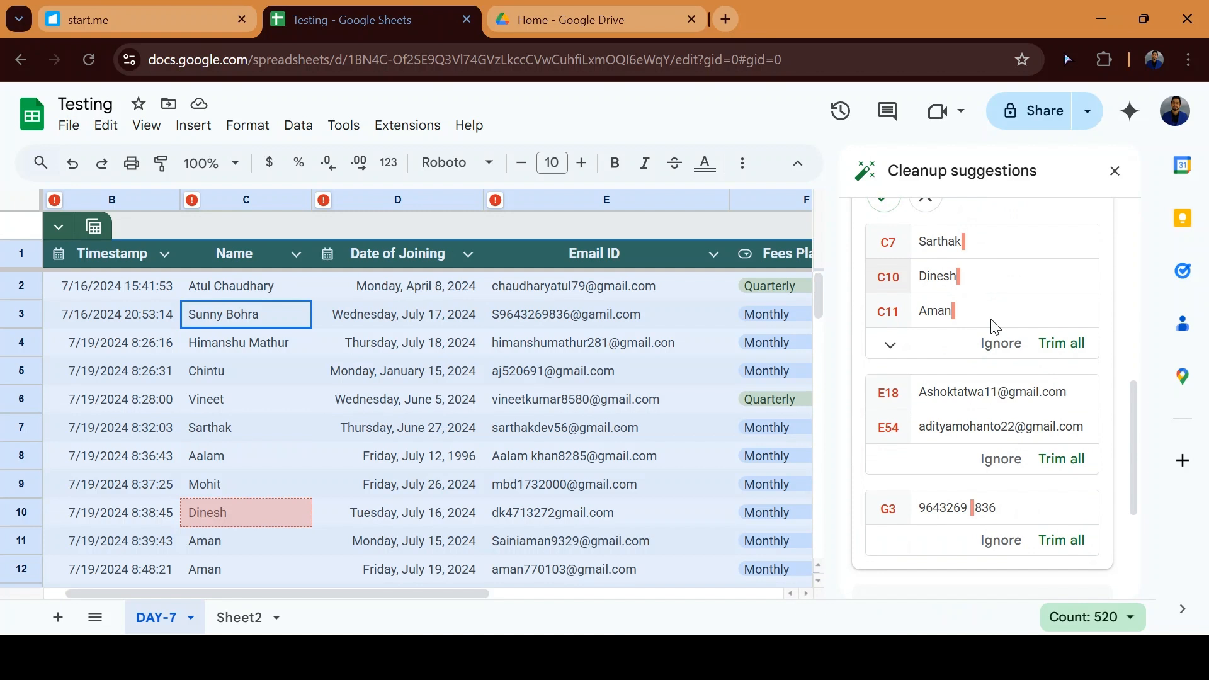
scroll(995, 327, up, 1)
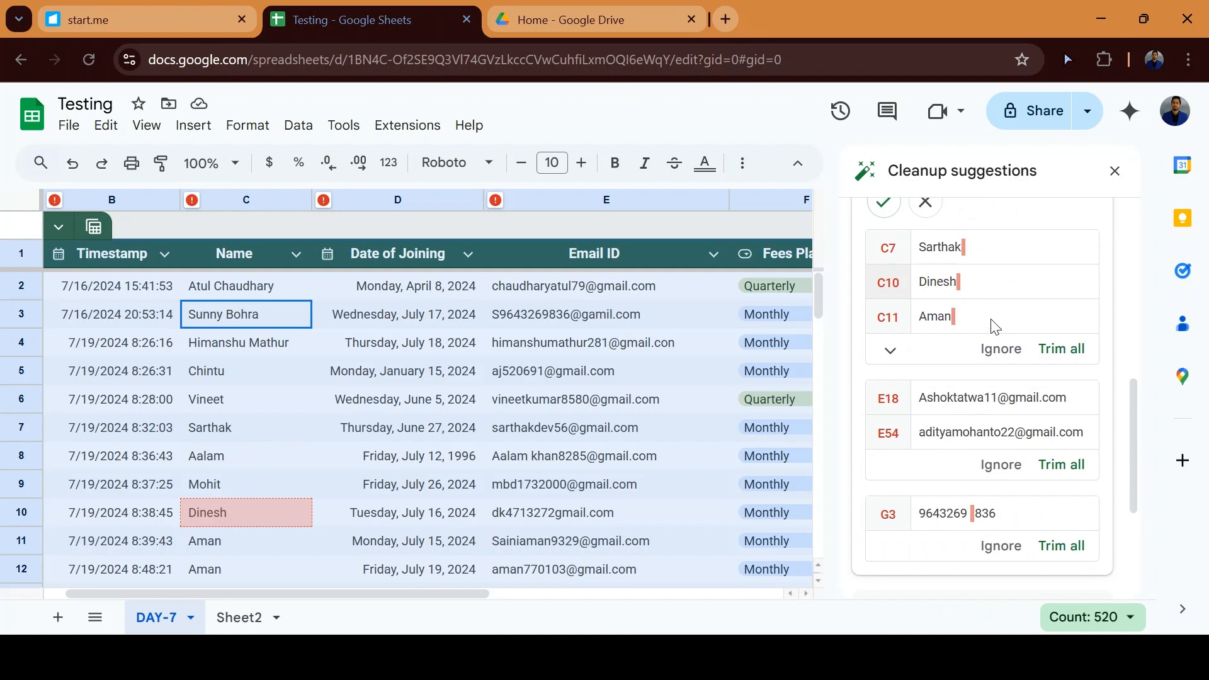
scroll(993, 326, up, 1)
scroll(994, 326, down, 3)
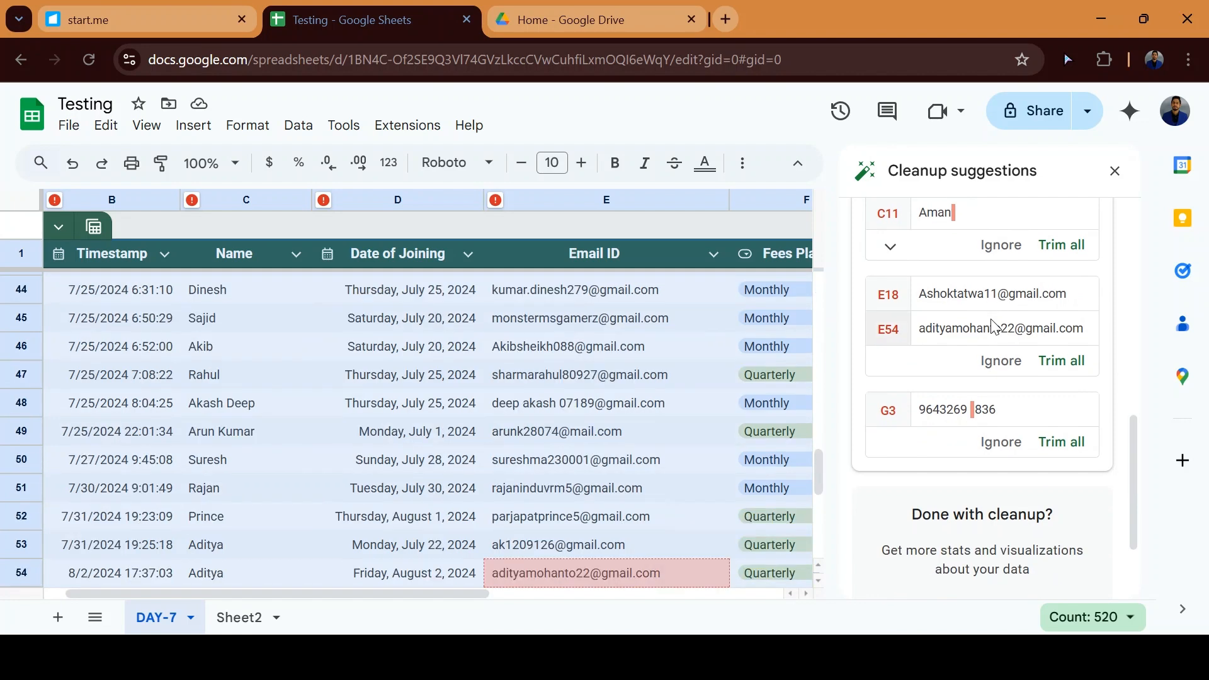
scroll(992, 320, up, 1)
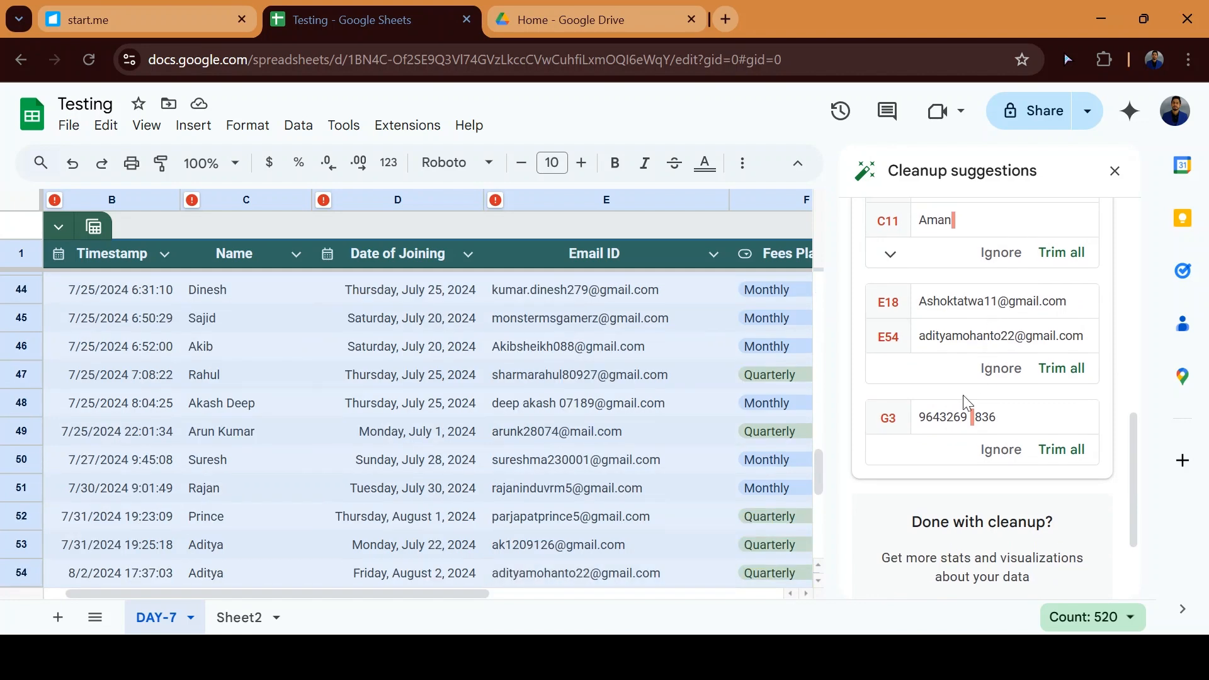
mouse_move(944, 416)
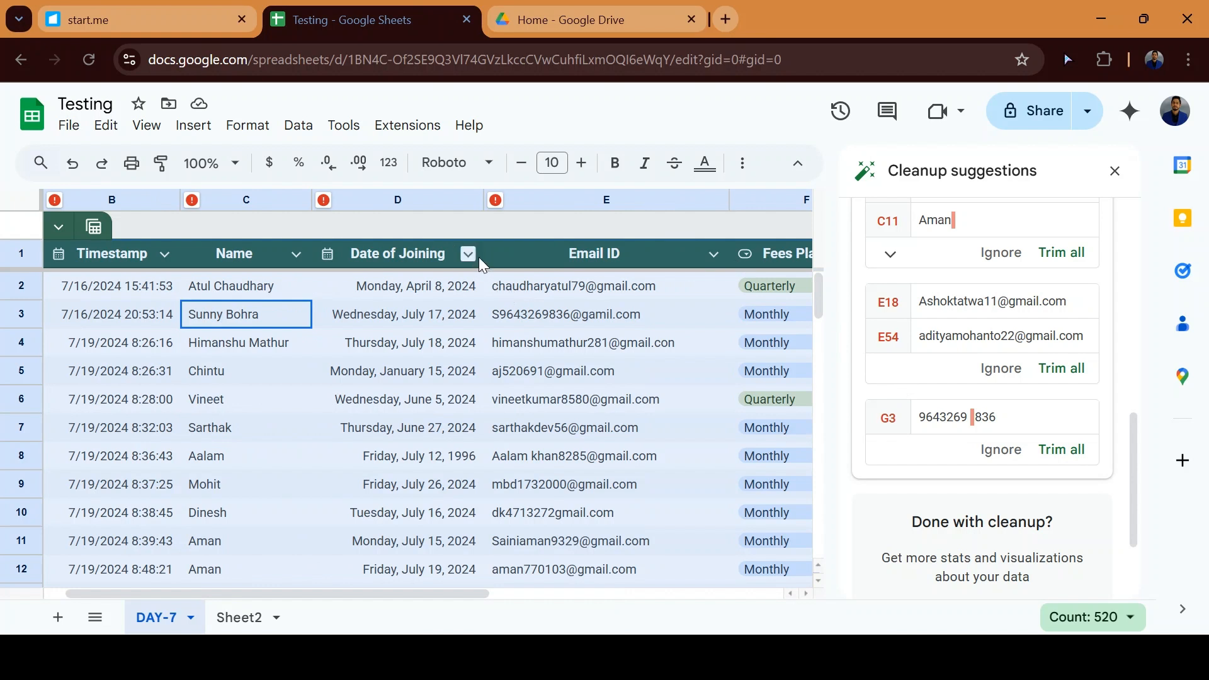
Step: Check the data cleanup commands again and close the cleanup suggestions pane
click(304, 133)
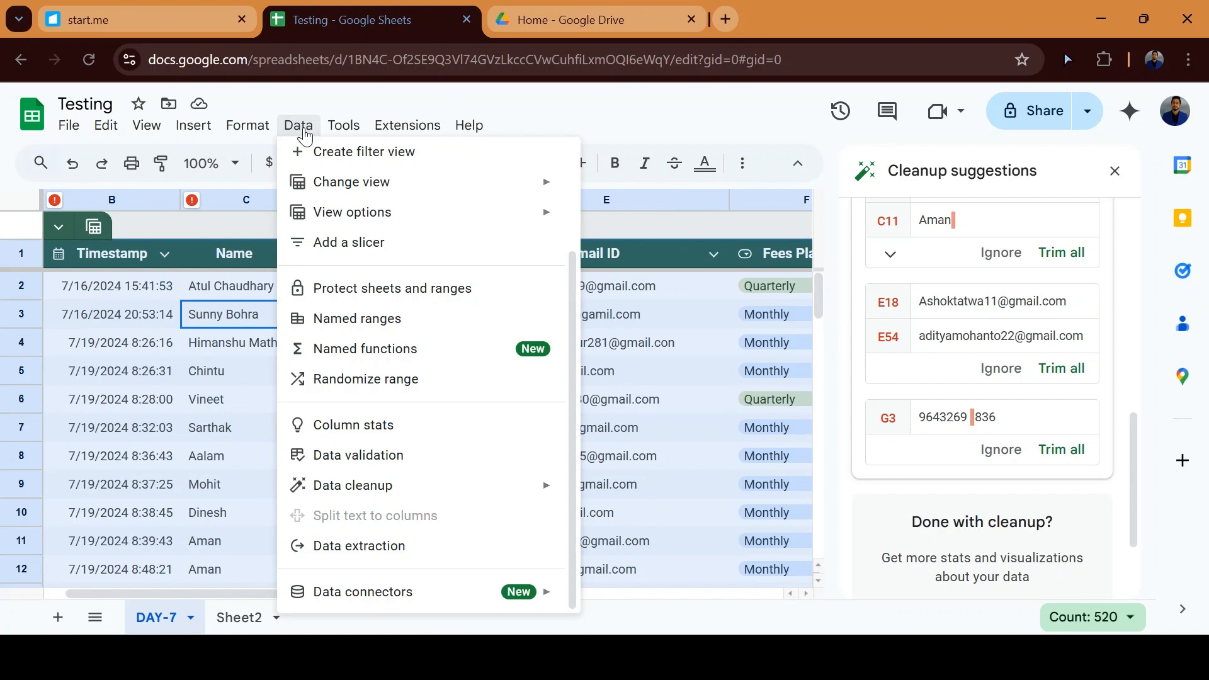
mouse_move(419, 490)
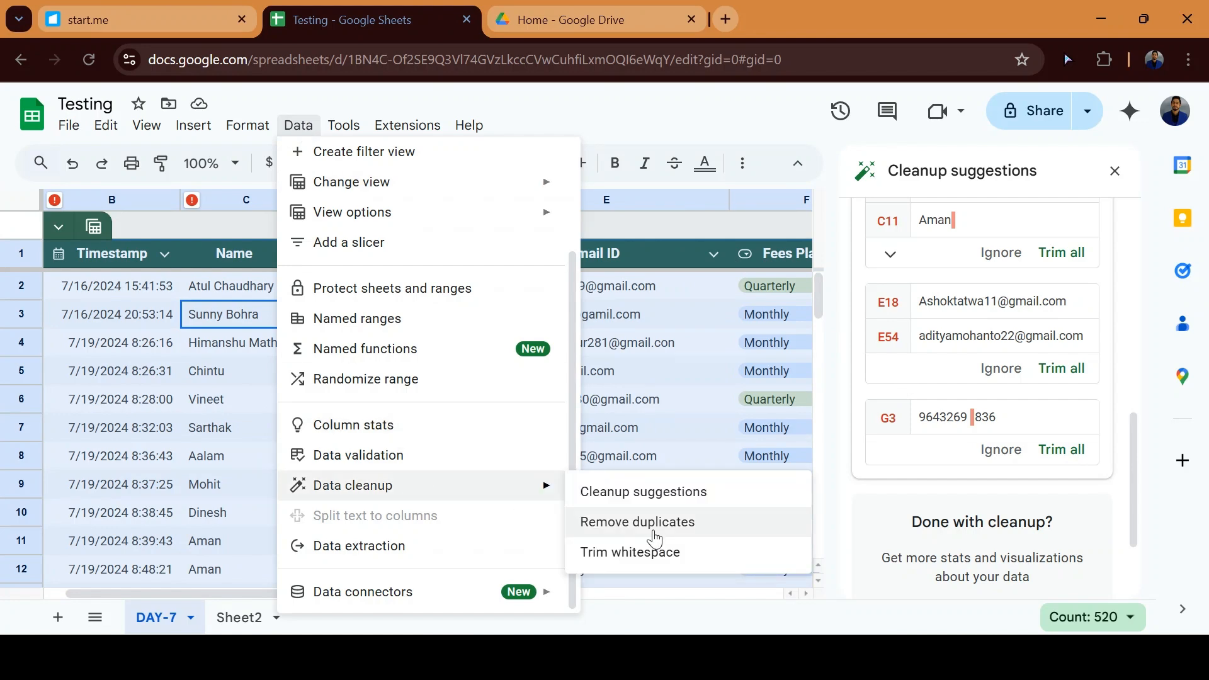
click(1114, 172)
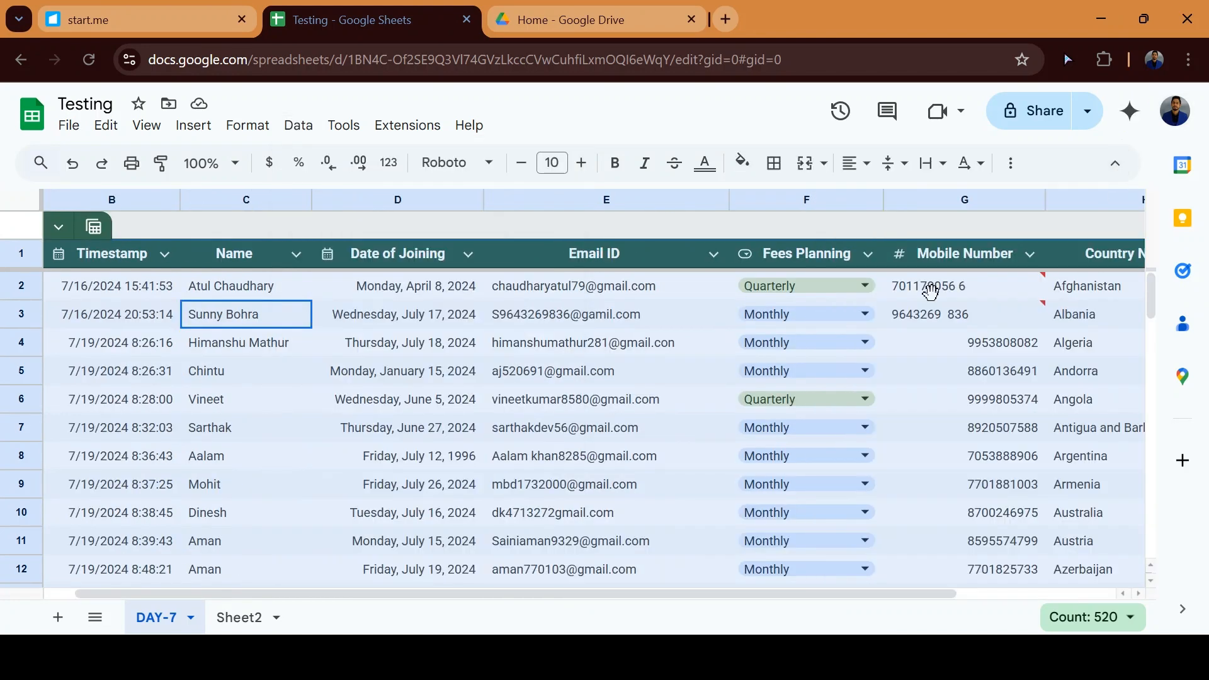
Step: Remove duplicates from the whole Fees Planning column, including its header cell, with the data marked as having a header row
click(653, 355)
key(ctrl+Up)
key(Right)
key(Down)
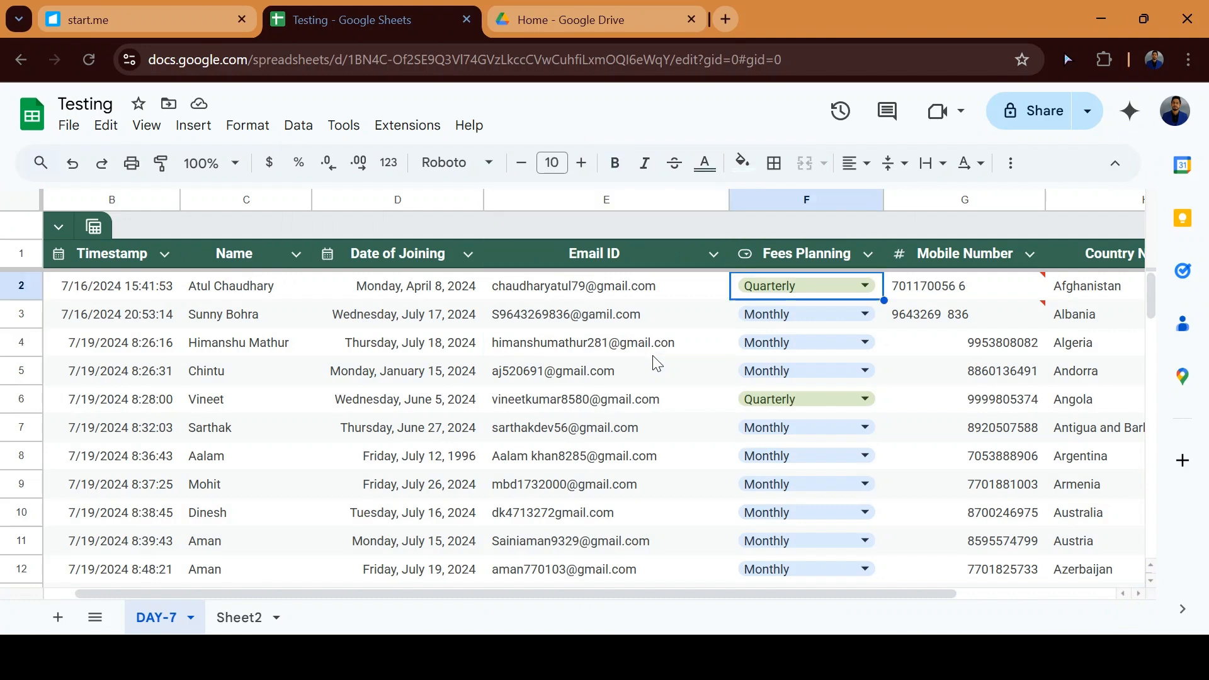
key(Up)
key(ctrl+shift+Down)
key(ctrl+shift+Down)
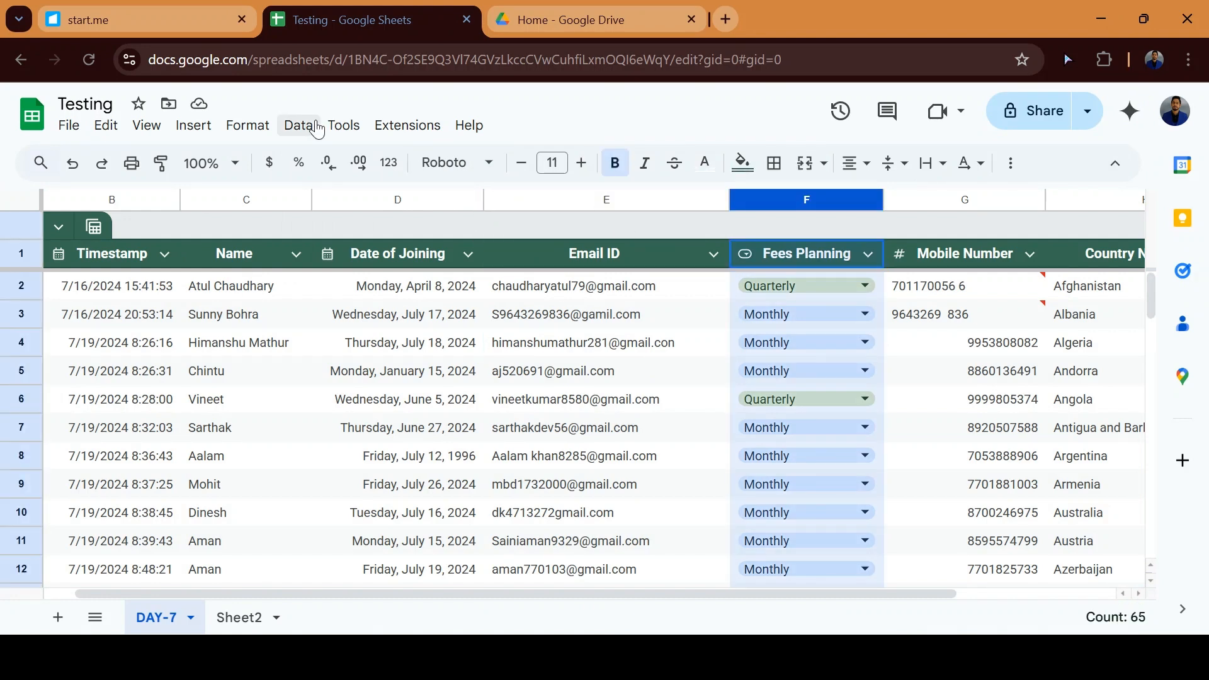
click(299, 125)
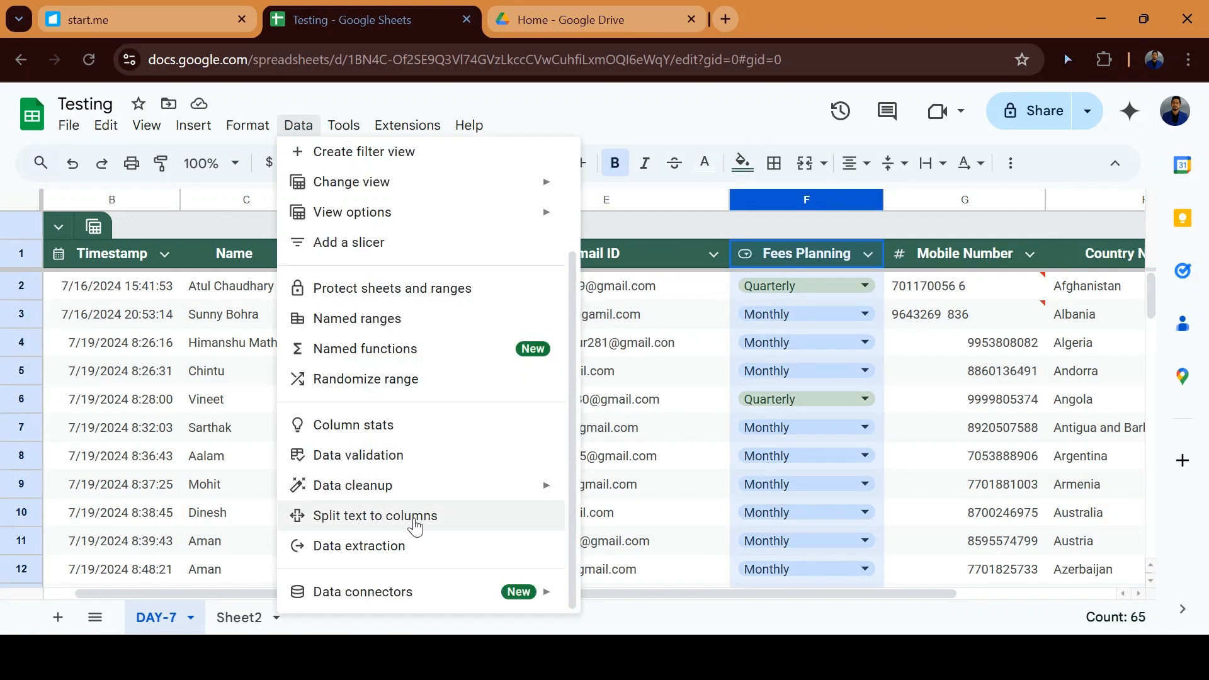
mouse_move(408, 497)
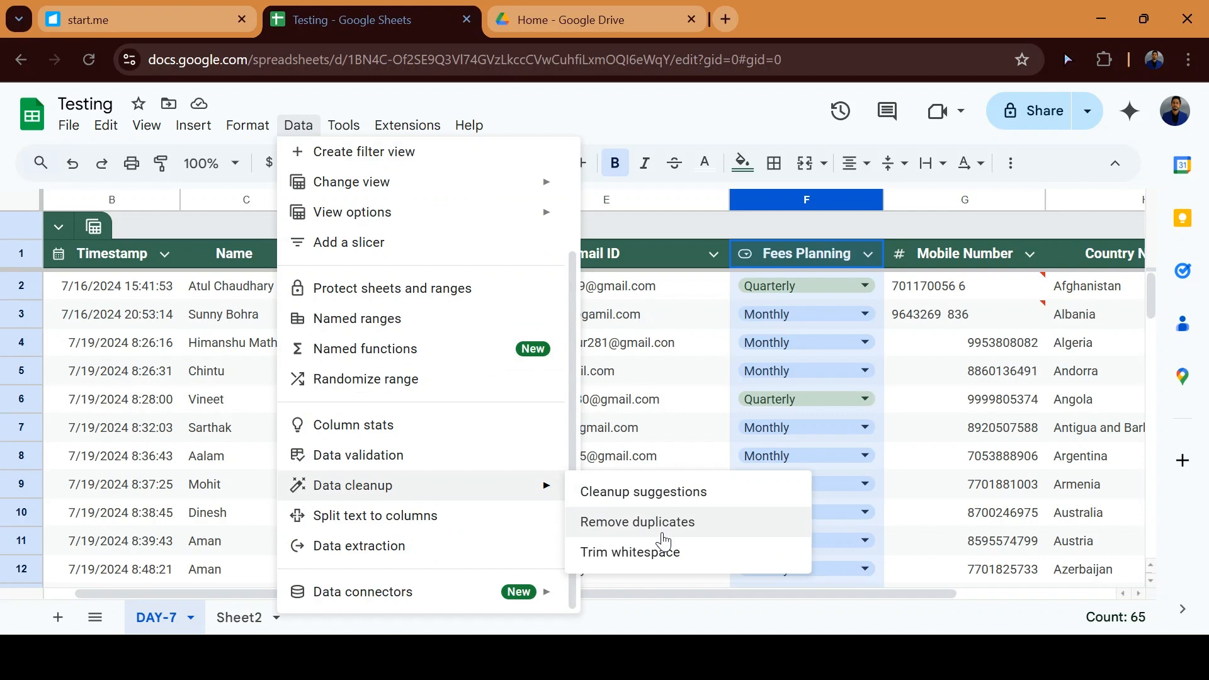
click(663, 540)
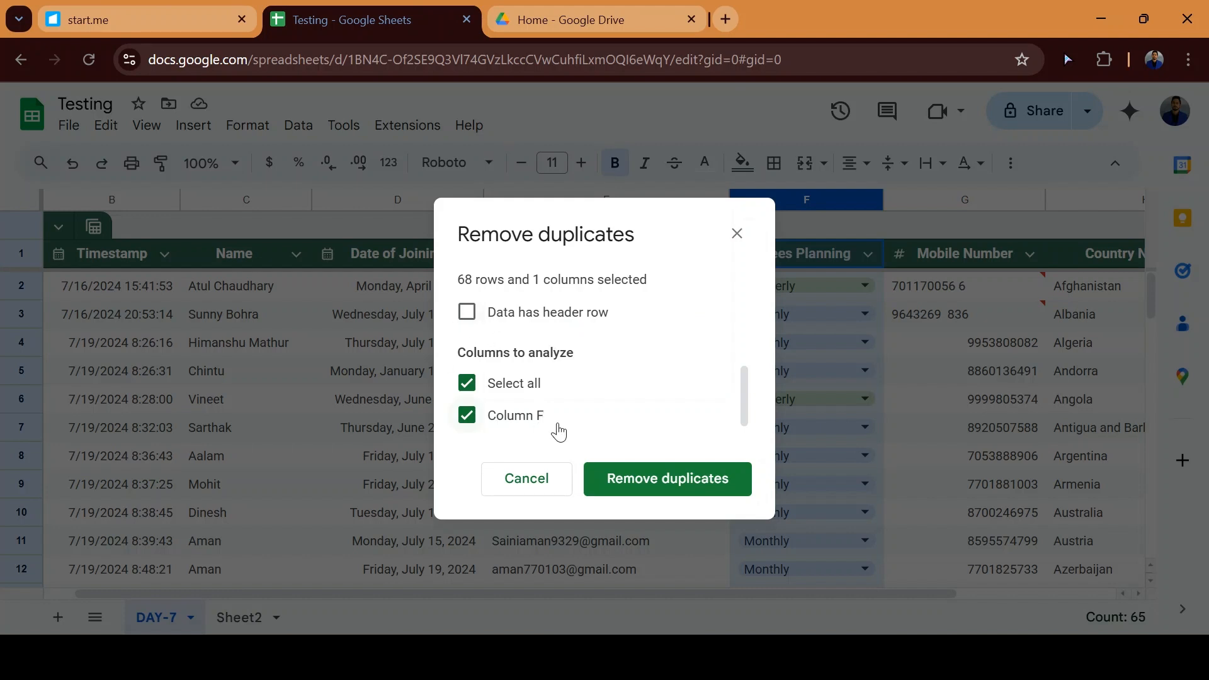
click(467, 314)
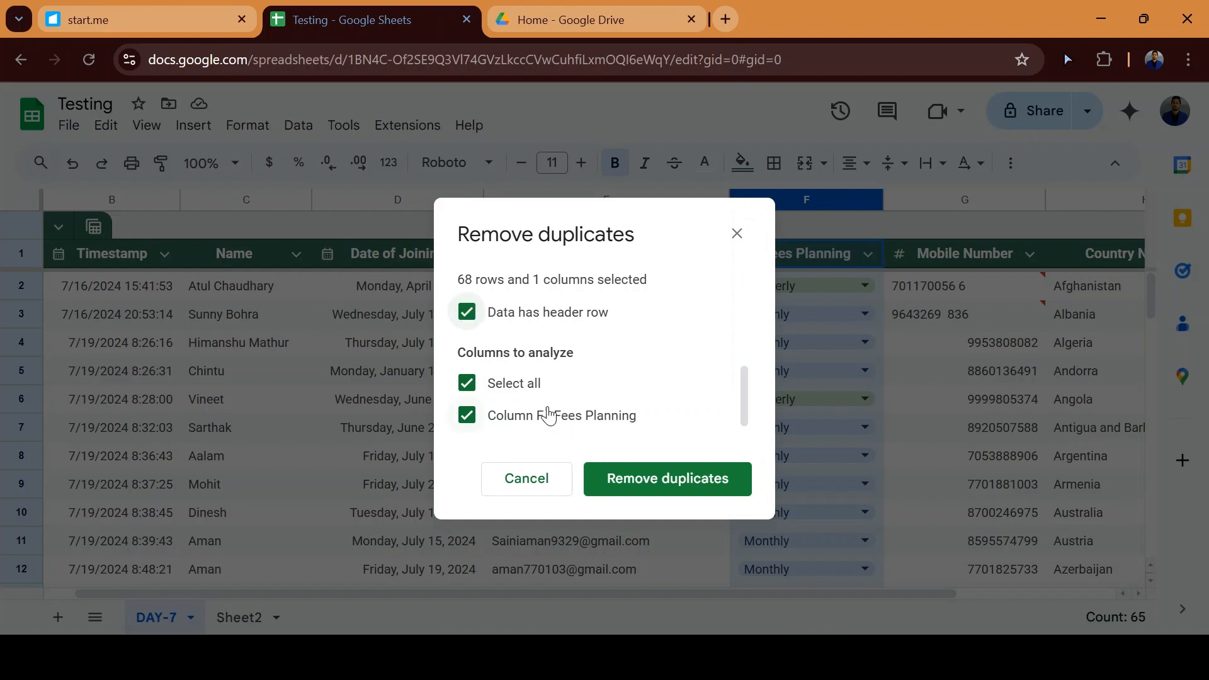
click(638, 482)
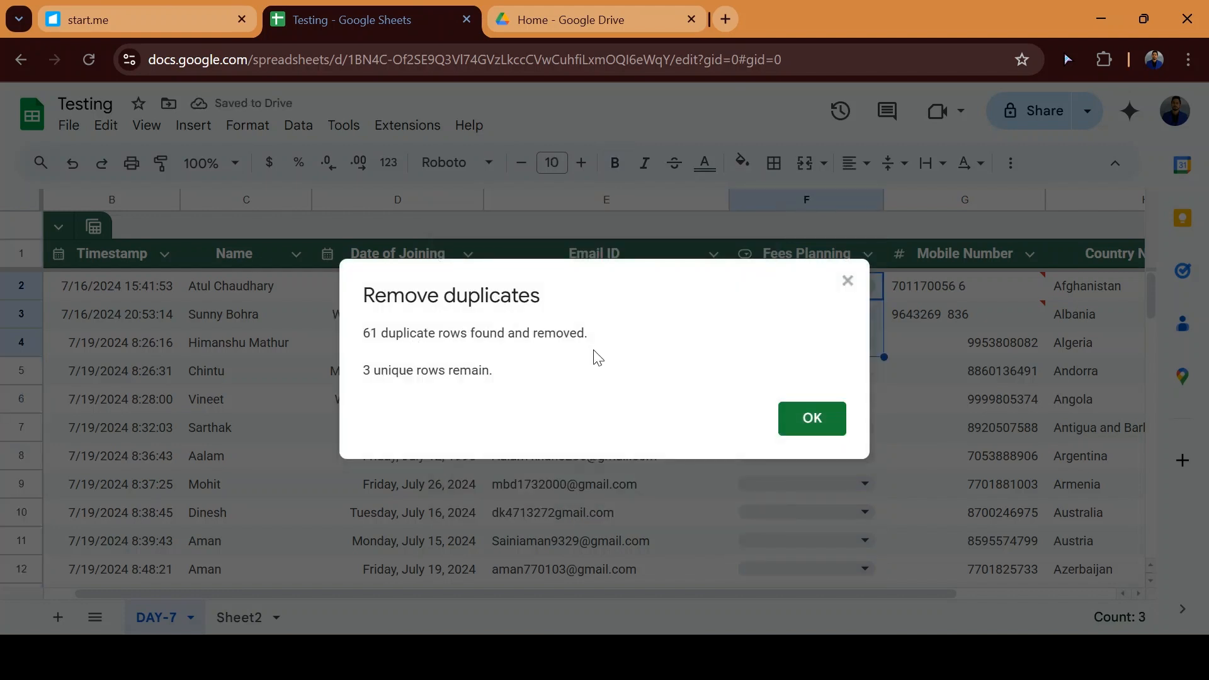
click(812, 424)
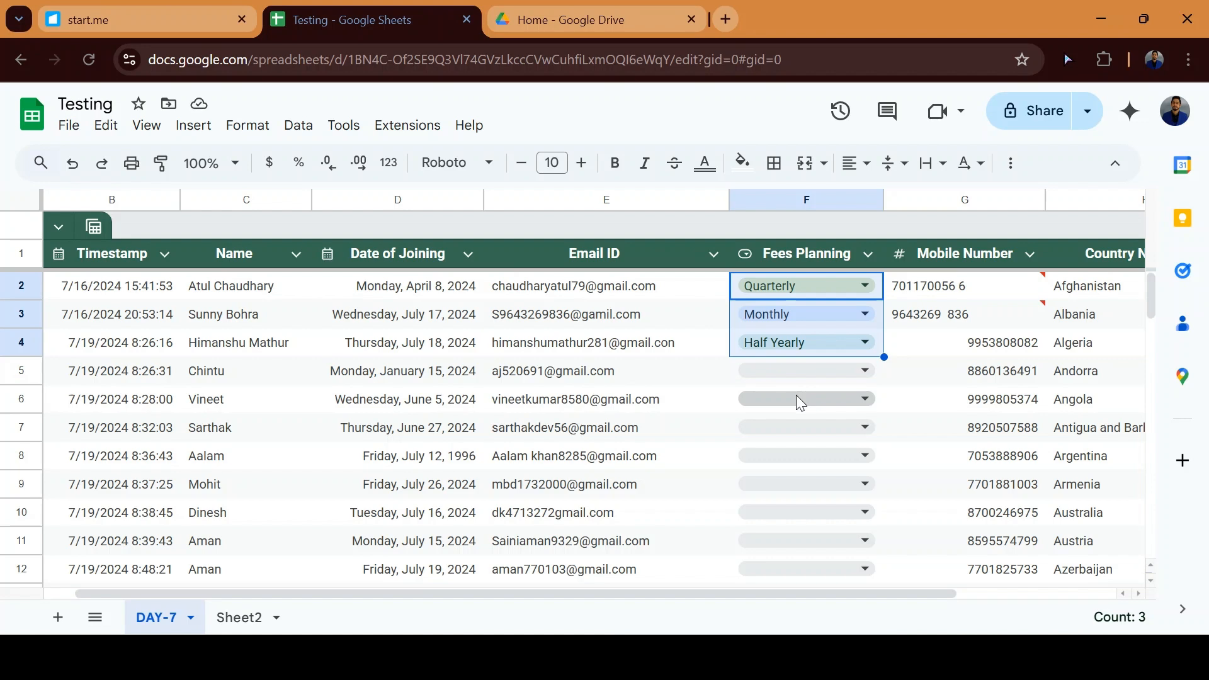
Step: Undo the duplicate removal in the Fees Planning column and select its header cell
key(ctrl+z)
key(Up)
key(Down)
key(Up)
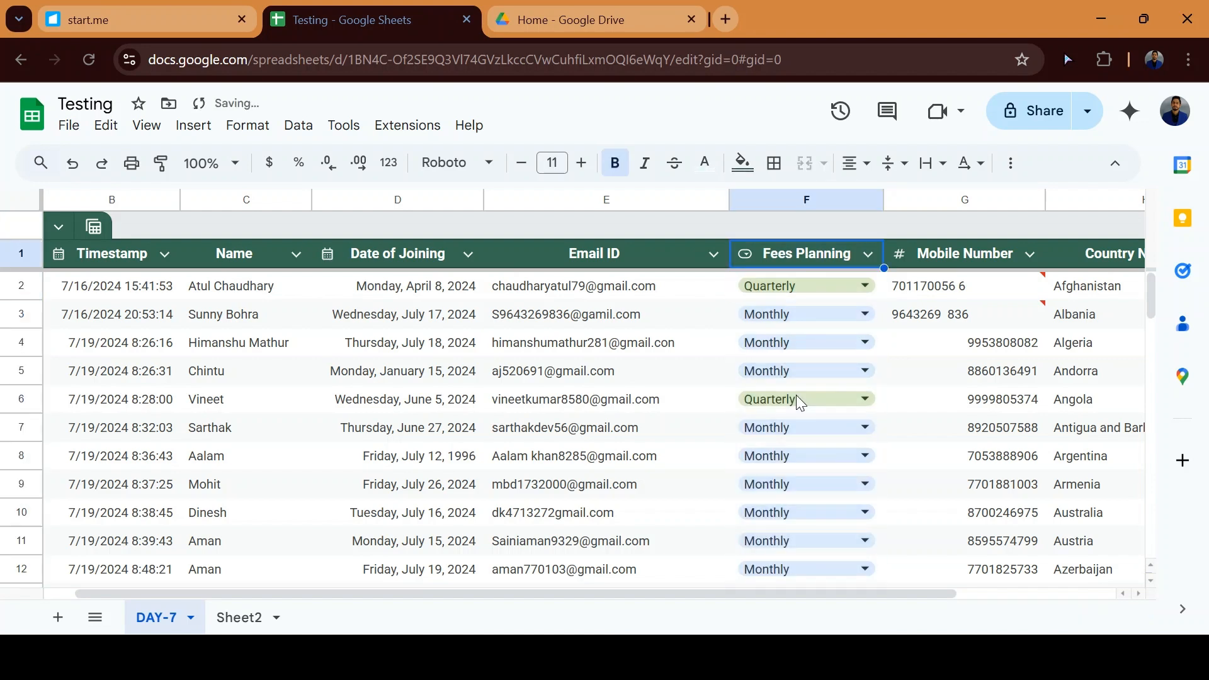
Step: Trim the whitespace from the first two Mobile Number cells, G2 and G3
click(300, 125)
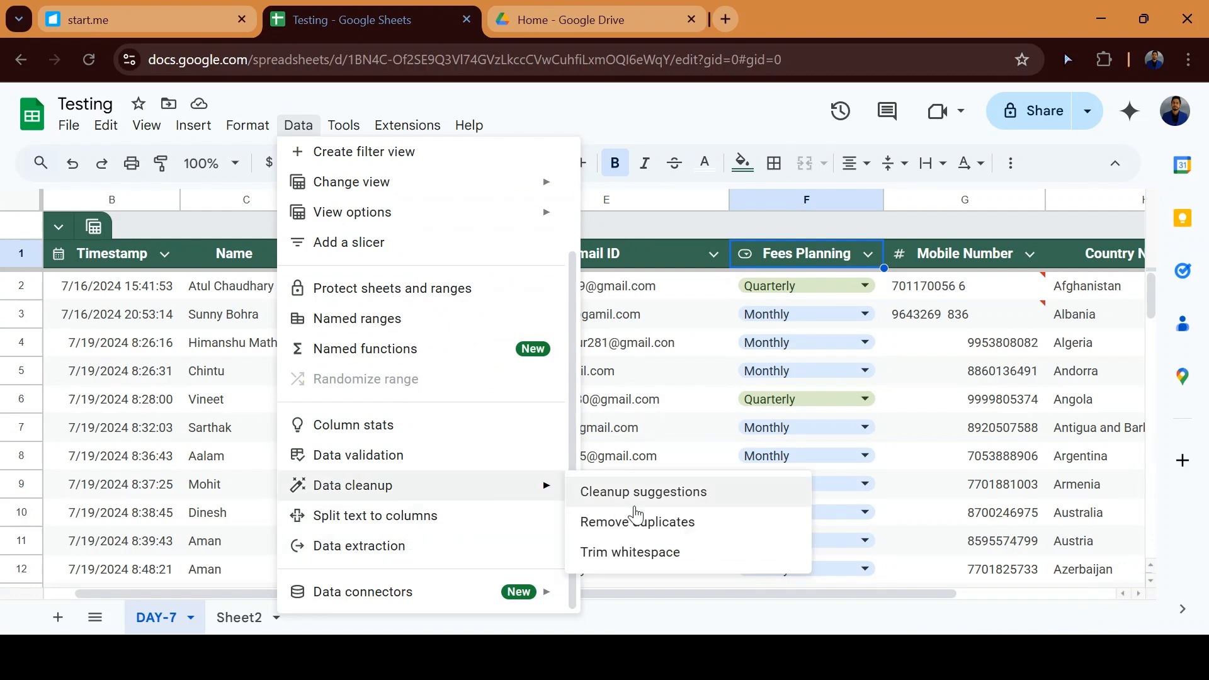
click(988, 324)
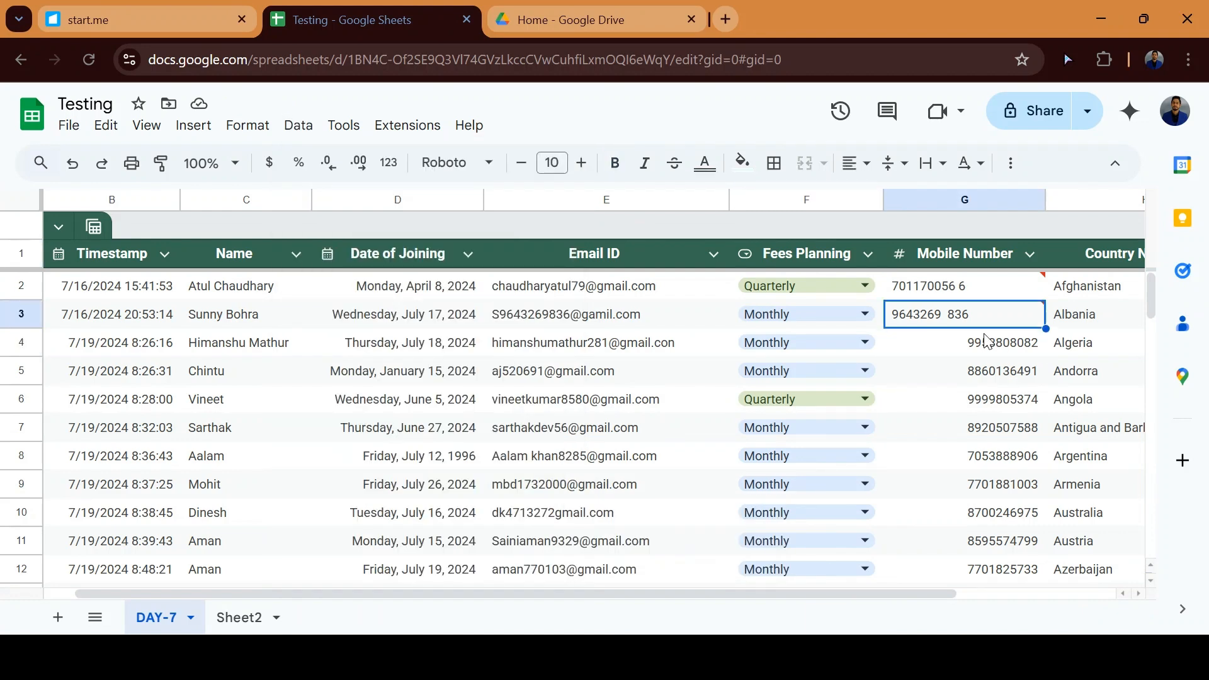
key(Up)
key(Right)
key(Right)
key(Left)
key(Left)
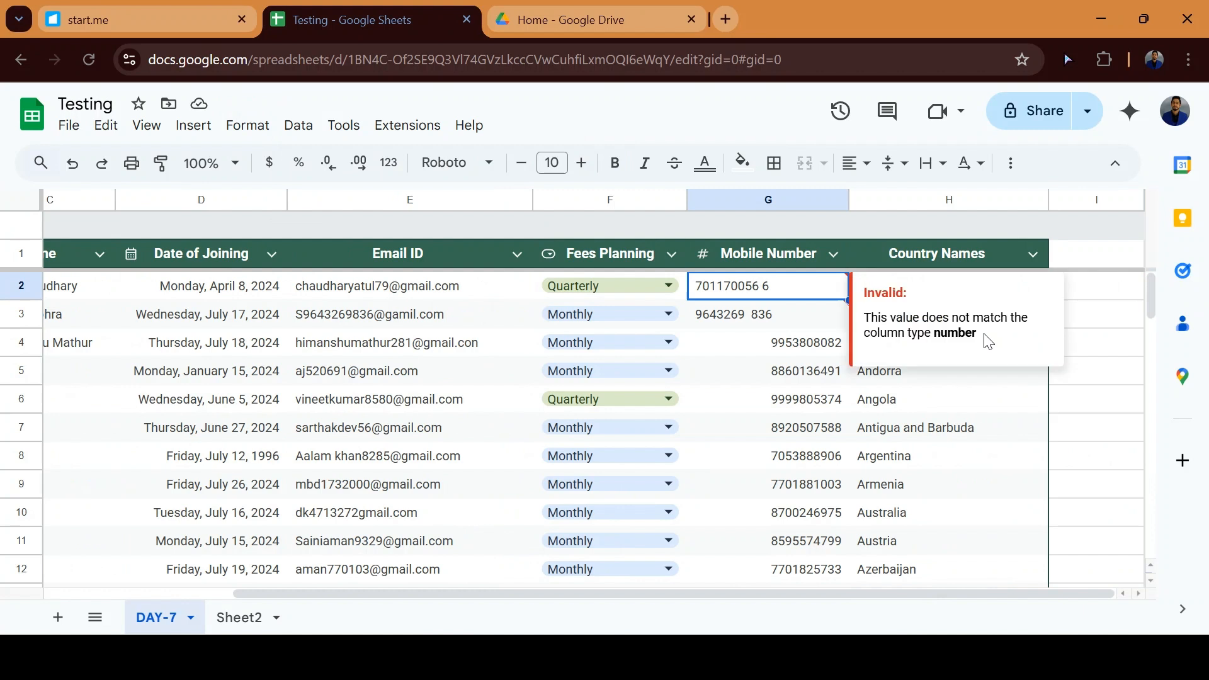
key(shift+Down)
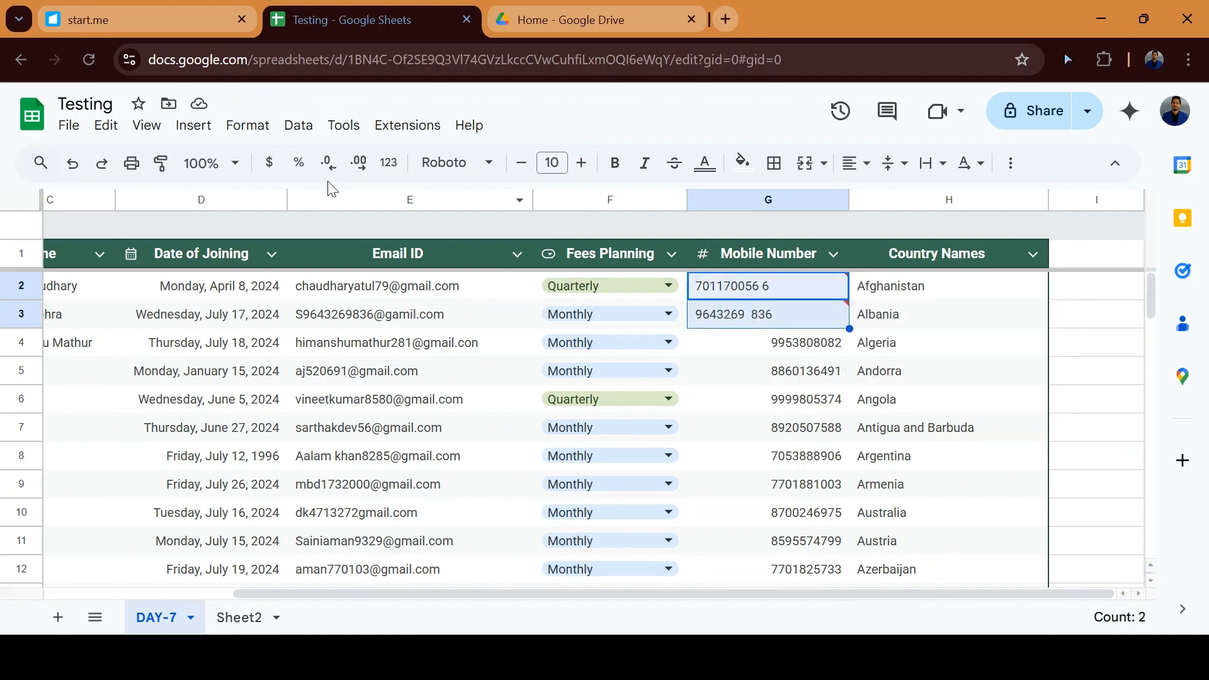
click(309, 137)
mouse_move(434, 490)
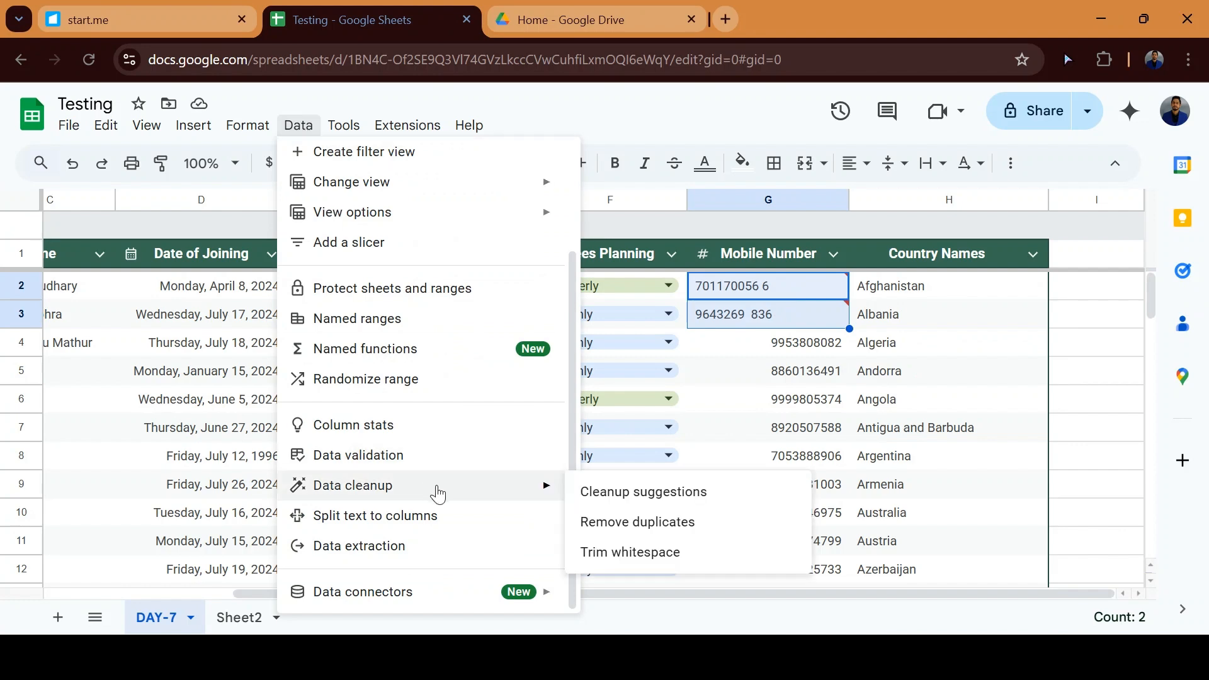
click(680, 554)
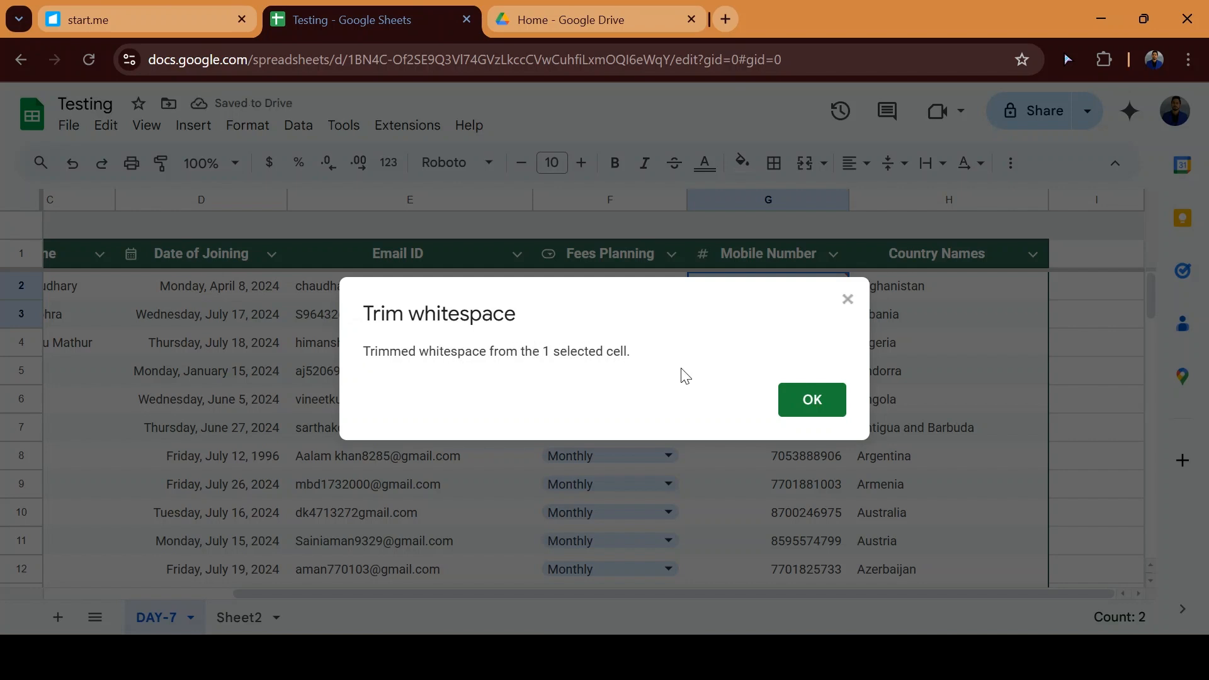
click(812, 399)
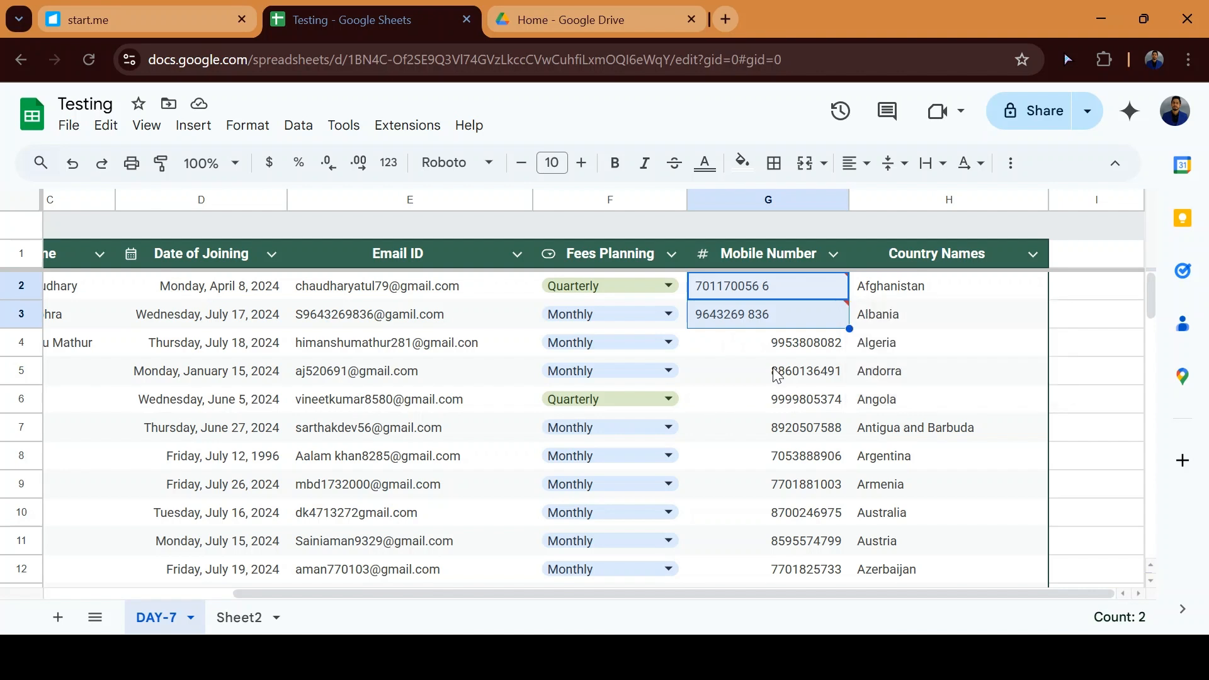
Step: Insert a run of extra spaces before the last three digits of the mobile number in G2
click(762, 293)
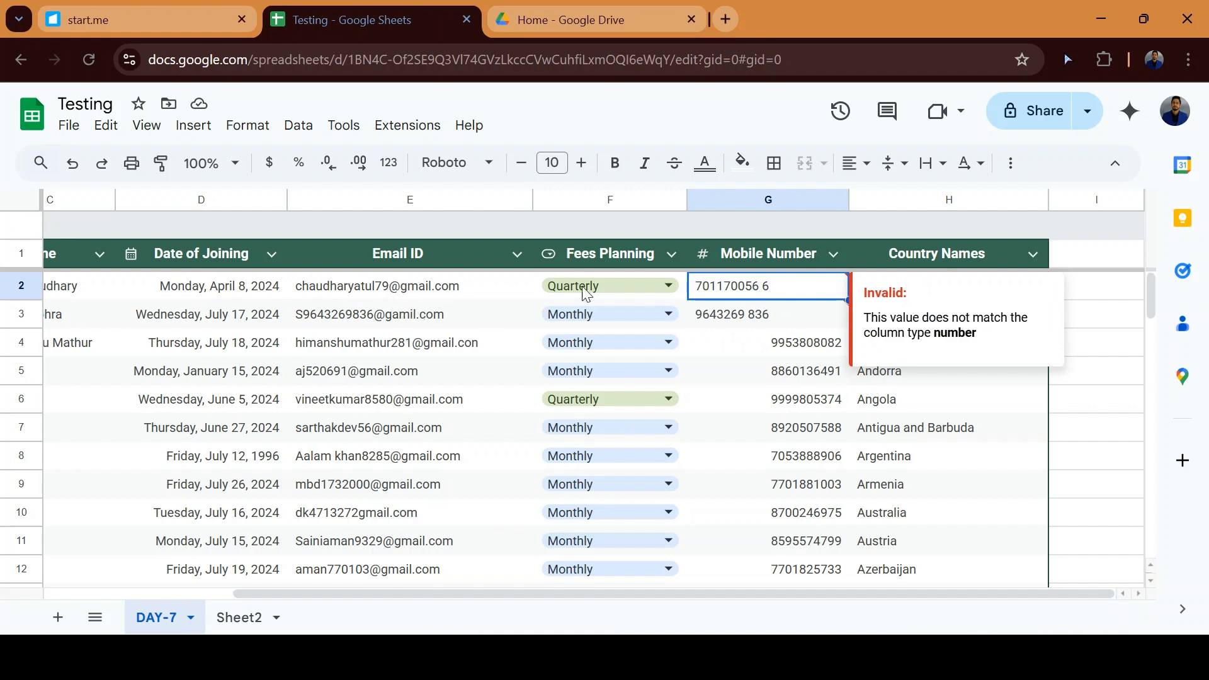
double_click(760, 284)
click(745, 281)
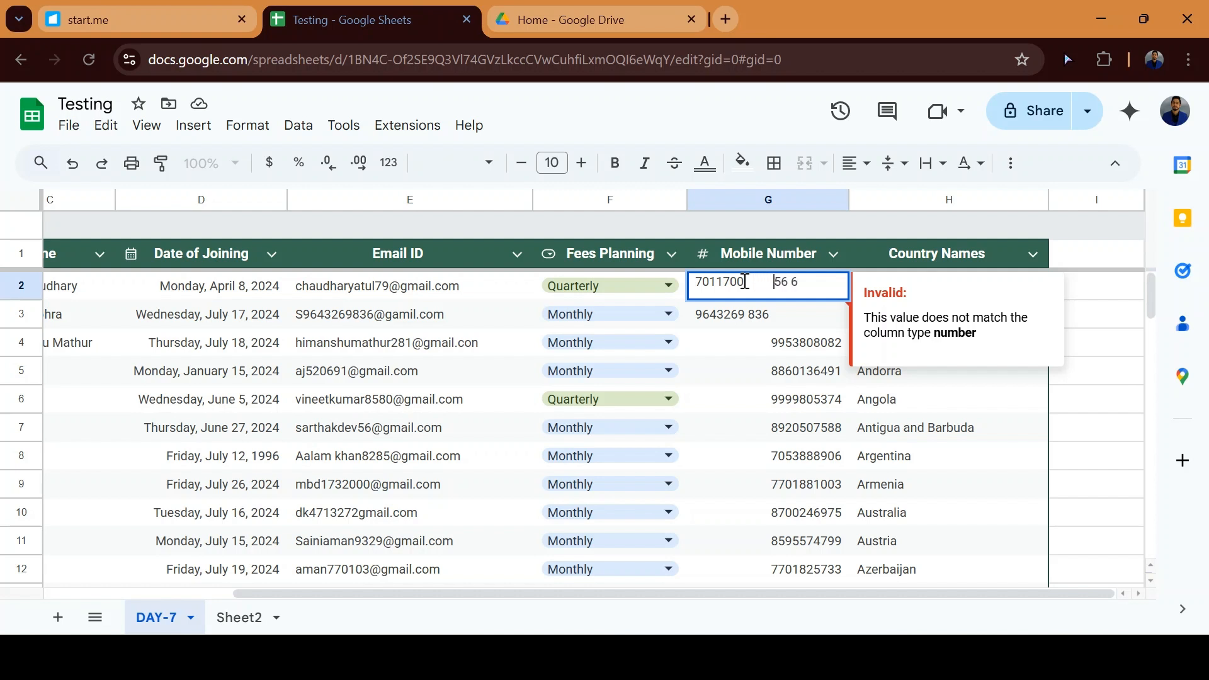
key(Return)
click(791, 409)
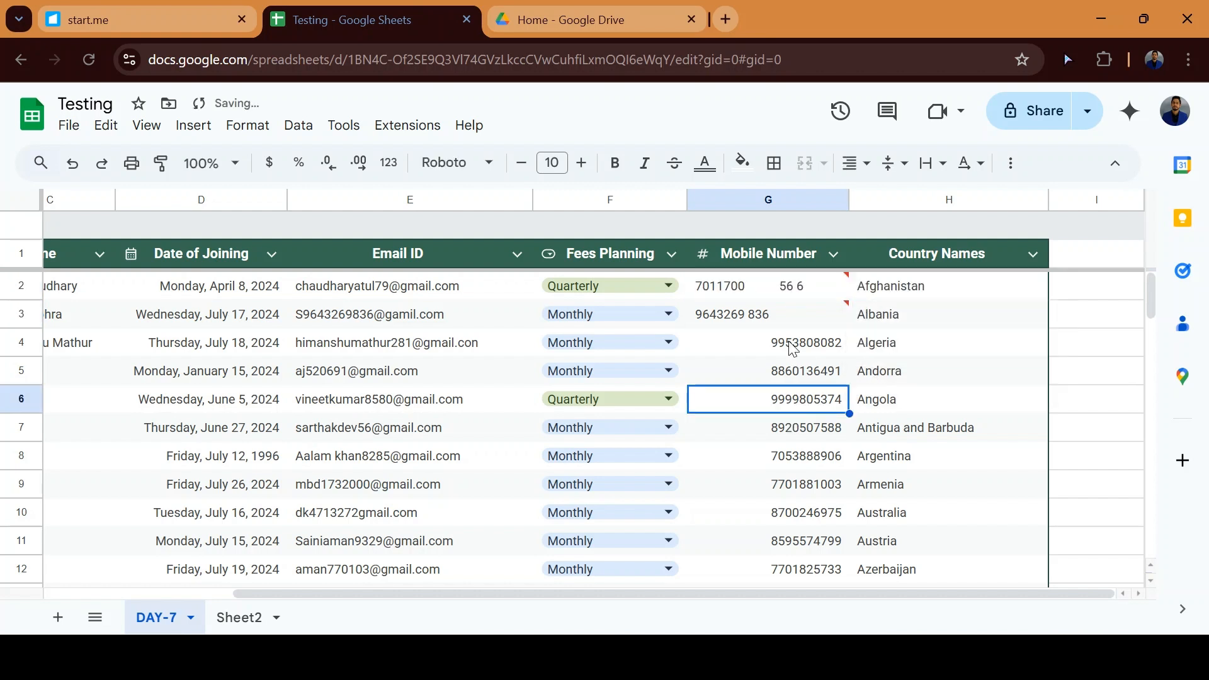
Step: Delete the space before the last digit of the mobile number in G2, keeping the wide gap in the middle
click(789, 293)
double_click(791, 295)
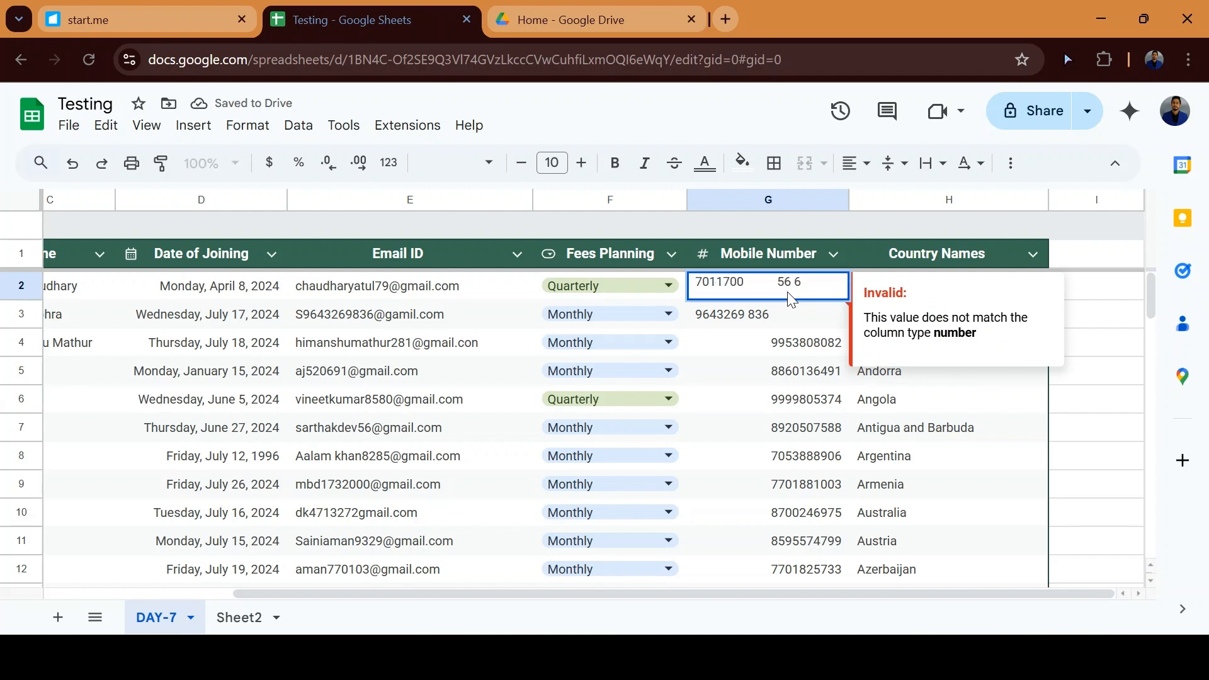
key(BackSpace)
key(Return)
Step: Trim the whitespace from the mobile number in G2 and dismiss the result message
click(788, 295)
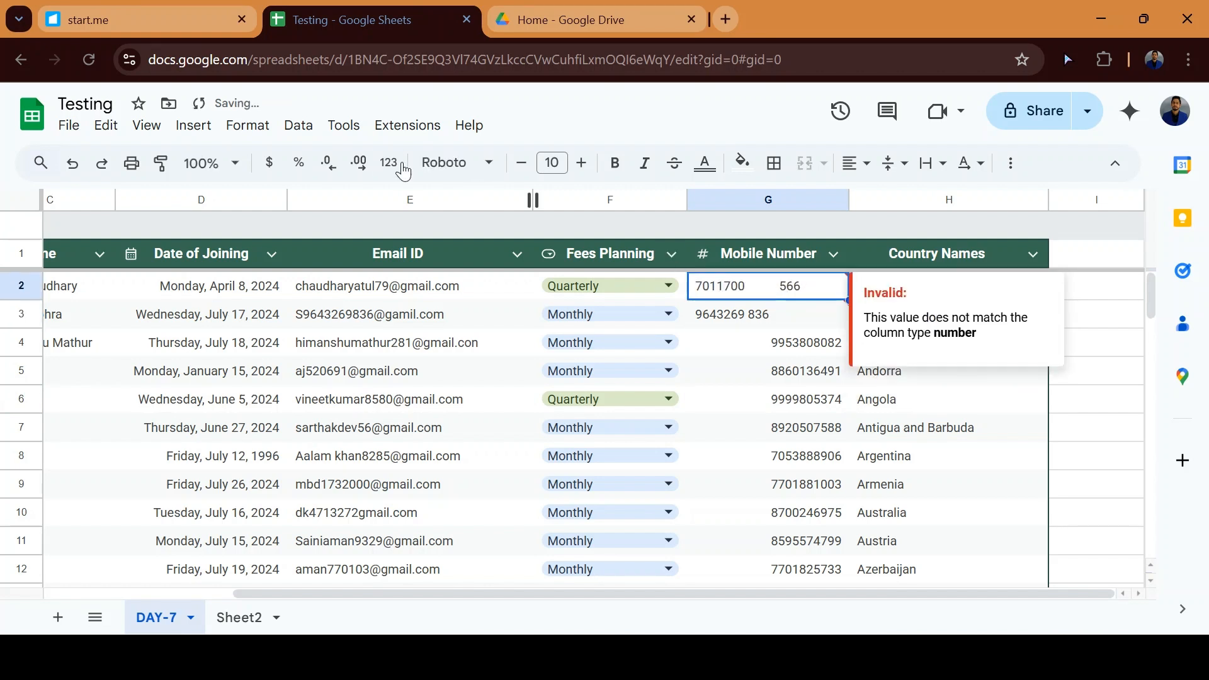
click(299, 126)
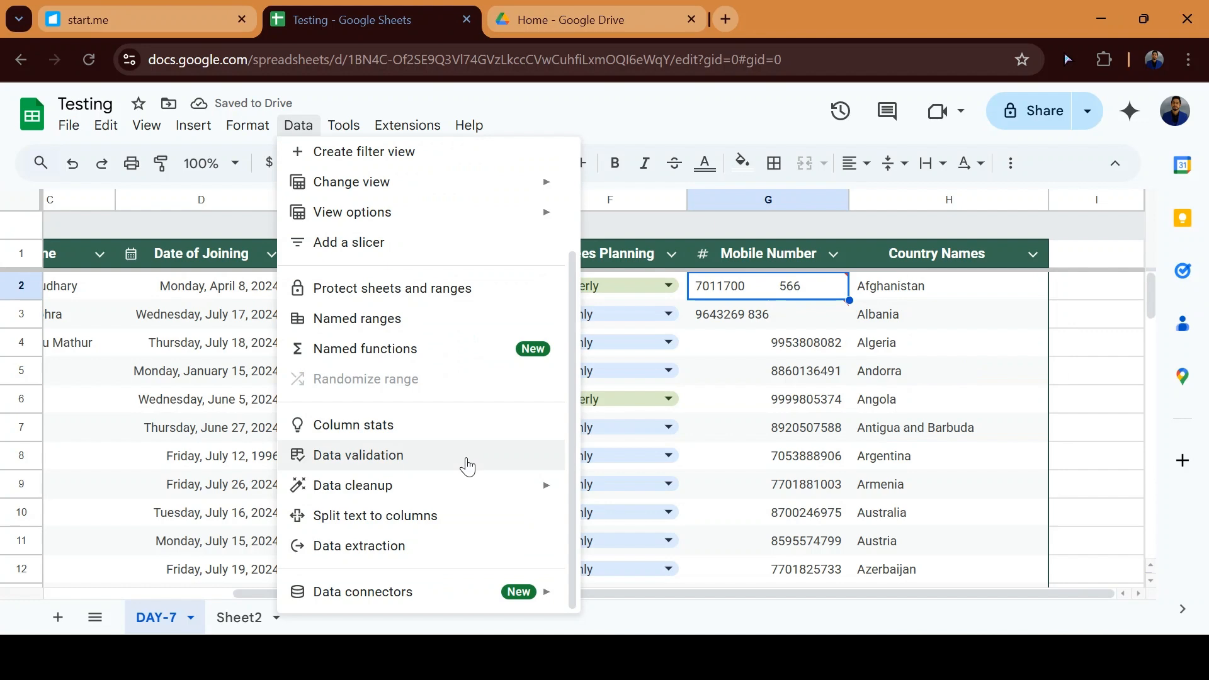
mouse_move(469, 485)
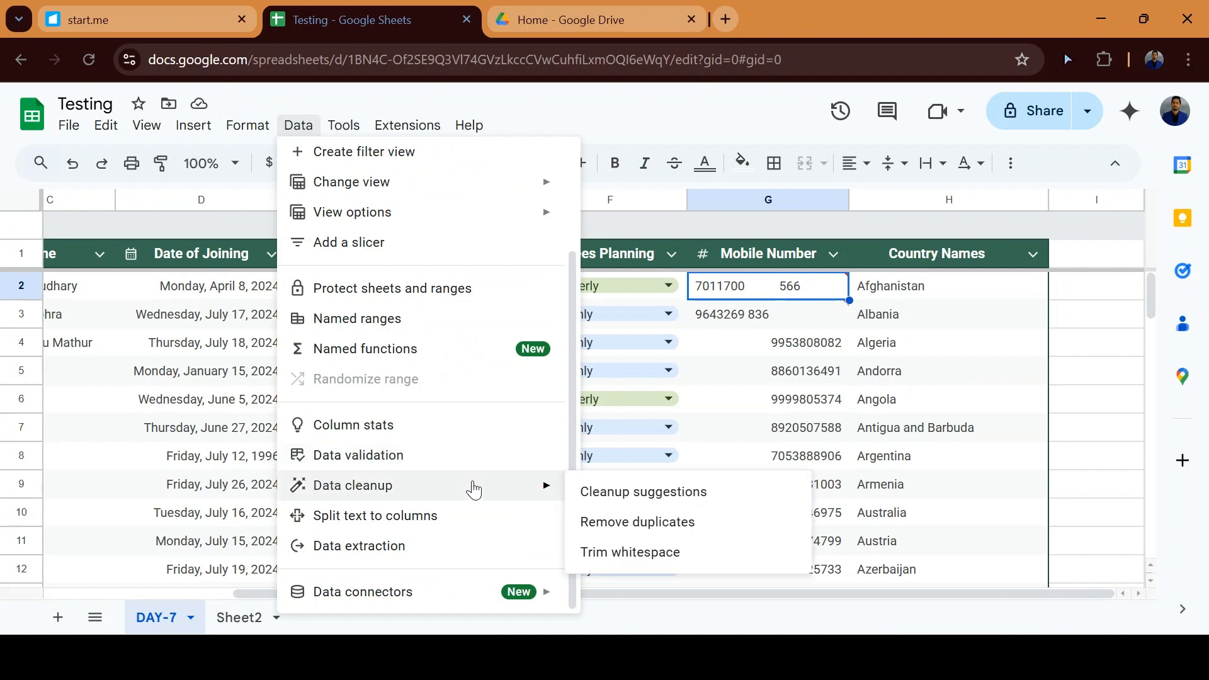
click(639, 552)
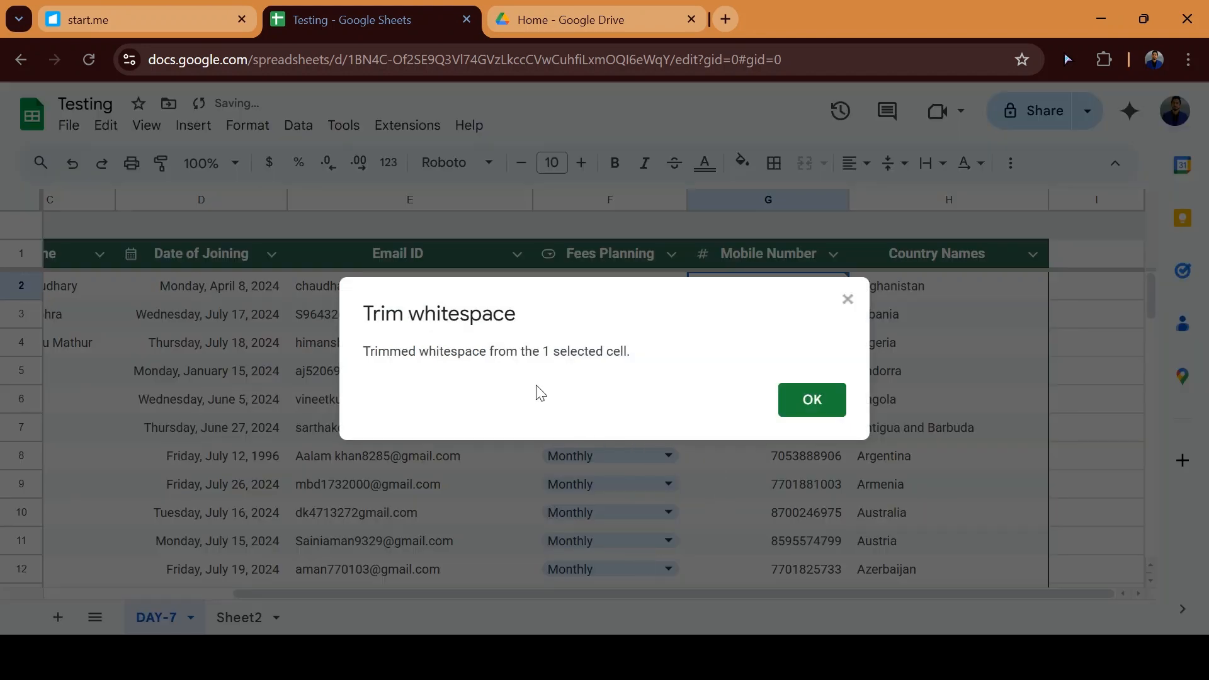
click(841, 403)
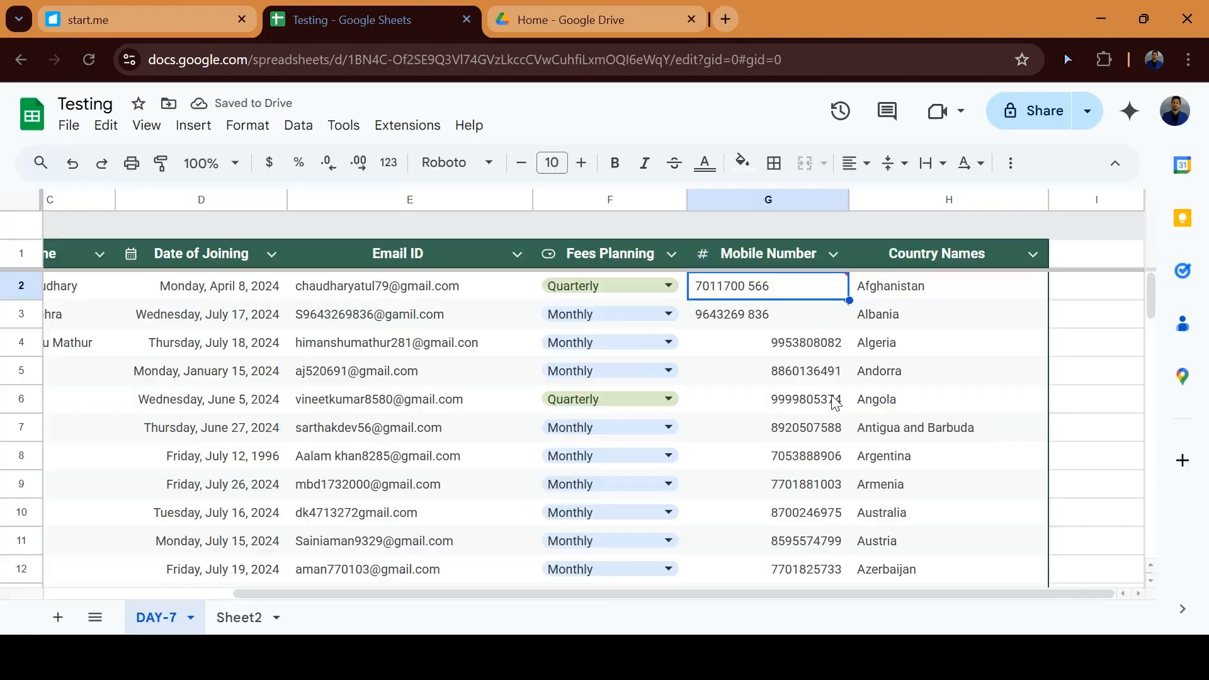
Step: Delete the single space left inside each of the mobile numbers in G2 and G3
double_click(749, 294)
key(BackSpace)
key(Return)
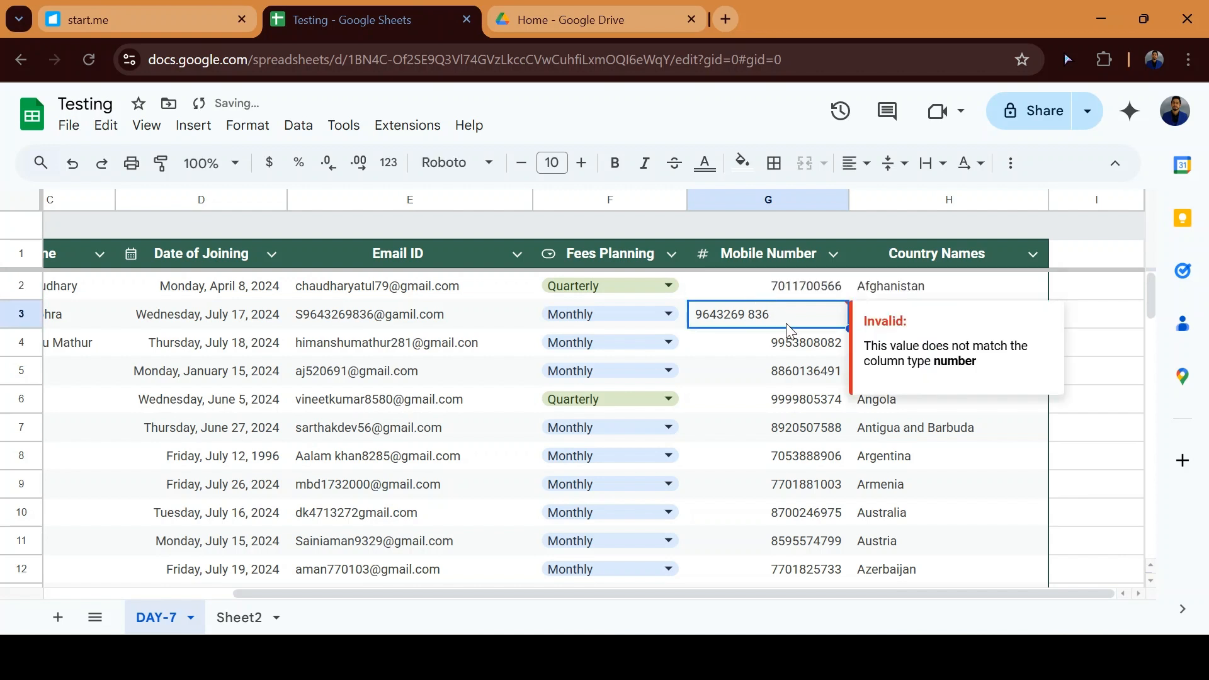
double_click(787, 328)
key(Left)
key(Left)
key(Left)
key(BackSpace)
key(Return)
click(810, 314)
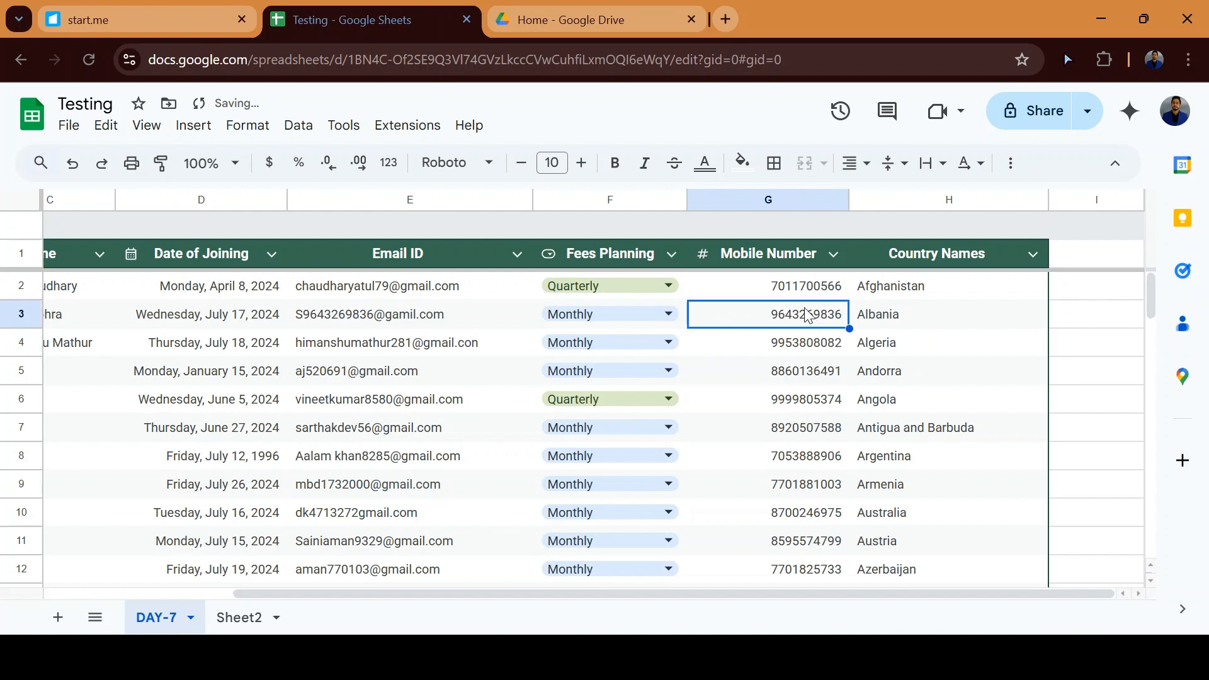
click(800, 291)
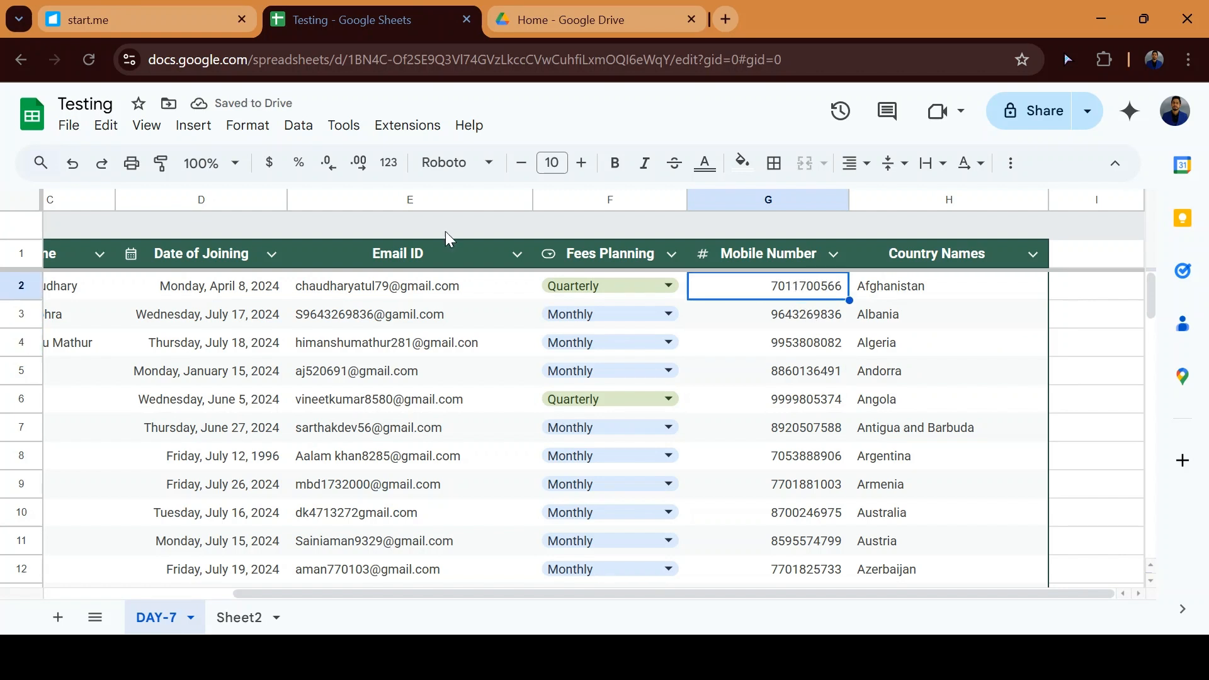
Step: Check the data commands for splitting text, and look through the Email ID column from top to bottom
click(298, 125)
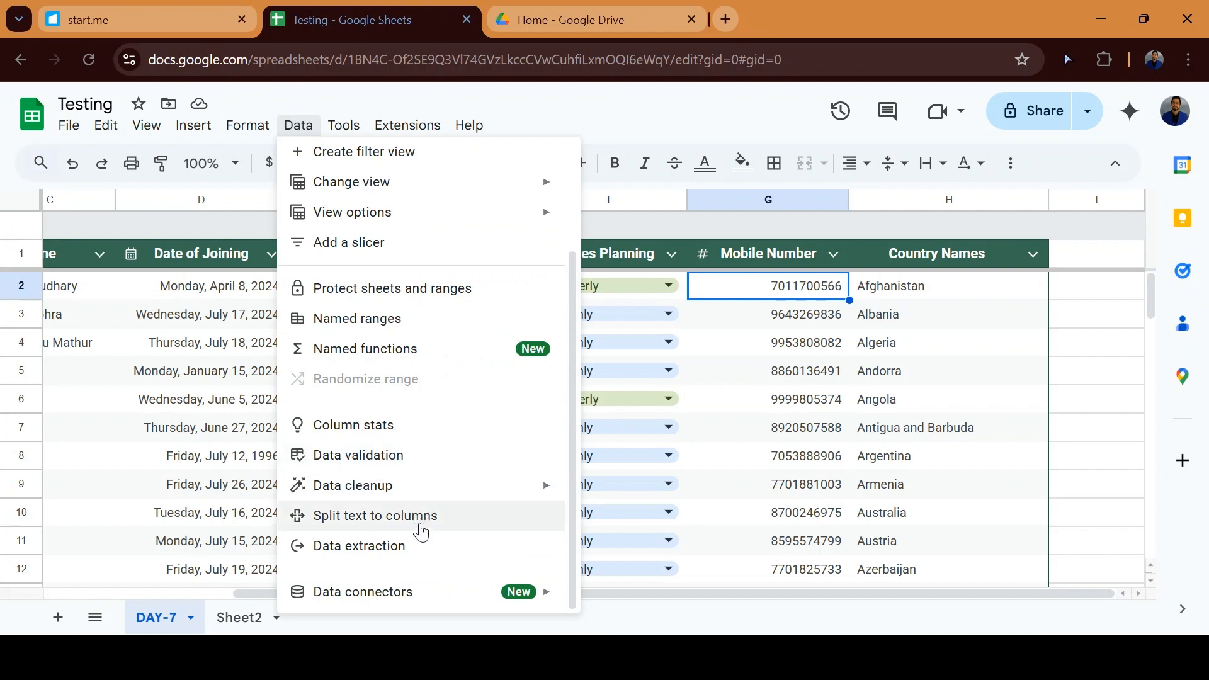
click(698, 430)
key(ctrl+Up)
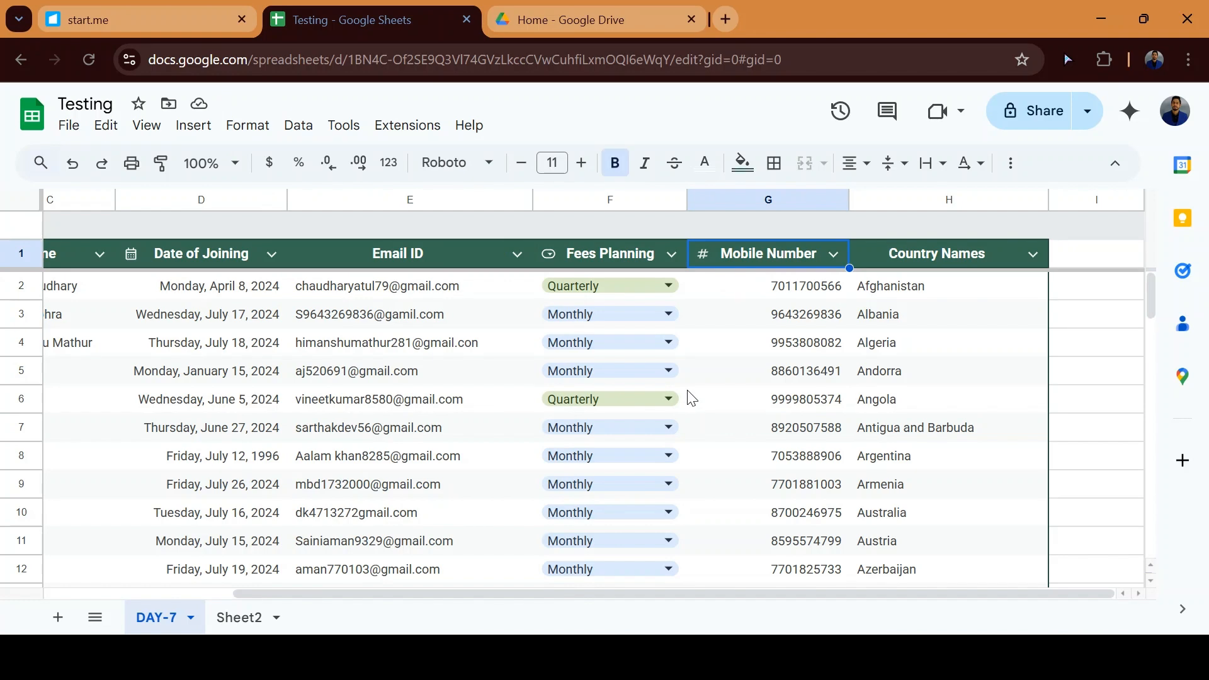
key(Left)
key(Left)
key(Down)
key(Down)
key(Down)
key(Down)
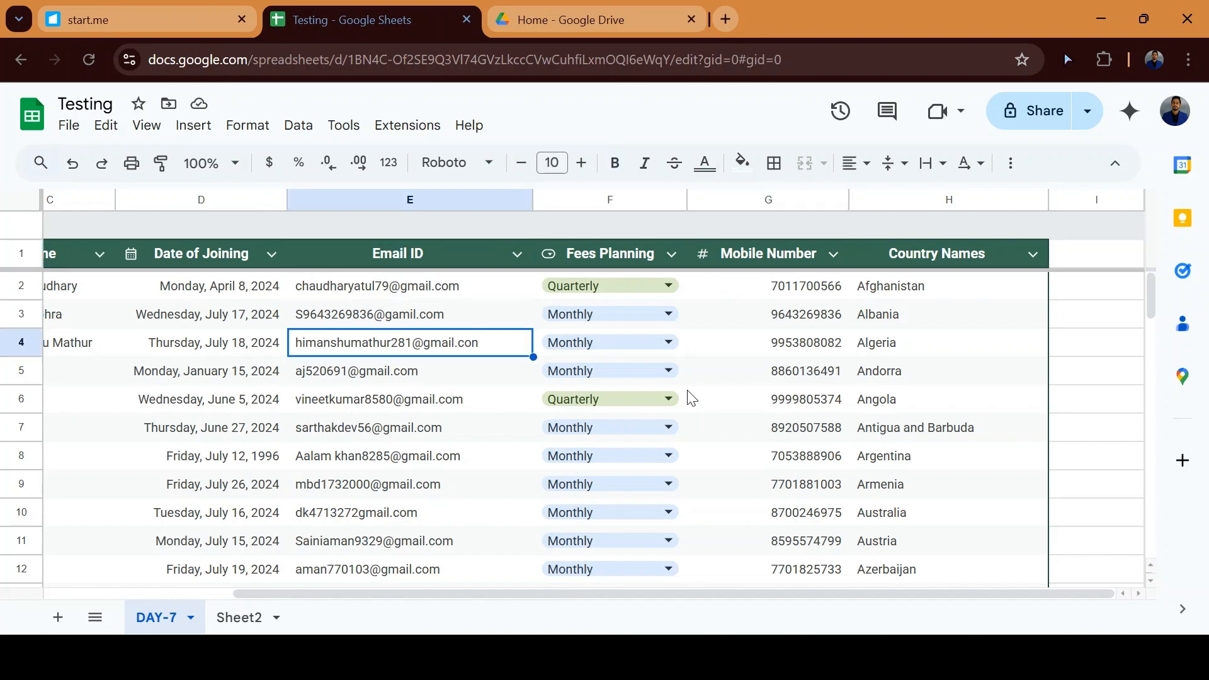
key(ctrl+Down)
key(Down)
key(Up)
key(ctrl+Up)
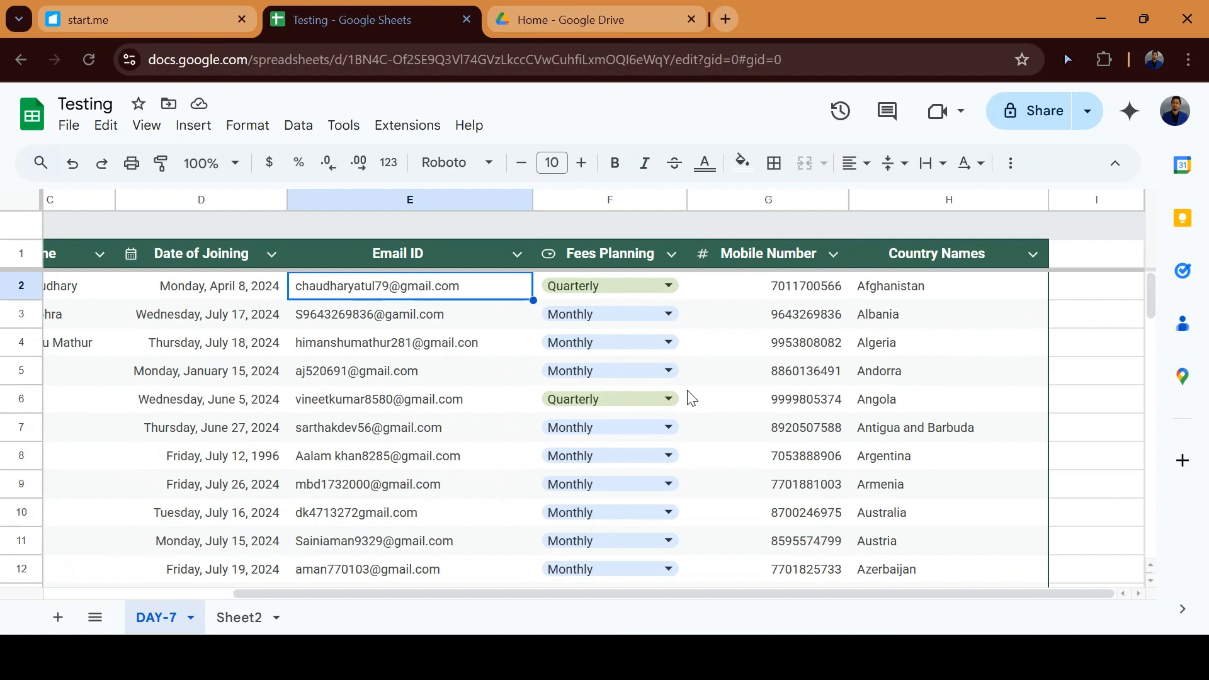
Step: Split all Email ID entries in E2:E65 into columns using the custom separator "@"
key(Up)
key(Down)
key(ctrl+shift+Down)
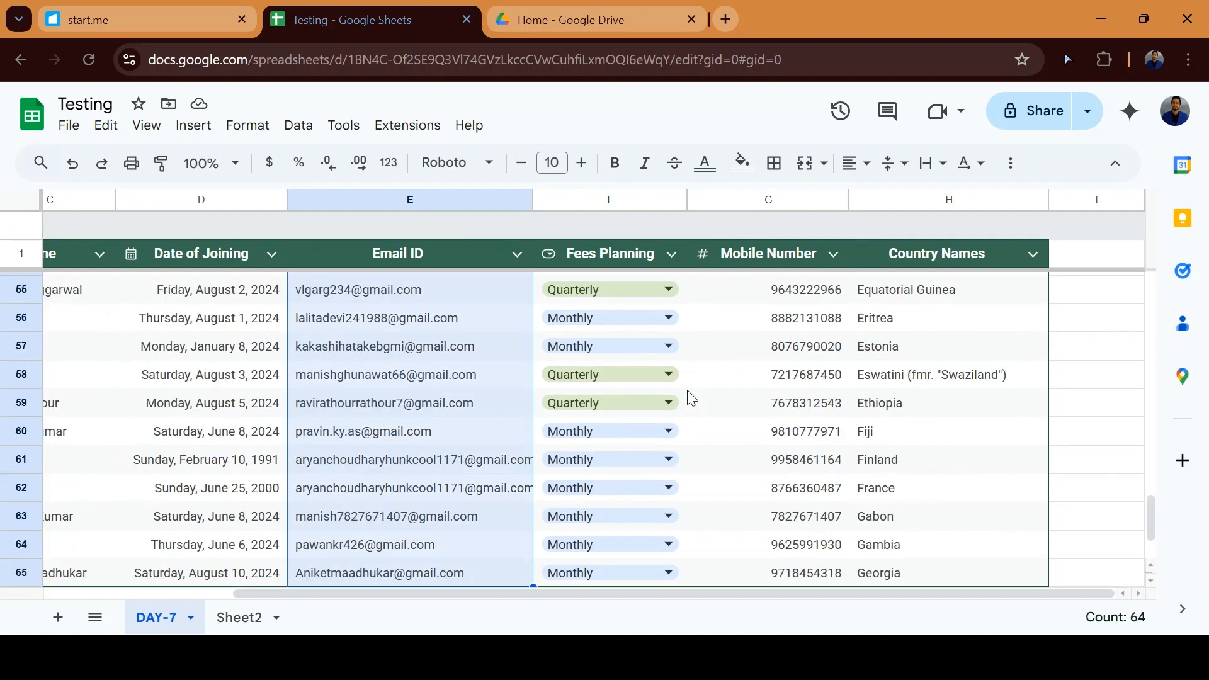
click(305, 127)
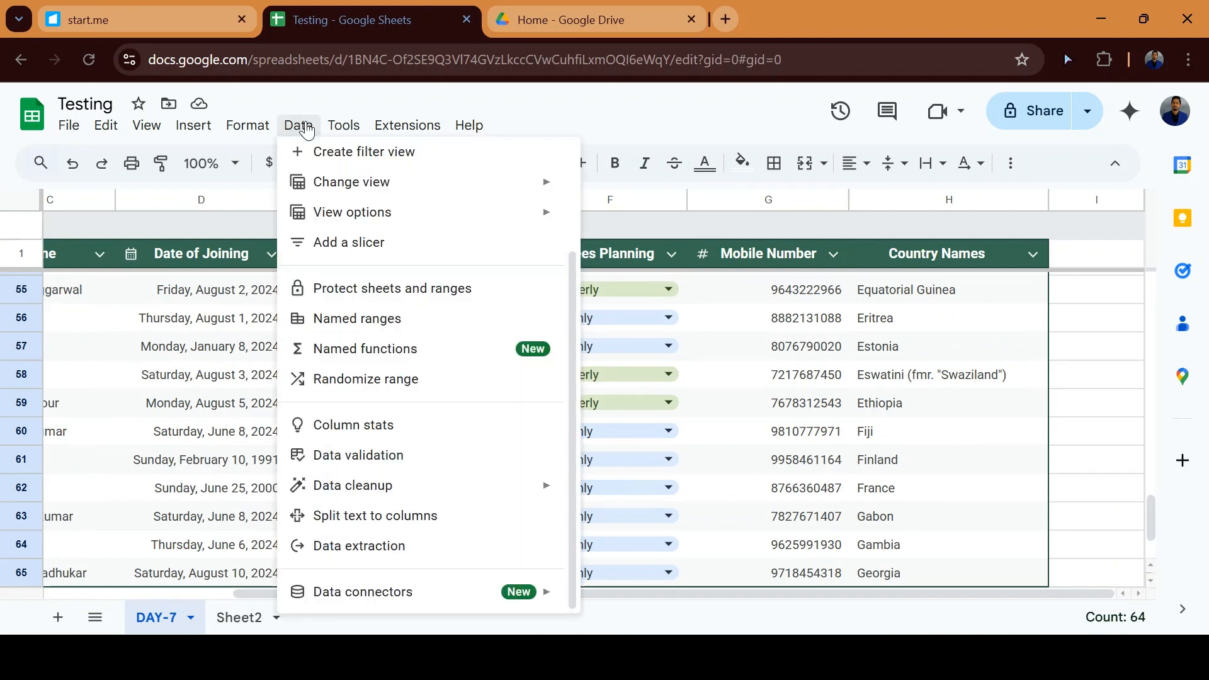
click(414, 527)
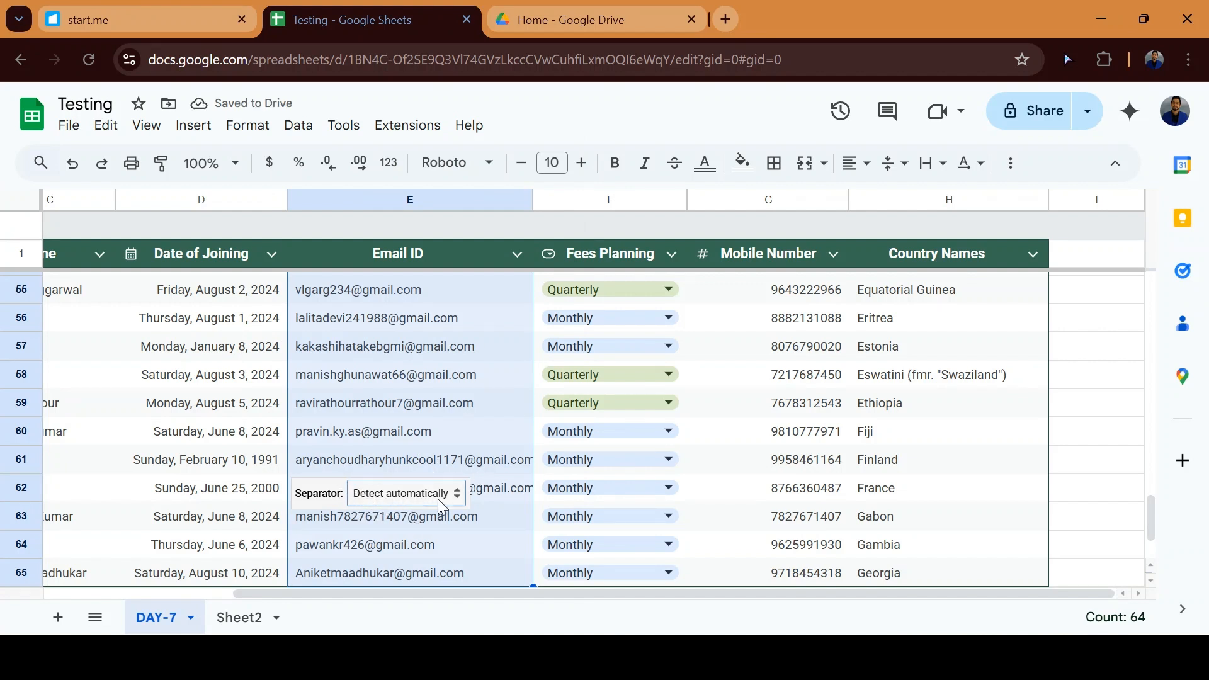
click(459, 497)
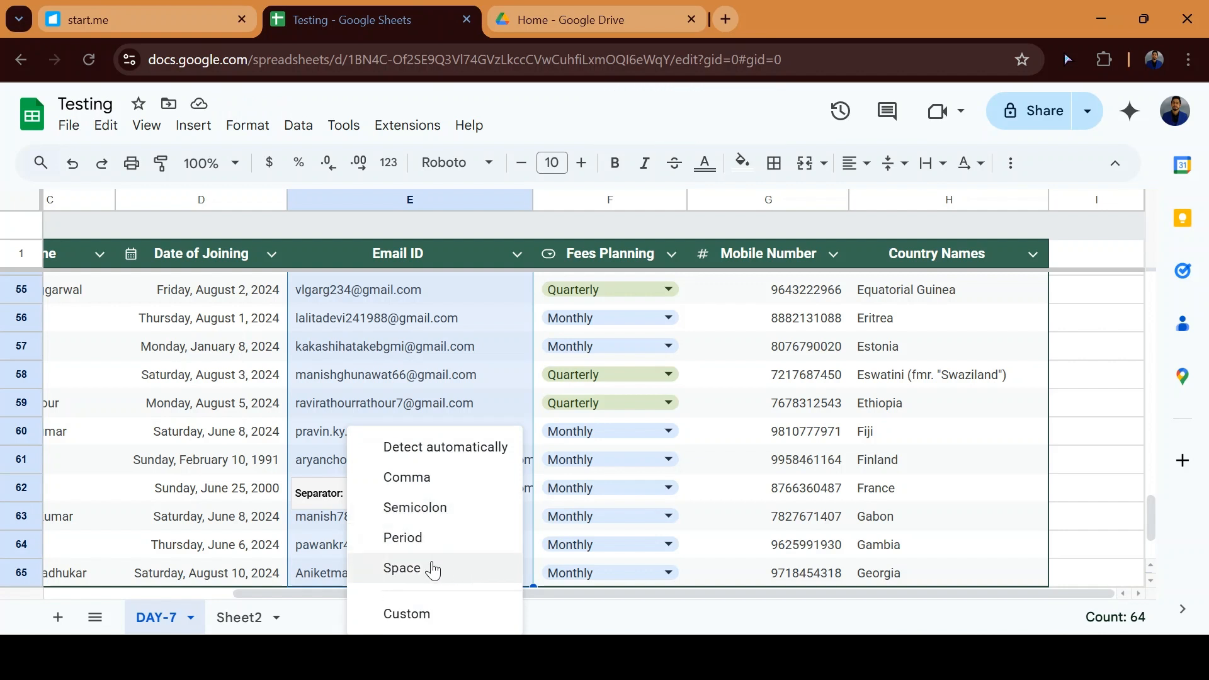
click(419, 625)
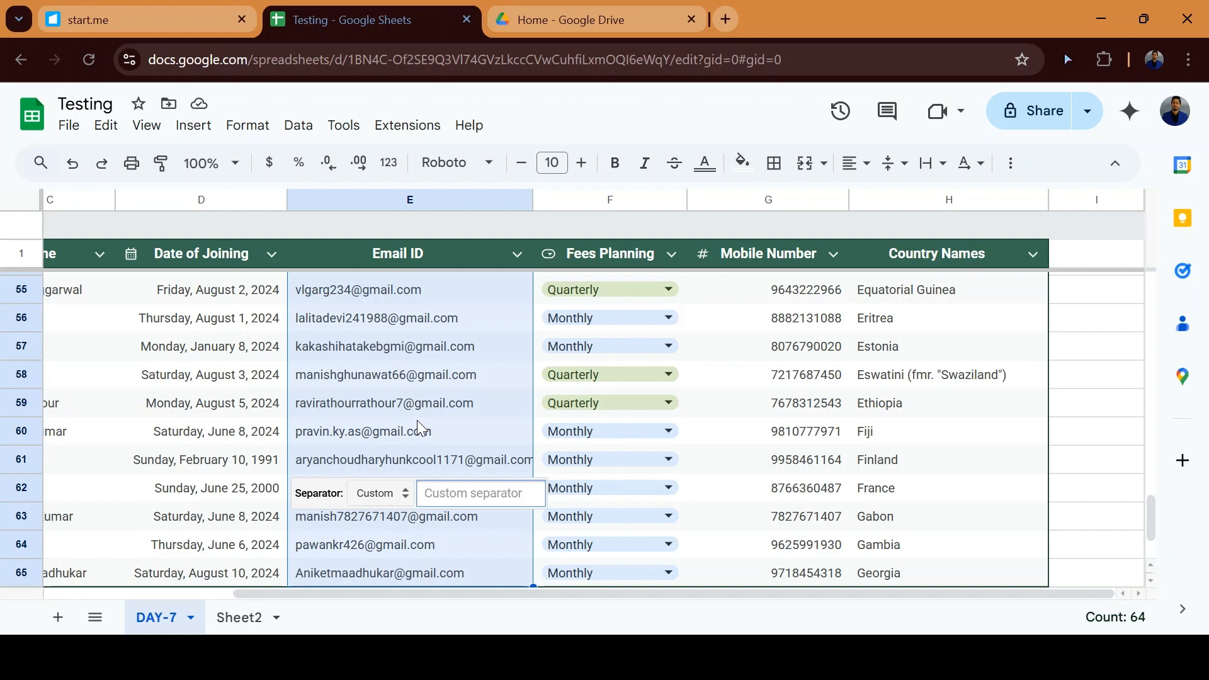
text(@)
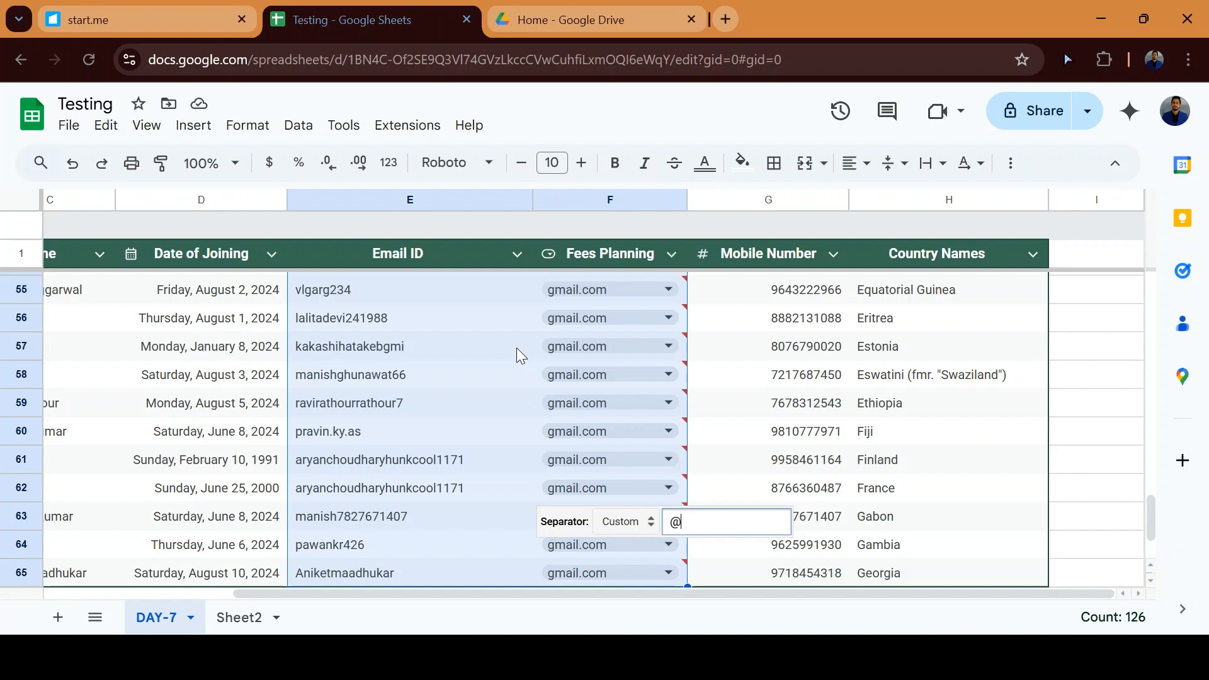
Step: Dismiss the separator setting and undo the split of the Email ID column
key(BackSpace)
key(Escape)
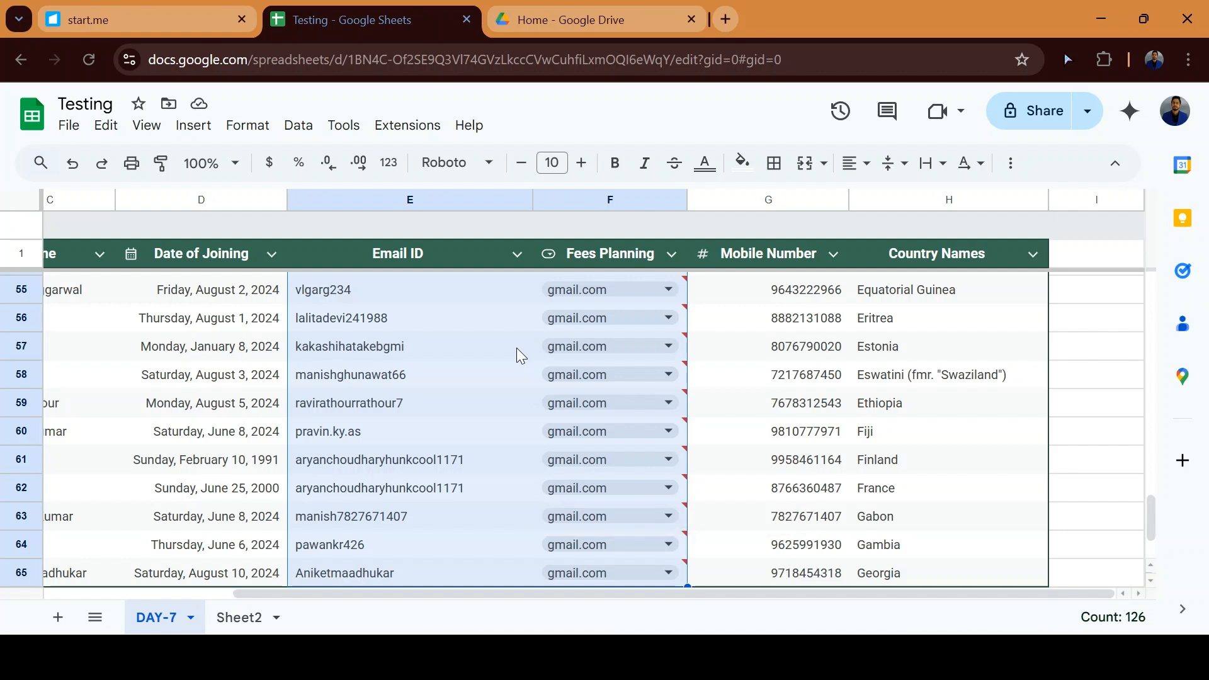
key(ctrl+z)
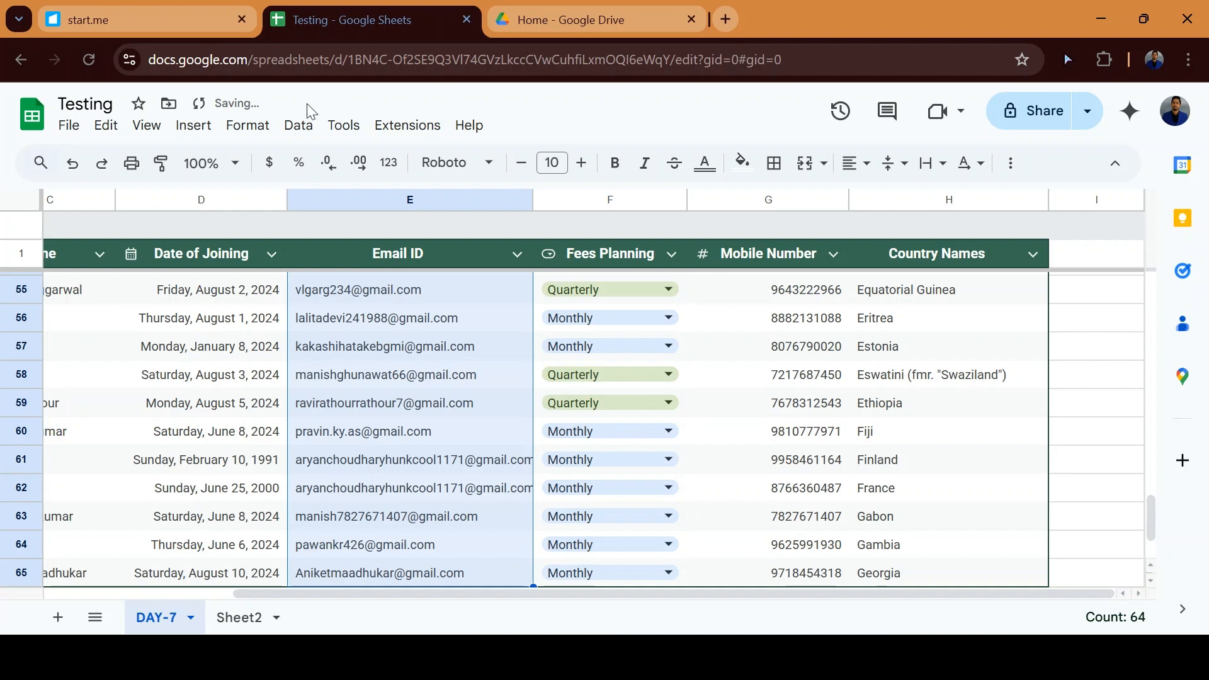
Step: Inspect the mobile numbers in G2 and G3 for any character left between the digits
click(764, 324)
key(ctrl+Up)
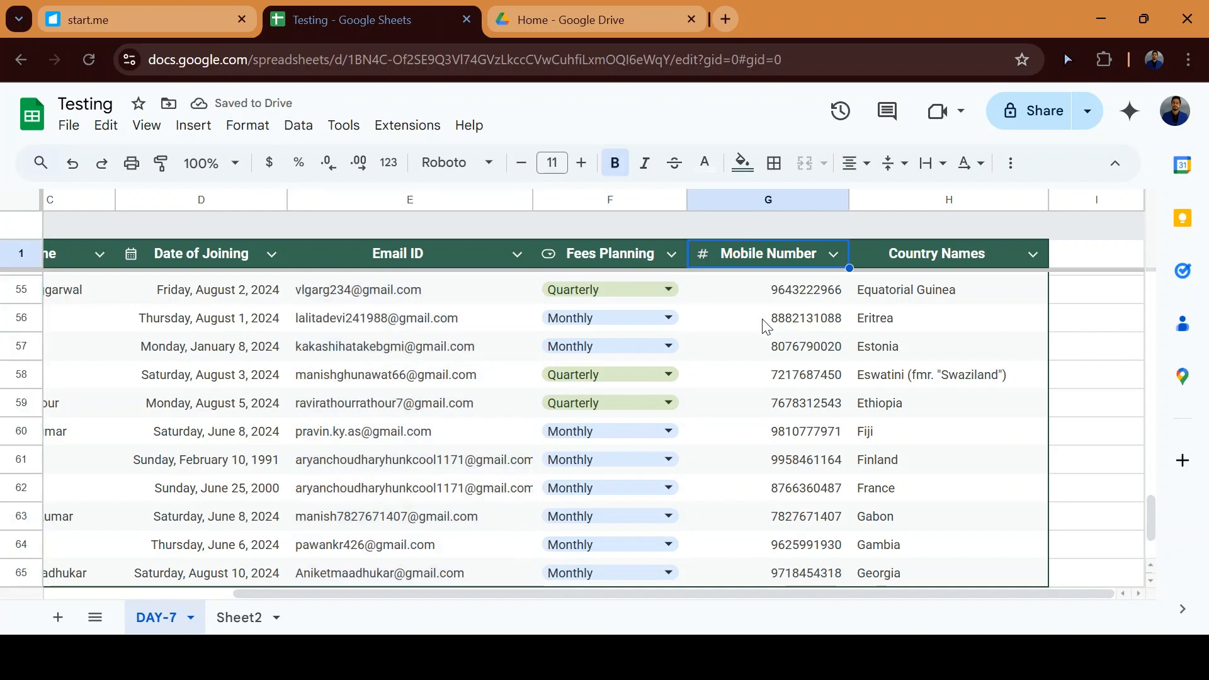
key(Down)
key(Down)
key(Up)
key(F2)
key(Left)
key(Left)
key(Left)
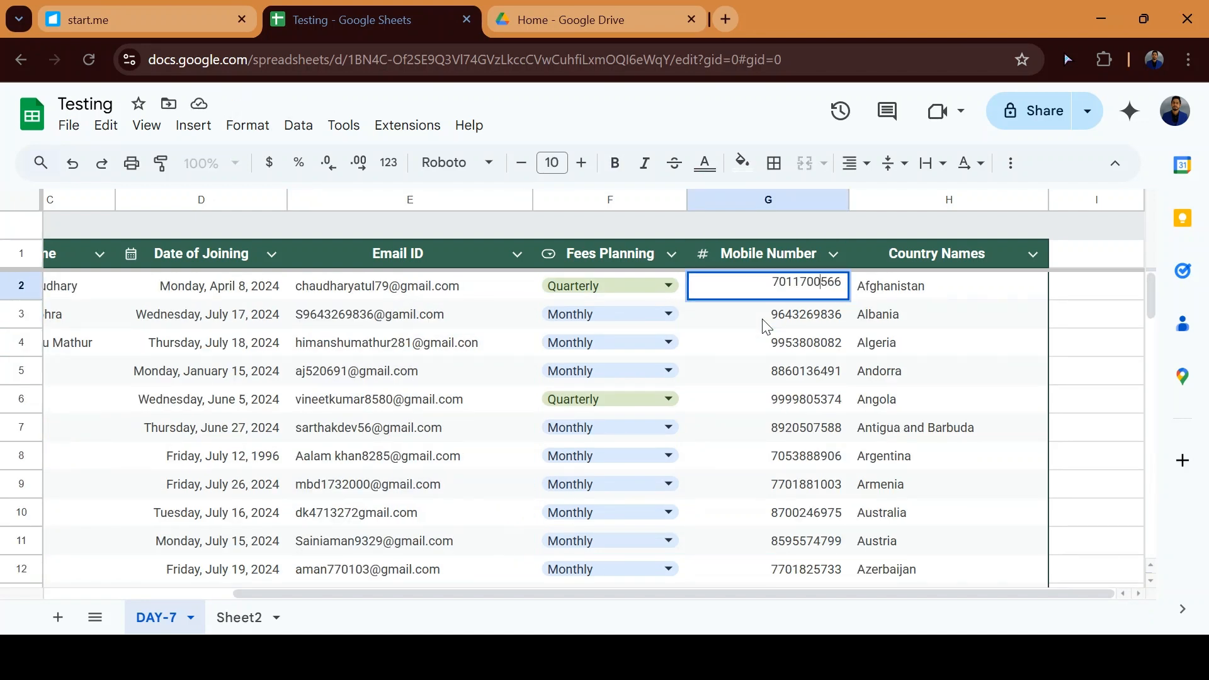
click(767, 326)
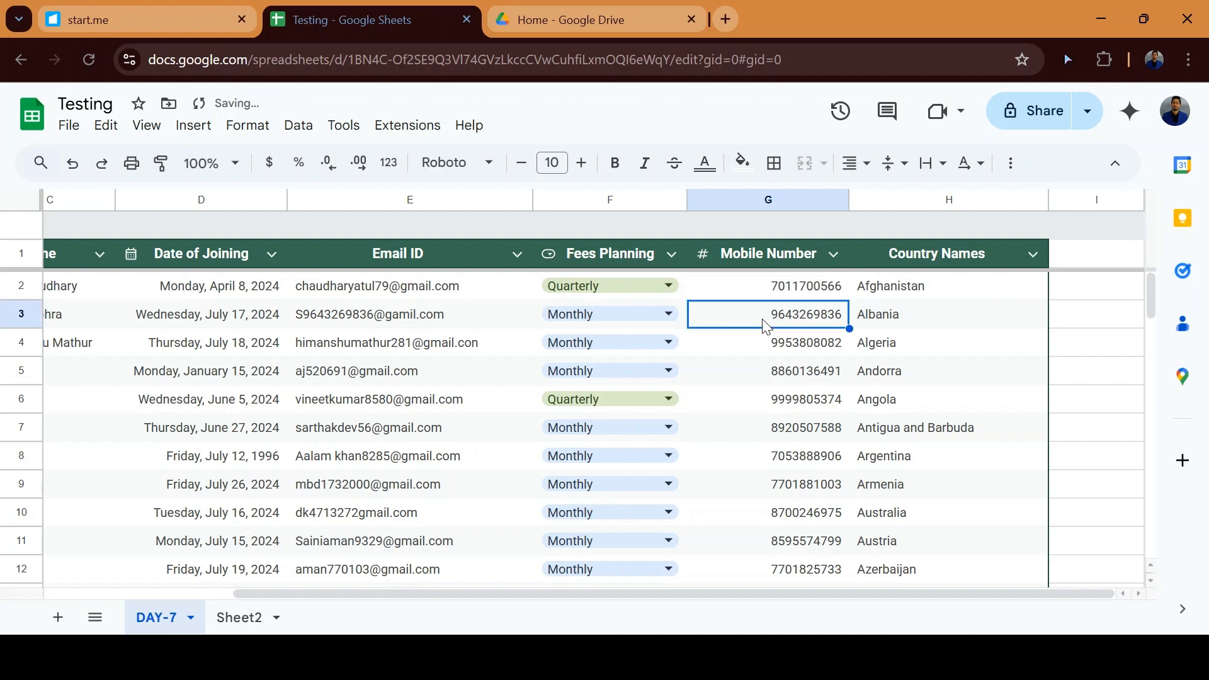
double_click(767, 326)
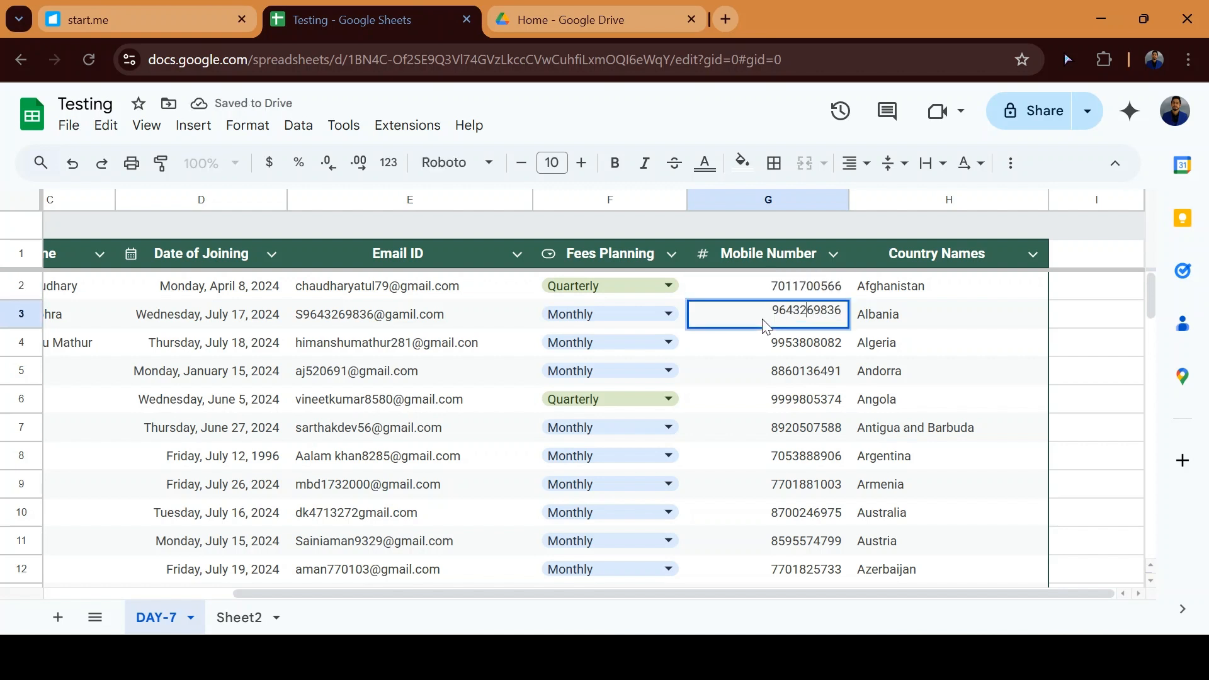
key(Return)
Step: Try to split the mobile numbers in G2:G65 into columns using the Comma separator, and check the other separator choices
key(Up)
key(Up)
key(ctrl+shift+Down)
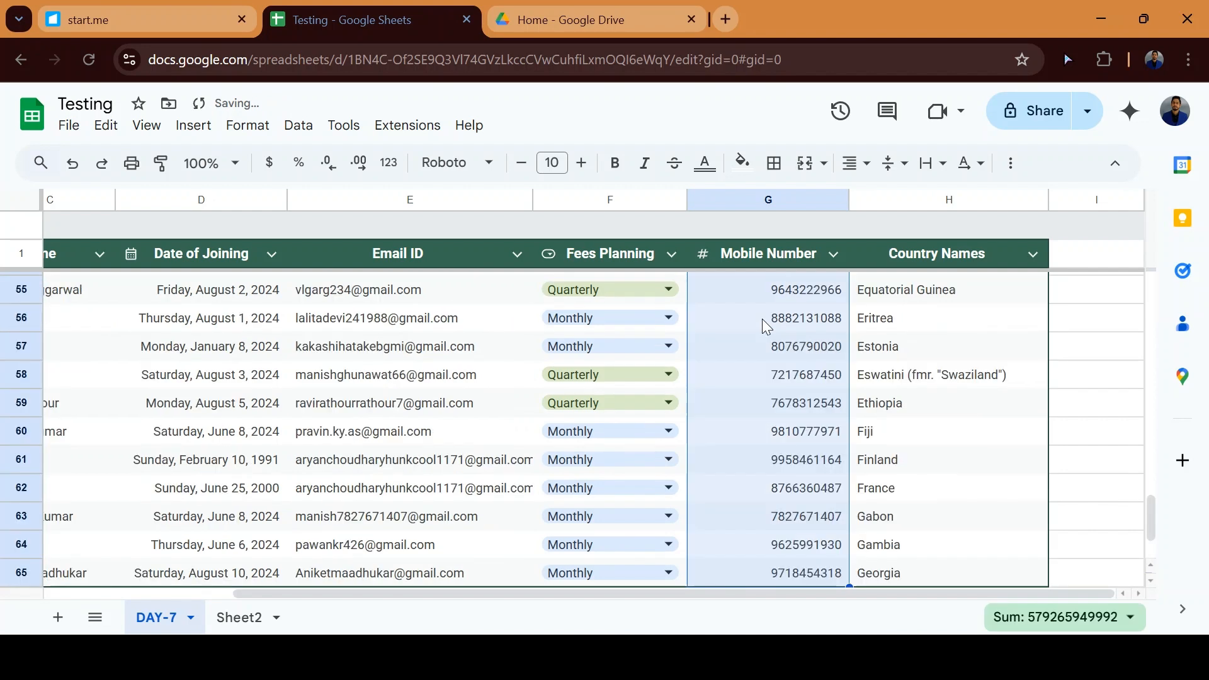
click(295, 125)
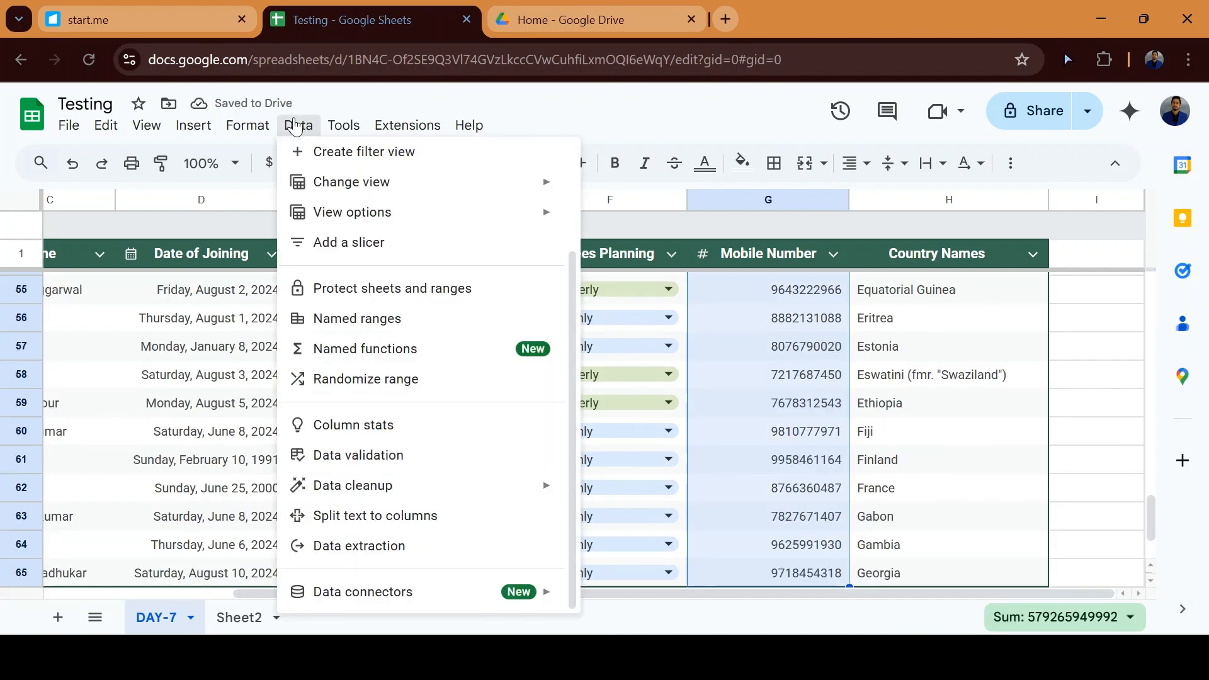
click(373, 528)
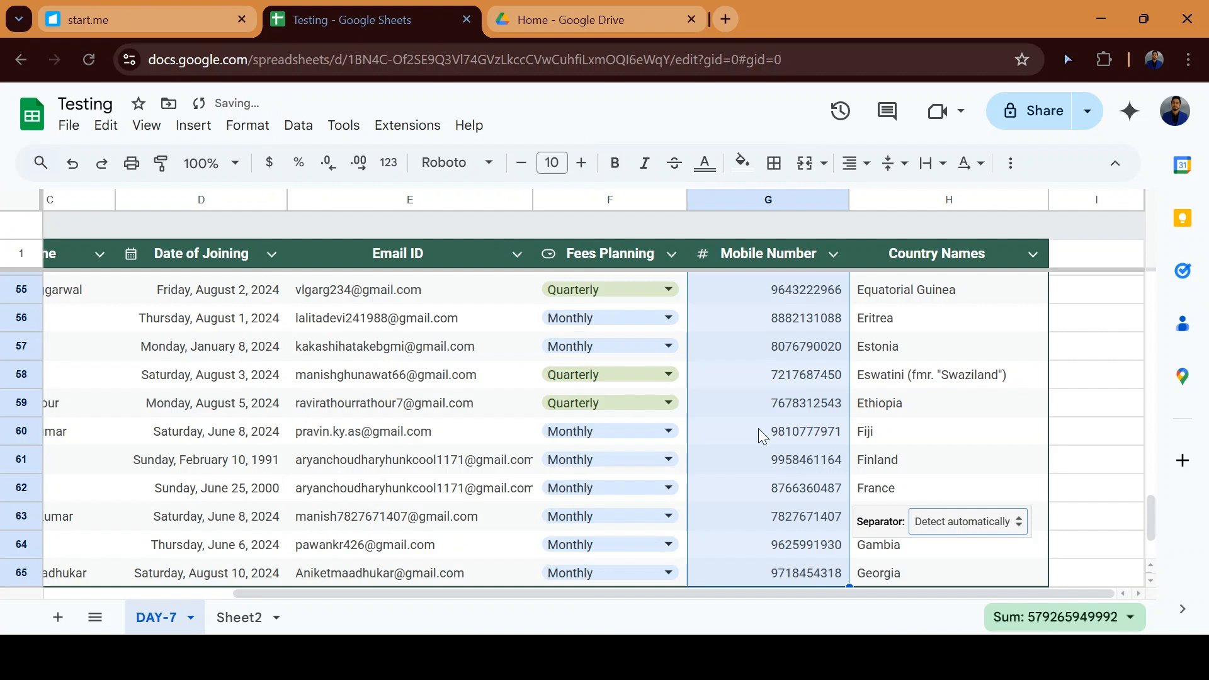
click(961, 525)
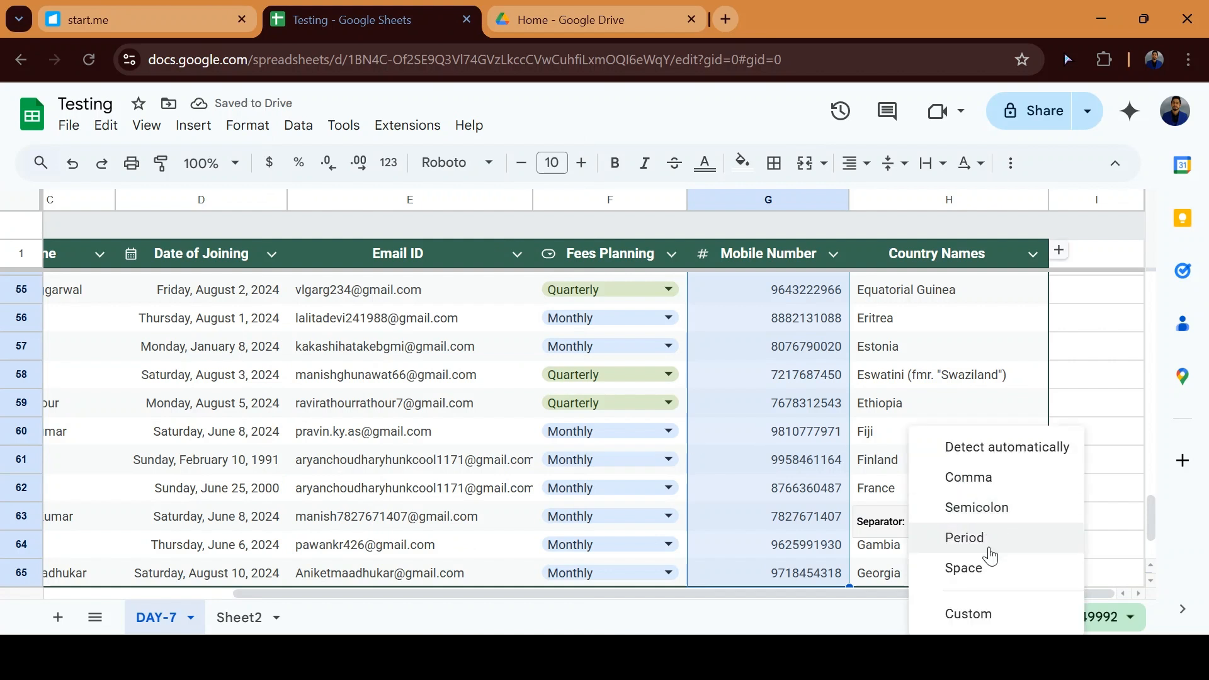
click(977, 480)
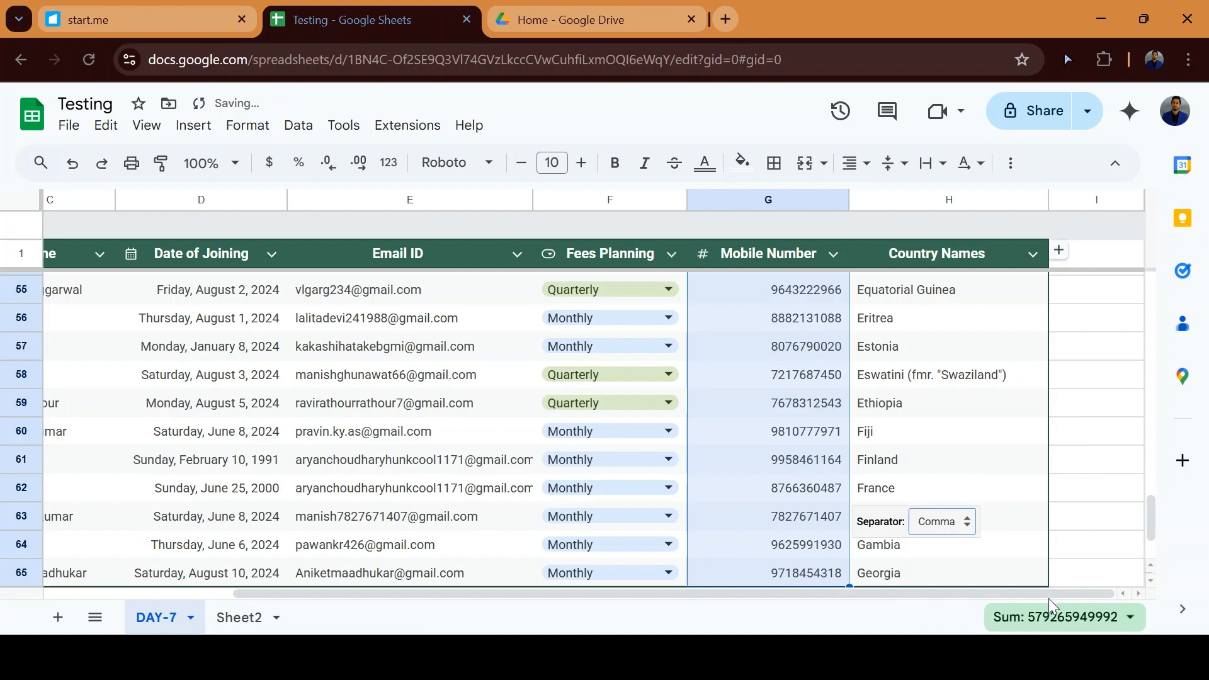
key(Down)
key(Down)
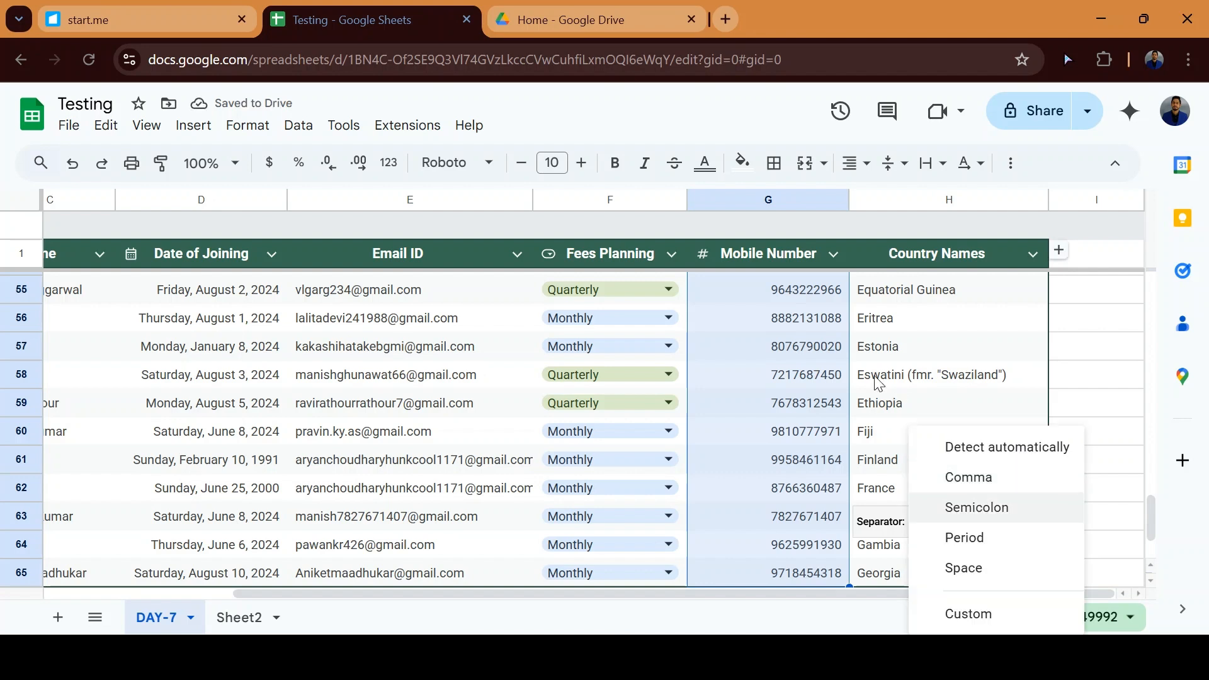
Step: Try to insert a comma between the digits of the mobile number in G2
click(734, 293)
key(ctrl+Up)
key(Down)
key(Down)
key(Down)
key(Up)
key(Up)
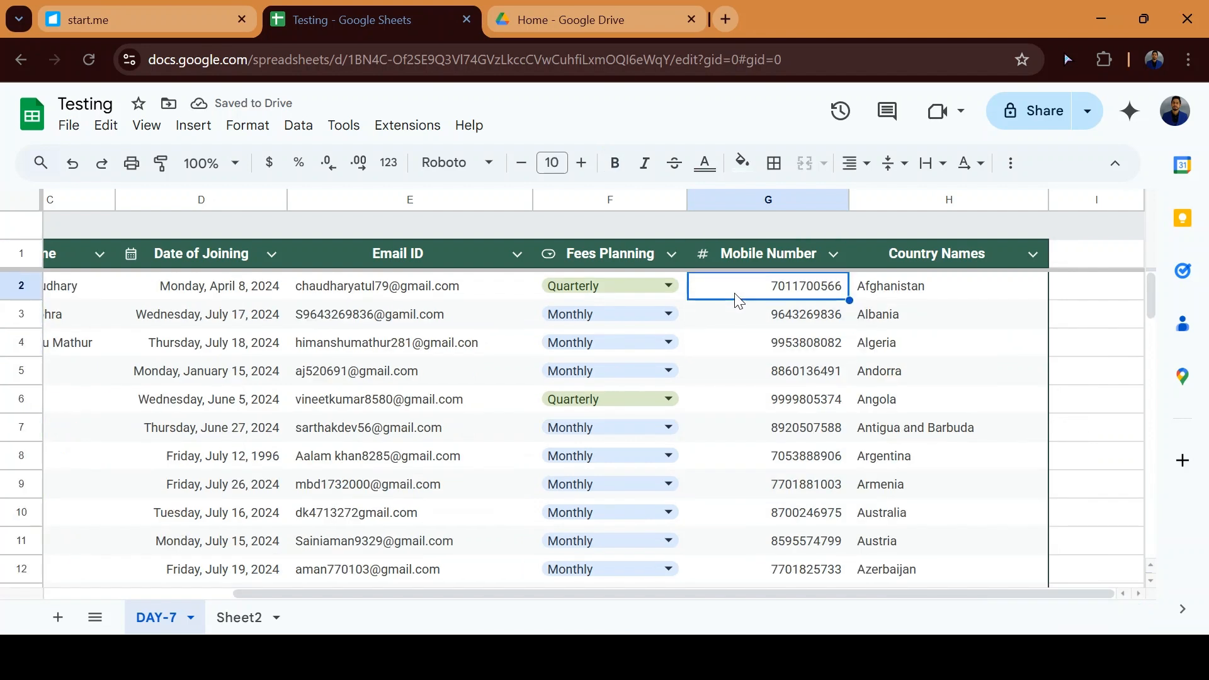
key(Up)
key(Down)
key(F2)
key(Left)
key(Left)
key(Left)
key(Left)
key(Left)
key(Left)
key(Left)
text(,)
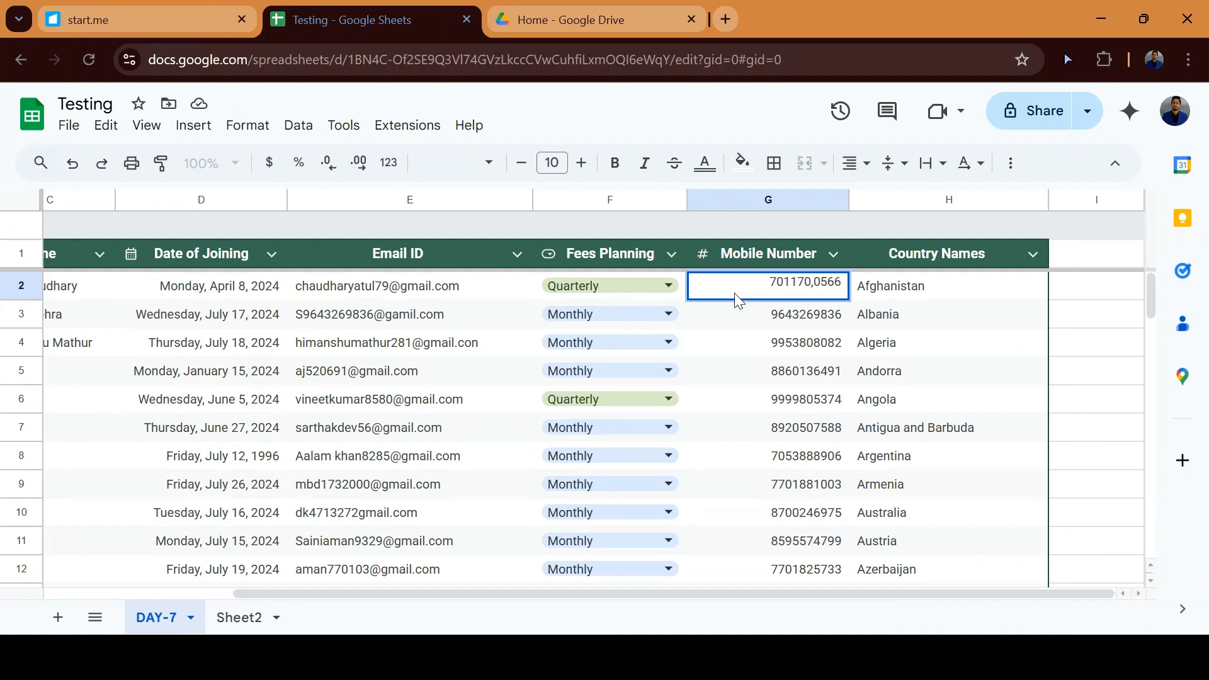
key(Return)
key(Up)
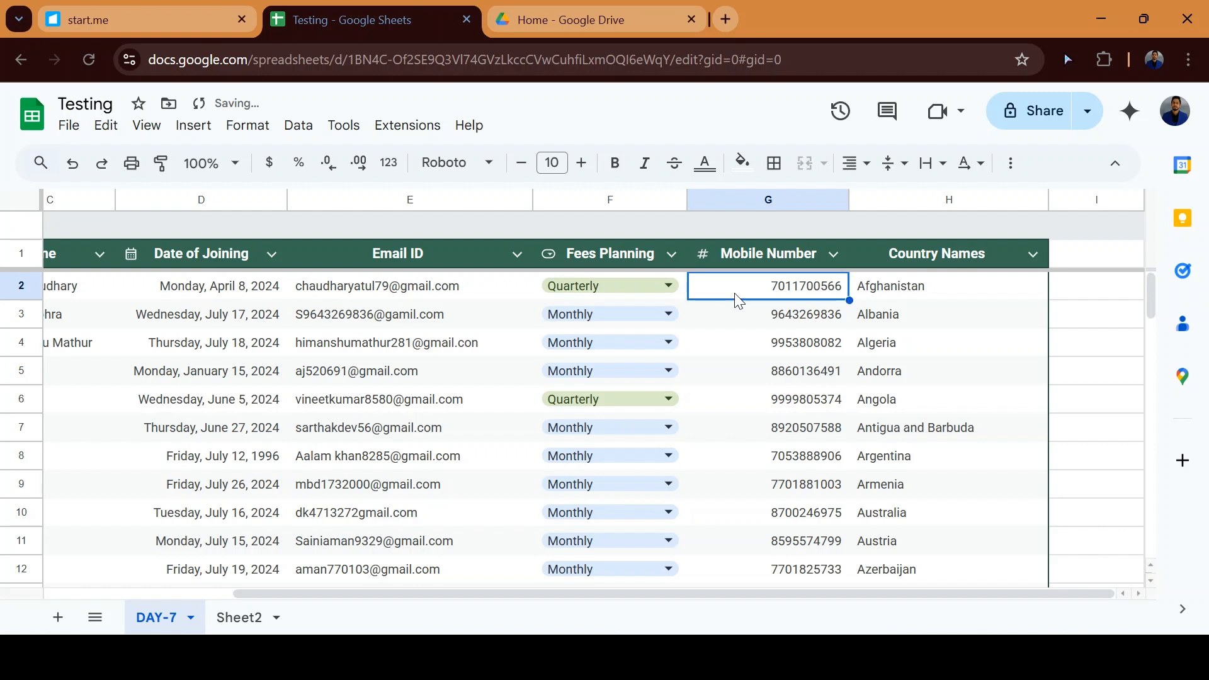
Step: Insert a comma inside the country names in H2 and H3, making them "Afgha,nistan" and "Alb,ania"
key(Right)
key(Return)
text(,)
key(Return)
key(Return)
key(Left)
key(Left)
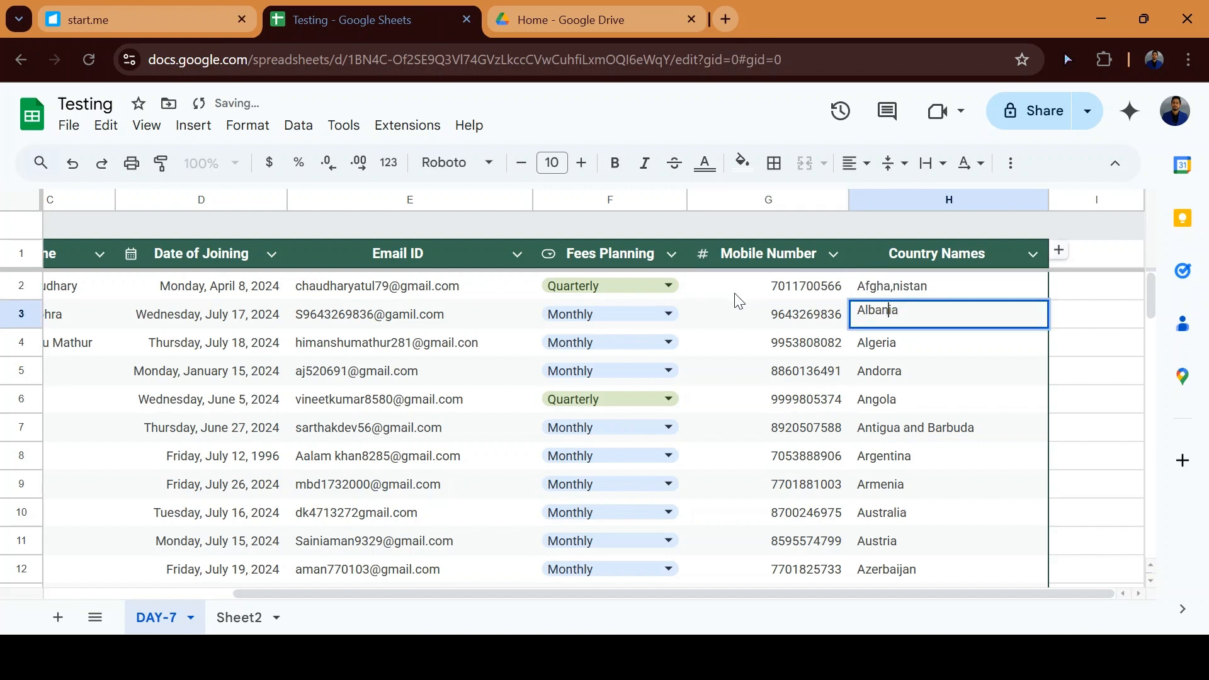
text(,)
key(Return)
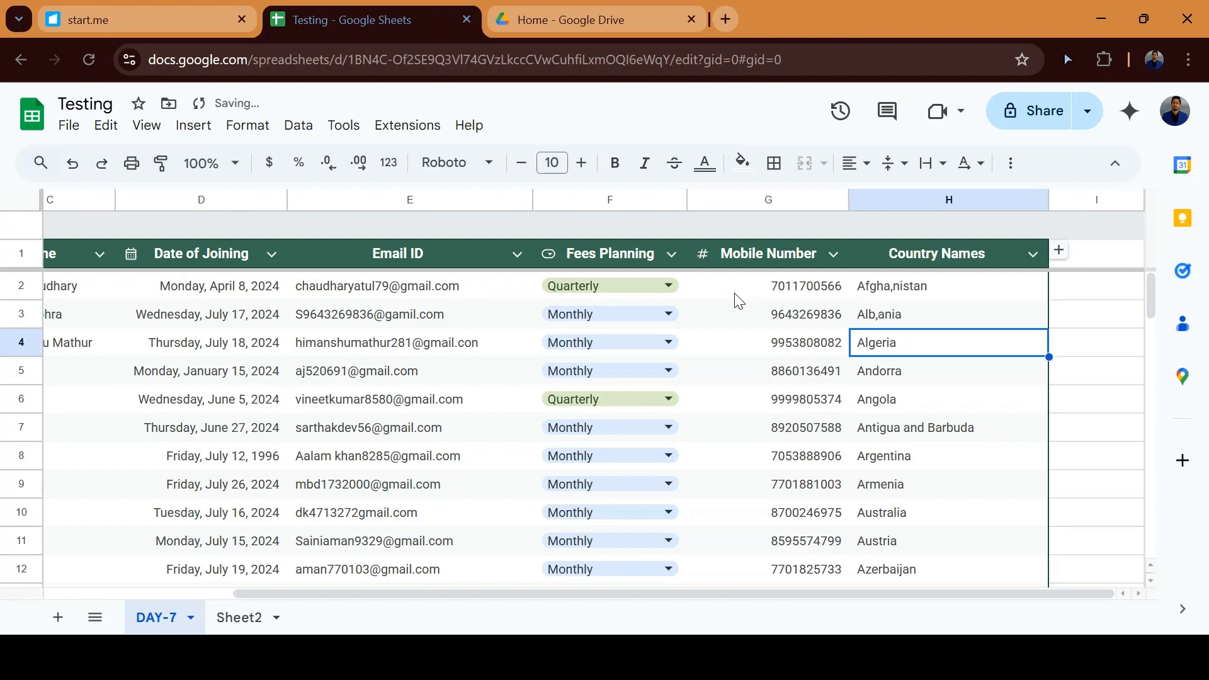
Step: Split the comma-separated country names in H2:H3 into columns
key(Up)
key(Up)
key(ctrl+shift+Down)
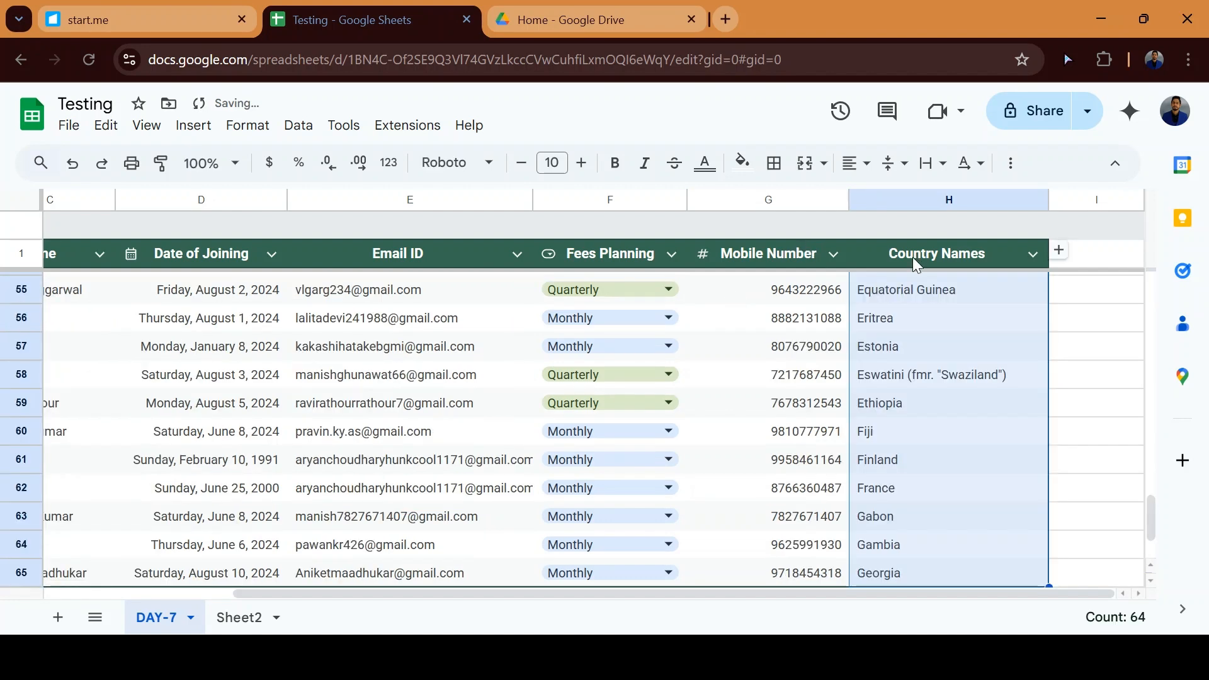
key(ctrl+shift+Up)
key(shift+Down)
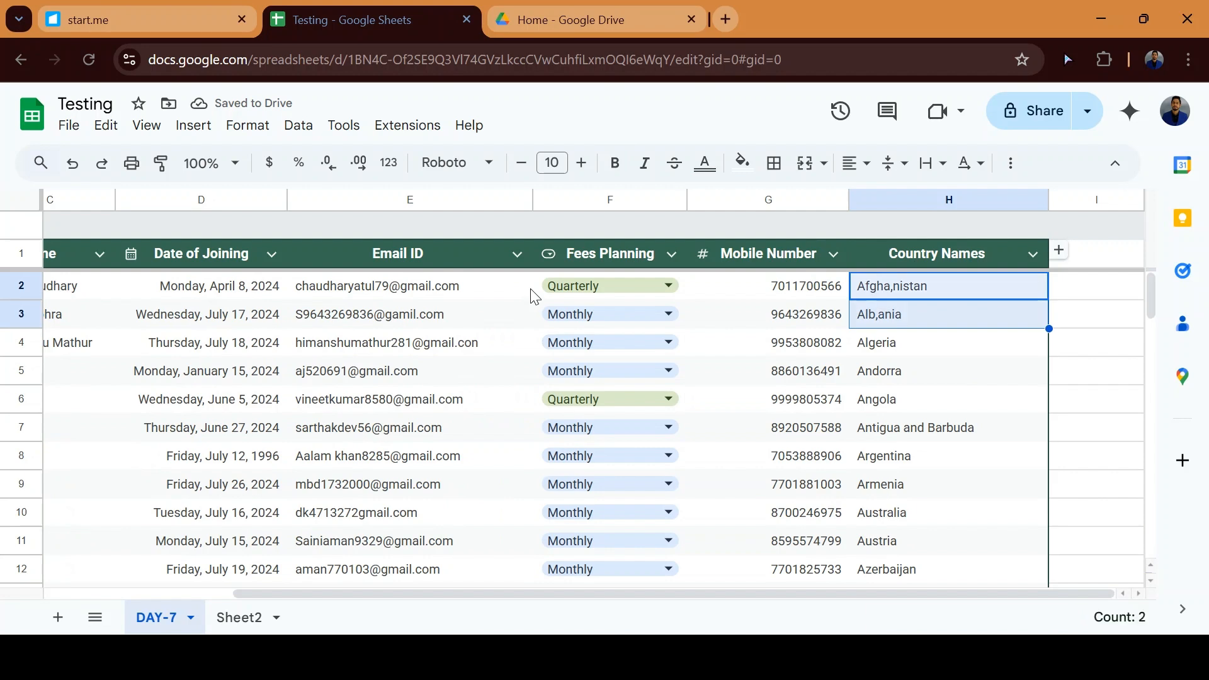
click(299, 125)
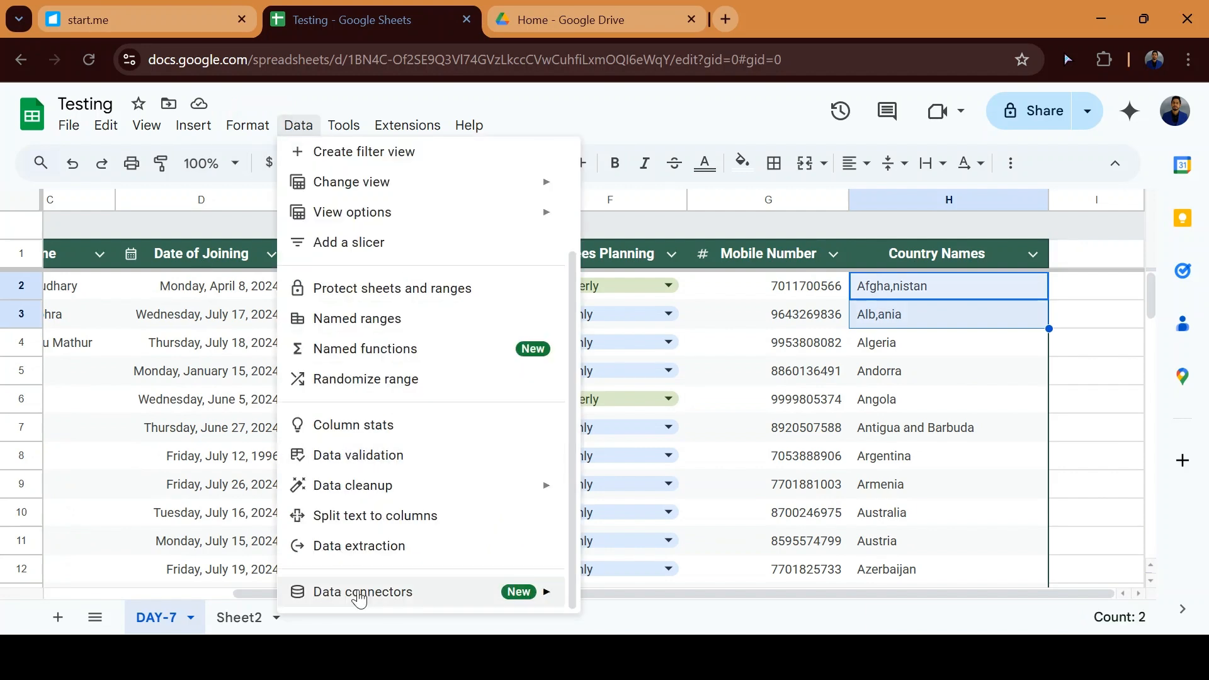
click(415, 517)
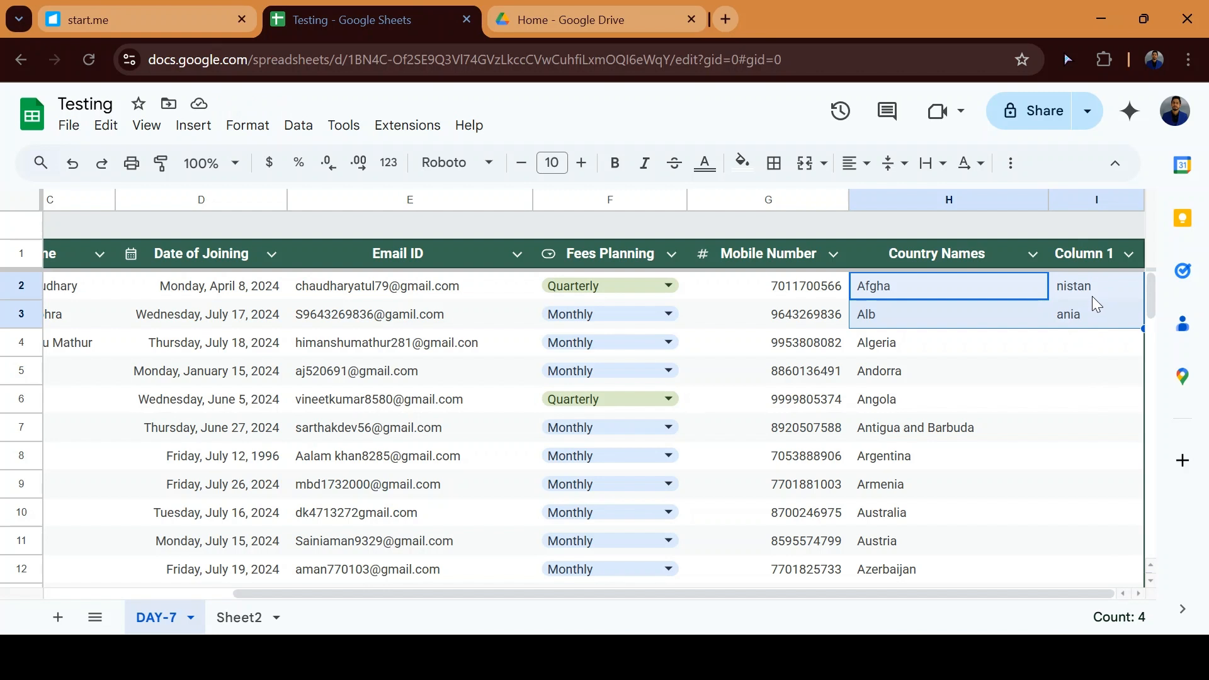
Step: Undo the split of the country names and the commas inserted in H2 and H3
key(ctrl+z)
click(990, 355)
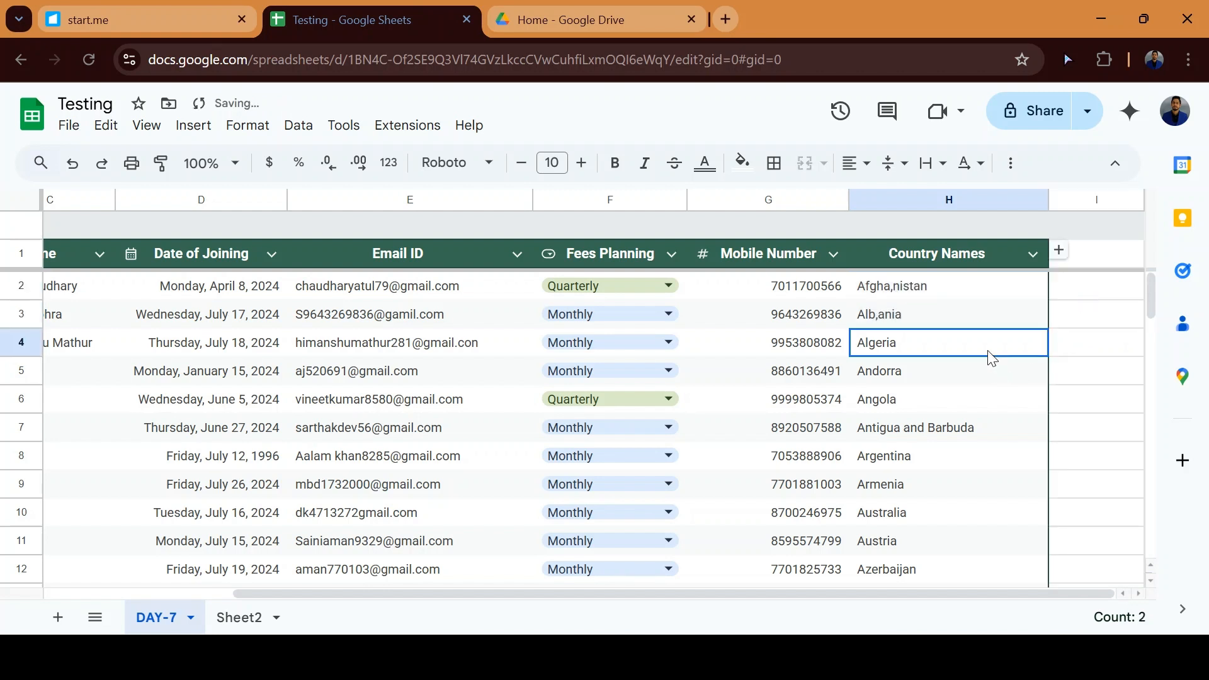
key(ctrl+z)
key(ctrl+z)
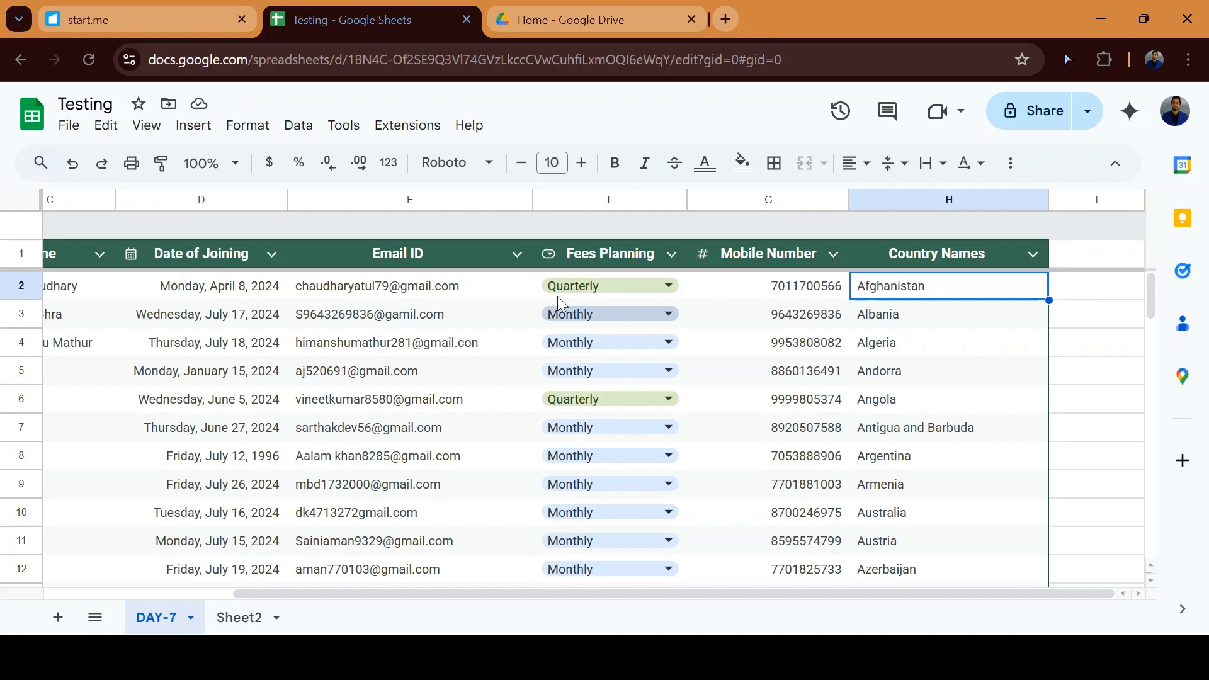
Step: Check the data extraction command, and insert a smart chip for the Mang Tech spreadsheet file in I2
click(297, 139)
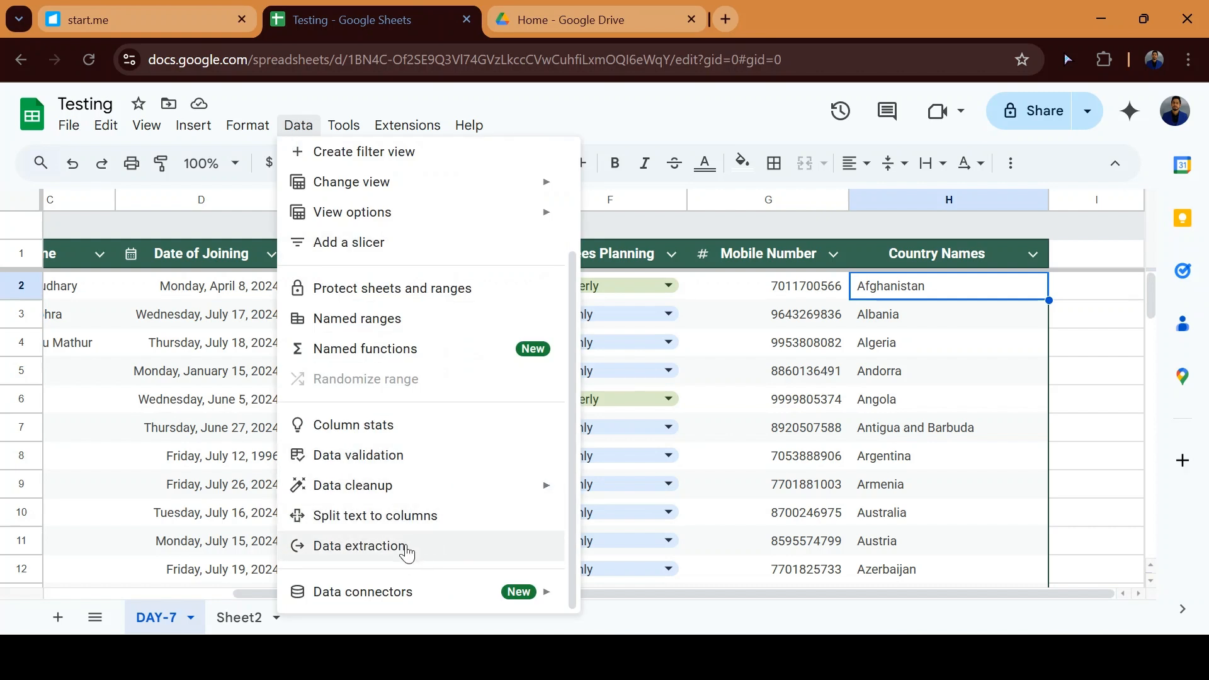
click(1000, 321)
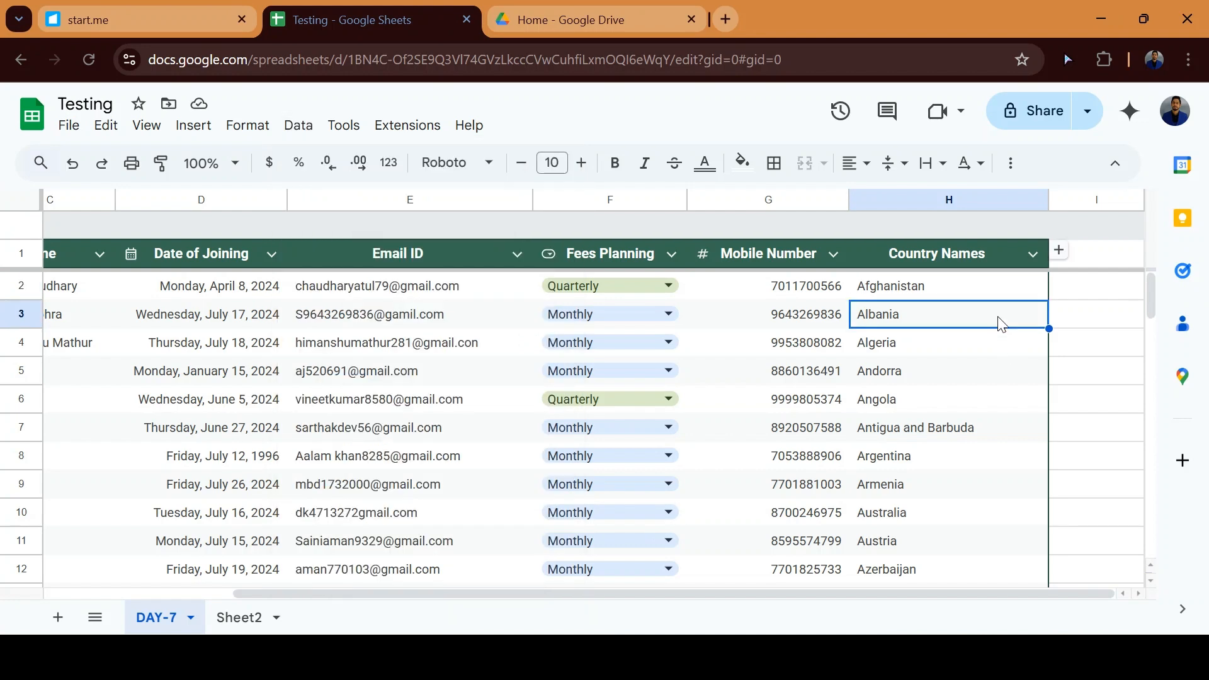
key(ctrl+Up)
key(Right)
key(Down)
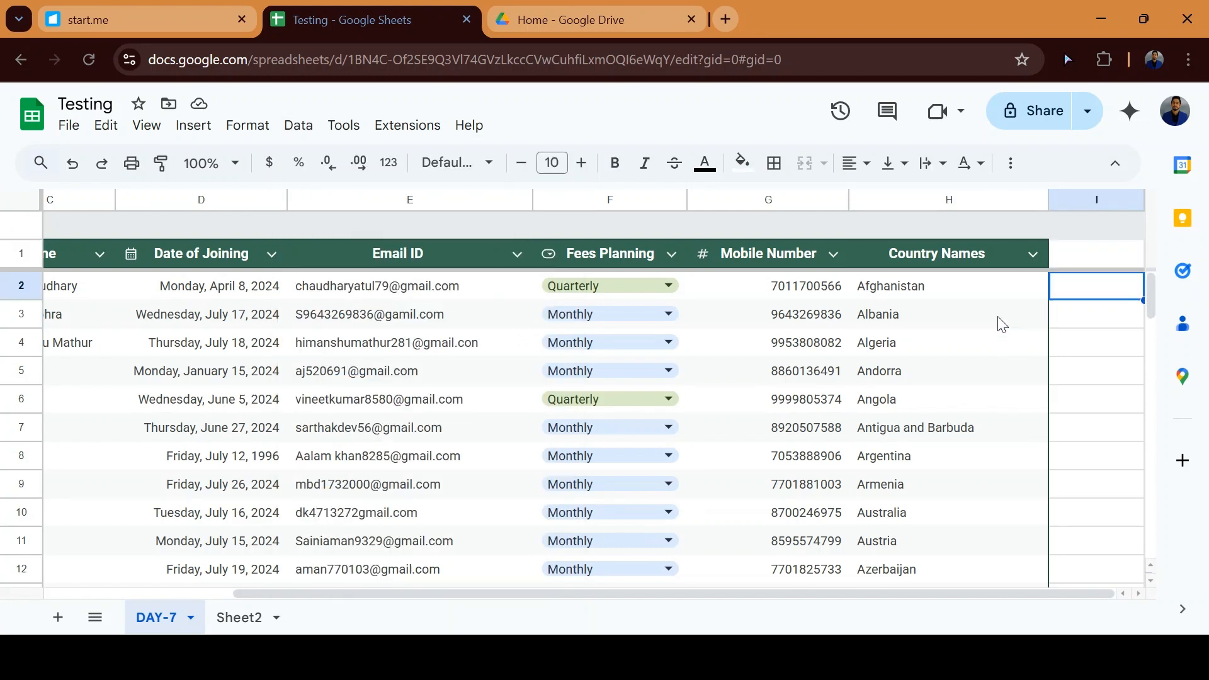
text(@)
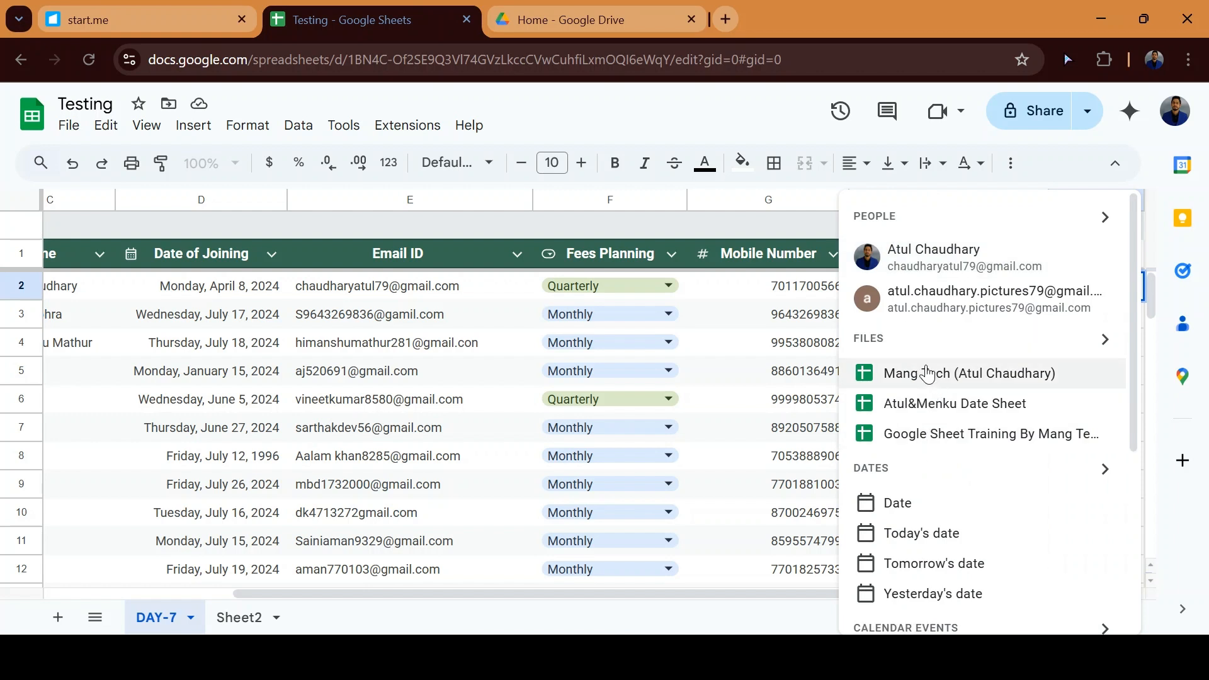
click(930, 376)
key(Return)
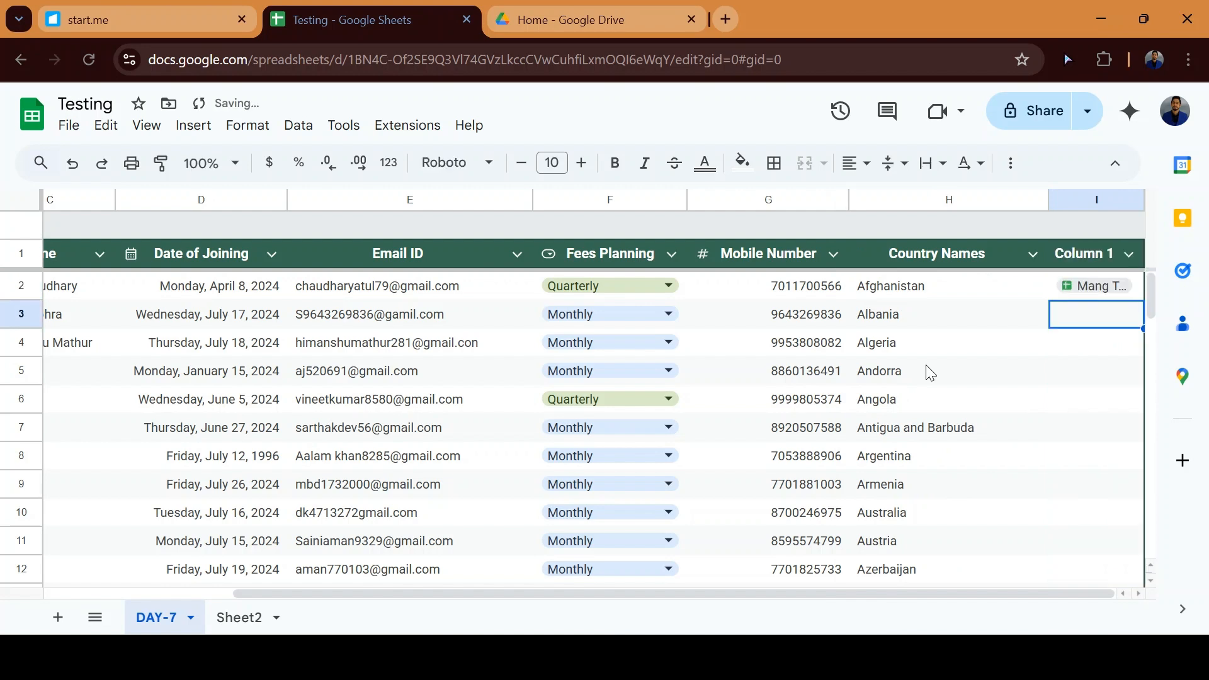
Step: Insert a smart chip for the suggested Date Sheet spreadsheet file in I3
text(@)
key(Down)
key(Return)
key(Return)
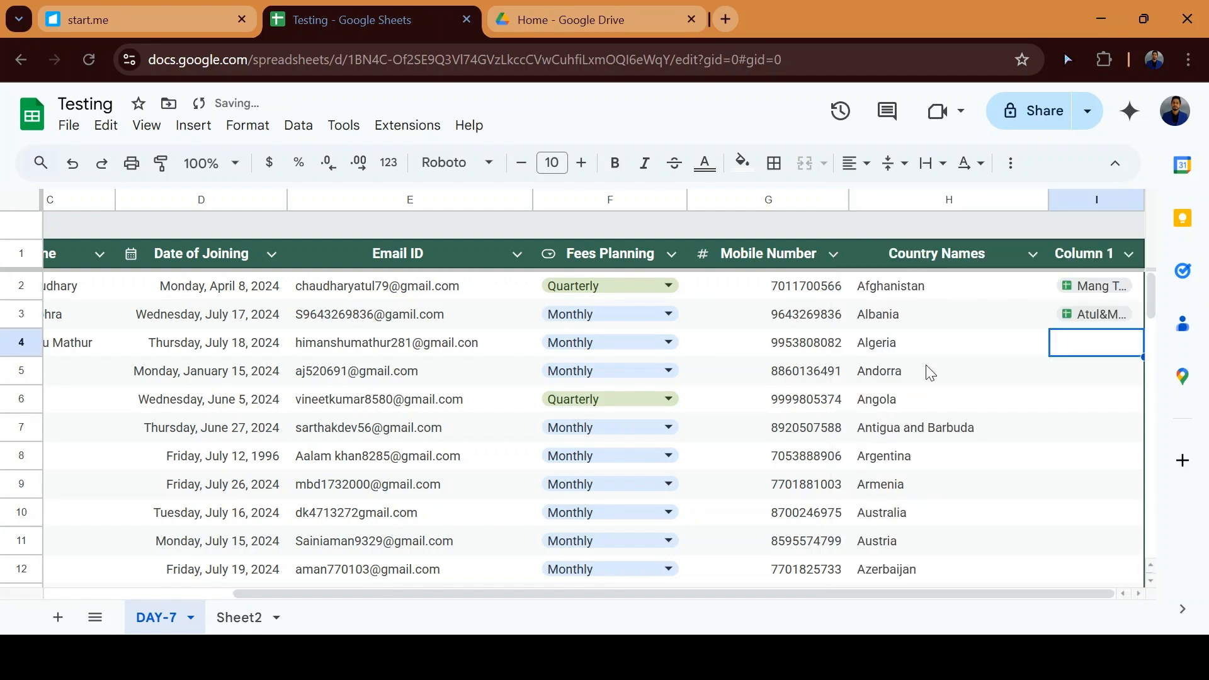
Step: Bring up the smart chip suggestions in I4 and review the people, files, dates, calendar events, components and media options
text(@)
key(Down)
key(Down)
key(Down)
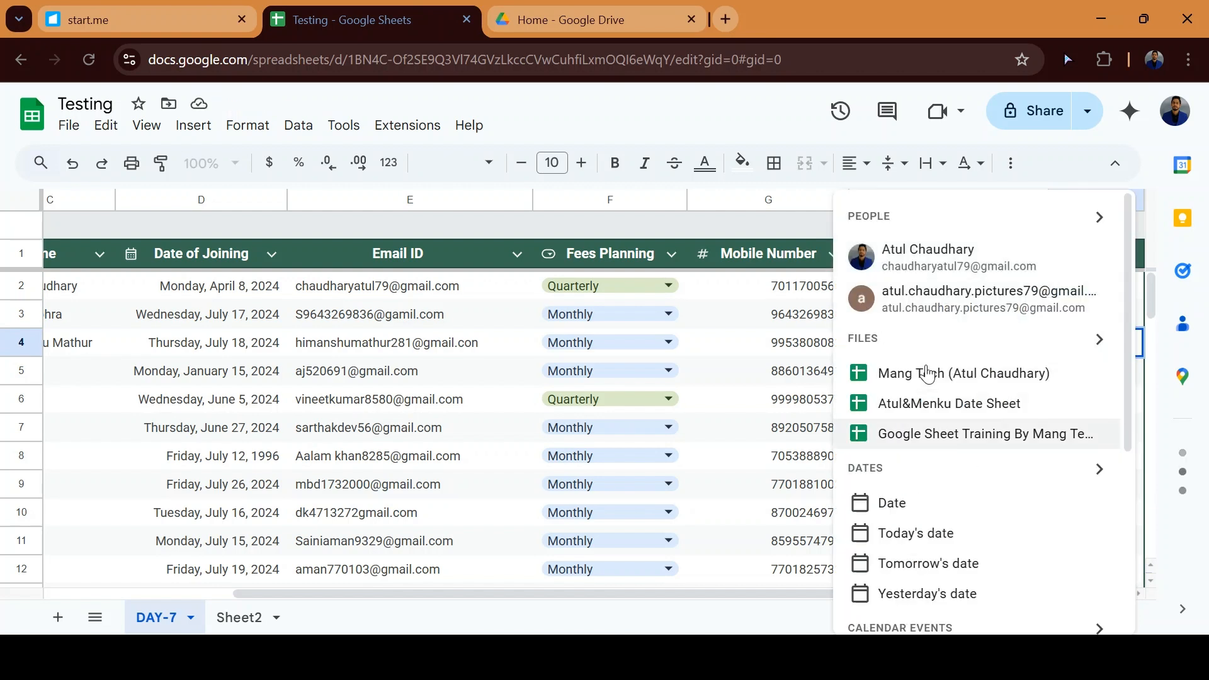
scroll(936, 529, down, 1)
scroll(937, 528, up, 1)
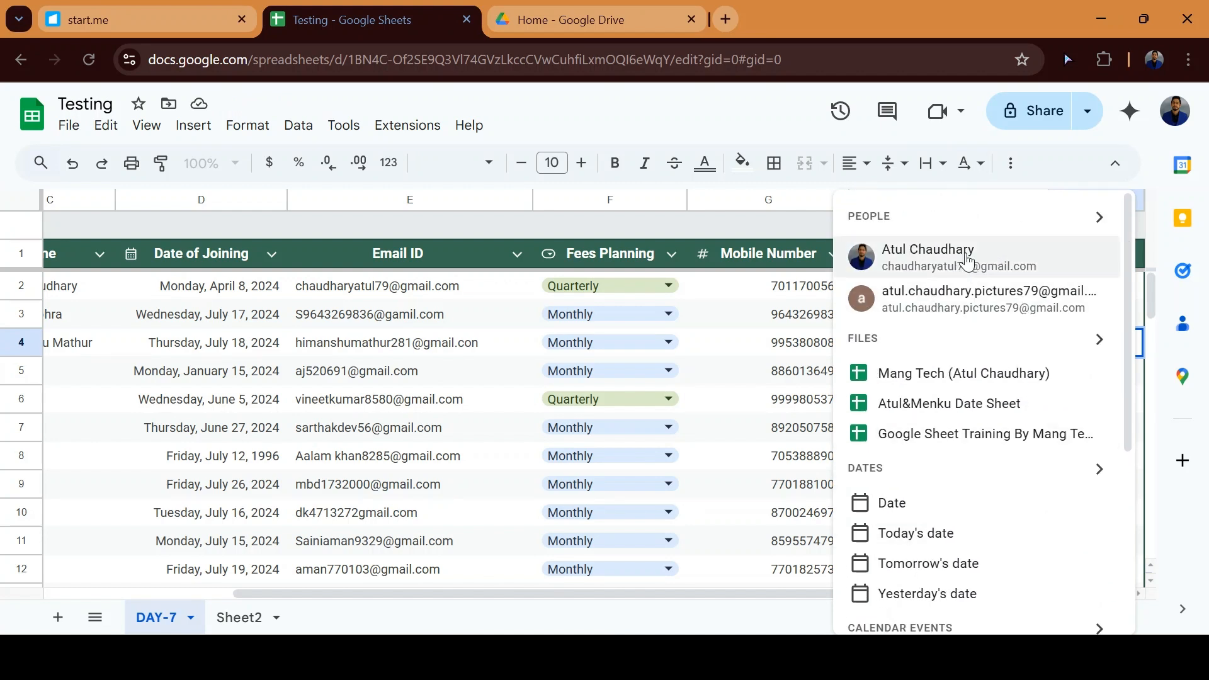
scroll(963, 261, down, 1)
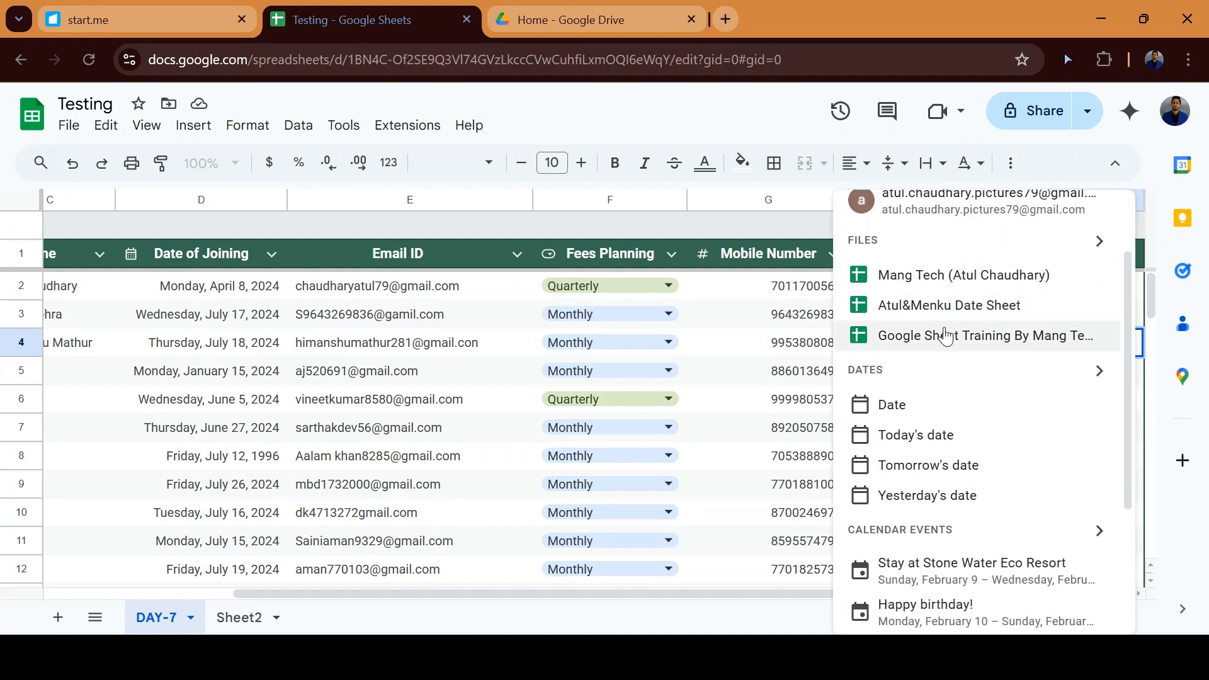
scroll(954, 370, down, 1)
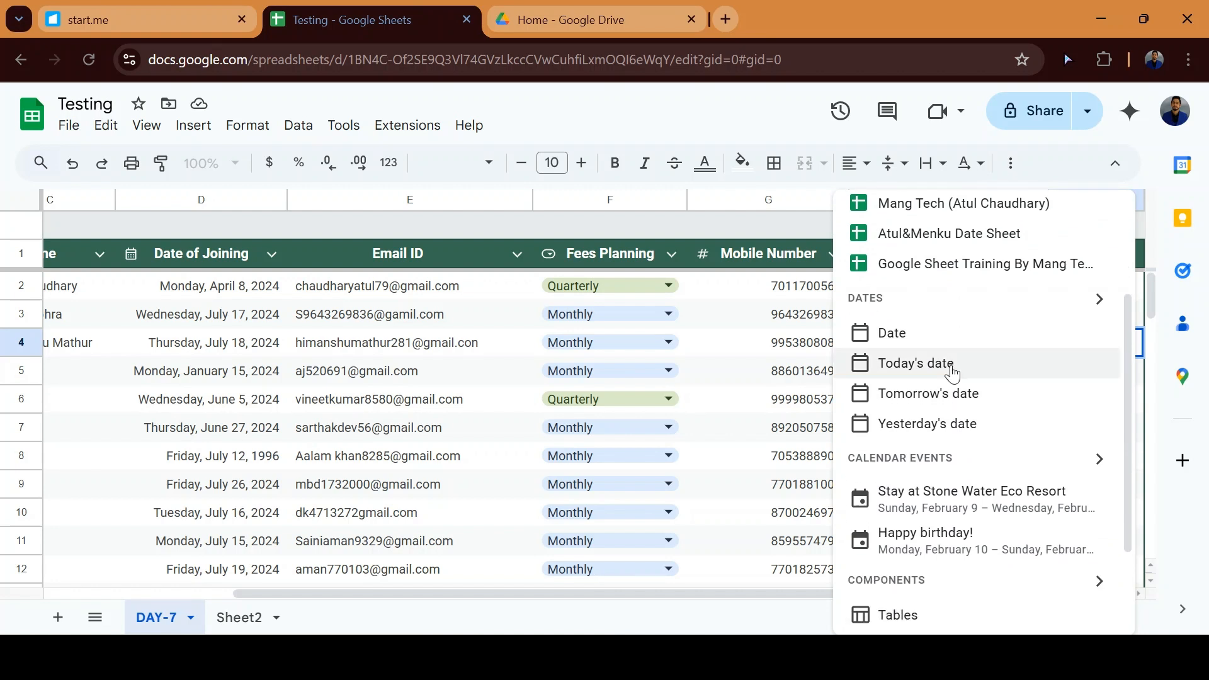
scroll(917, 446, down, 2)
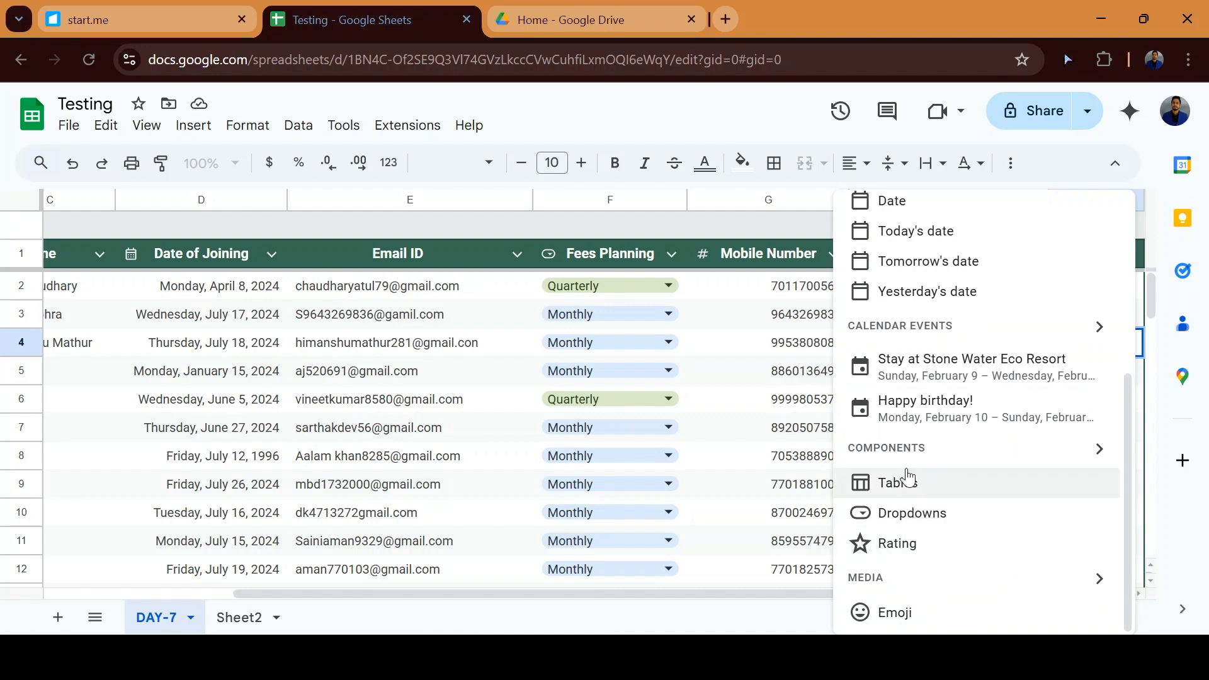
scroll(1036, 375, up, 5)
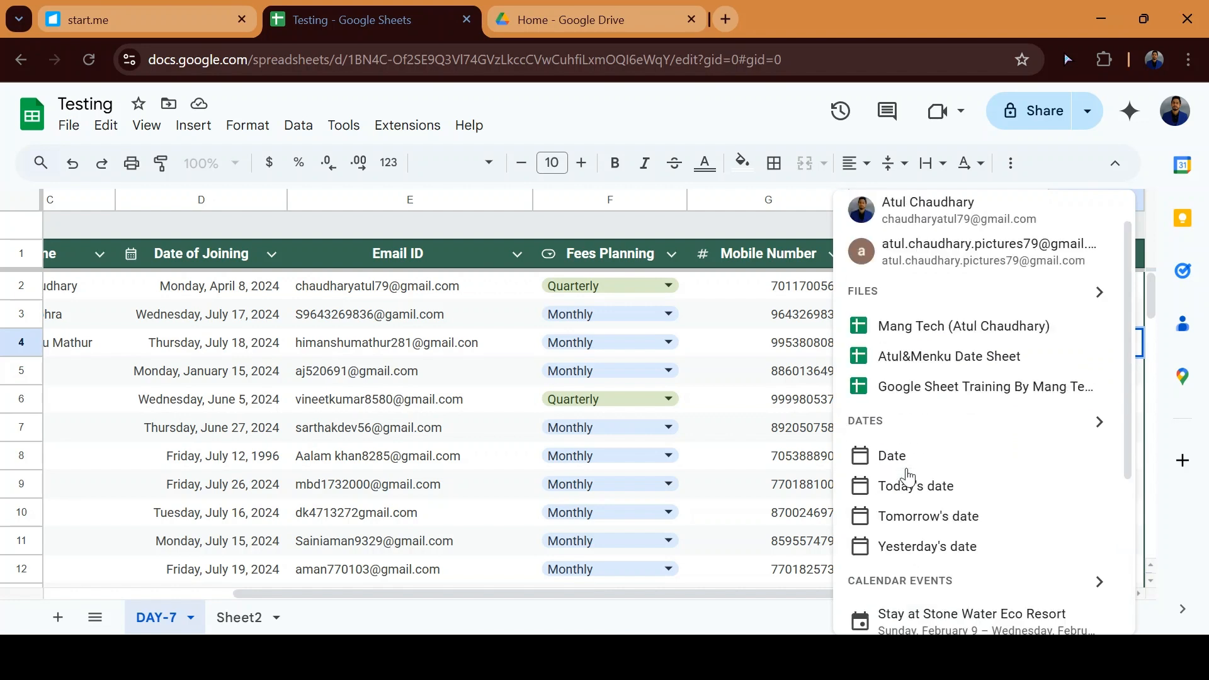
Step: Insert a smart chip for the suggested "Google Sheet Training By Mang Tech" spreadsheet file in I4
click(792, 258)
key(Right)
key(Right)
key(Down)
key(Down)
key(Down)
key(Delete)
text(@)
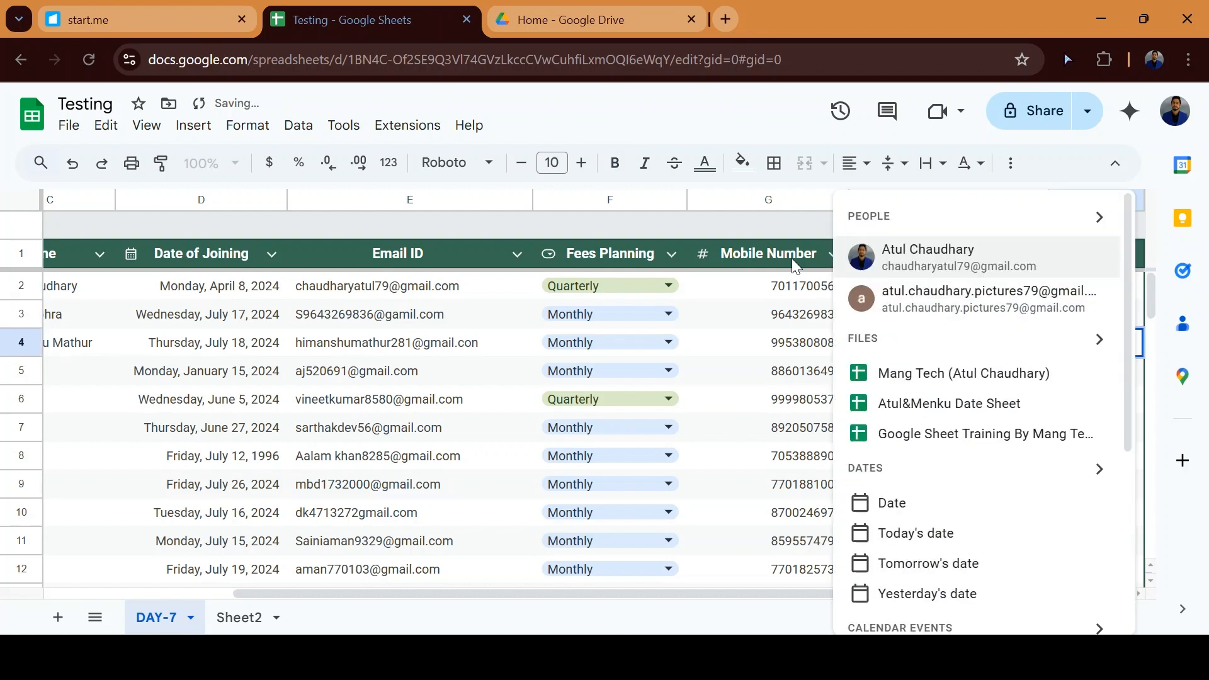
click(951, 444)
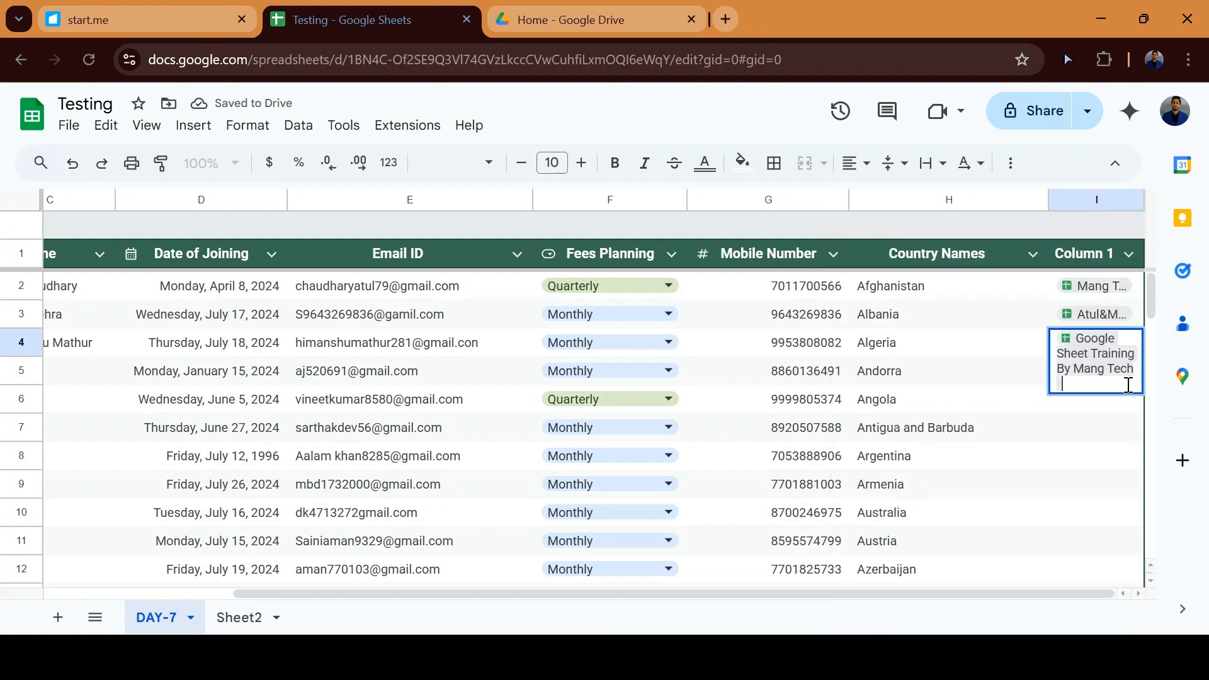
click(1108, 443)
Step: Select the smart chips in I2:I4 and start data extraction on them
key(Up)
key(Up)
key(Up)
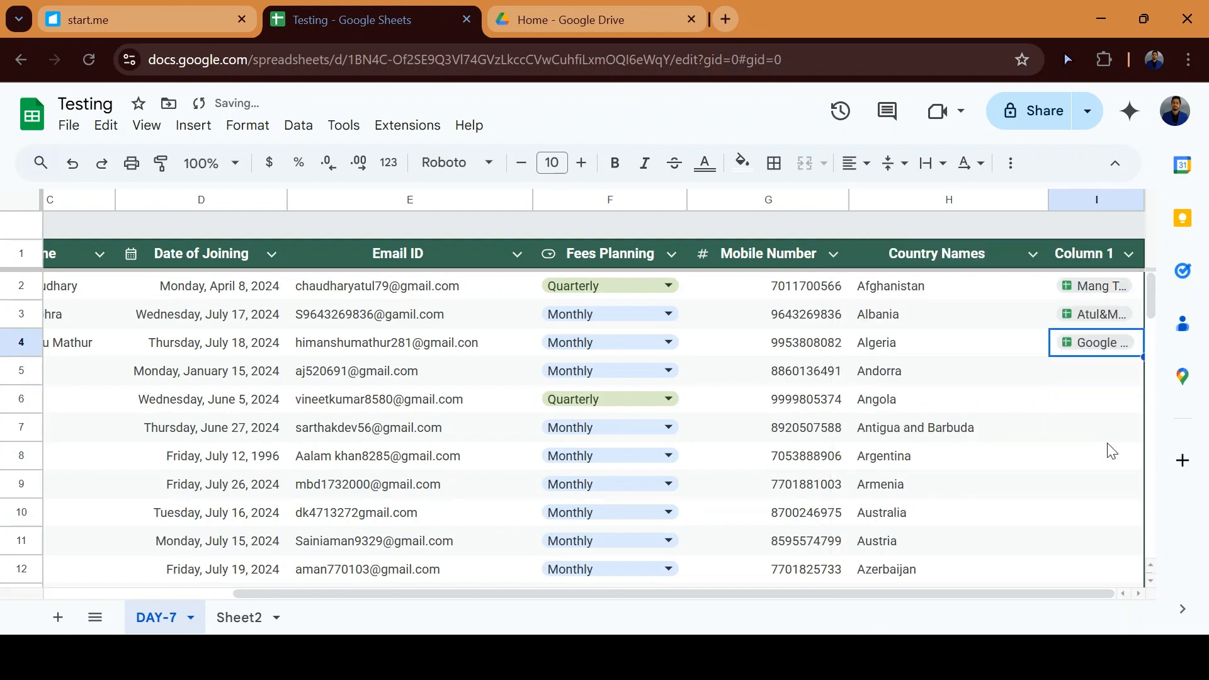
click(1088, 291)
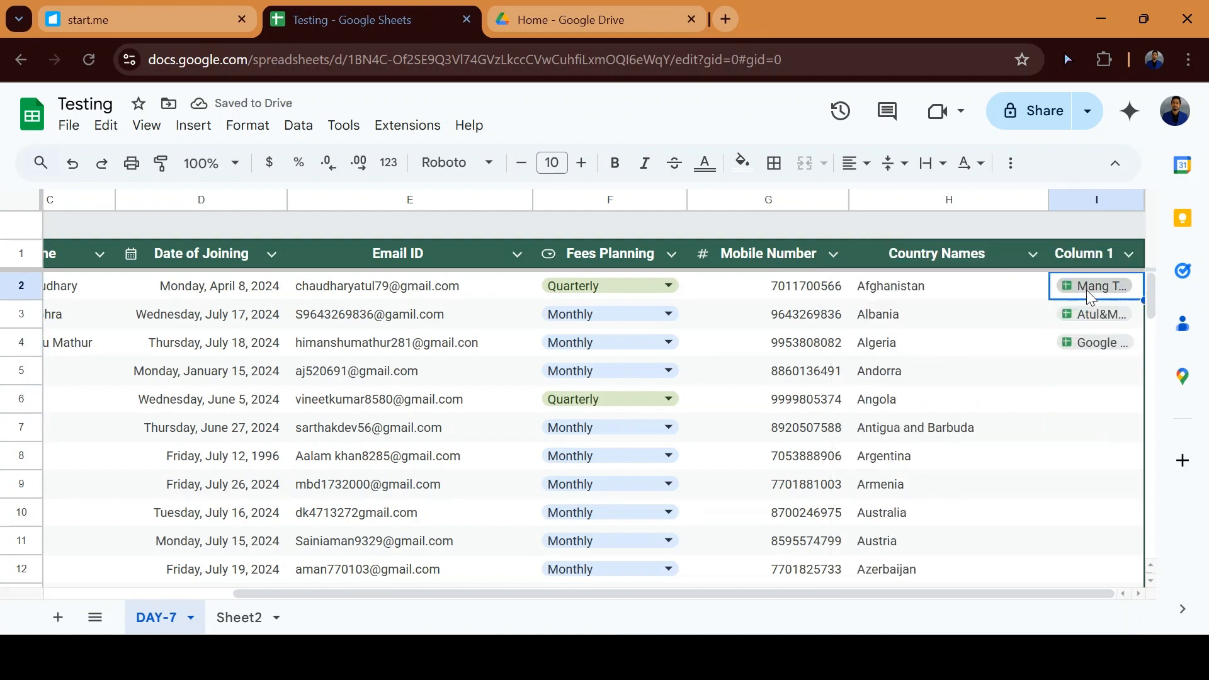
key(shift+Down)
key(shift+Down)
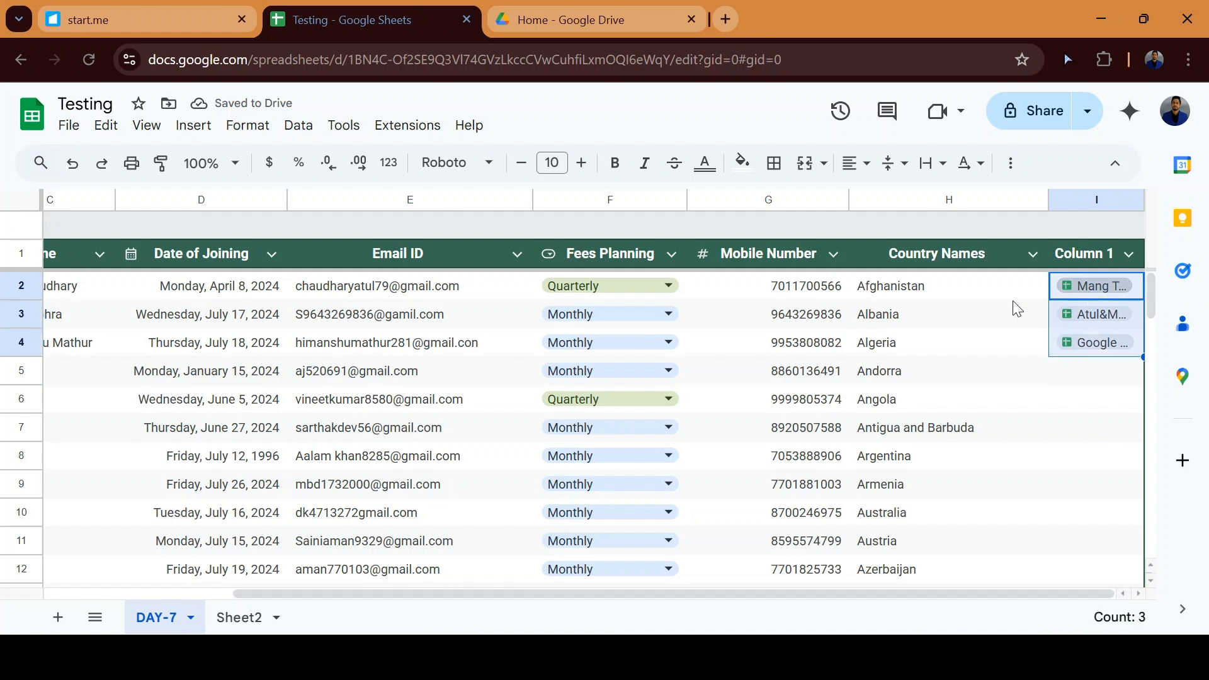
click(269, 129)
click(265, 126)
click(298, 125)
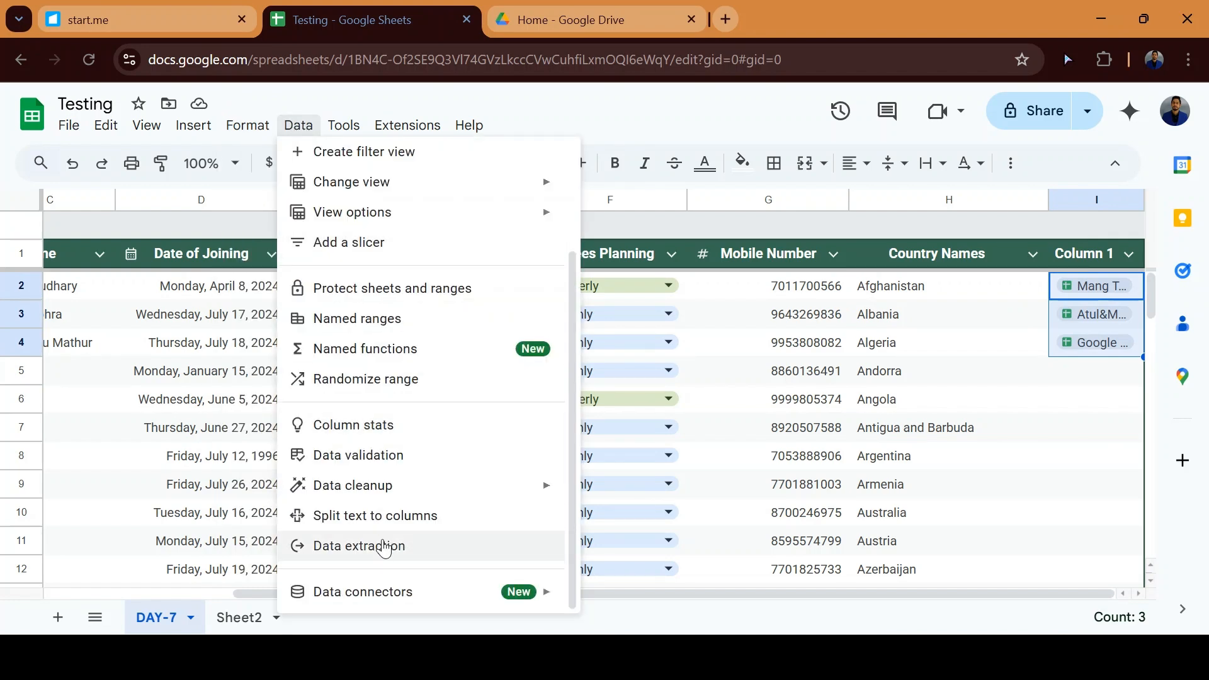
click(385, 547)
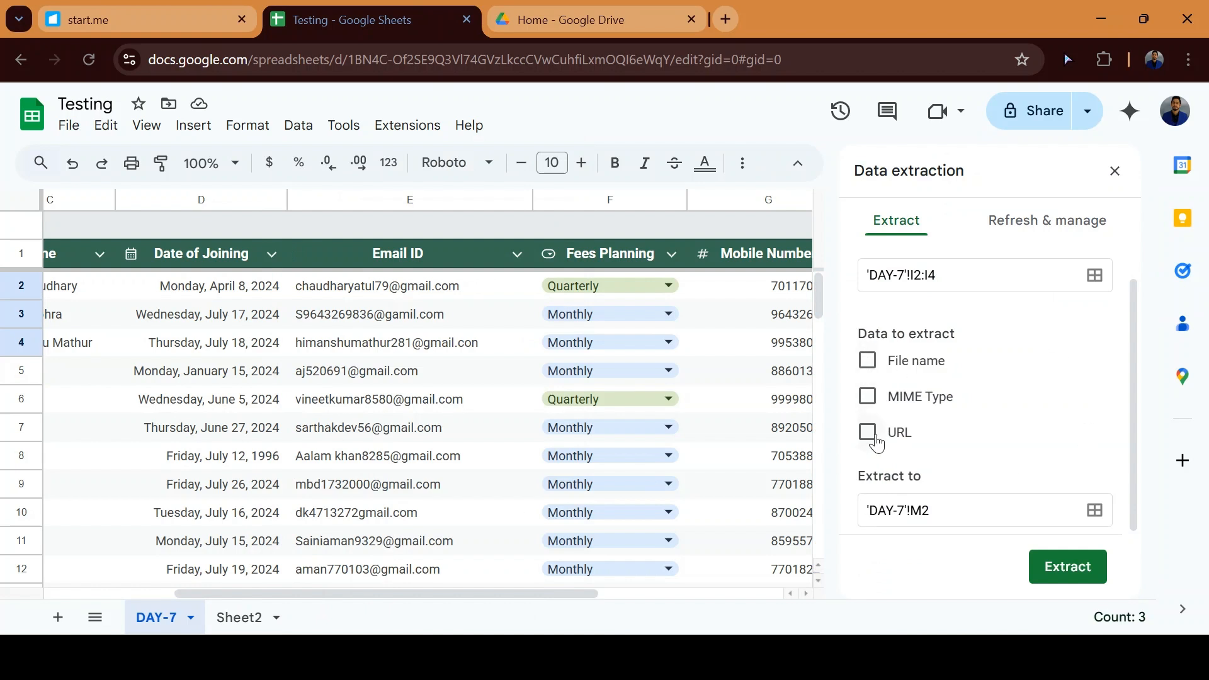
Step: Choose URL, MIME Type and File name as the data to extract, and try to extract them to M2
click(868, 433)
click(869, 402)
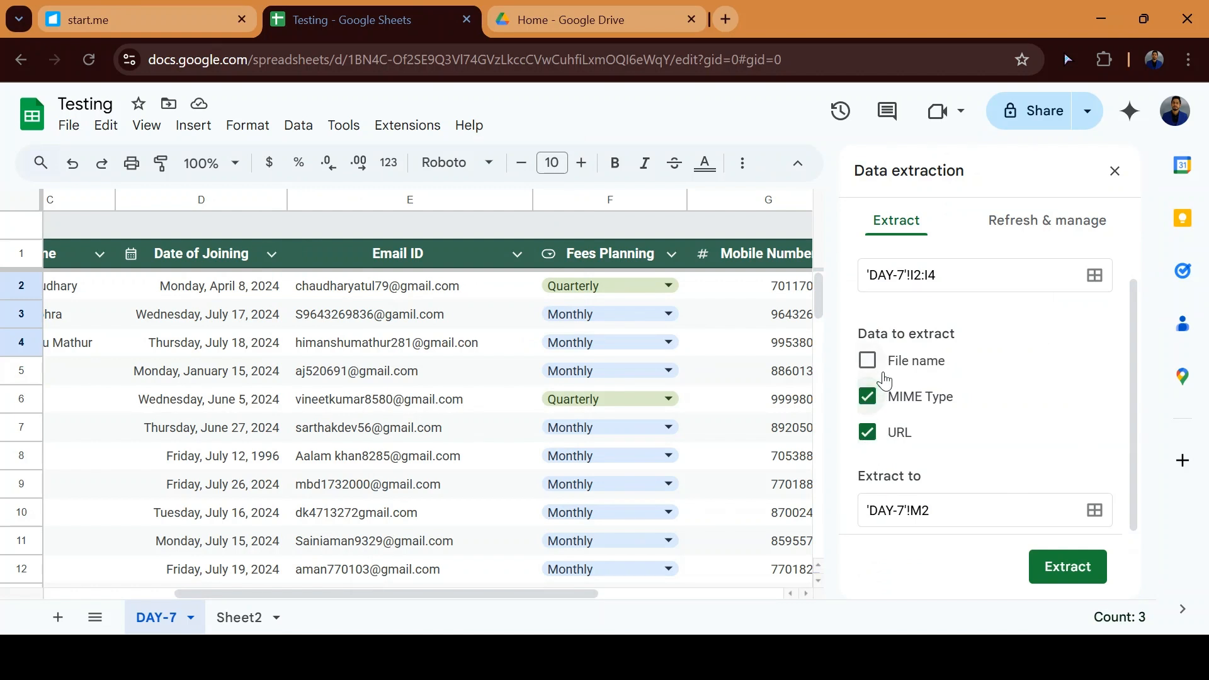
click(871, 357)
click(1084, 573)
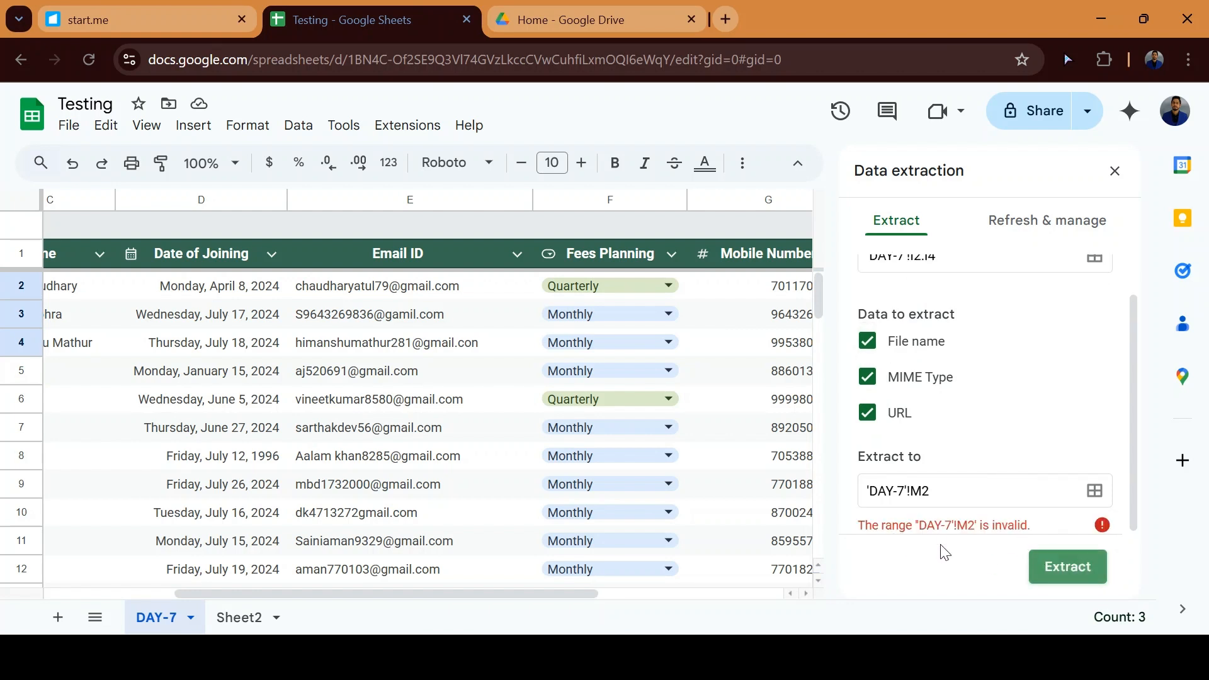
Step: Insert three new columns, J, K and L, after Column 1 of the table
click(687, 437)
key(Right)
key(Right)
key(Right)
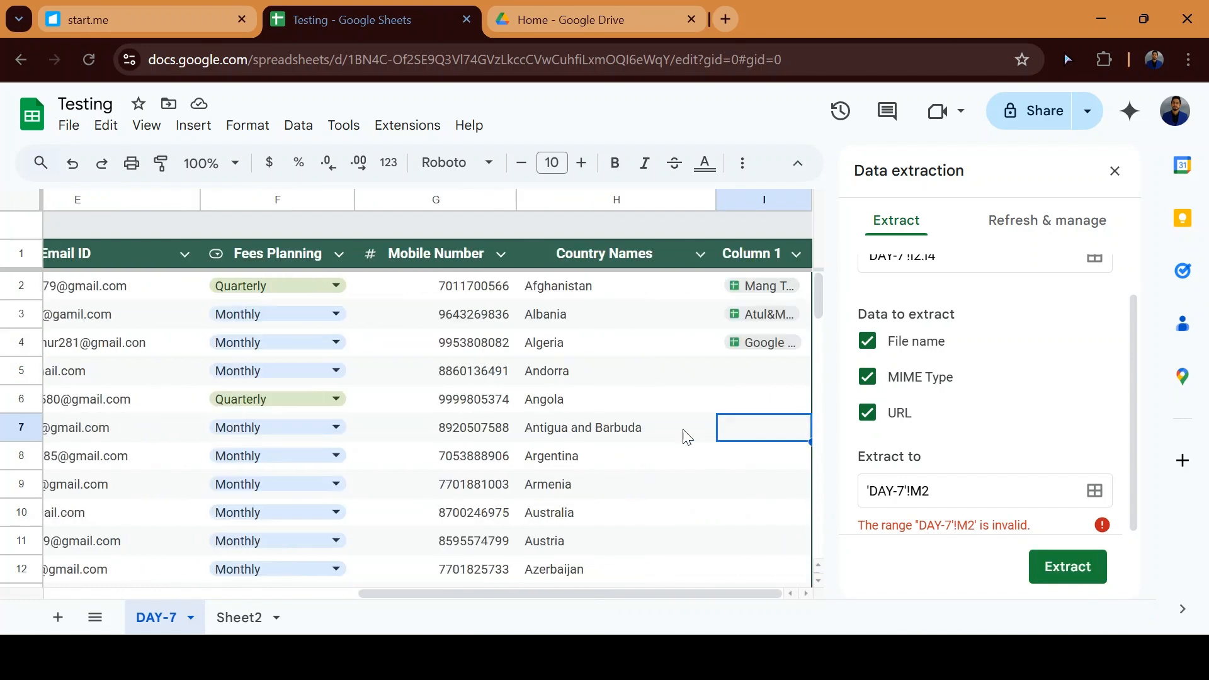
key(ctrl+space)
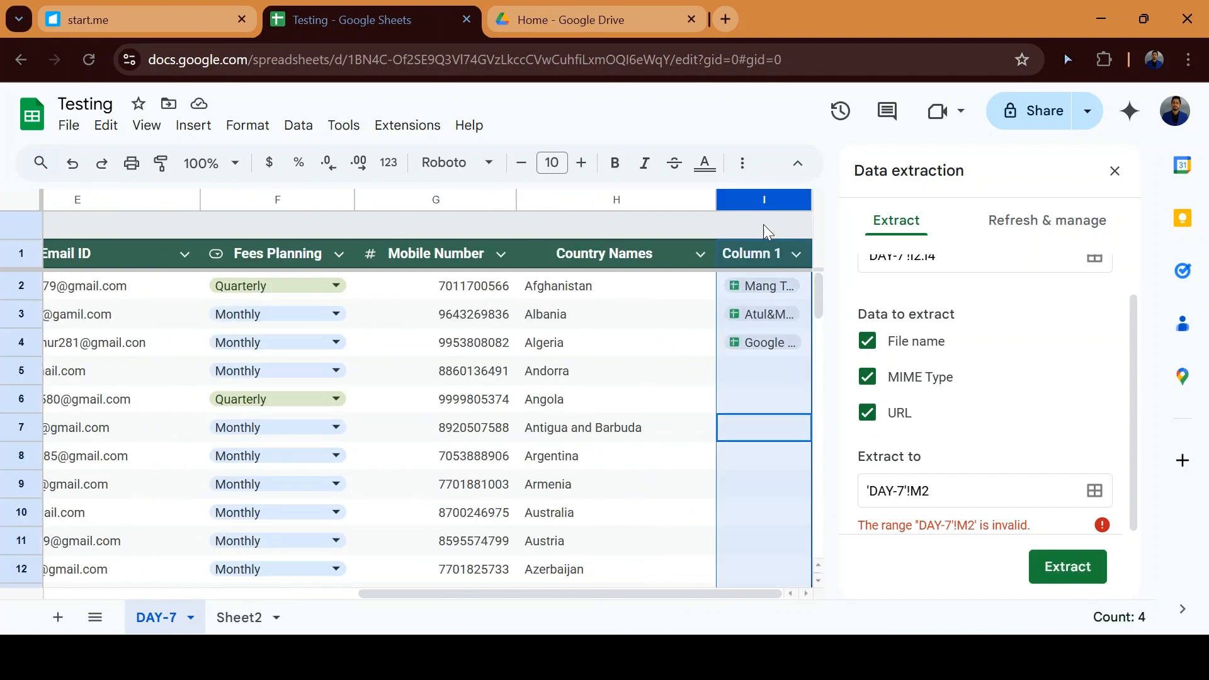
right_click(751, 196)
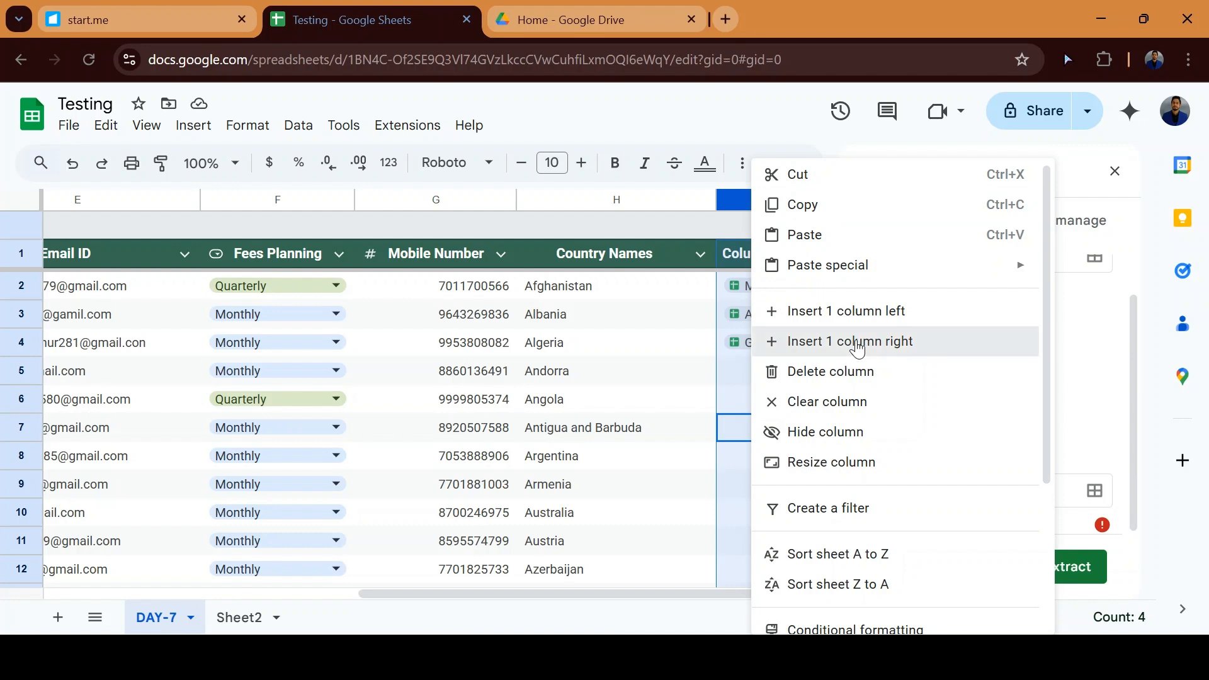
click(858, 344)
right_click(745, 190)
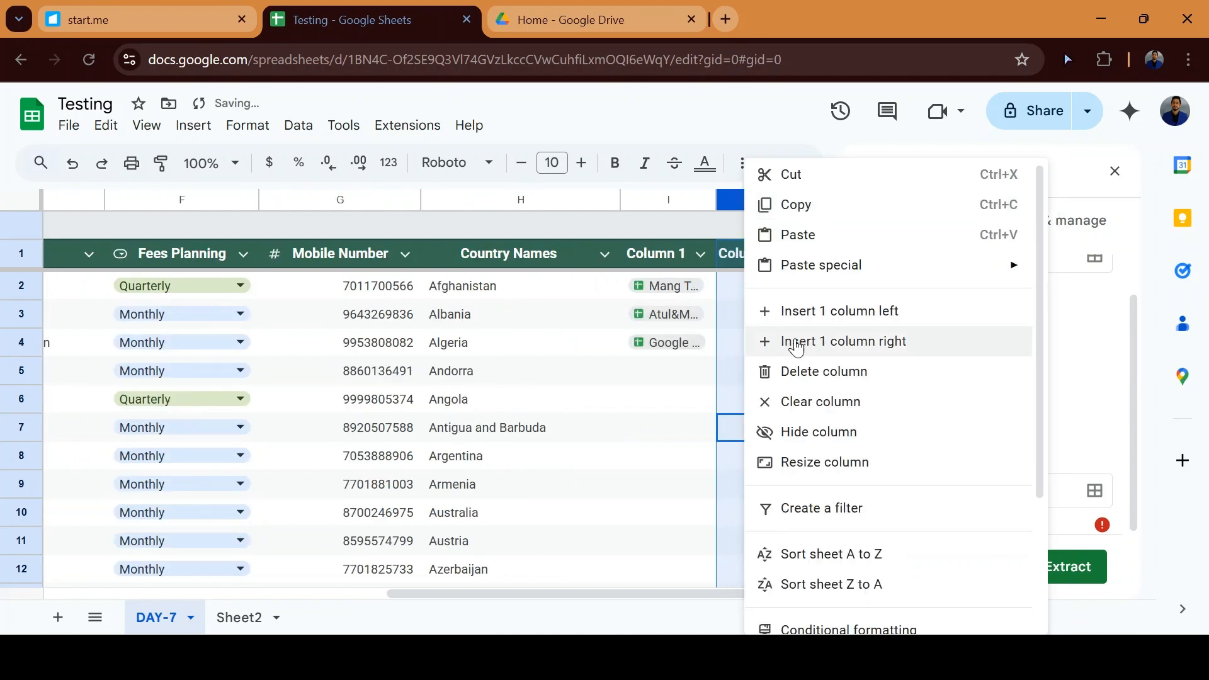
click(792, 344)
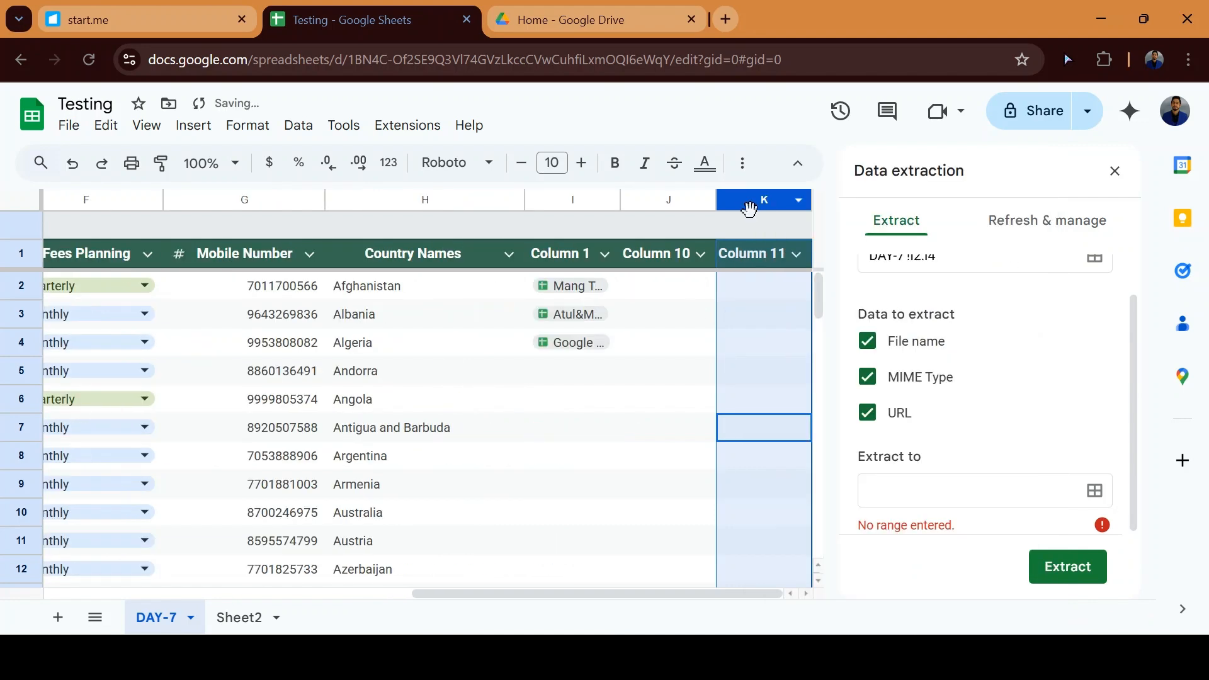
key(ctrl+y)
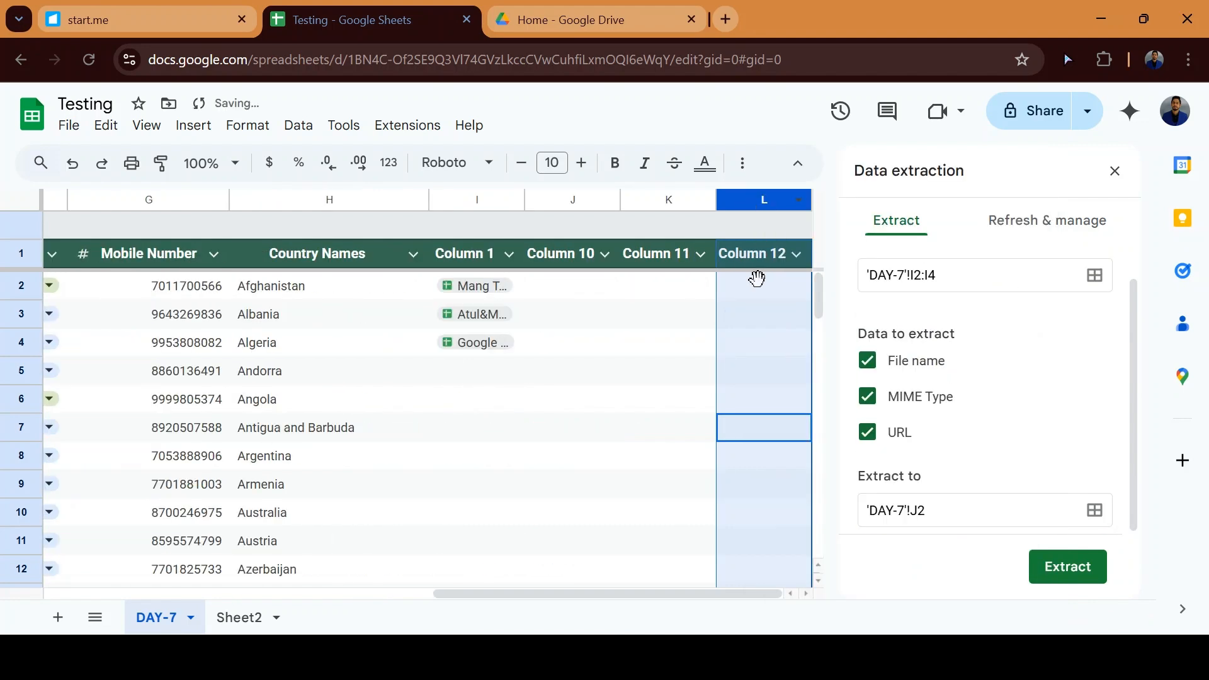
Step: Extract the chips' file name, MIME type and URL to J2, and fit columns J to L to their contents
click(1074, 575)
click(590, 342)
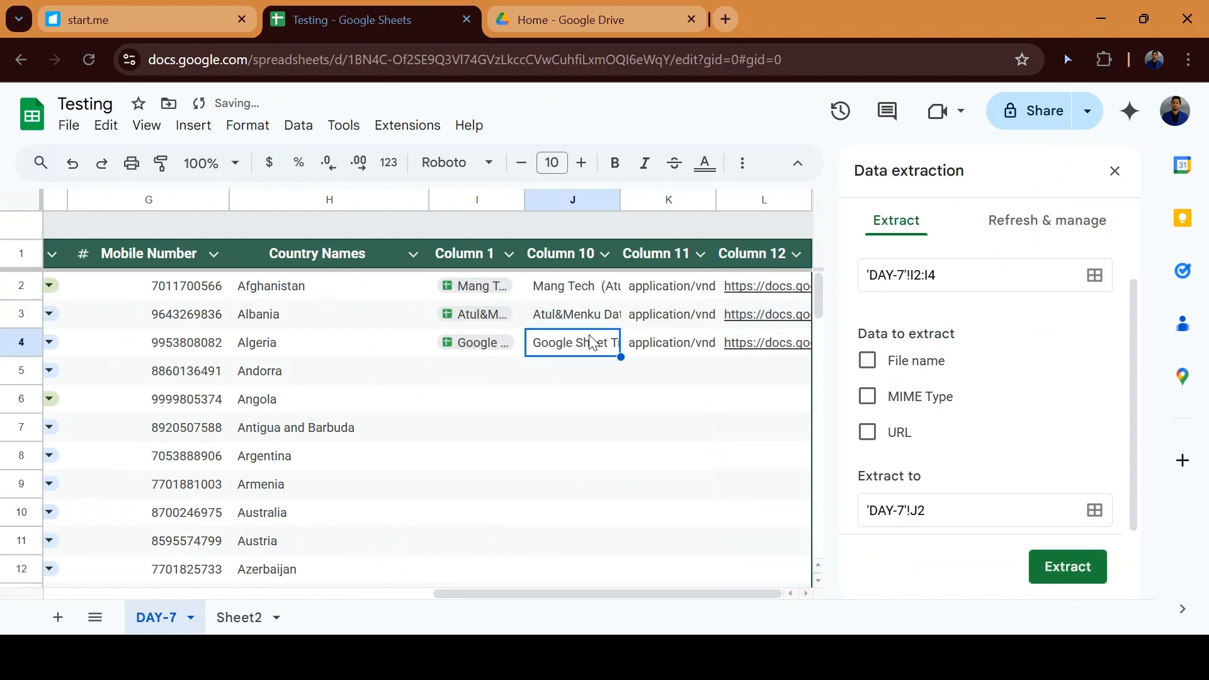
key(Up)
key(Up)
key(Up)
key(ctrl+space)
key(shift+Right)
key(shift+Right)
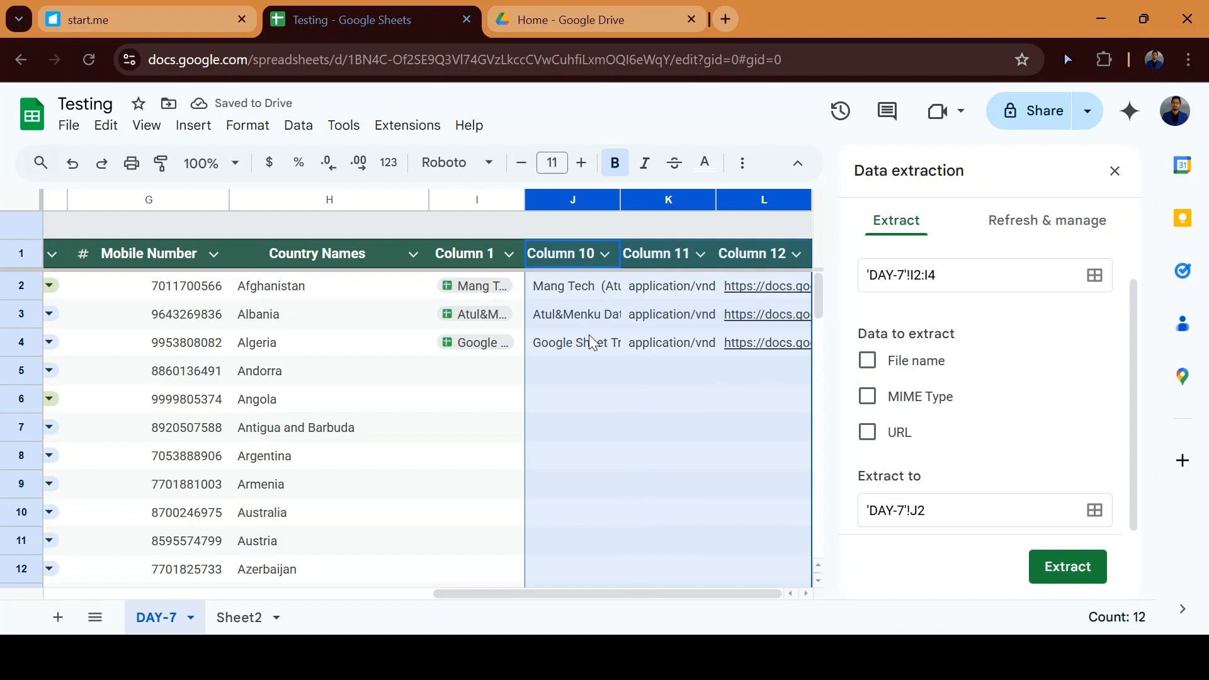
drag(716, 199, 719, 199)
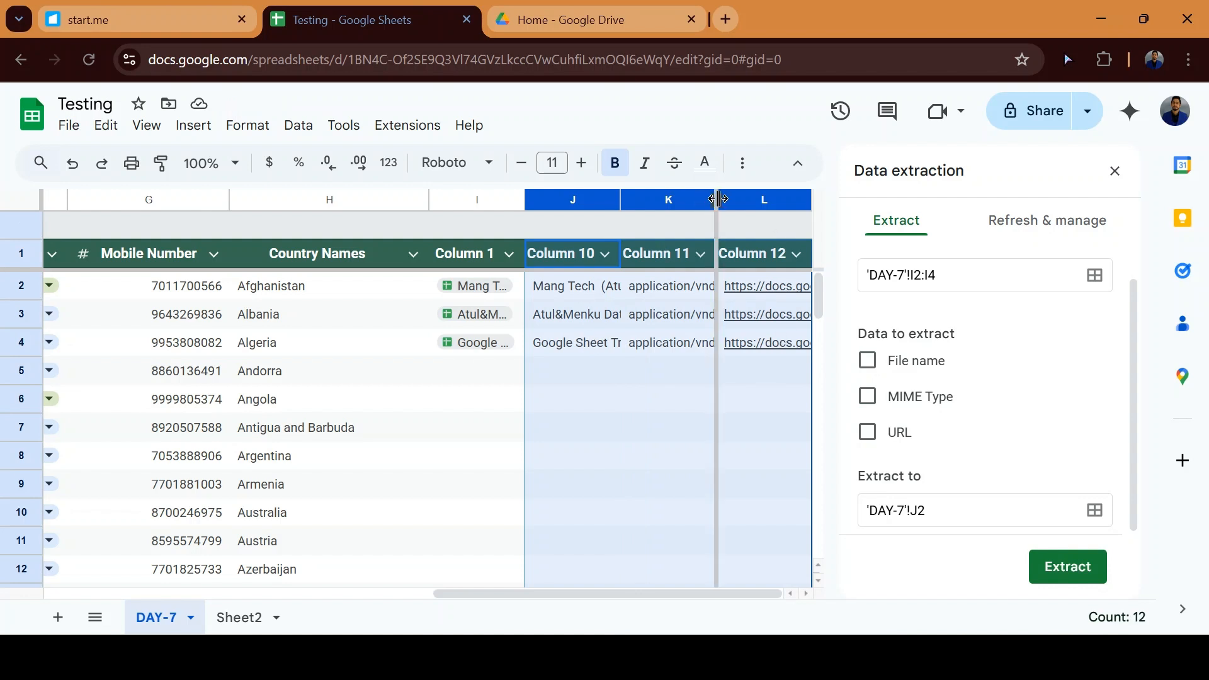
double_click(719, 199)
Step: Examine the extracted URLs, MIME types and file names, and compare them with the smart chips in column I
click(675, 359)
key(Right)
key(Right)
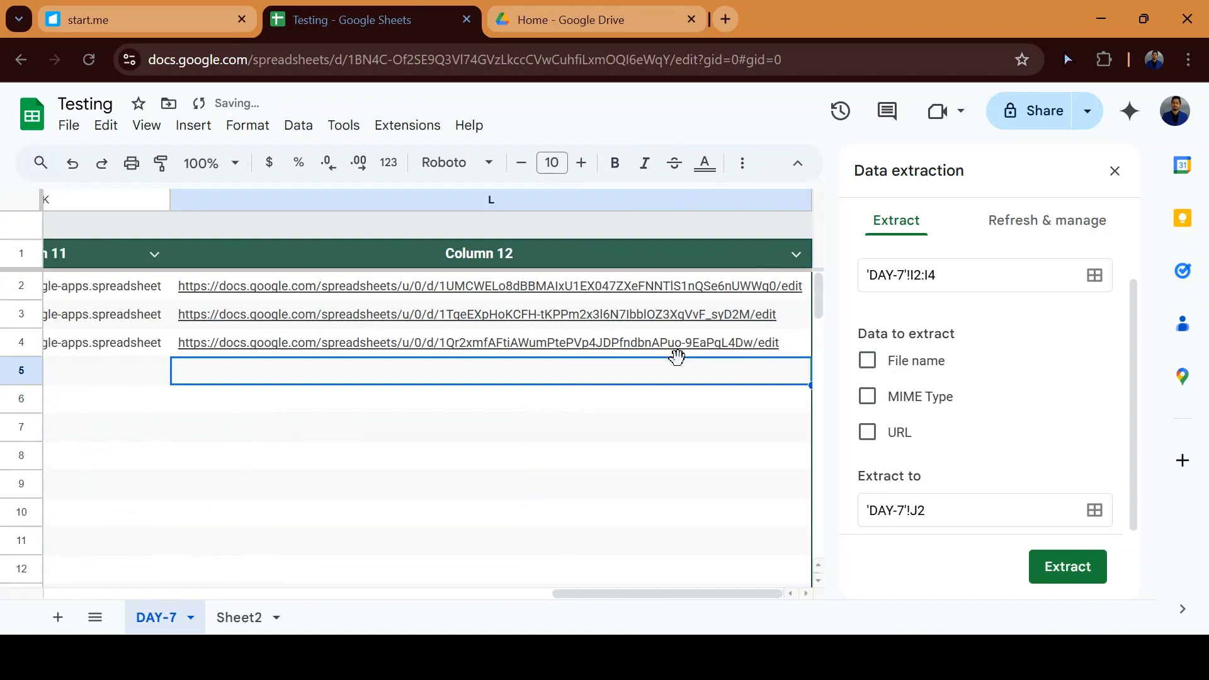
key(Up)
key(Up)
key(Up)
key(Left)
key(Left)
key(Left)
key(Left)
key(Left)
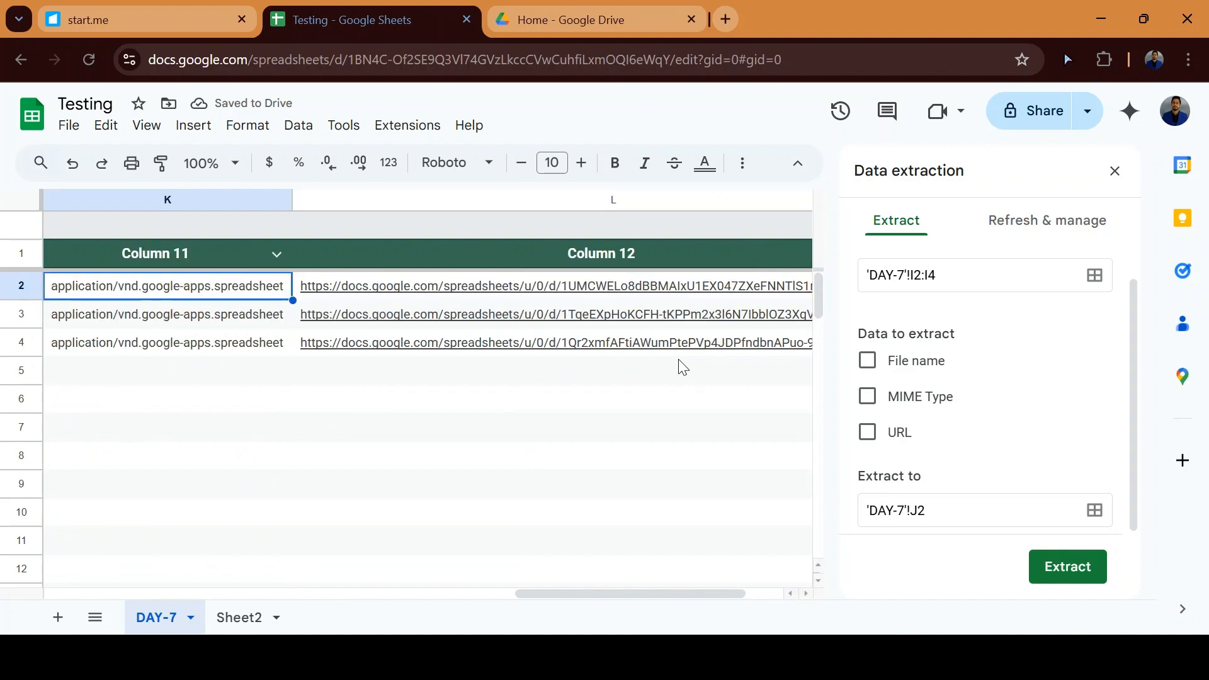
key(Left)
key(Right)
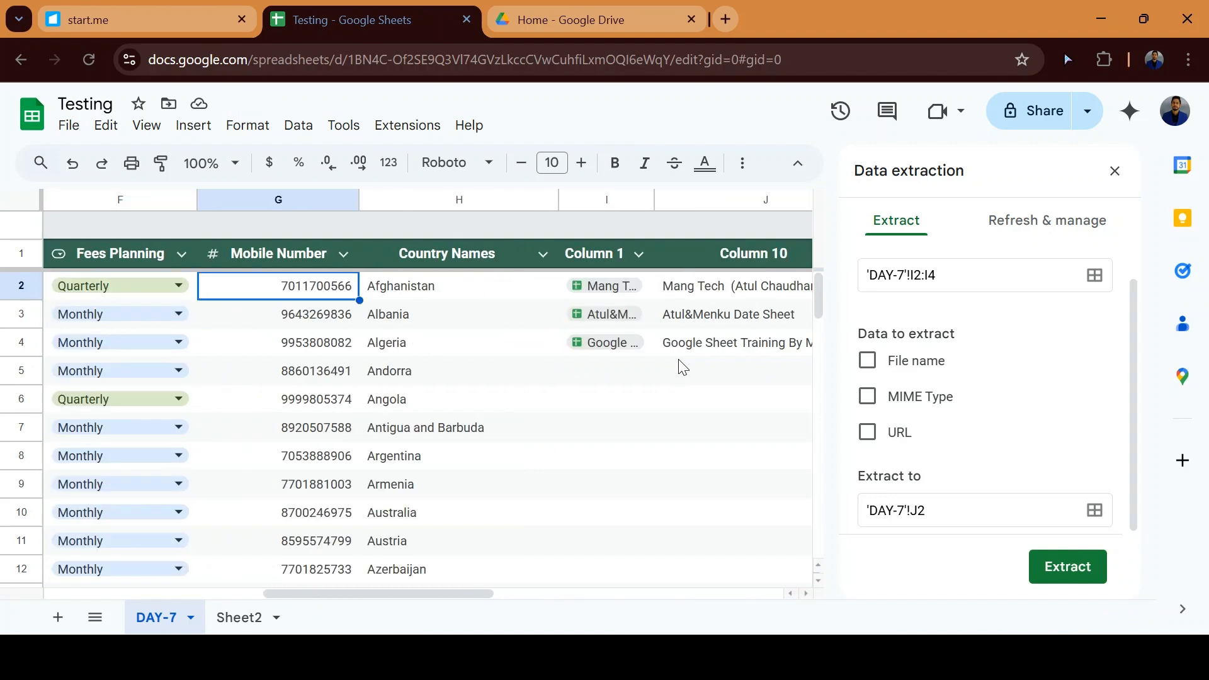
key(Right)
key(Right)
key(Down)
key(Up)
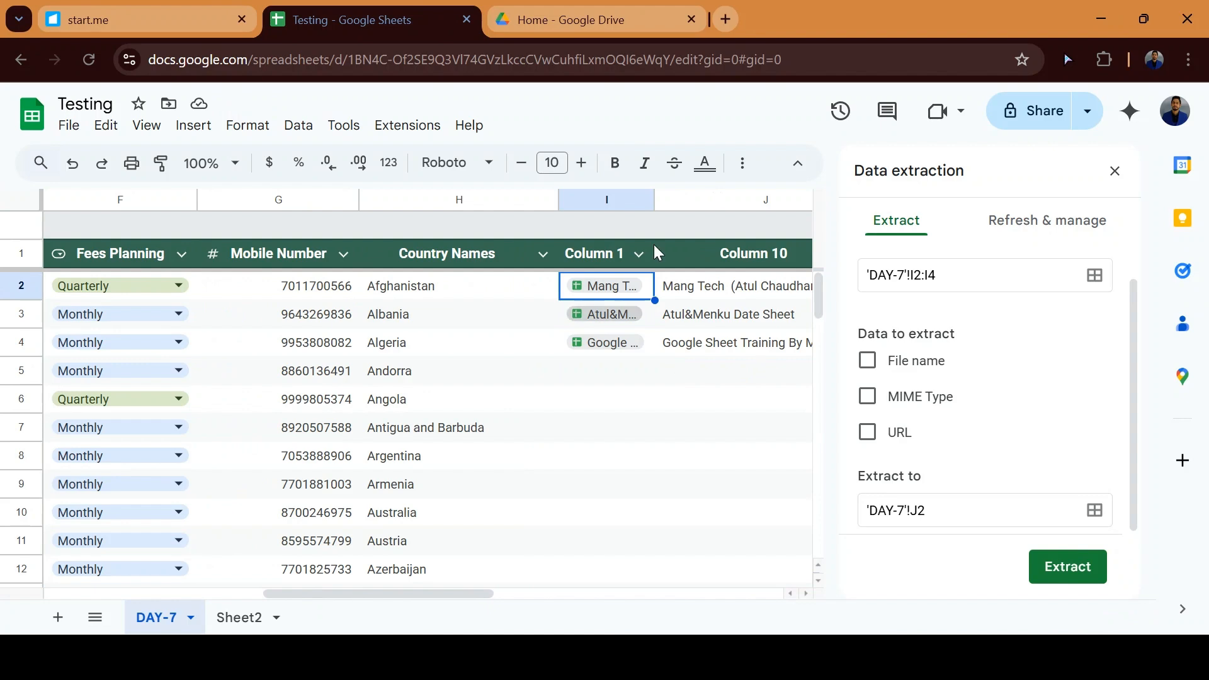
Step: Preview the linked file details of the smart chips in I2 and I3
click(649, 199)
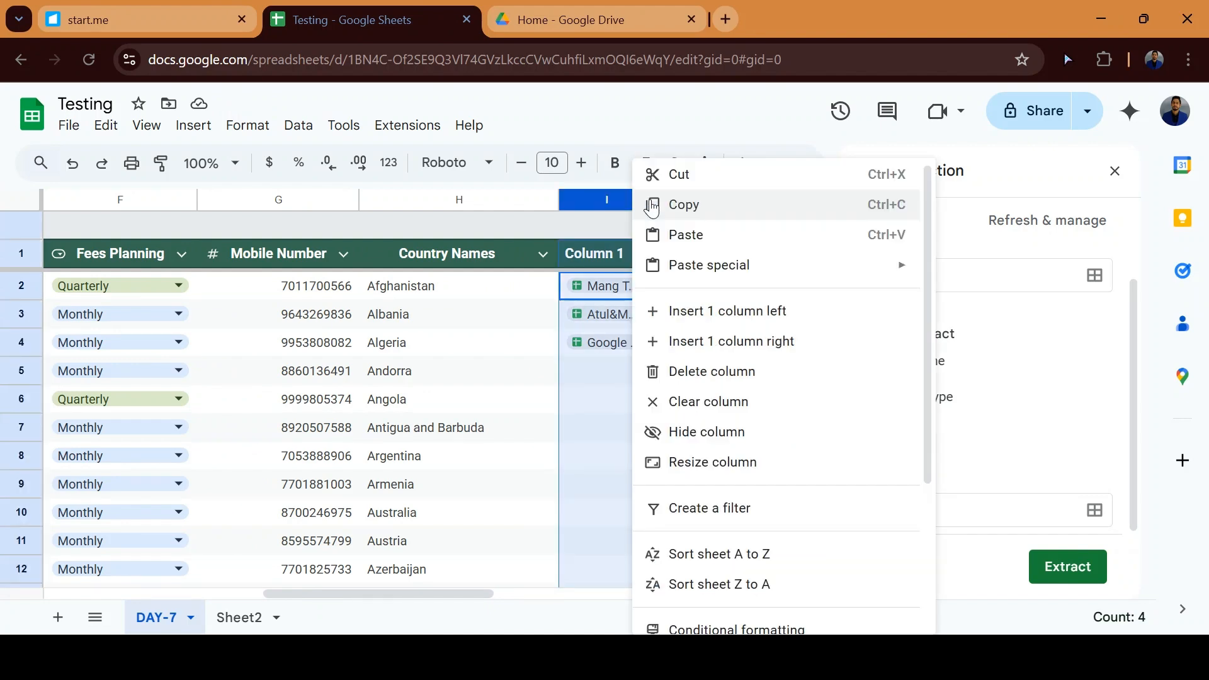
click(571, 293)
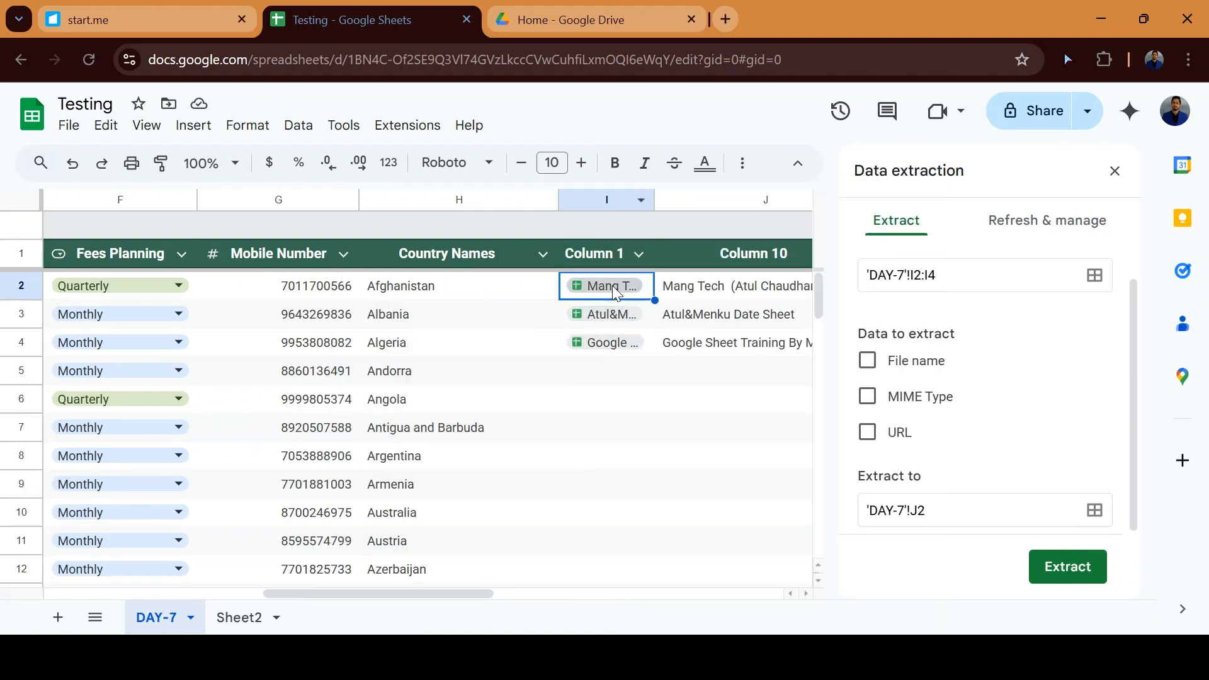
mouse_move(612, 285)
click(688, 410)
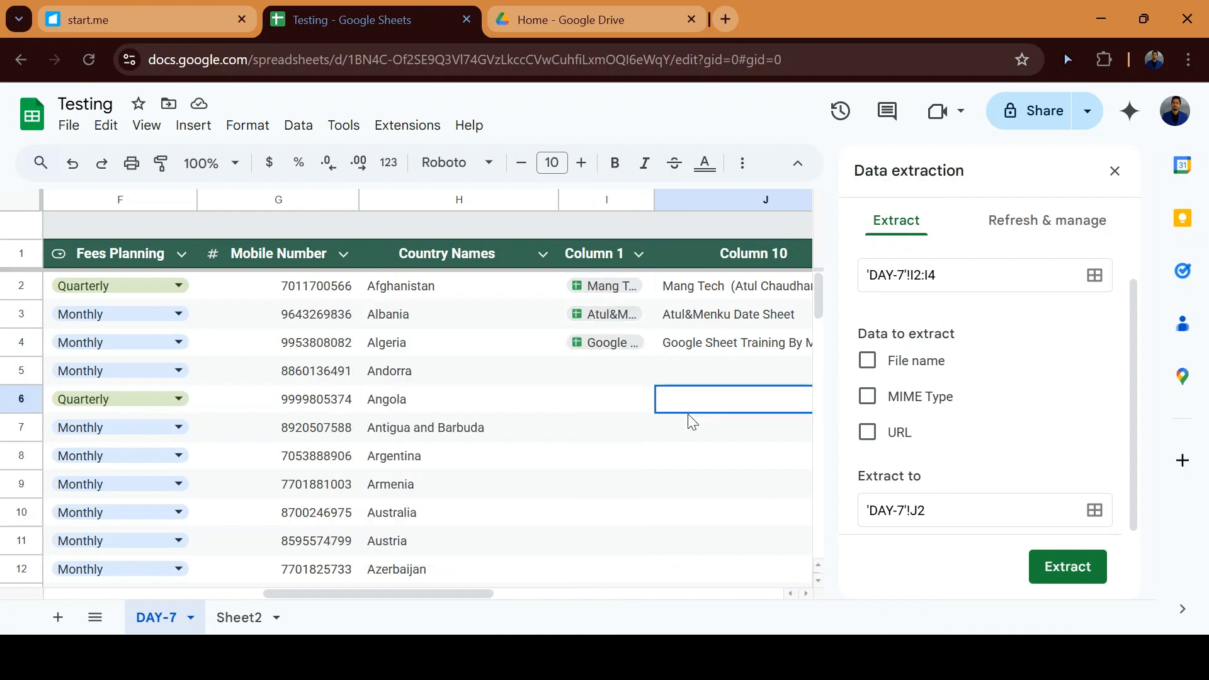
mouse_move(617, 316)
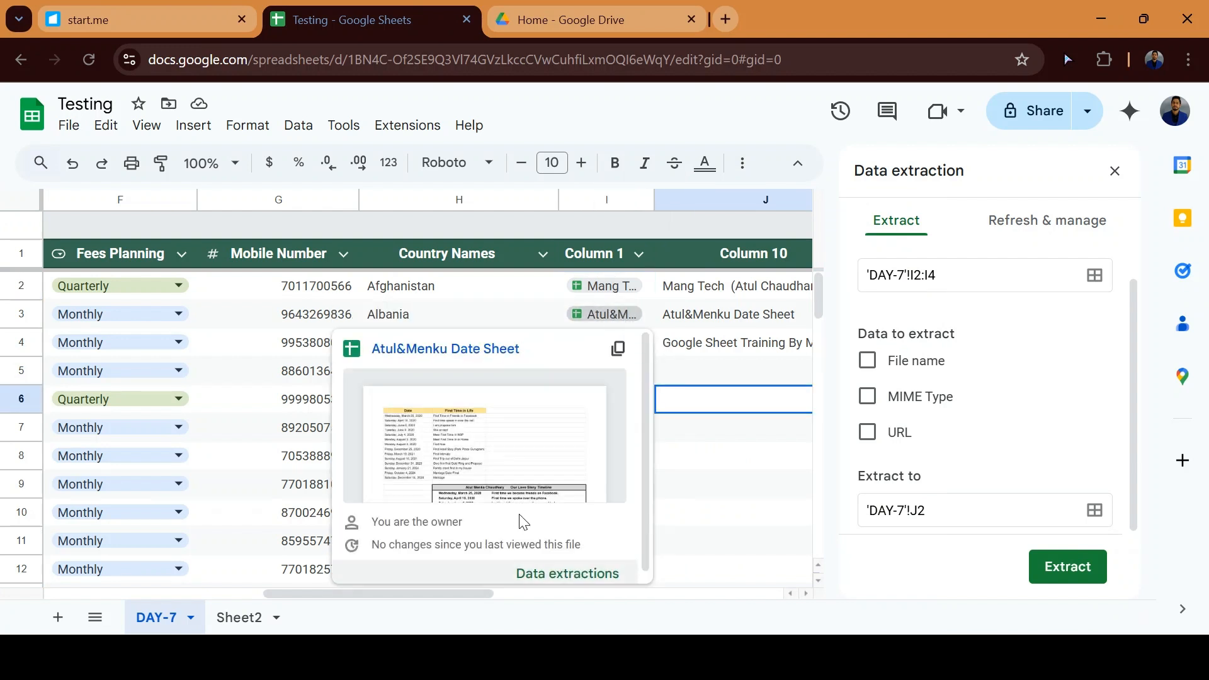
click(720, 510)
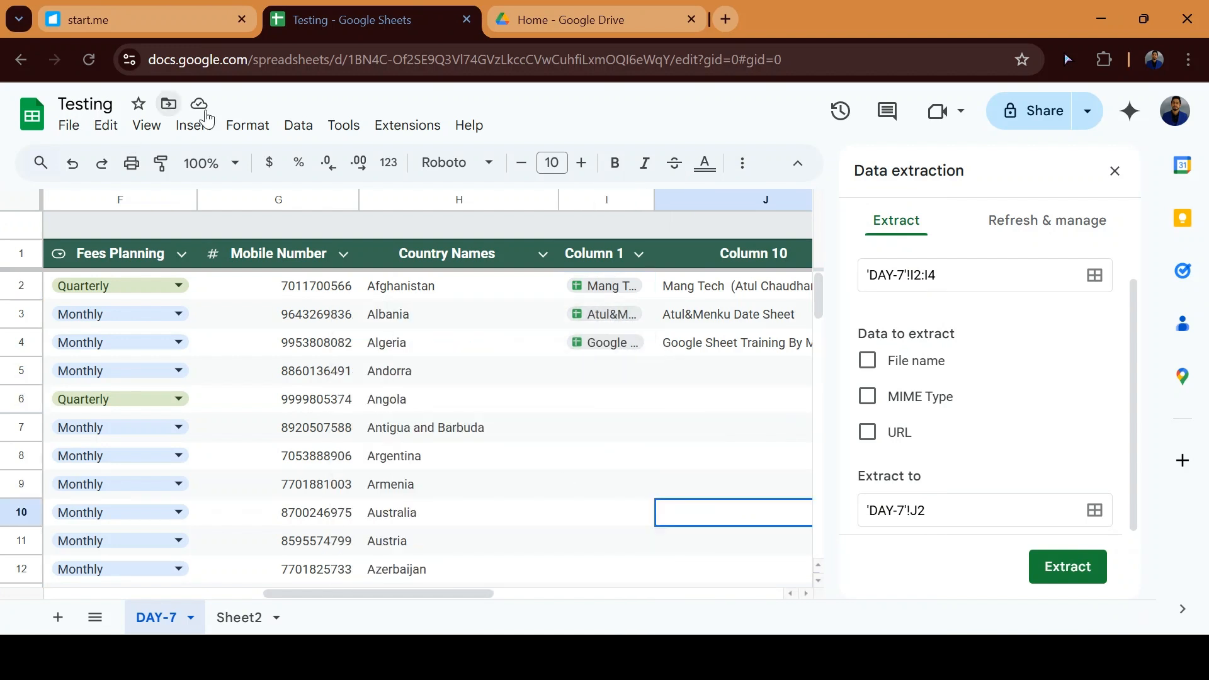
Step: Review the data connector options, including BigQuery and Looker, and look over the other data commands without applying any
click(248, 126)
click(300, 129)
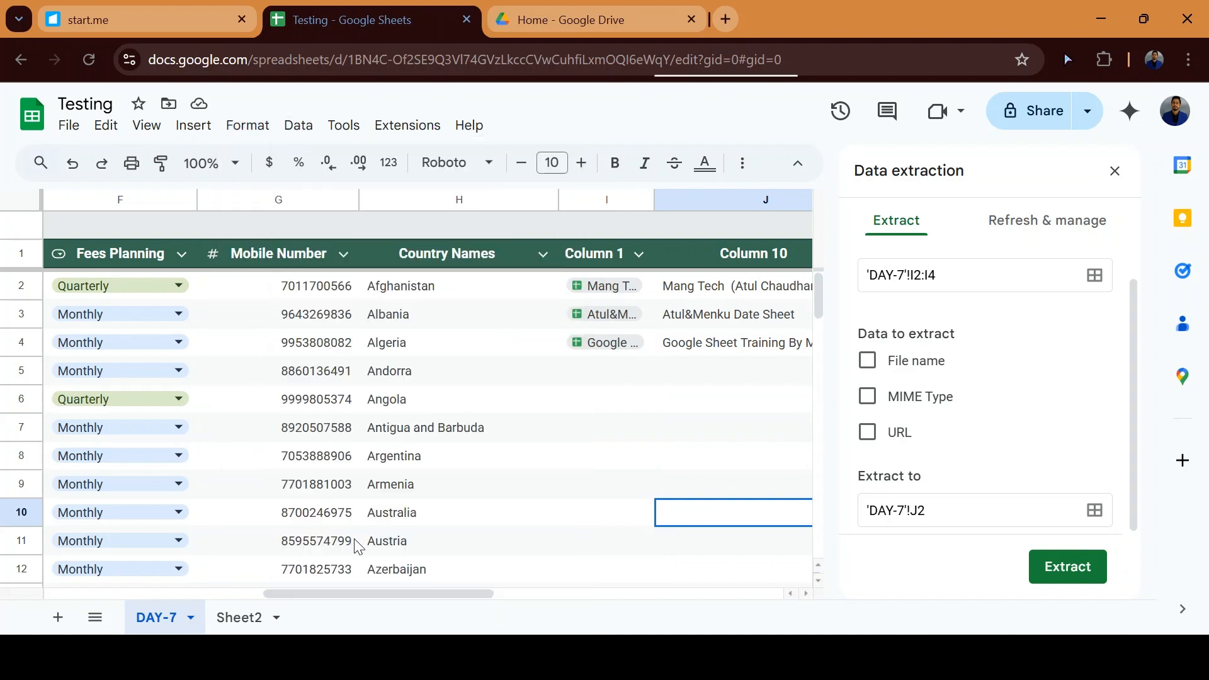
click(299, 129)
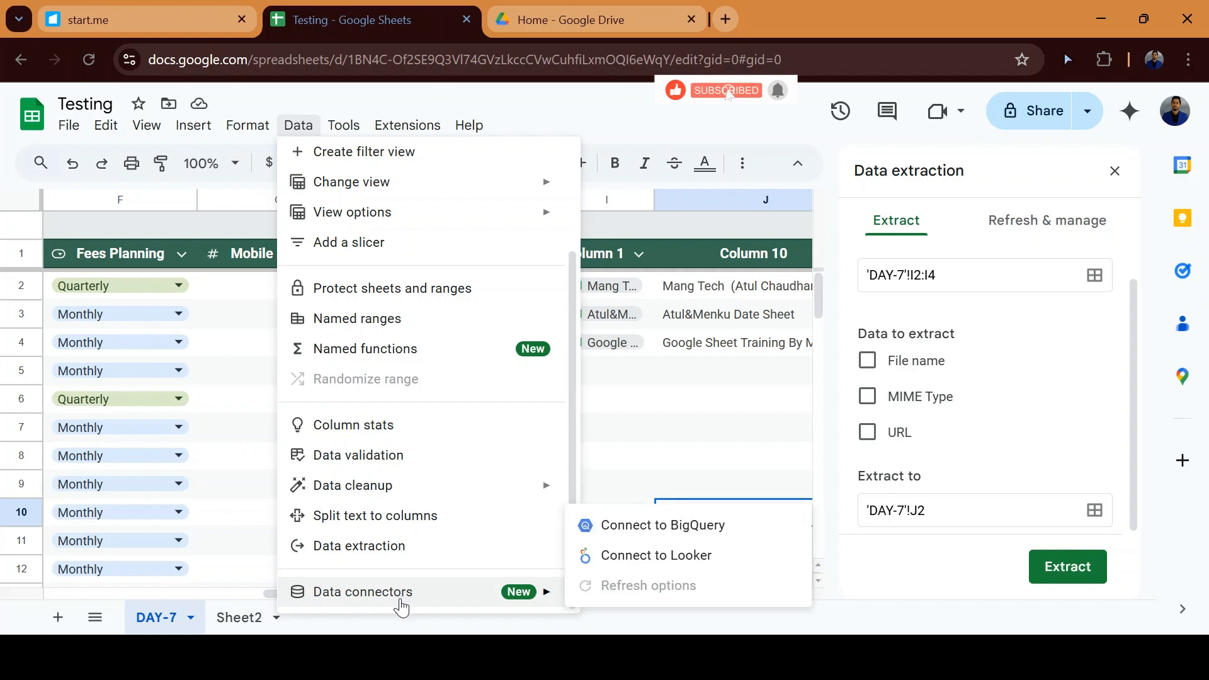
mouse_move(545, 590)
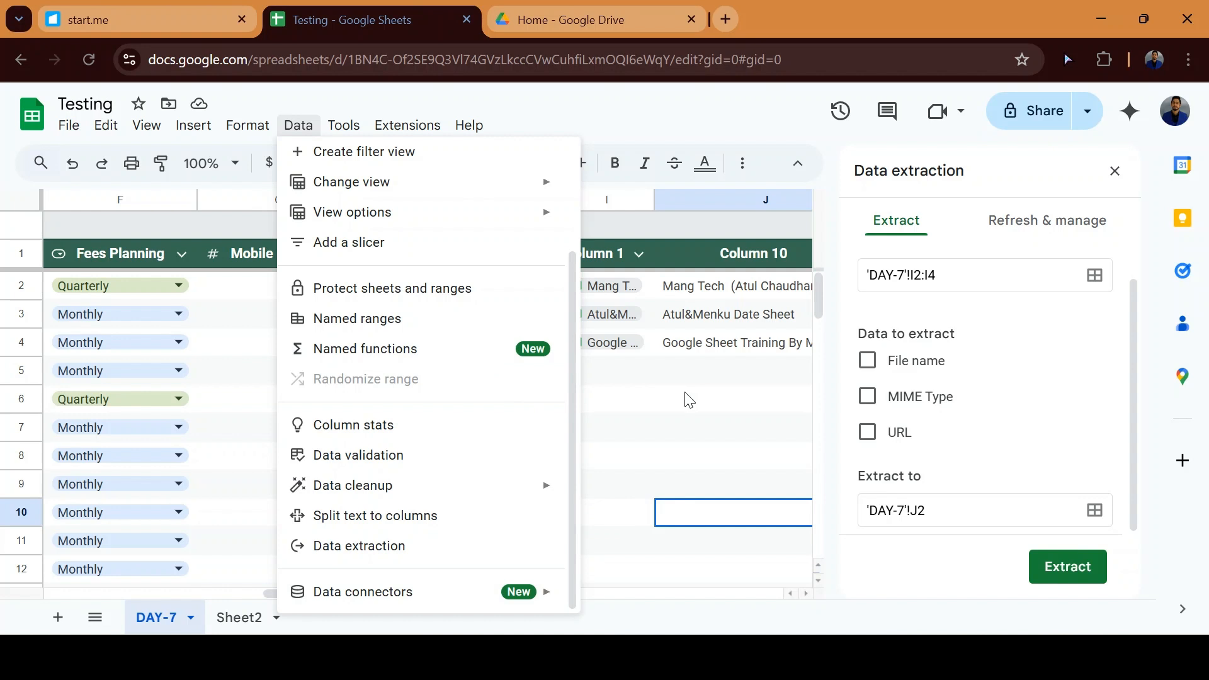
click(701, 409)
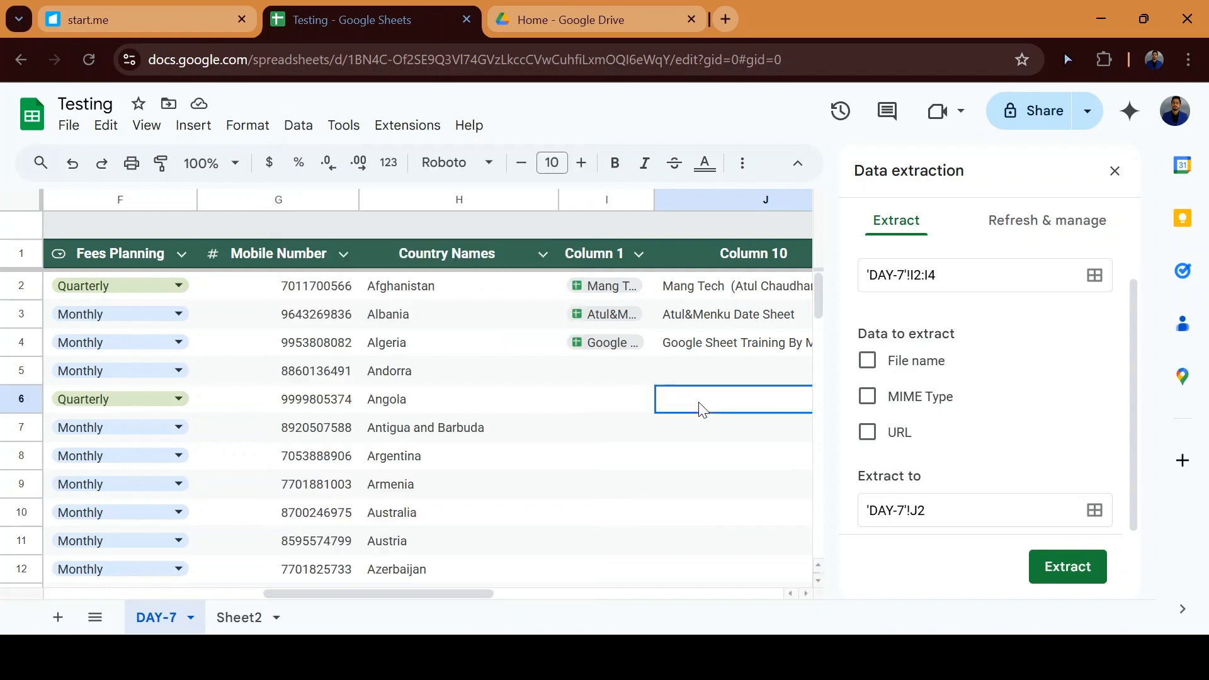
click(298, 125)
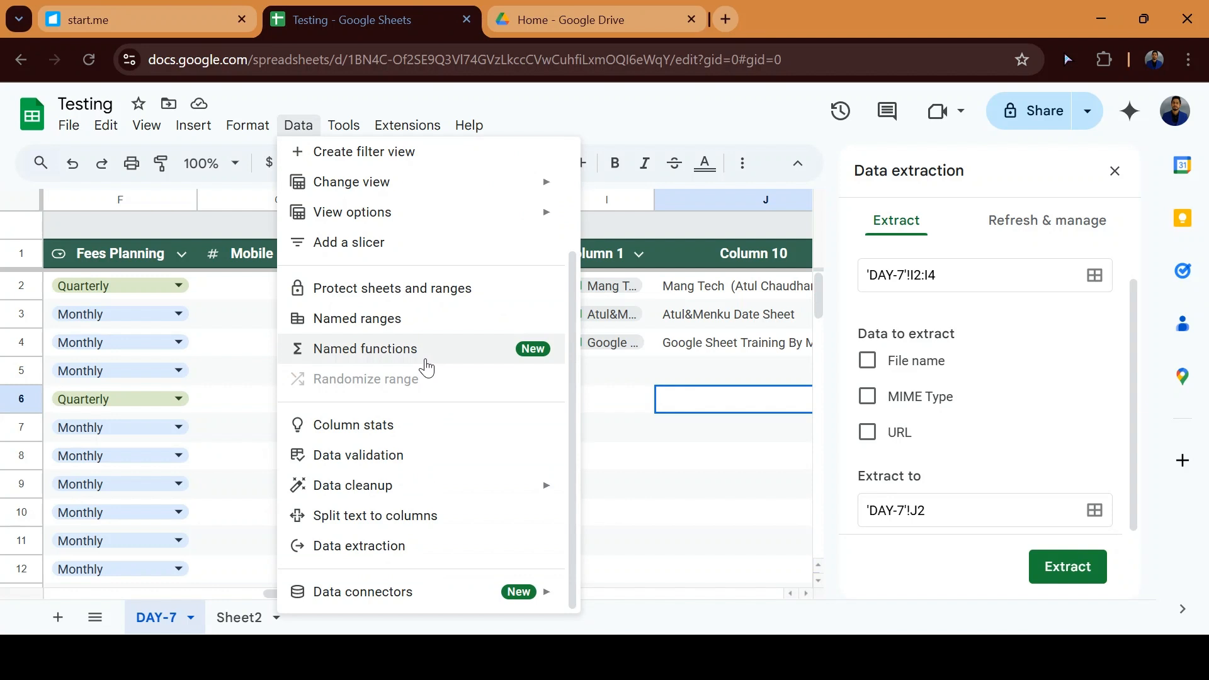
click(660, 460)
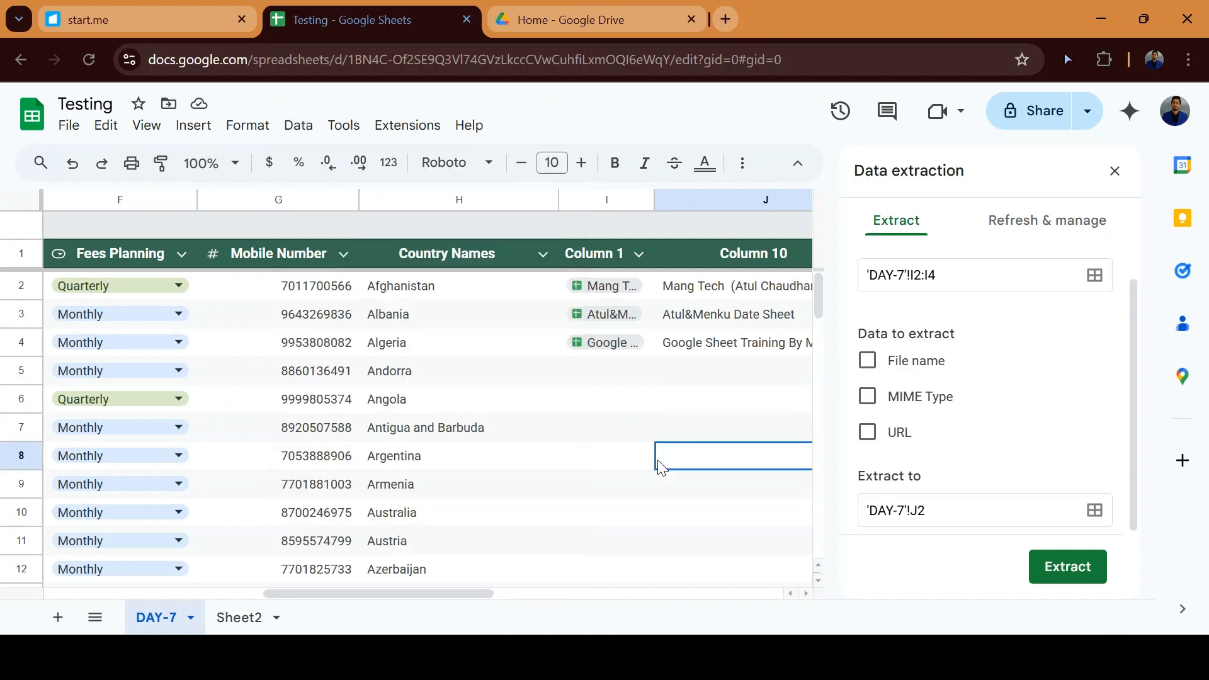
Step: Close the data extraction pane and look over the whole table from the first column to the extracted columns
click(1115, 170)
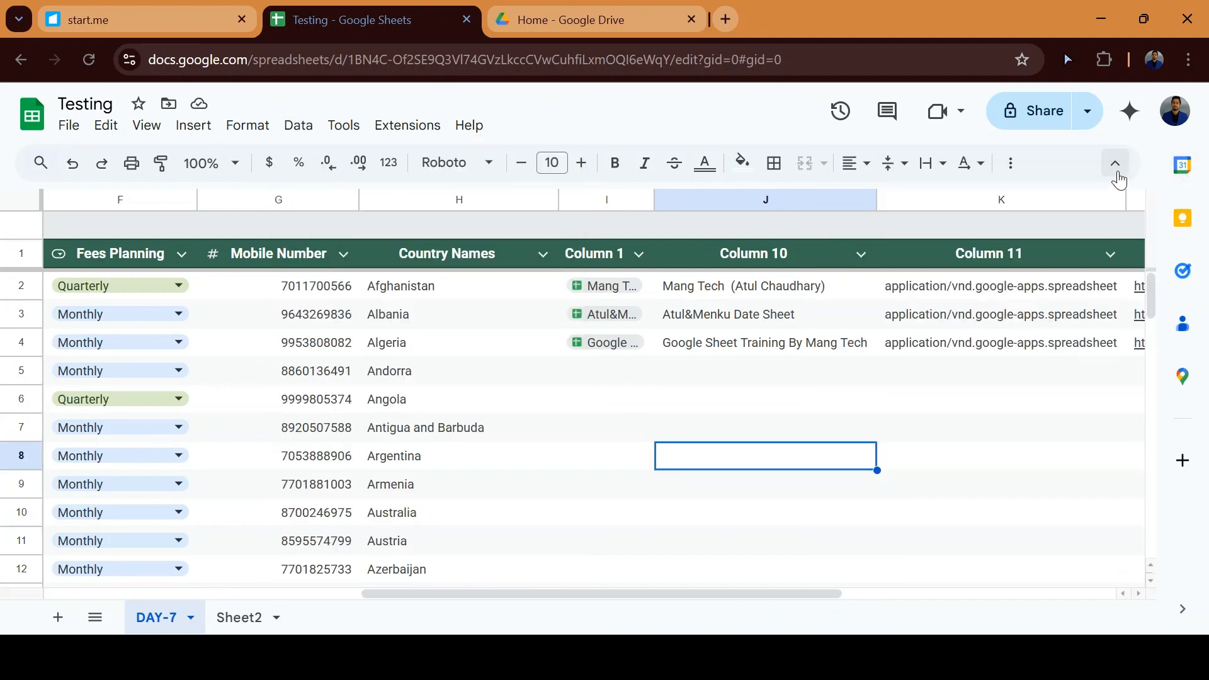
click(721, 350)
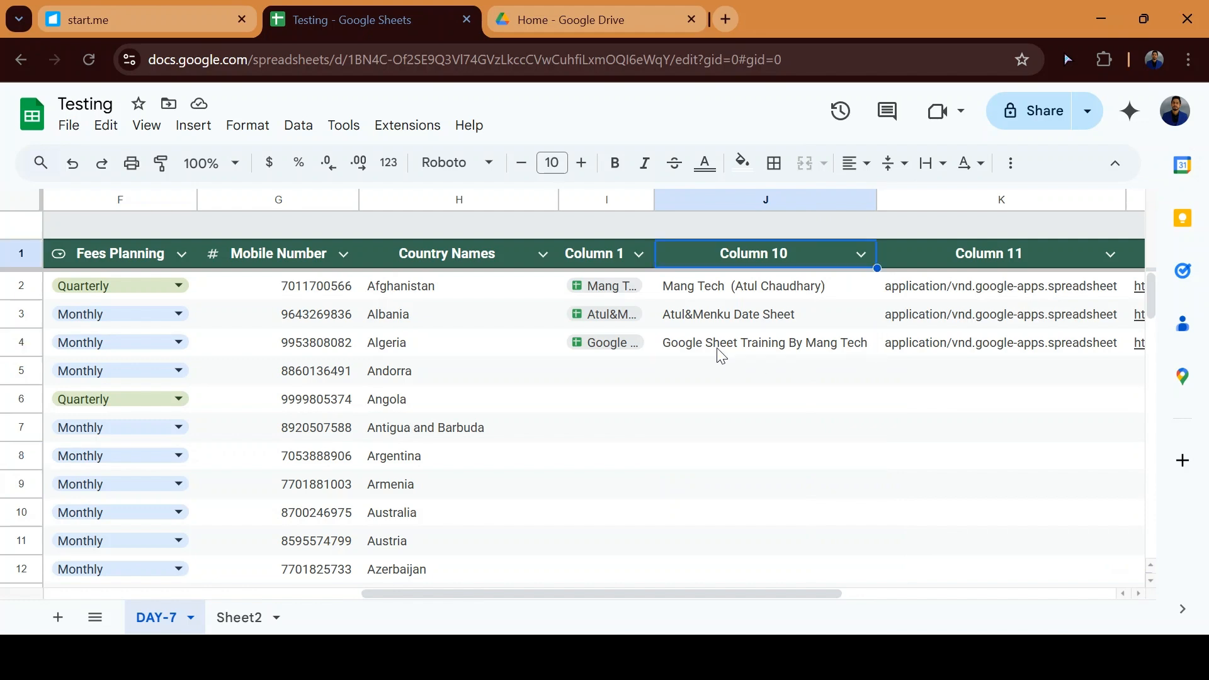
key(Right)
key(Right)
key(Up)
key(Up)
key(Up)
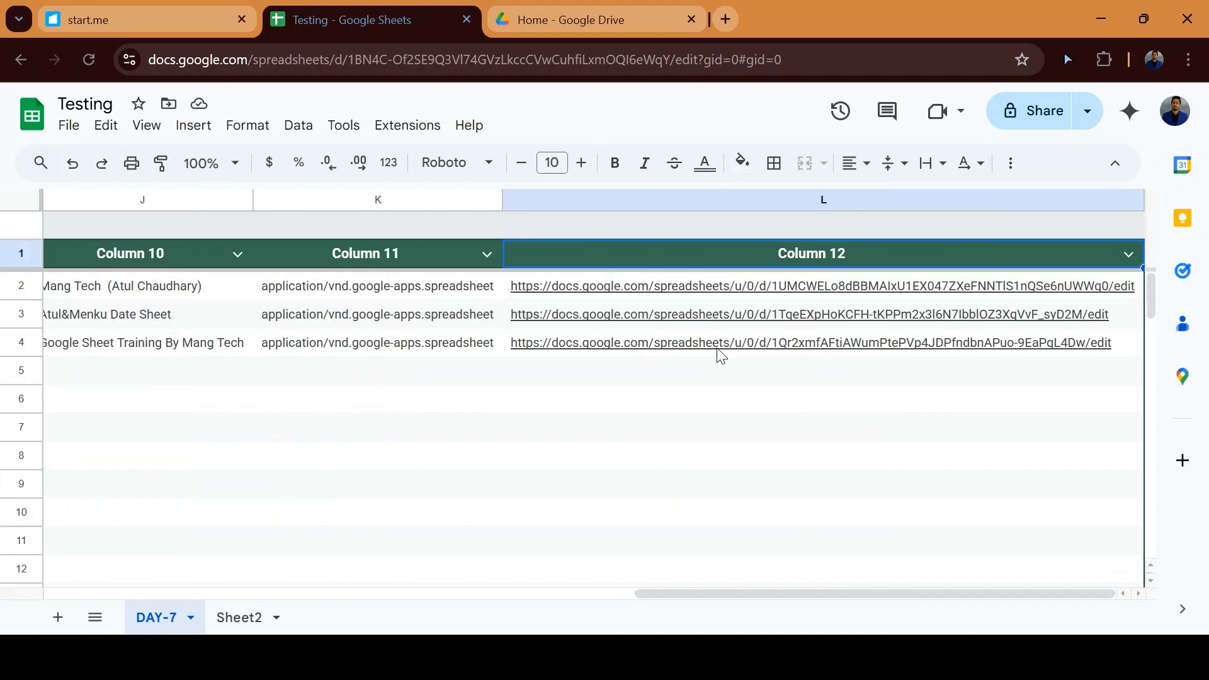
key(ctrl+Left)
key(Down)
key(Up)
key(Right)
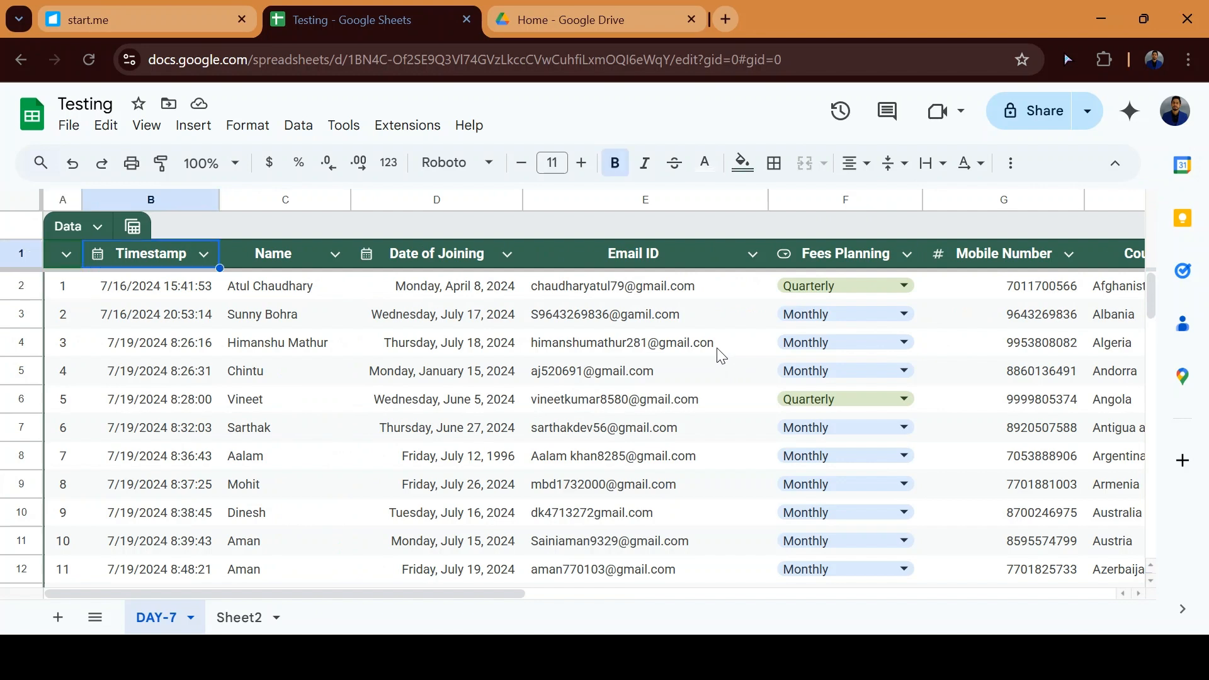
key(ctrl+Right)
key(Down)
key(Up)
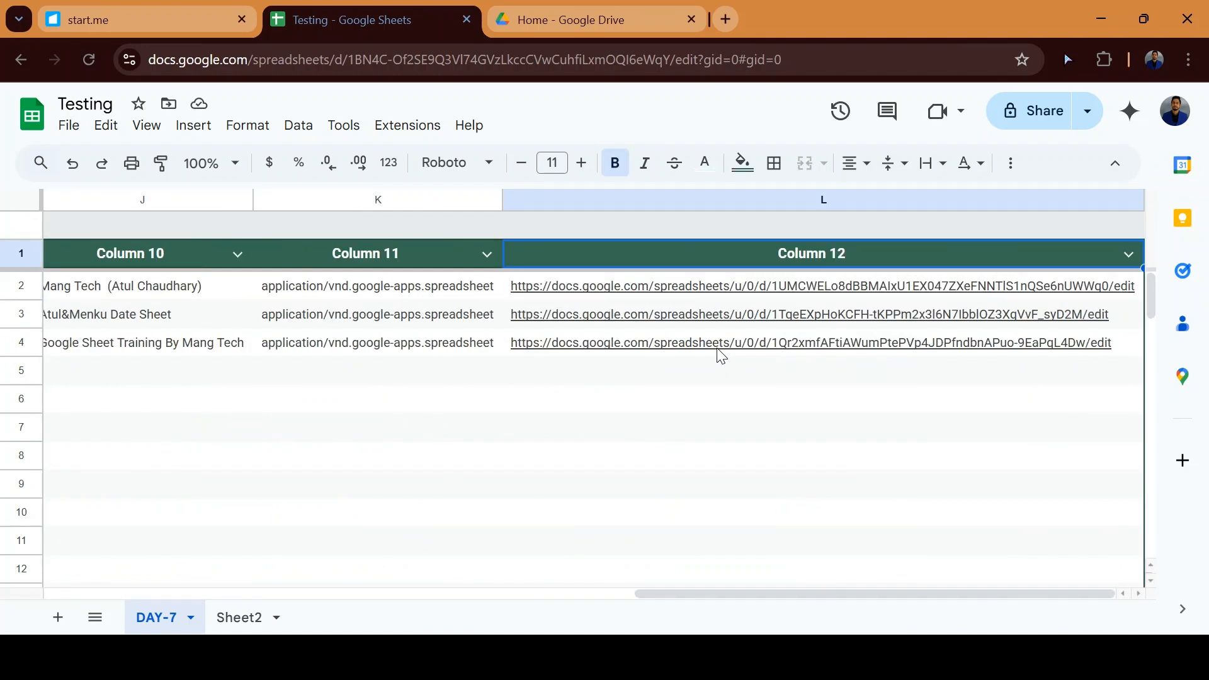
key(ctrl+Left)
key(Down)
key(Right)
key(Right)
key(Up)
key(ctrl+Right)
key(Down)
key(Up)
key(alt+Tab)
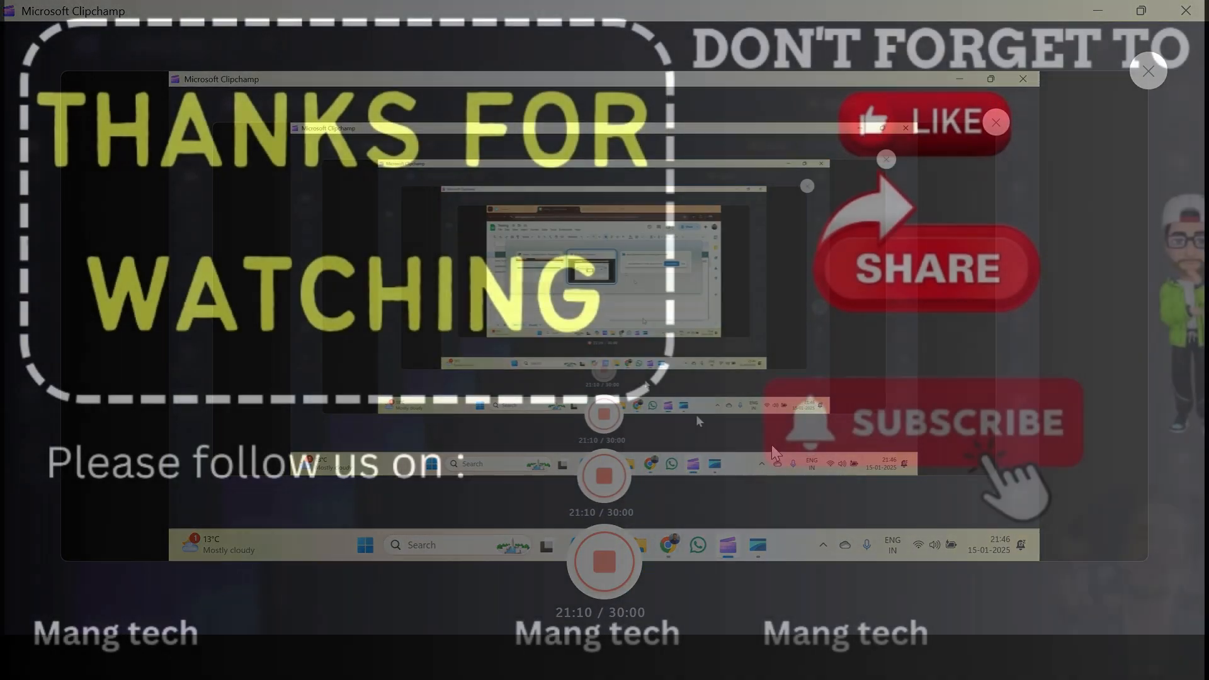